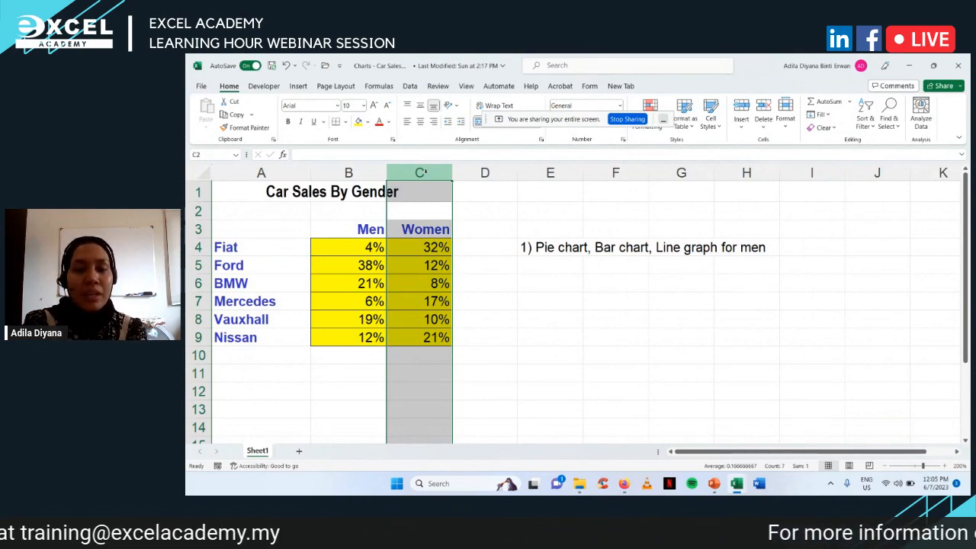
- List PIE CHART, BAR CHART, COLUMN GRAPH and LINE GRAPH in cells E6 to E9
{"action": "left_click", "coordinate": [544, 284]}
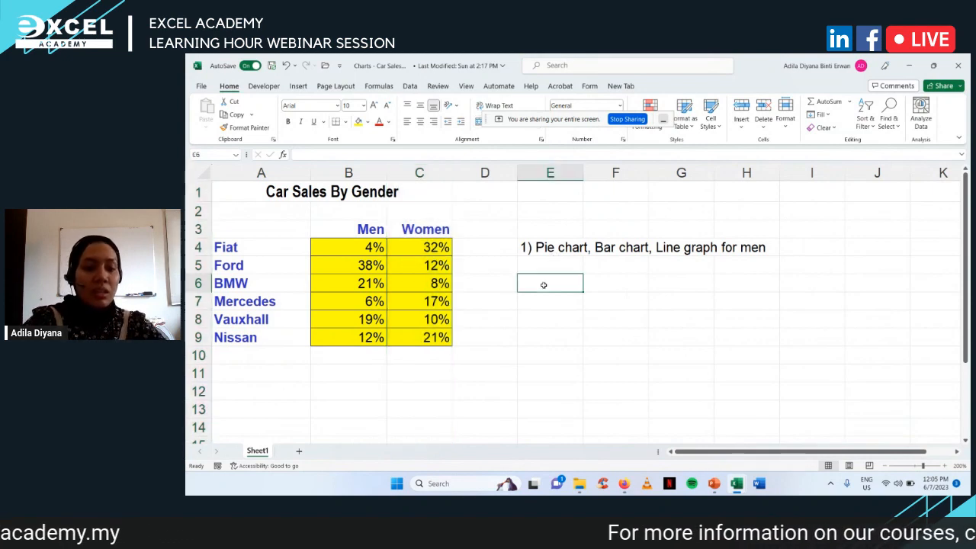
{"action": "type", "text": "PIE CHART"}
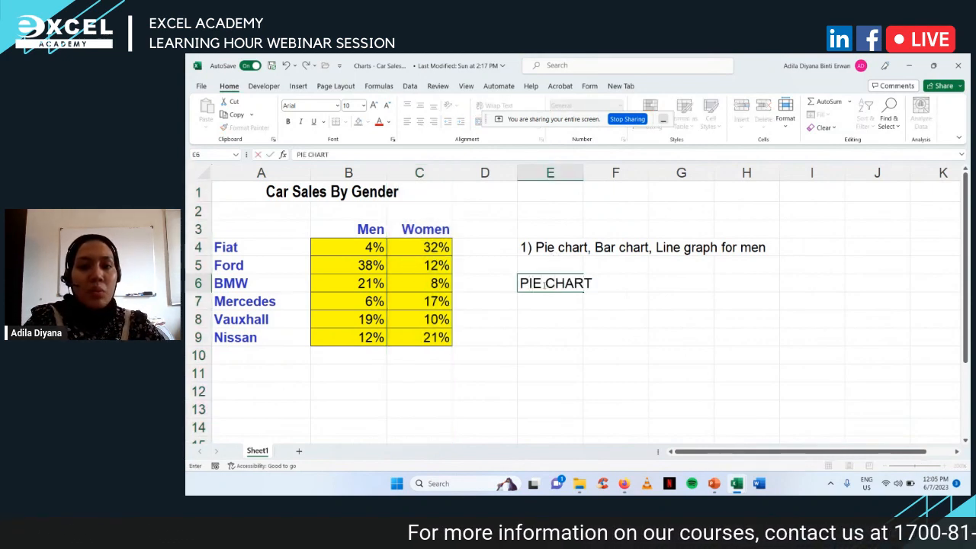
{"action": "key", "text": "Return"}
{"action": "type", "text": "BAR CHART"}
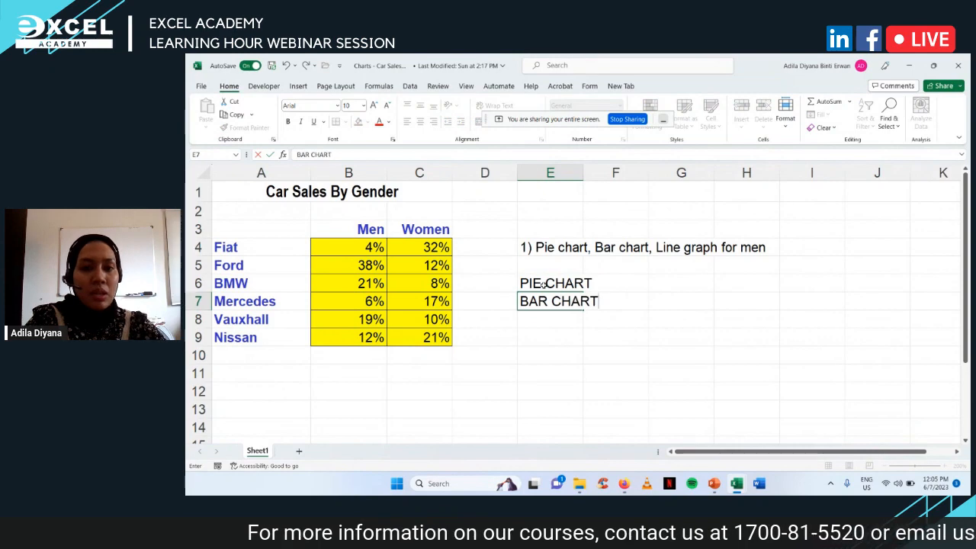
{"action": "key", "text": "Return"}
{"action": "type", "text": "COLUMN GRAPH"}
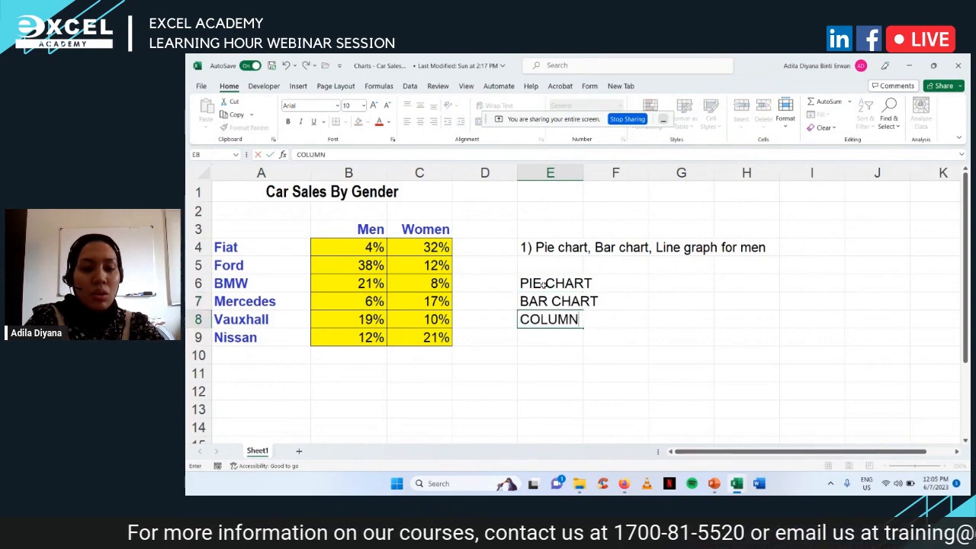
{"action": "key", "text": "Return"}
{"action": "type", "text": "LINE"}
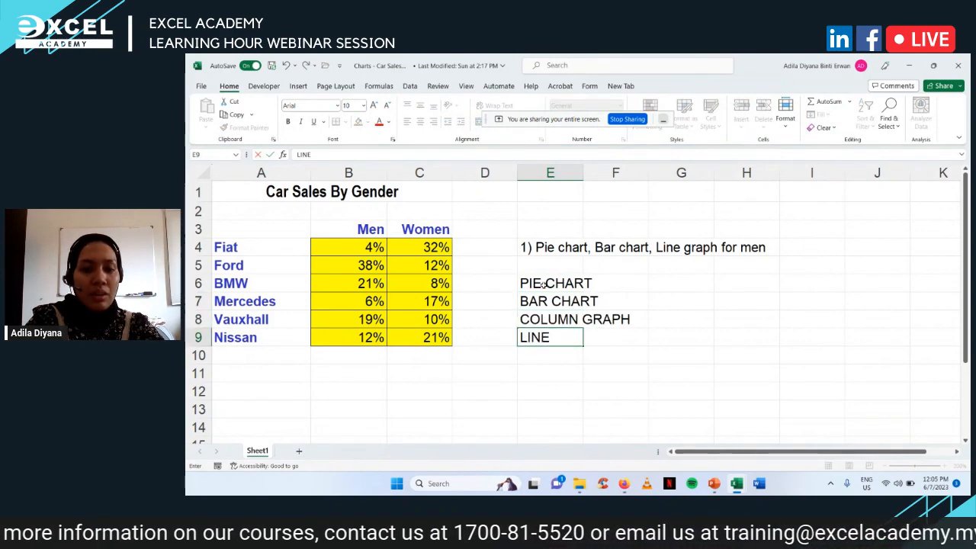
{"action": "type", "text": " GRAPH"}
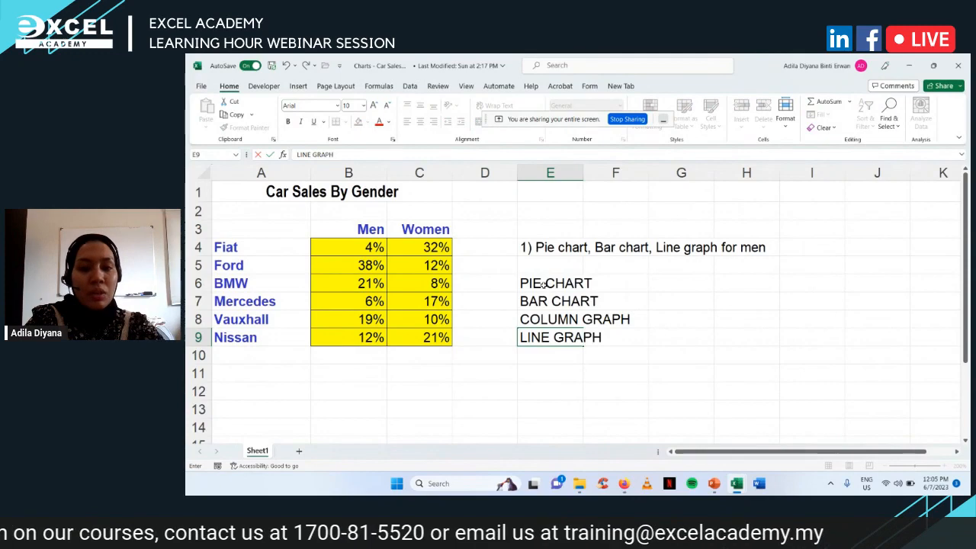
{"action": "key", "text": "Return"}
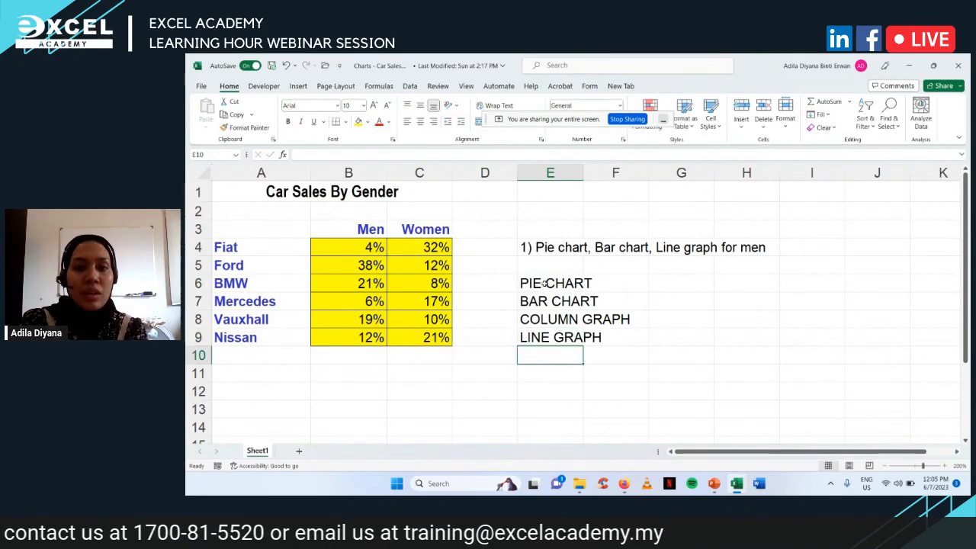
{"action": "left_click", "coordinate": [543, 285]}
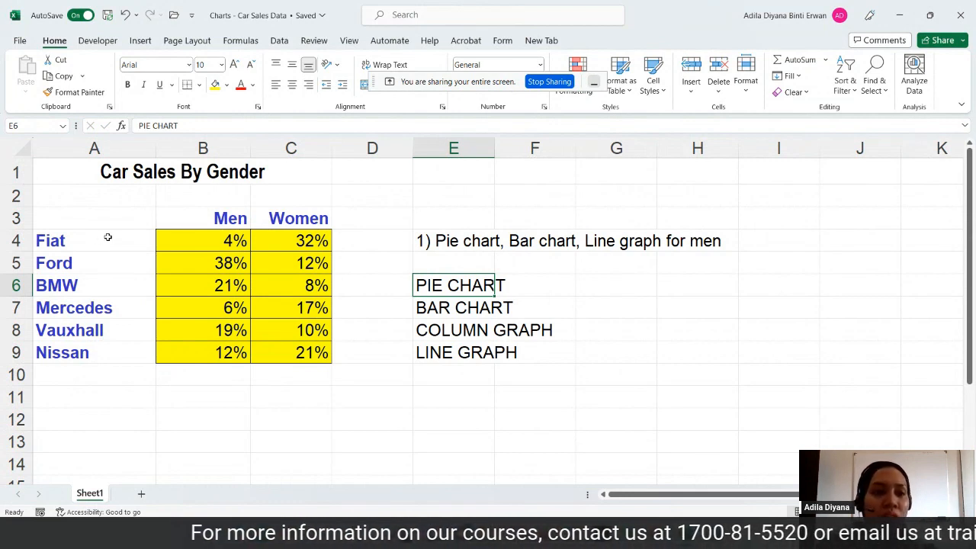
- Select the car brands with the men's percentages in A4:B9 and open the recommended charts for them
{"action": "left_click_drag", "start_coordinate": [107, 238], "coordinate": [128, 343]}
{"action": "left_click_drag", "start_coordinate": [217, 241], "coordinate": [190, 349]}
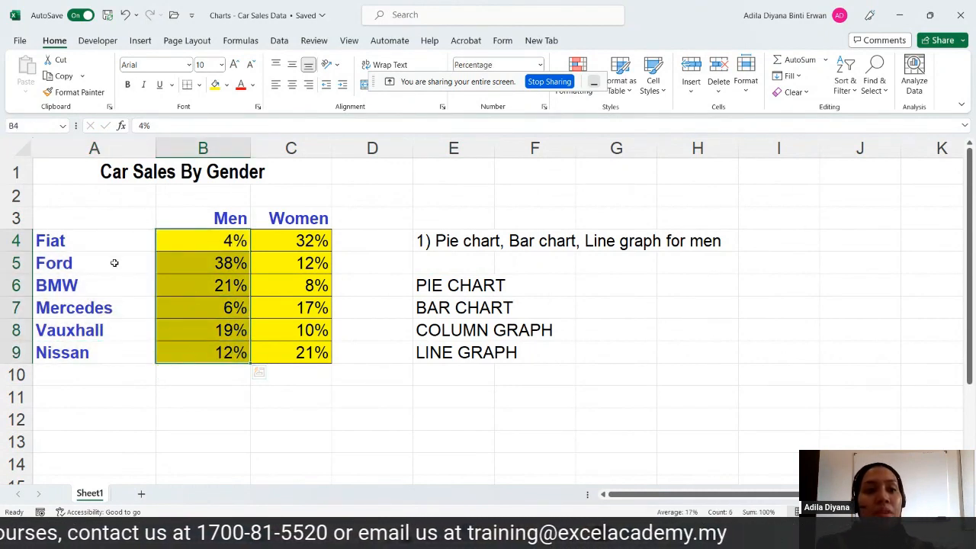
{"action": "left_click_drag", "start_coordinate": [103, 236], "coordinate": [197, 352]}
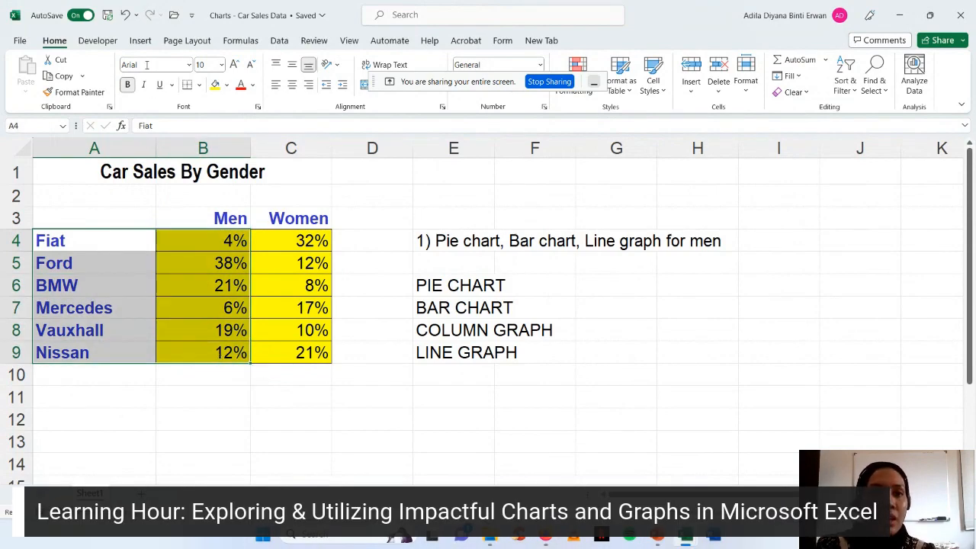
{"action": "left_click", "coordinate": [142, 42]}
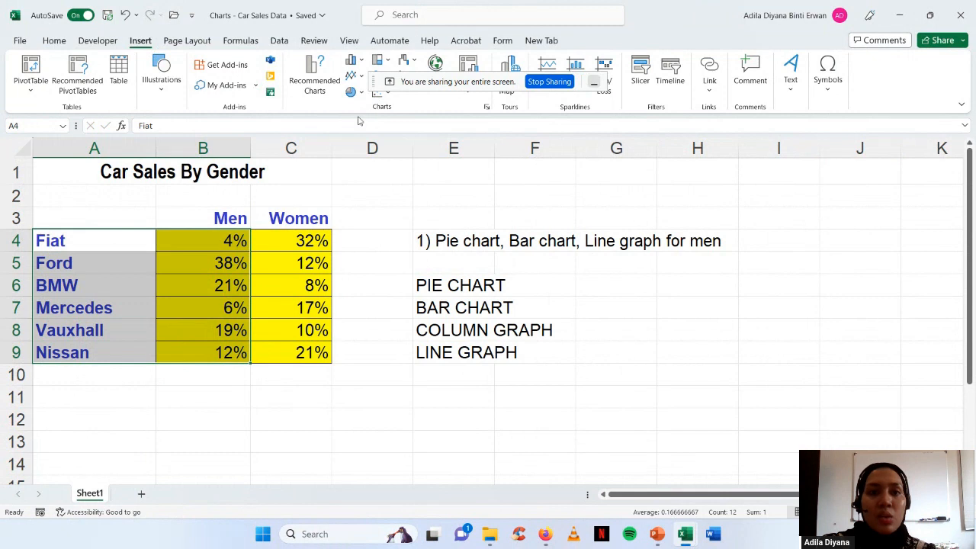
{"action": "left_click", "coordinate": [316, 86]}
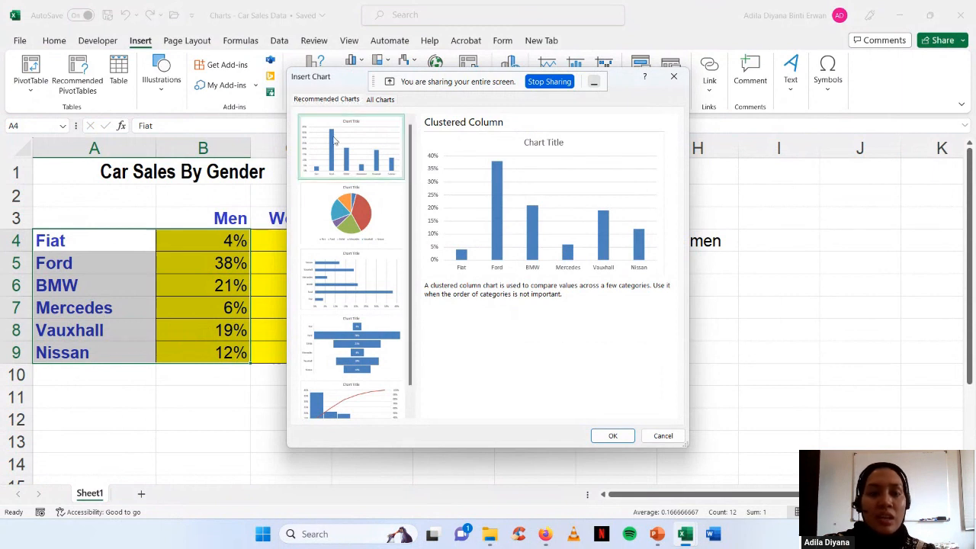
- Preview the recommended pie, clustered bar, funnel and Pareto charts for the men's data
{"action": "left_click", "coordinate": [352, 215]}
{"action": "left_click", "coordinate": [347, 274]}
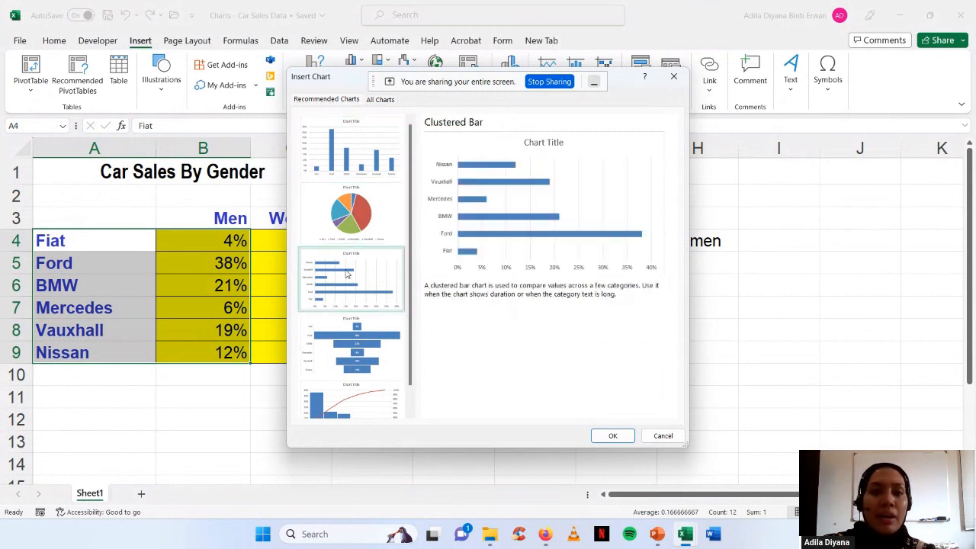
{"action": "left_click", "coordinate": [340, 334]}
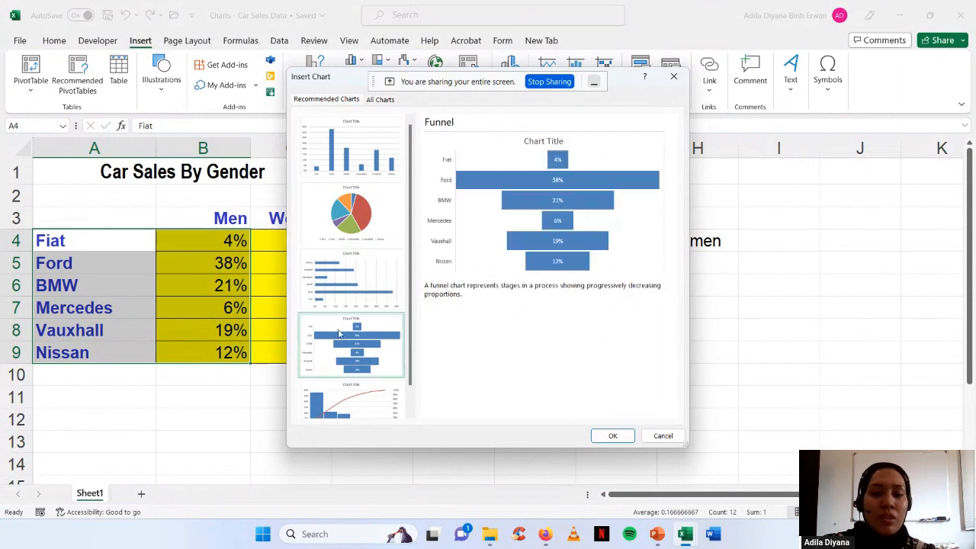
{"action": "scroll", "coordinate": [340, 334], "scroll_direction": "down", "scroll_amount": 1}
{"action": "left_click", "coordinate": [340, 366]}
{"action": "scroll", "coordinate": [339, 387], "scroll_direction": "up", "scroll_amount": 1}
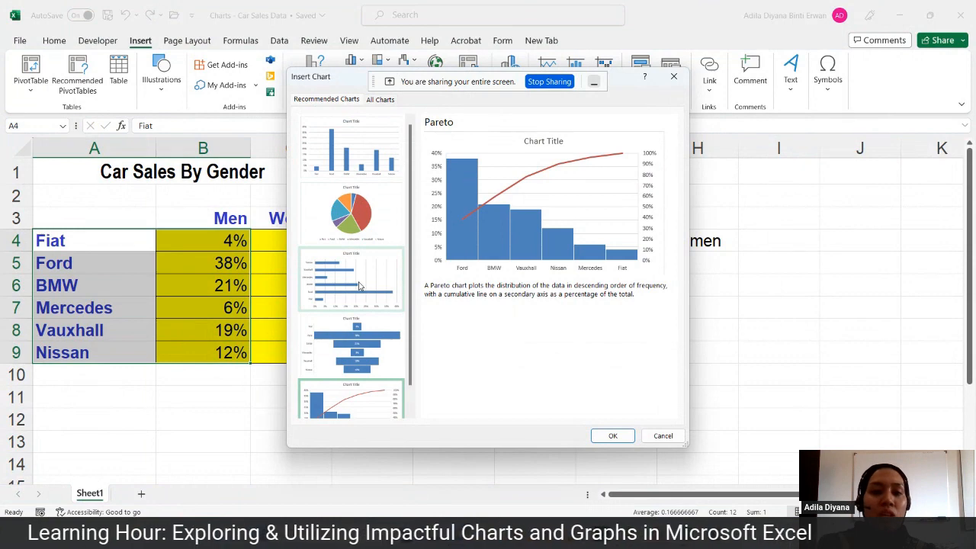
- Browse the full set of chart types and preview the Pie, 3-D Pie, Pie of Pie, Bar of Pie and Doughnut variants
{"action": "left_click", "coordinate": [379, 100]}
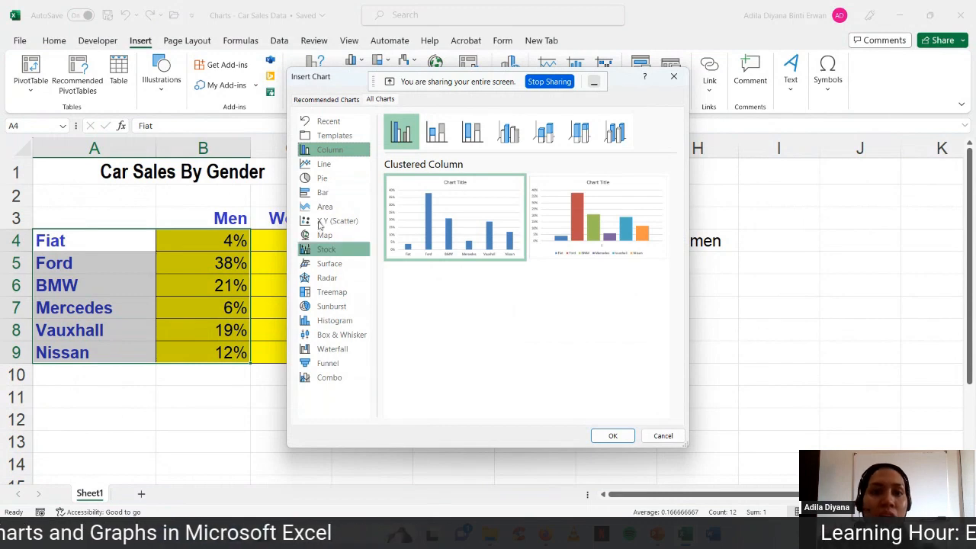
{"action": "left_click", "coordinate": [313, 183]}
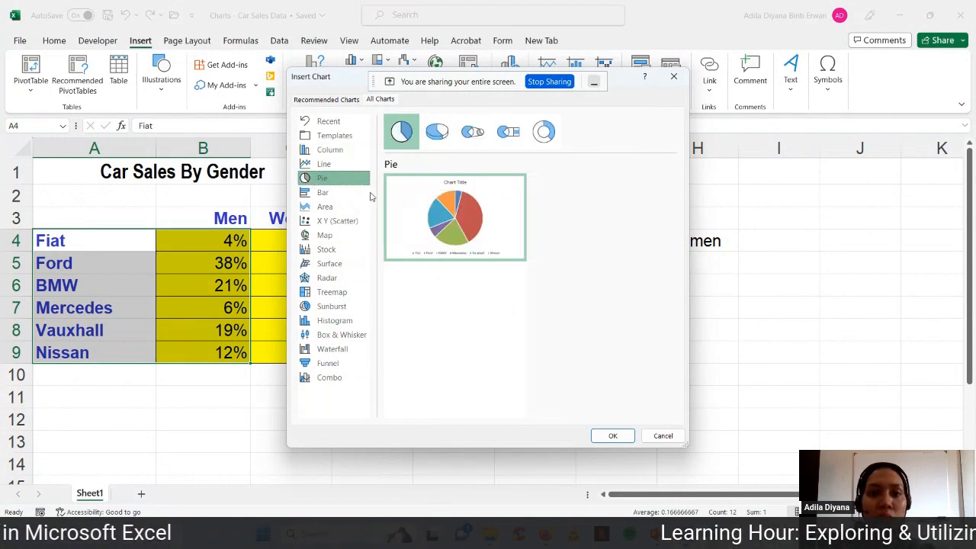
{"action": "mouse_move", "coordinate": [419, 207]}
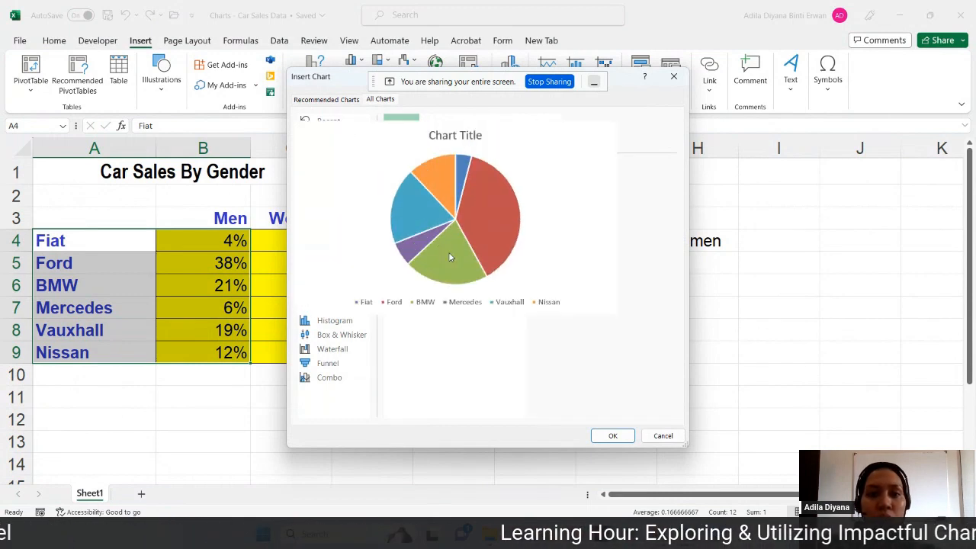
{"action": "left_click", "coordinate": [439, 133]}
{"action": "mouse_move", "coordinate": [458, 212]}
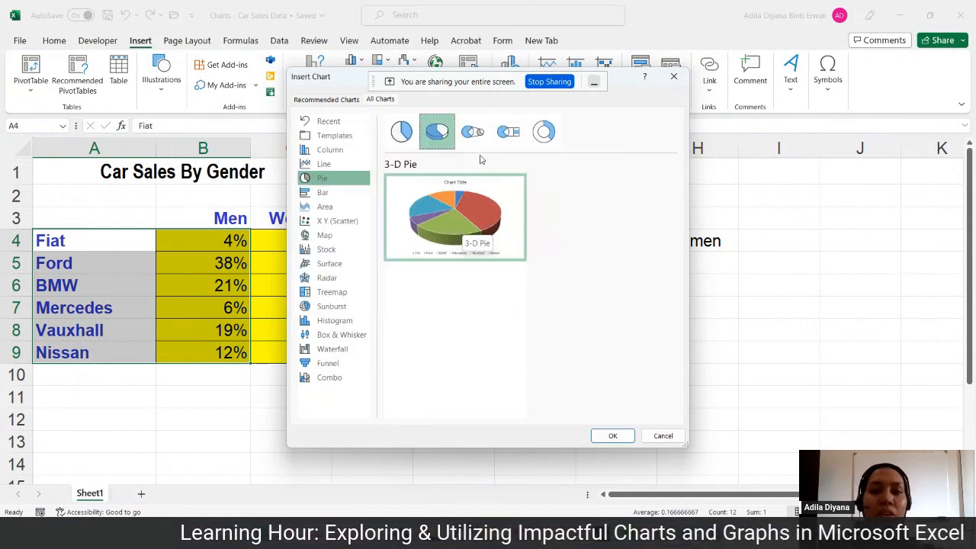
{"action": "left_click", "coordinate": [481, 141]}
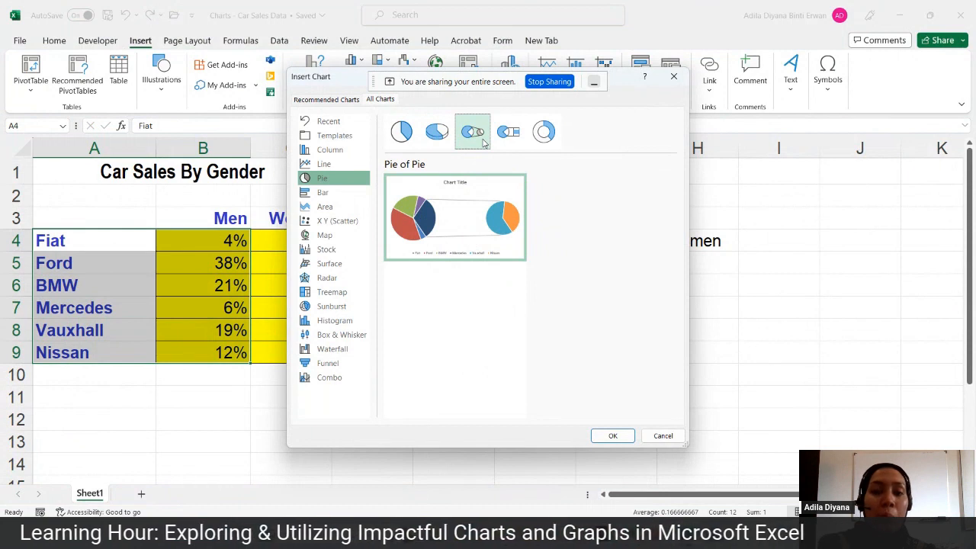
{"action": "left_click", "coordinate": [508, 133]}
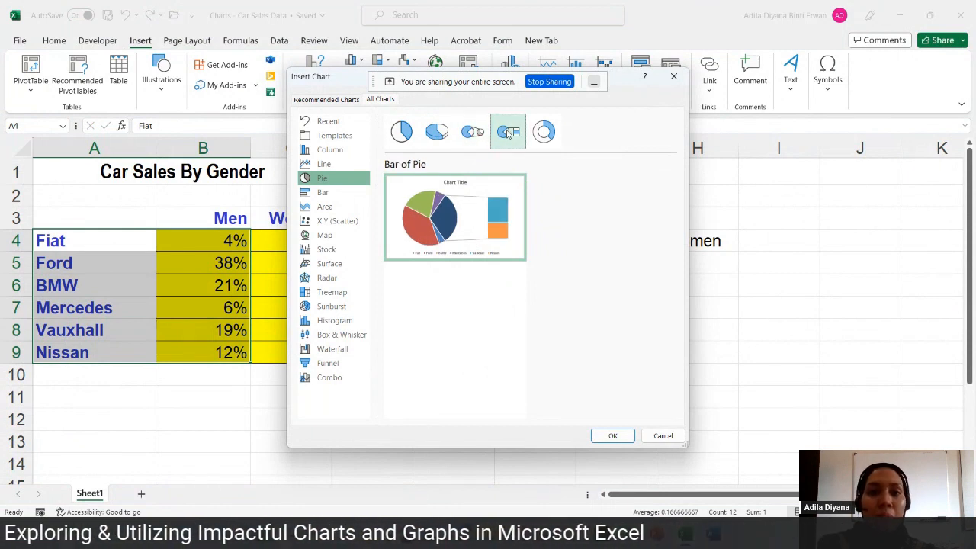
{"action": "left_click", "coordinate": [543, 133]}
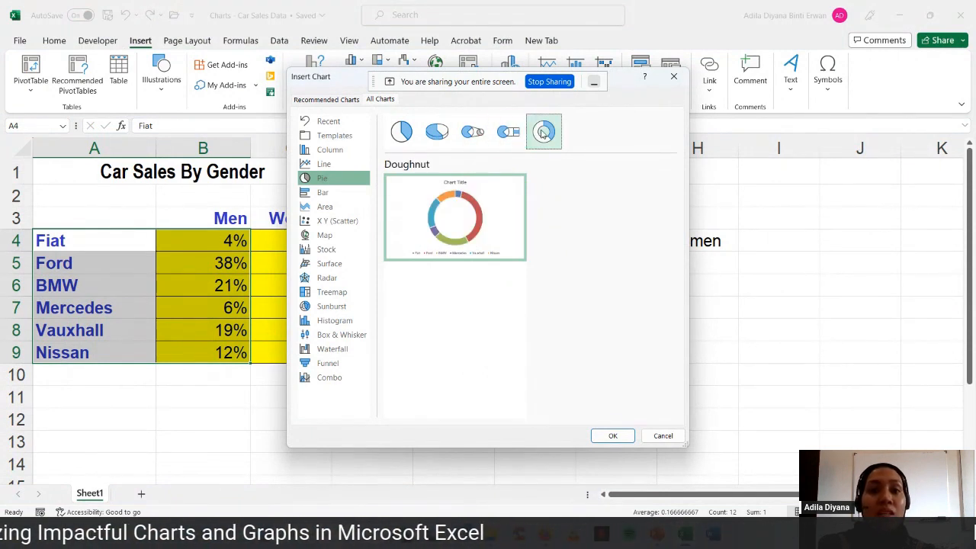
- Insert a 3-D Pie chart of the men's car sales
{"action": "left_click", "coordinate": [437, 132]}
{"action": "mouse_move", "coordinate": [437, 185]}
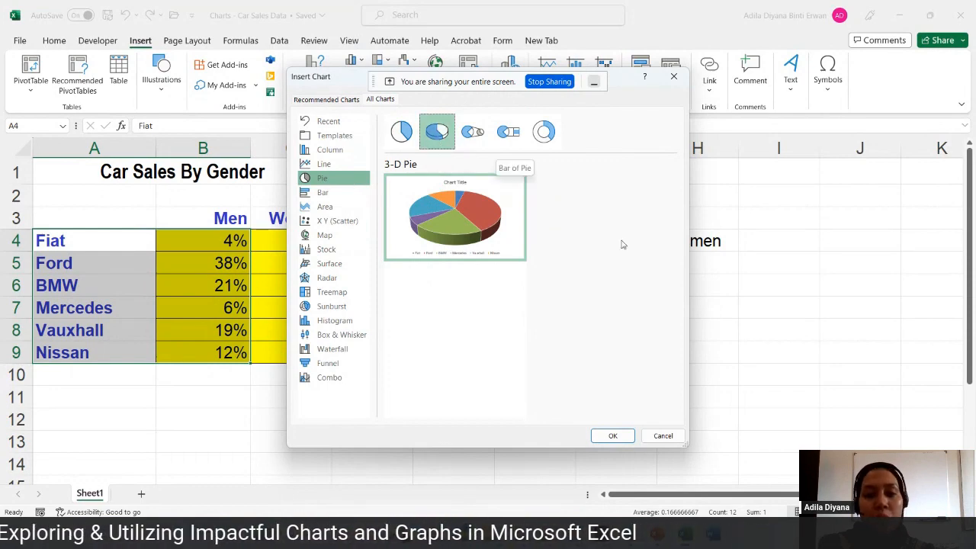
{"action": "left_click", "coordinate": [608, 436]}
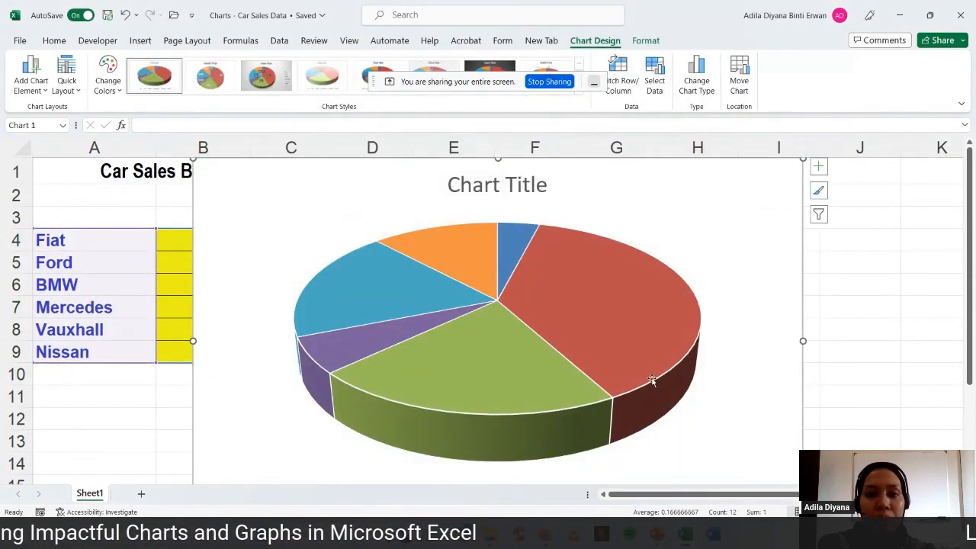
- Examine the new pie chart's title, slices and legend by selecting each element
{"action": "scroll", "coordinate": [488, 305], "scroll_direction": "down", "scroll_amount": 2}
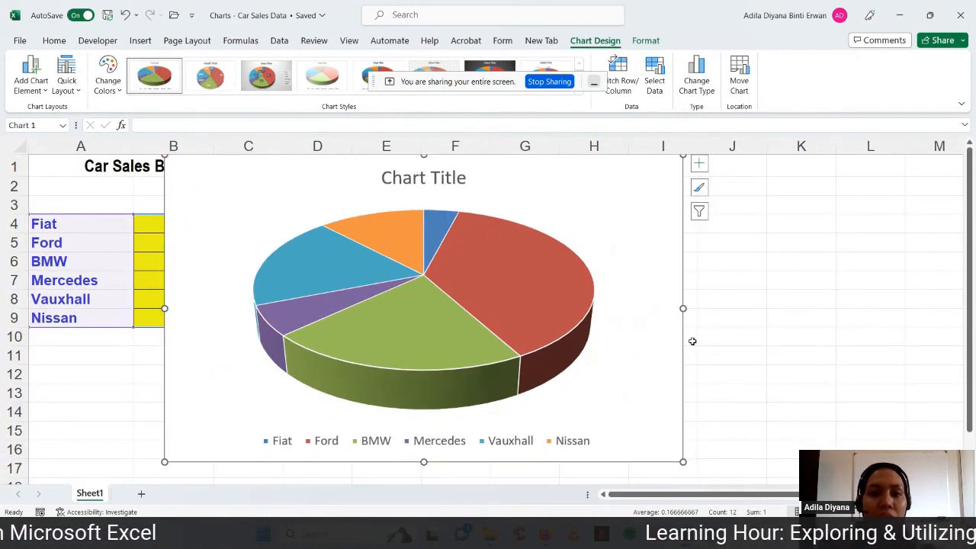
{"action": "left_click", "coordinate": [392, 182]}
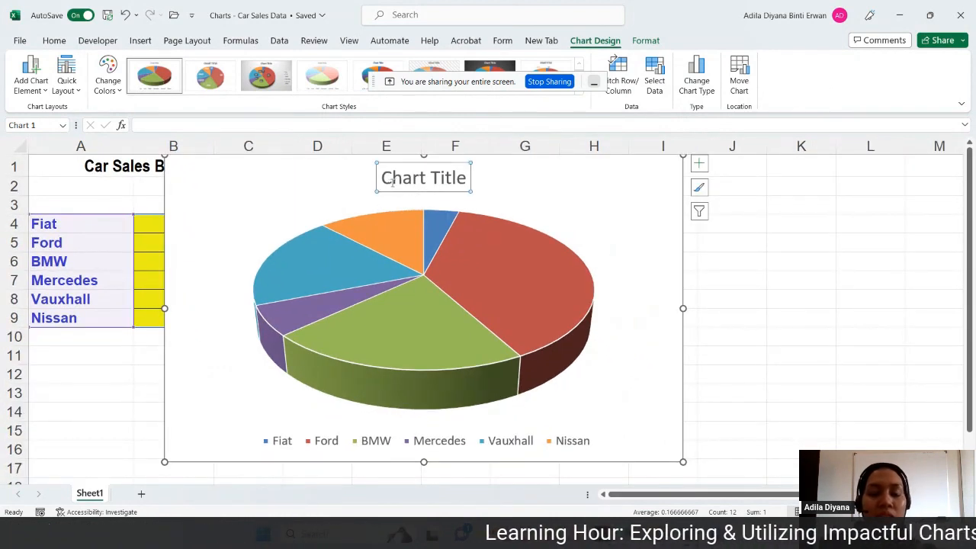
{"action": "left_click", "coordinate": [522, 318]}
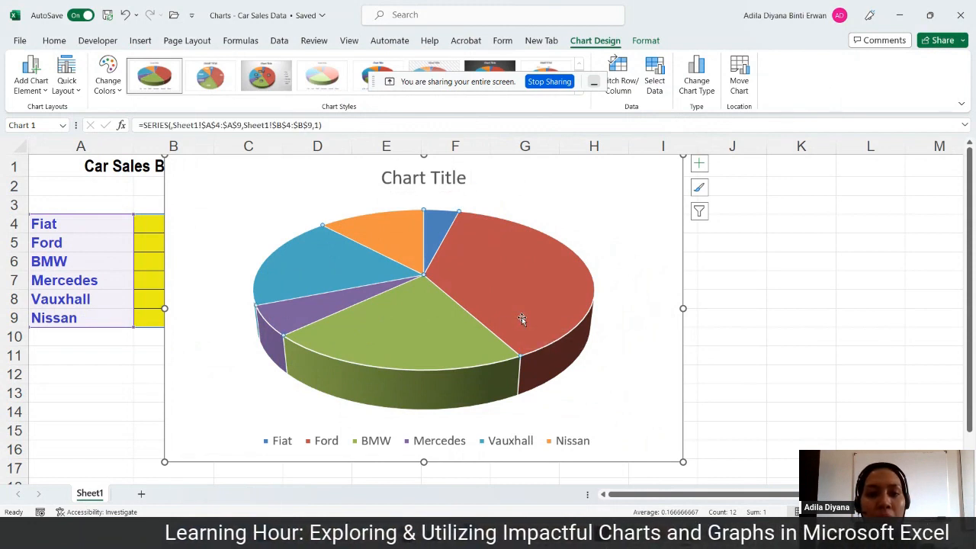
{"action": "left_click", "coordinate": [588, 445]}
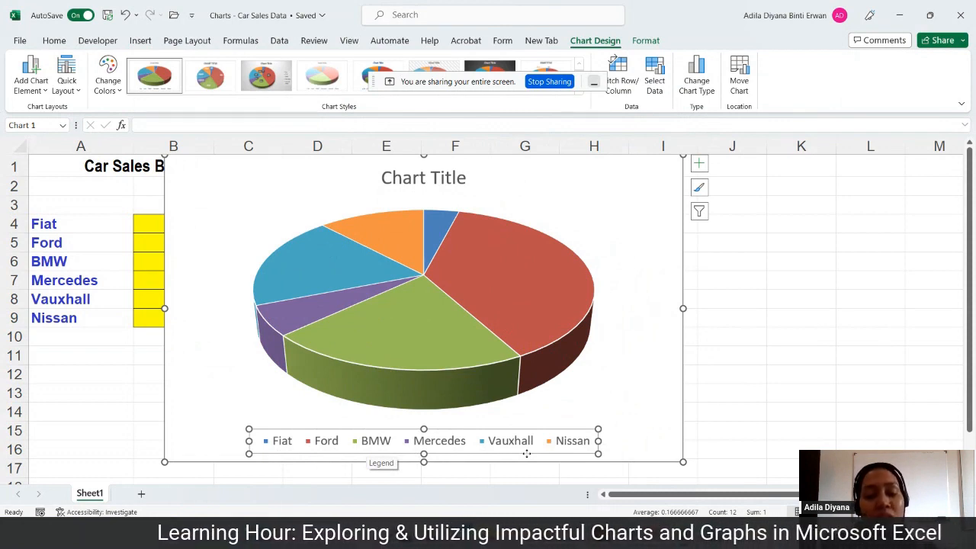
- Enter the note LEGEND in cell J11 beside the pie chart and point out the chart's legend
{"action": "left_click", "coordinate": [732, 355]}
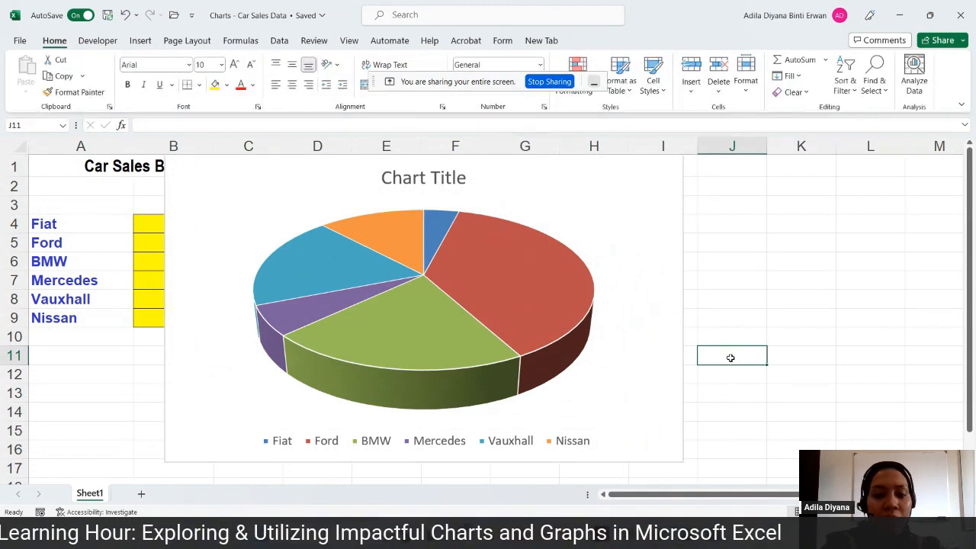
{"action": "type", "text": "LEGEND"}
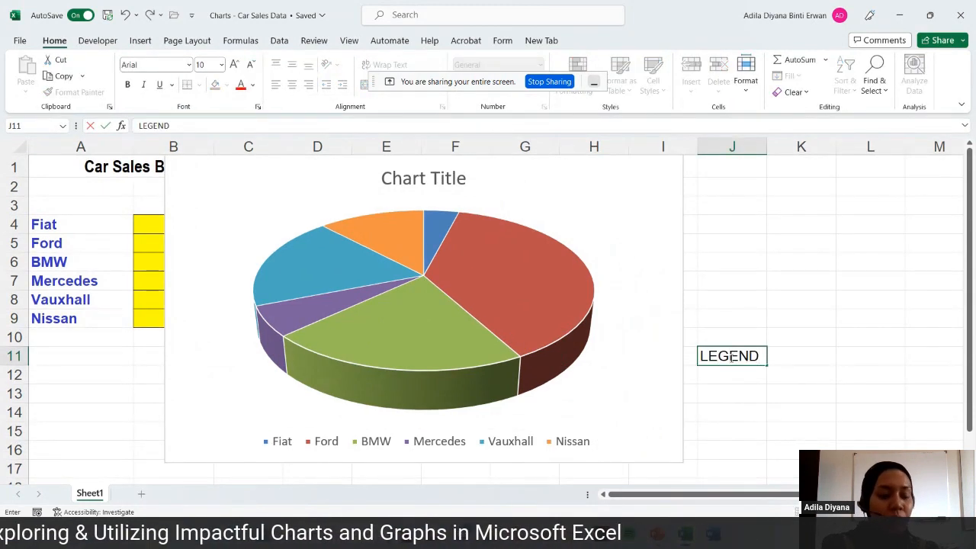
{"action": "left_click", "coordinate": [732, 374]}
{"action": "left_click", "coordinate": [751, 354]}
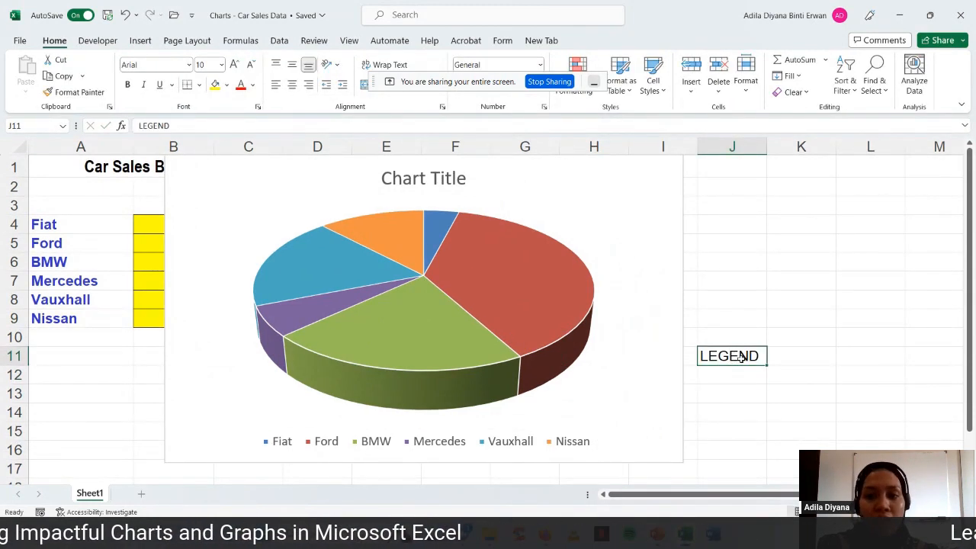
{"action": "left_click", "coordinate": [555, 445]}
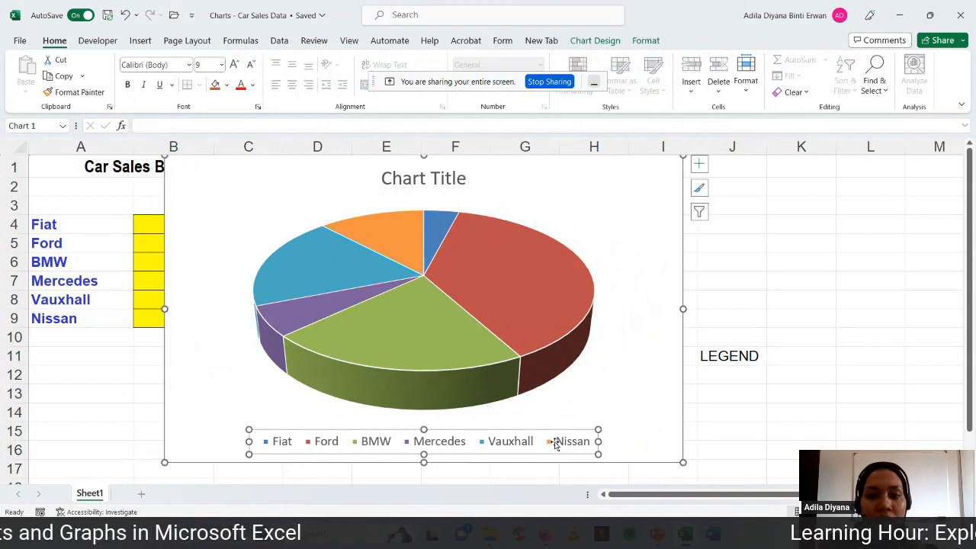
{"action": "left_click", "coordinate": [745, 448]}
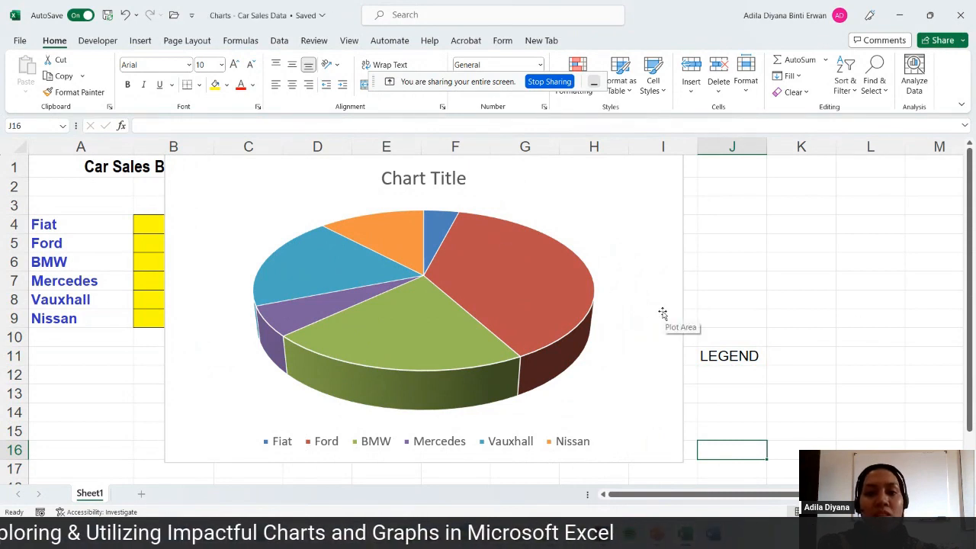
- Replace the pie chart's placeholder title with "Pie Chart for Car Sales by Men"
{"action": "left_click", "coordinate": [412, 180]}
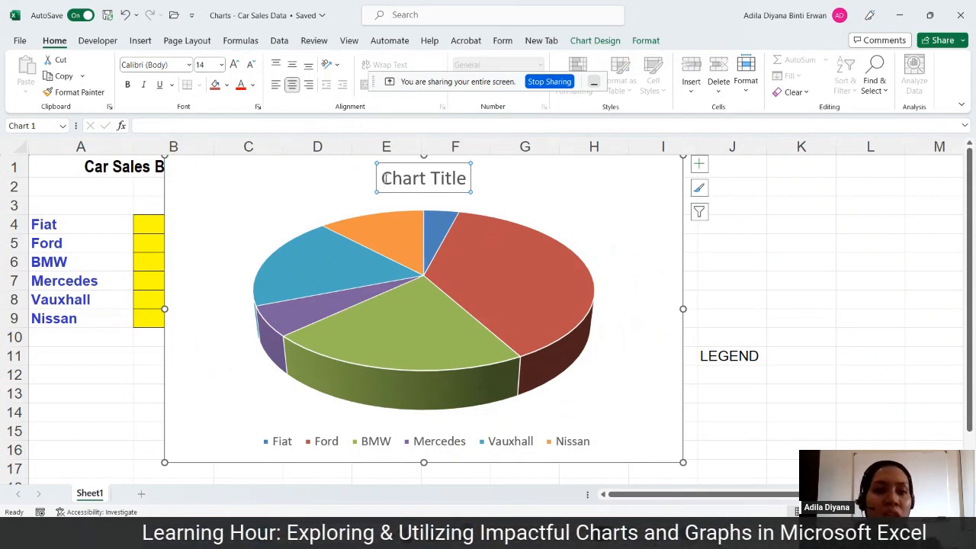
{"action": "left_click_drag", "start_coordinate": [383, 177], "coordinate": [461, 183]}
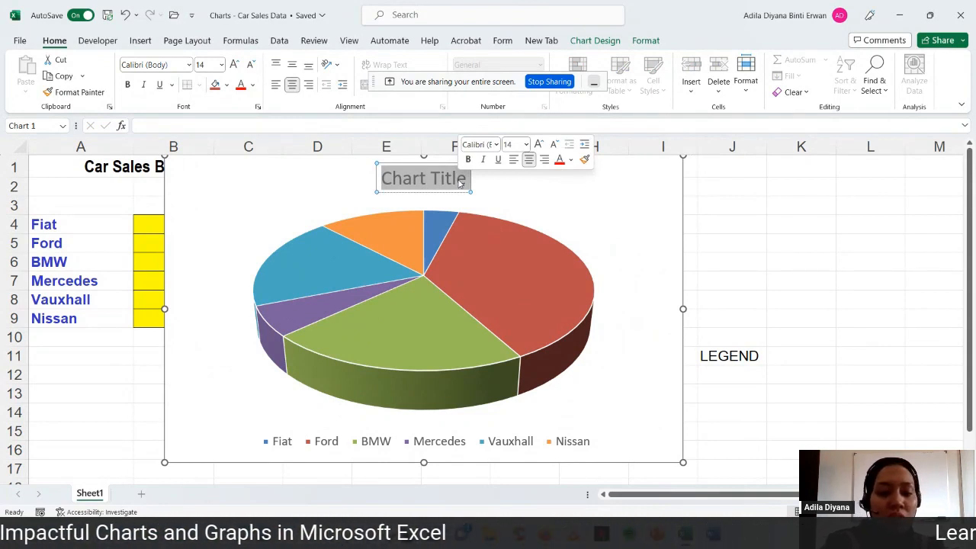
{"action": "type", "text": "Pie Cha"}
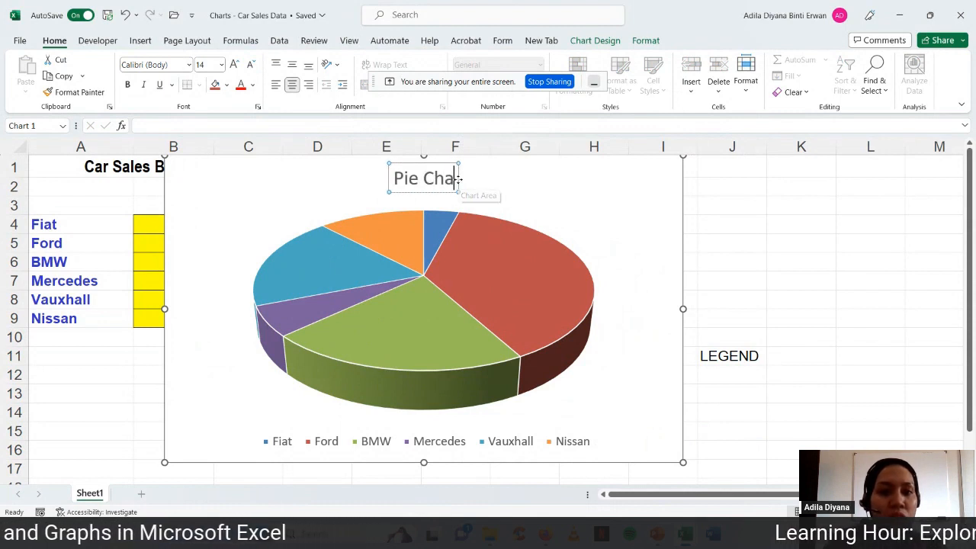
{"action": "type", "text": "rt fr"}
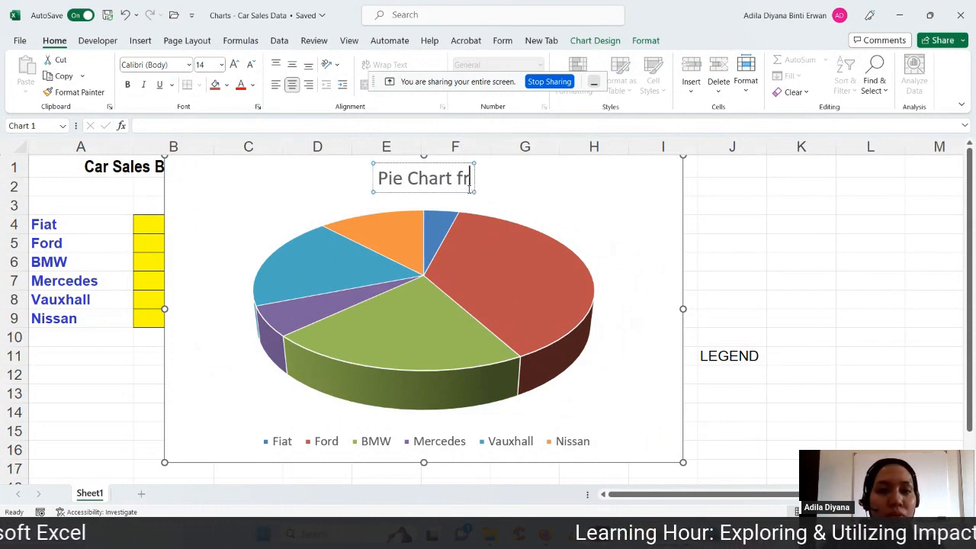
{"action": "key", "text": "BackSpace"}
{"action": "type", "text": "or Car"}
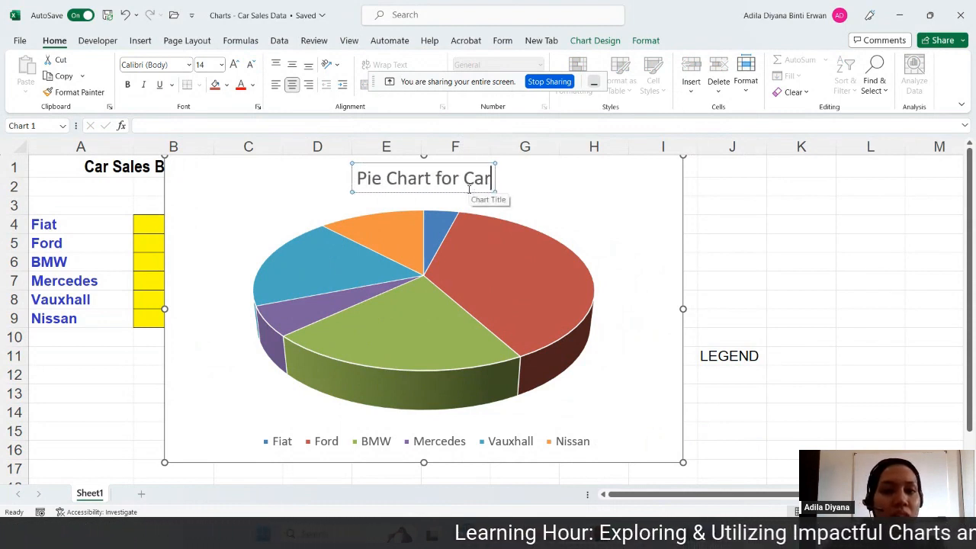
{"action": "type", "text": " Sales by Men"}
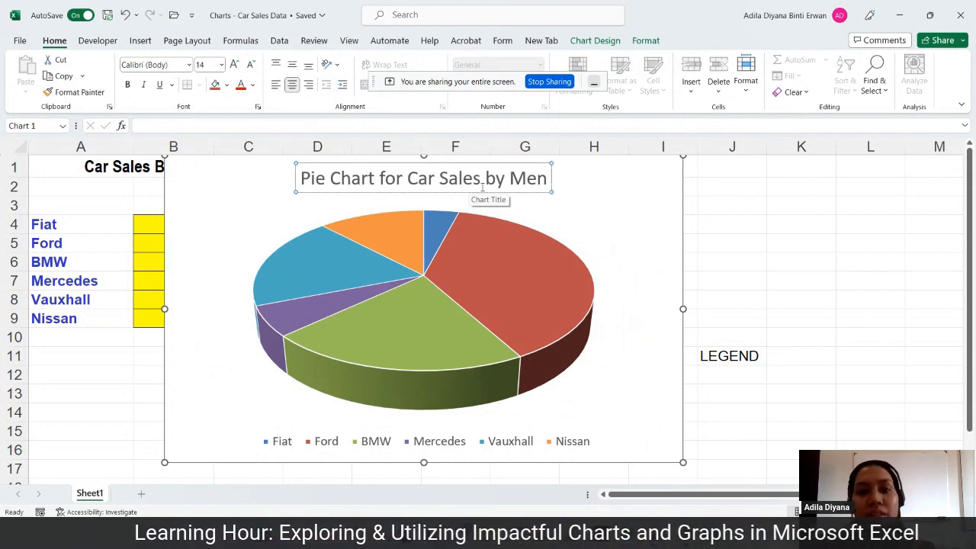
{"action": "left_click", "coordinate": [753, 240]}
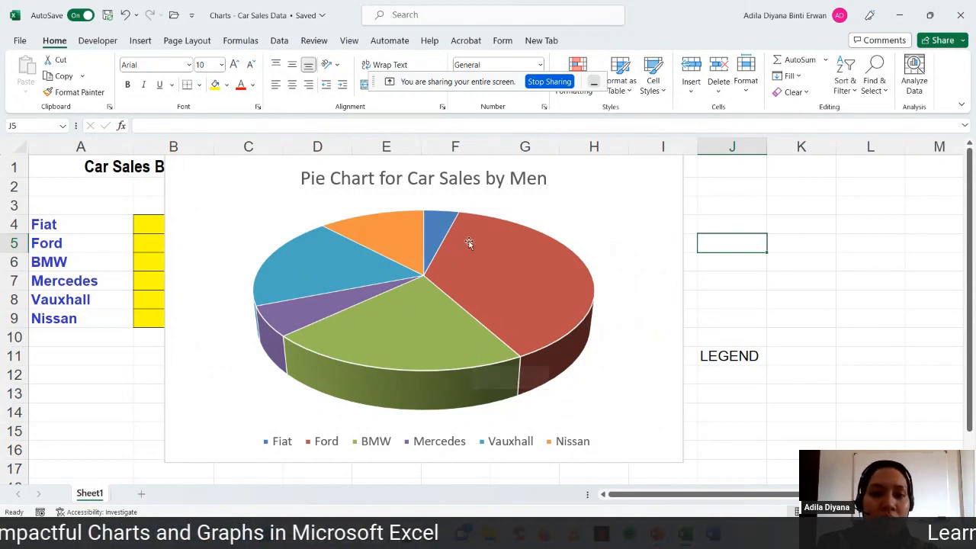
- Add data labels to all slices of the pie chart
{"action": "mouse_move", "coordinate": [581, 317]}
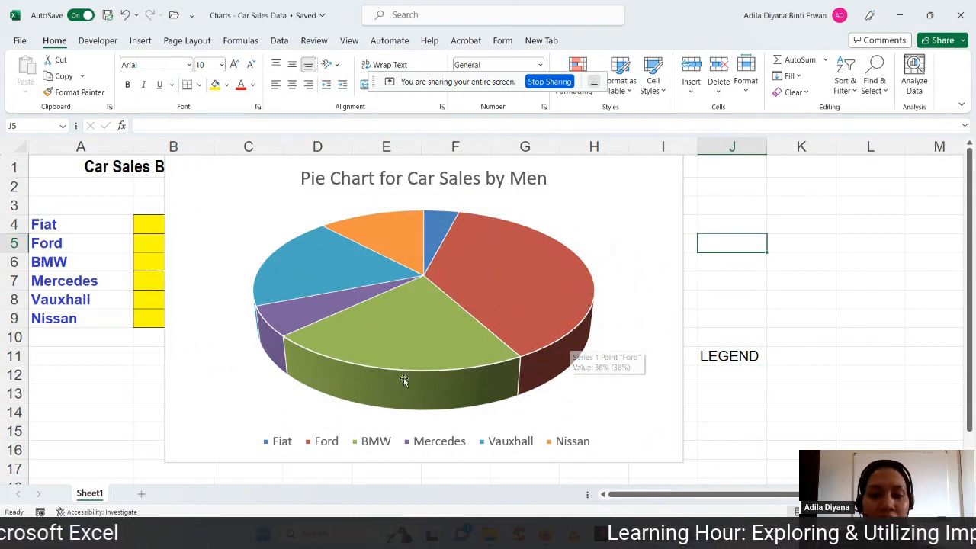
{"action": "mouse_move", "coordinate": [482, 279]}
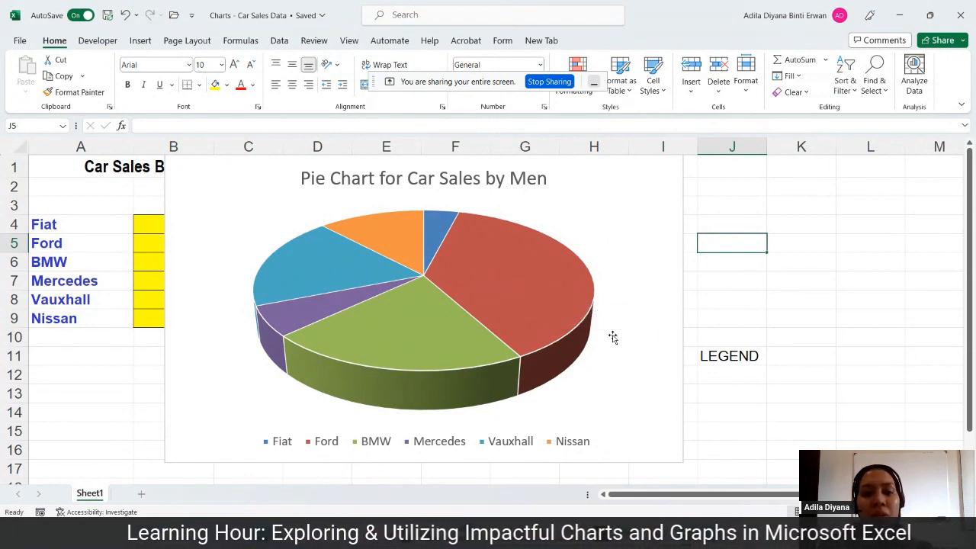
{"action": "mouse_move", "coordinate": [560, 292]}
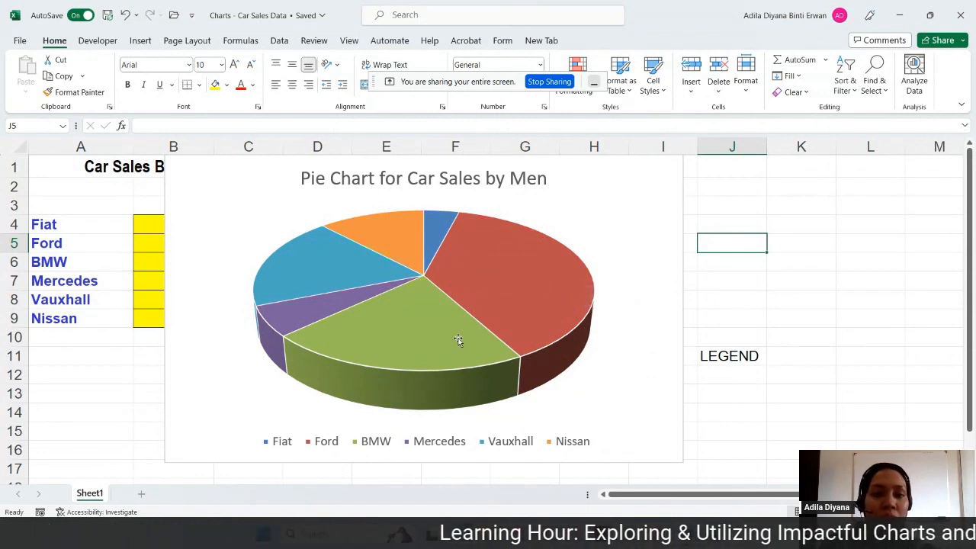
{"action": "right_click", "coordinate": [493, 246]}
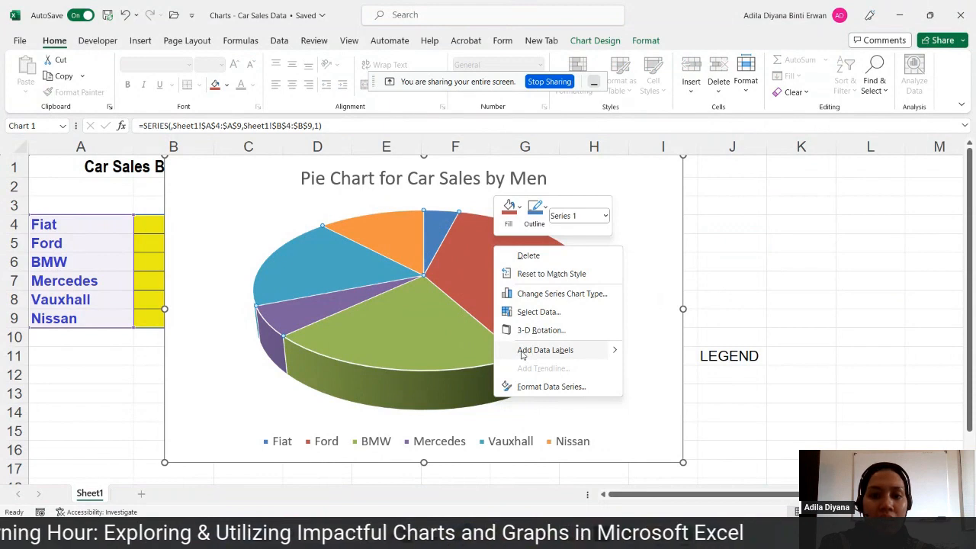
{"action": "left_click", "coordinate": [523, 353]}
{"action": "left_click", "coordinate": [758, 304]}
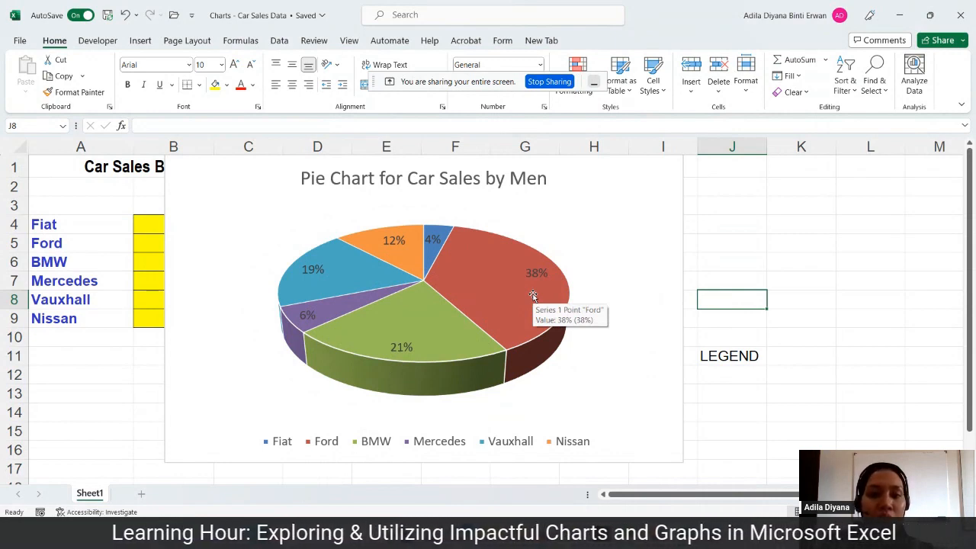
{"action": "left_click", "coordinate": [462, 186]}
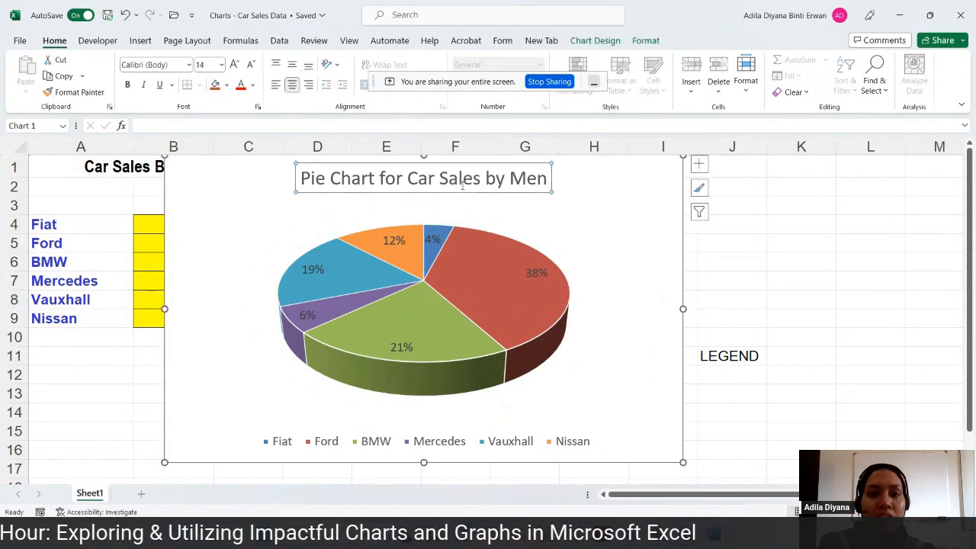
{"action": "left_click", "coordinate": [526, 291]}
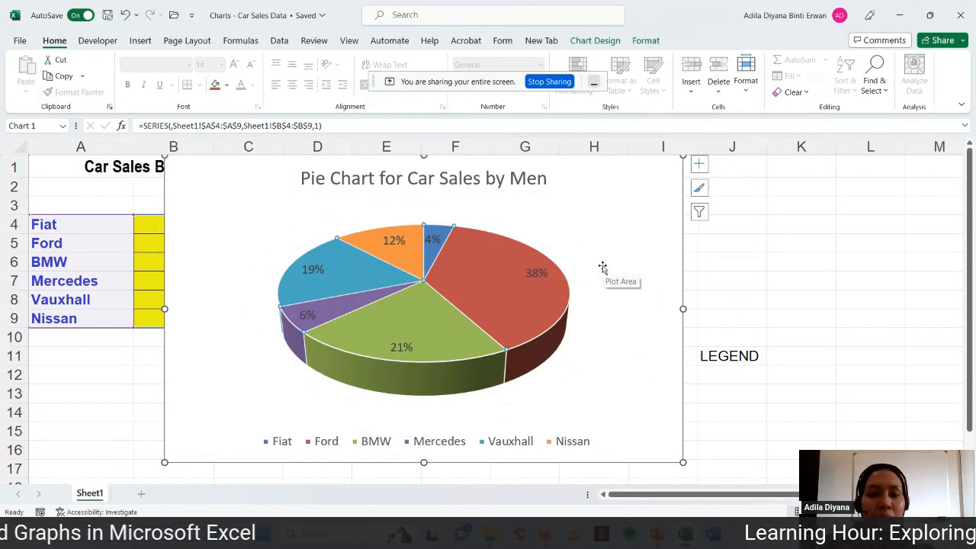
{"action": "left_click", "coordinate": [745, 276]}
- Try the Center, Inside End and Outside End positions for the pie's data labels and return them to their original placement
{"action": "left_click", "coordinate": [478, 297]}
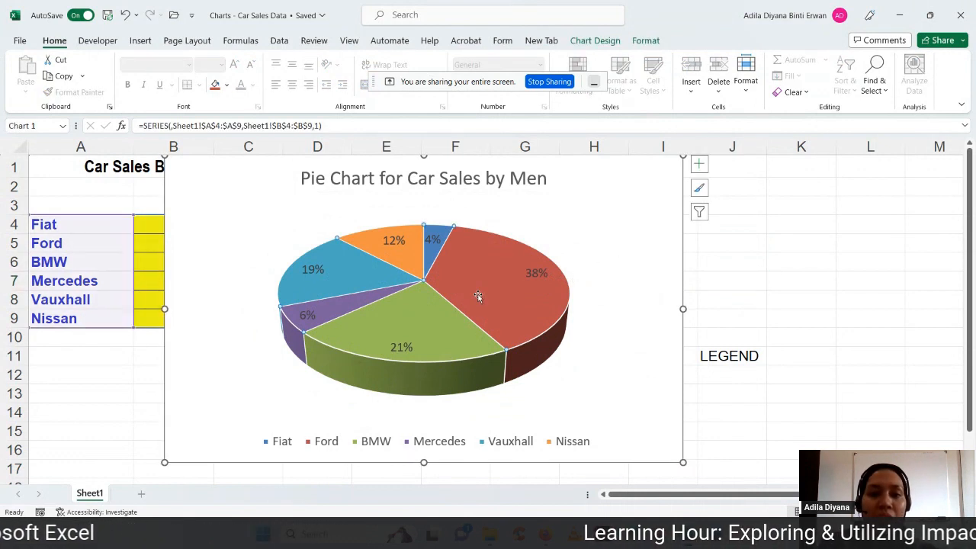
{"action": "right_click", "coordinate": [478, 297]}
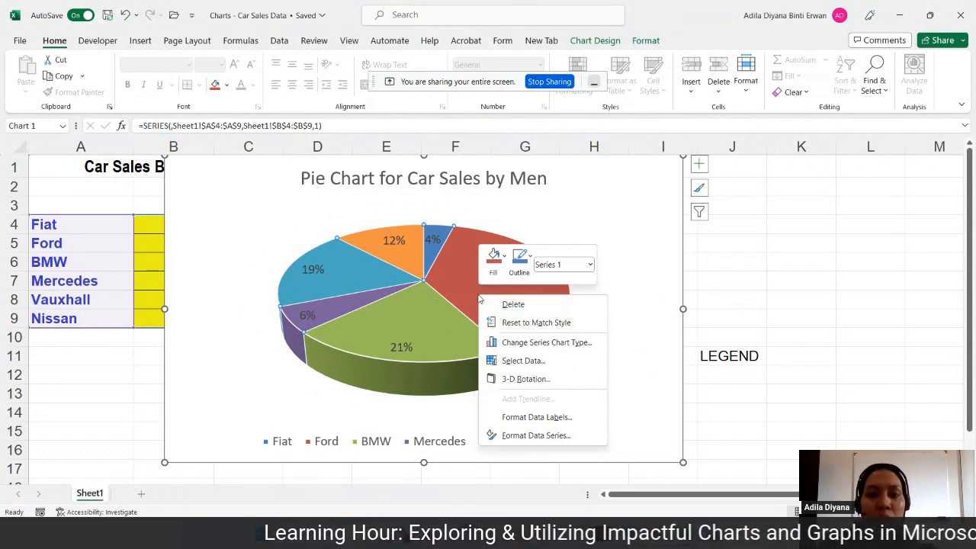
{"action": "left_click", "coordinate": [517, 419]}
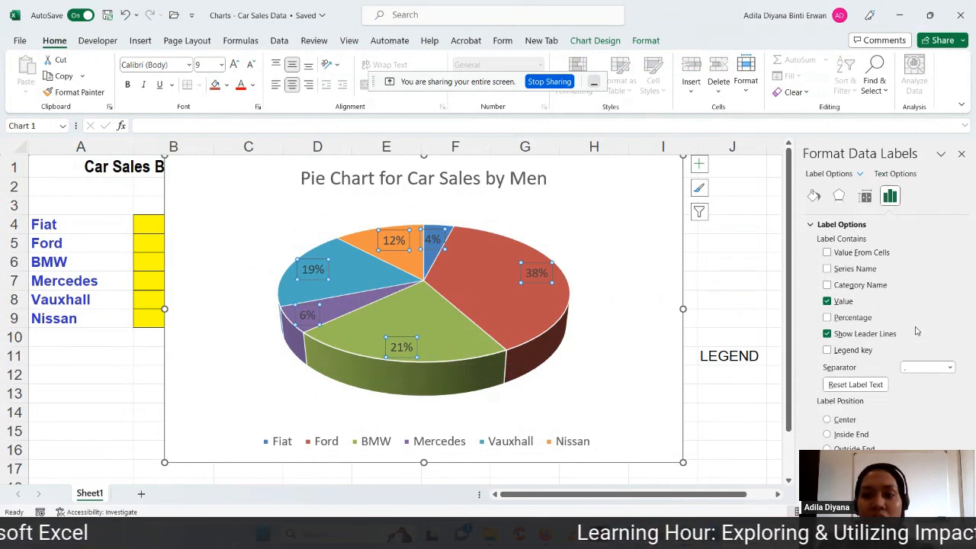
{"action": "left_click", "coordinate": [845, 420]}
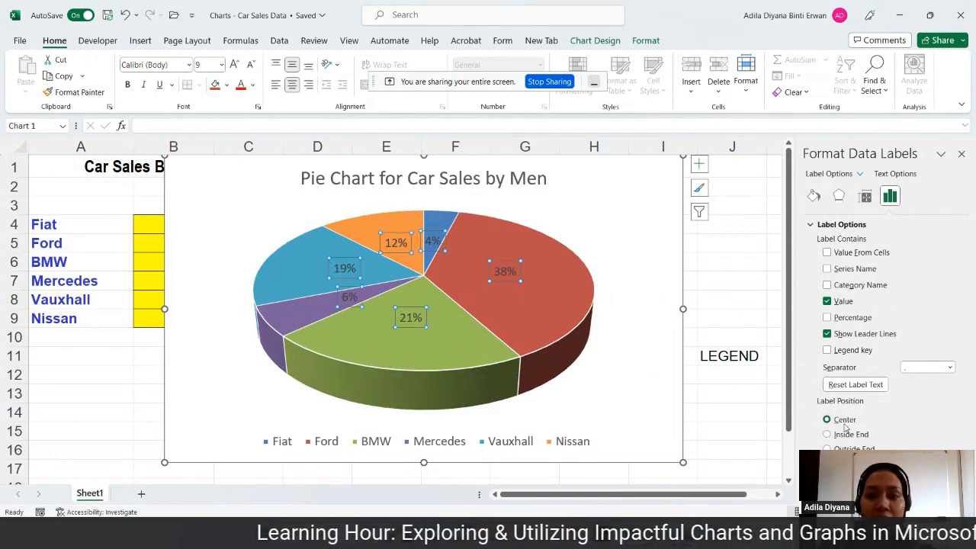
{"action": "left_click", "coordinate": [845, 434]}
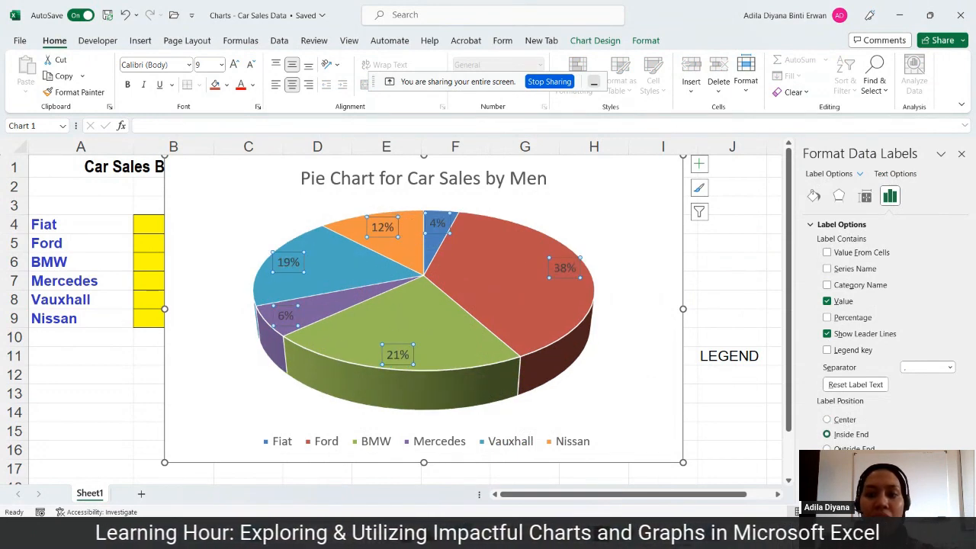
{"action": "left_click", "coordinate": [844, 449]}
{"action": "left_click", "coordinate": [844, 464]}
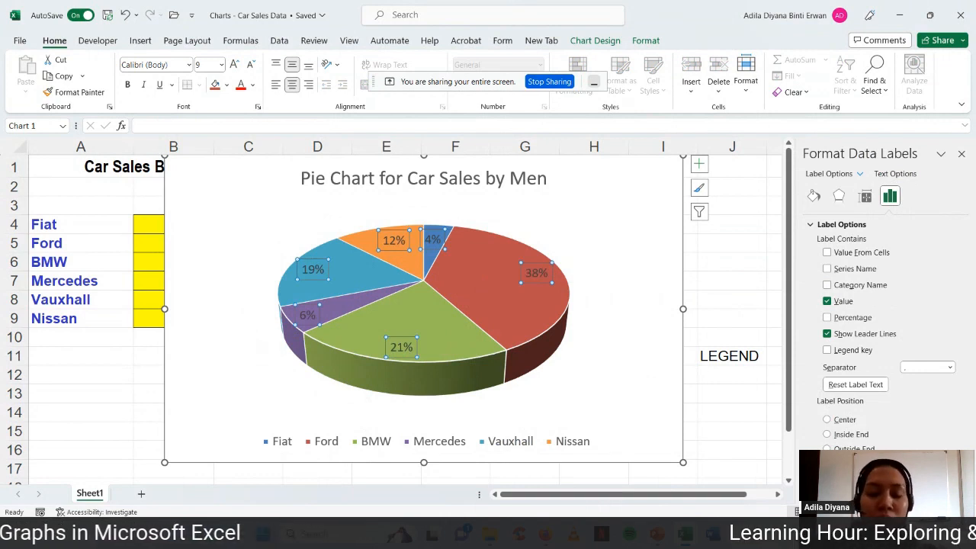
- Look through the data labels' size and effects options and give the labels a solid white fill
{"action": "right_click", "coordinate": [525, 324]}
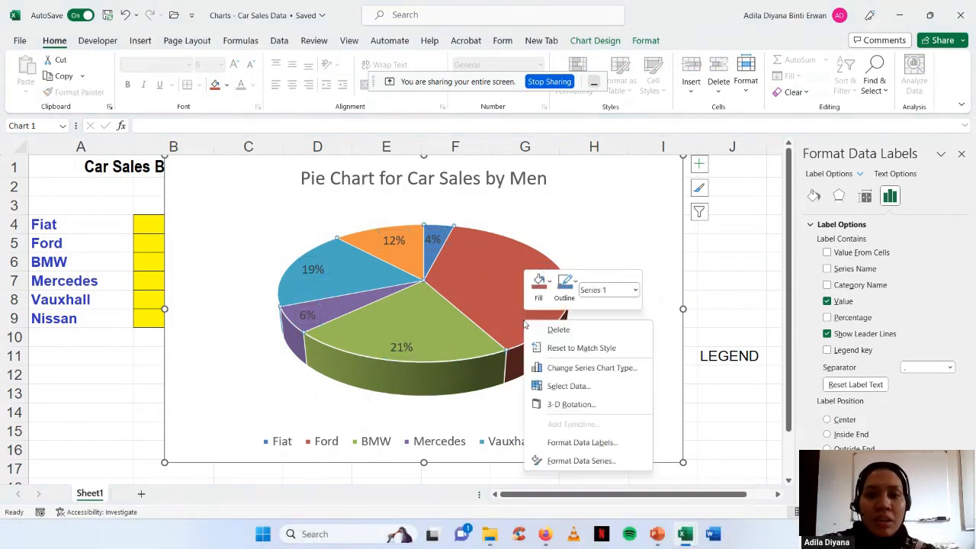
{"action": "left_click", "coordinate": [596, 442]}
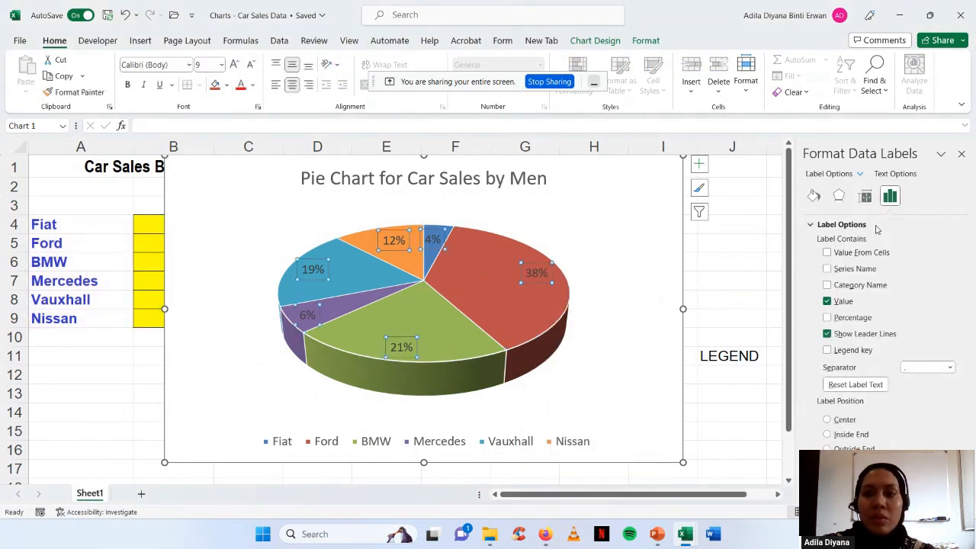
{"action": "left_click", "coordinate": [865, 196]}
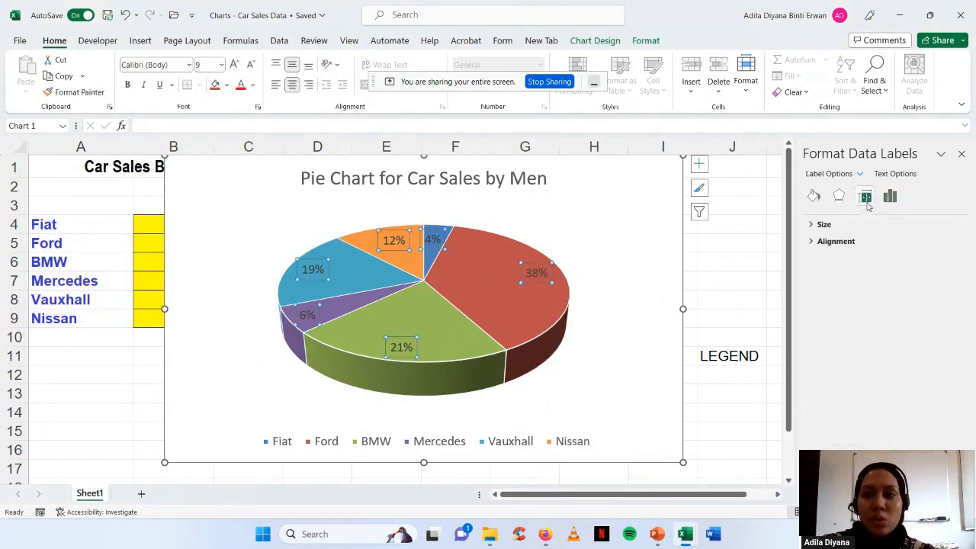
{"action": "left_click", "coordinate": [813, 225]}
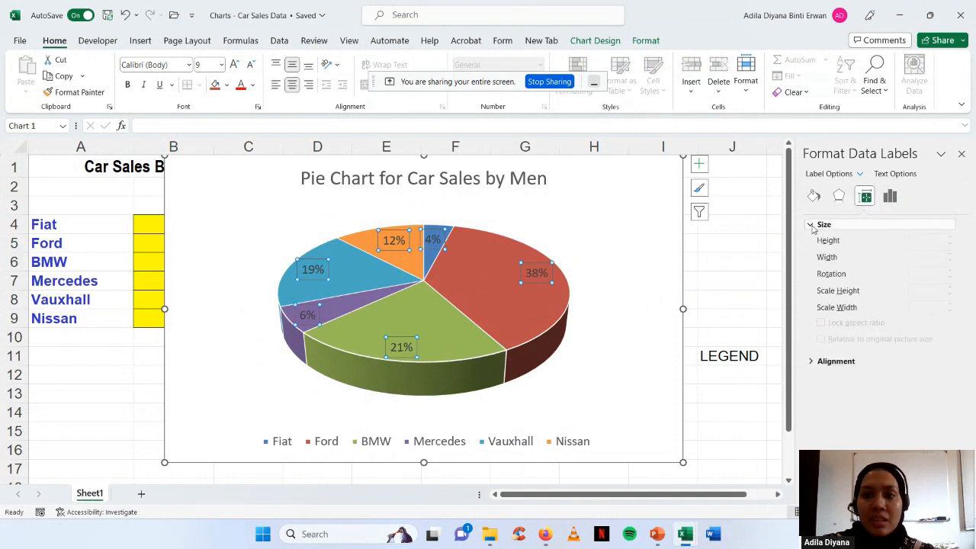
{"action": "left_click", "coordinate": [839, 197]}
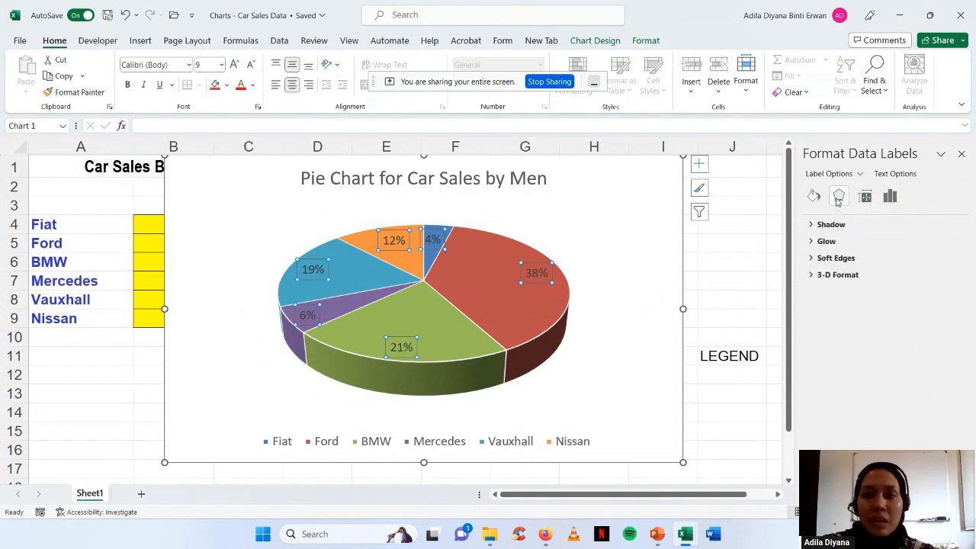
{"action": "left_click", "coordinate": [814, 196]}
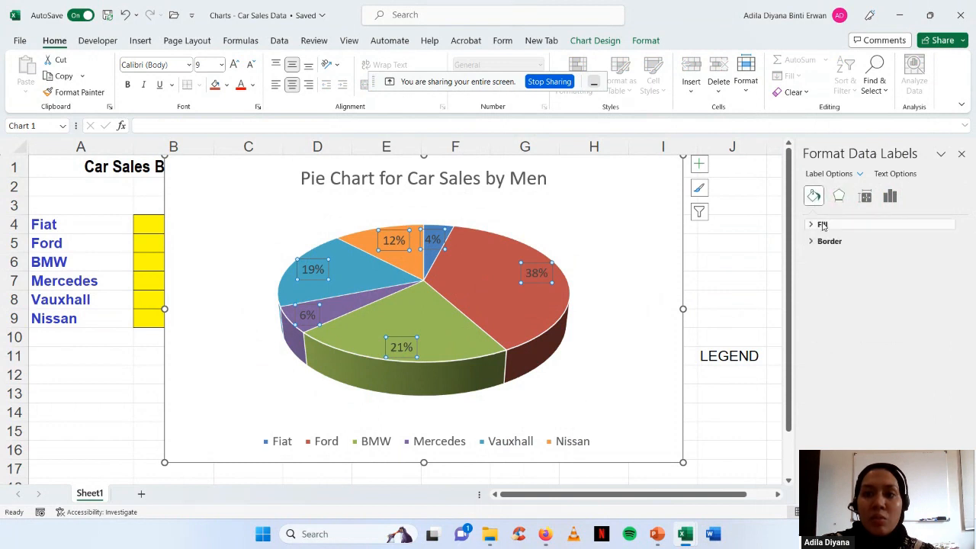
{"action": "left_click", "coordinate": [814, 226]}
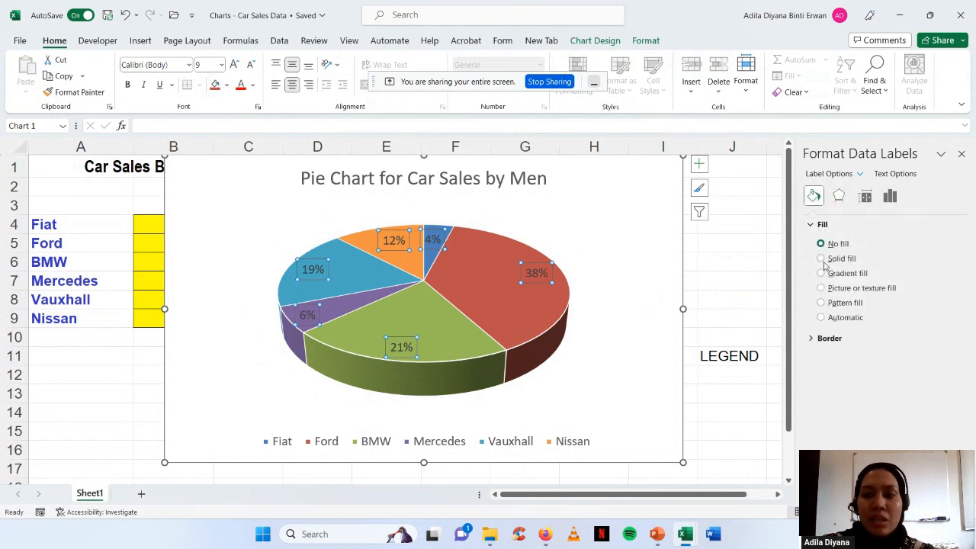
{"action": "left_click", "coordinate": [822, 259]}
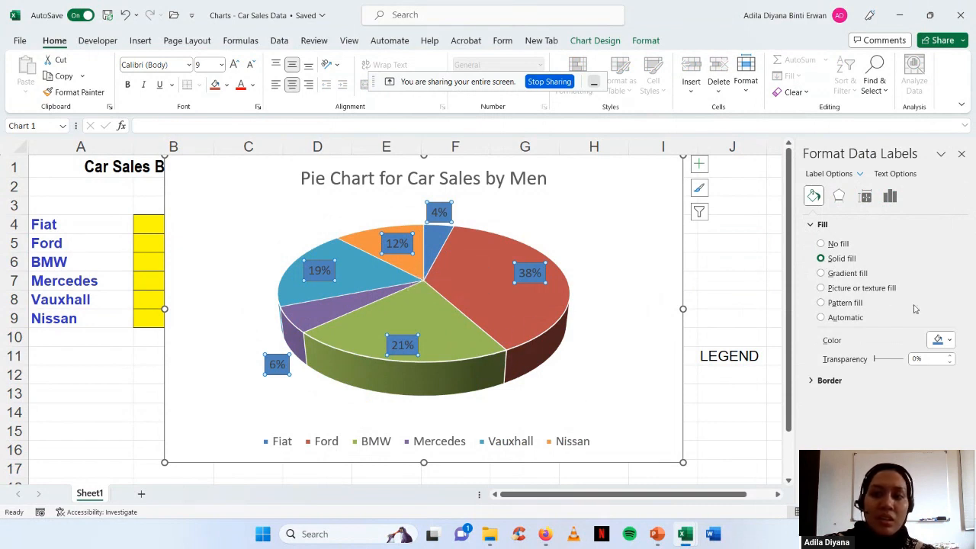
{"action": "left_click", "coordinate": [950, 340]}
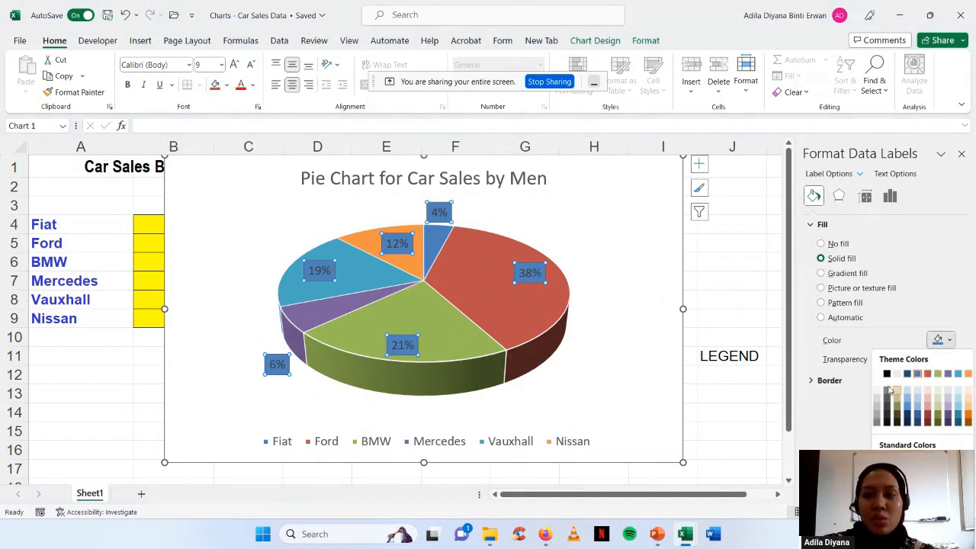
{"action": "left_click", "coordinate": [896, 390]}
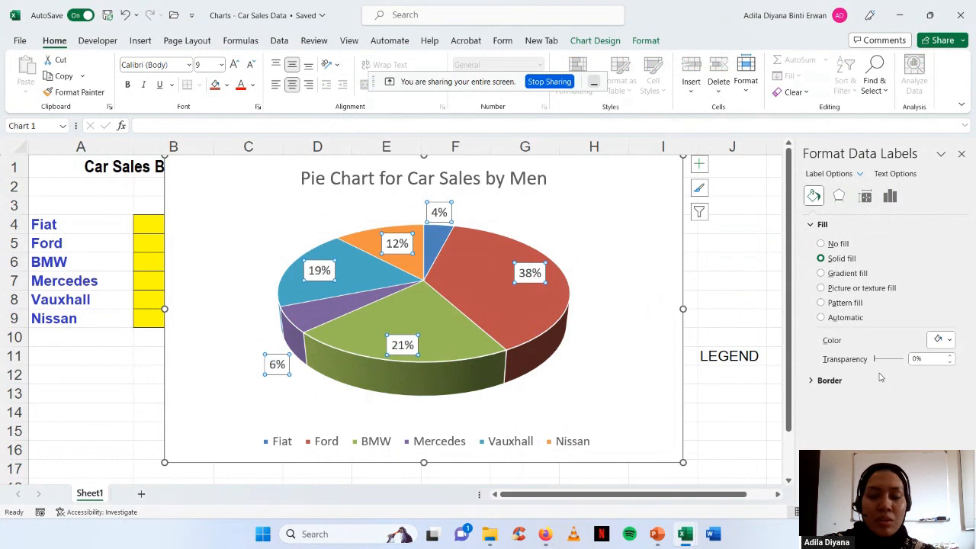
{"action": "left_click", "coordinate": [732, 444]}
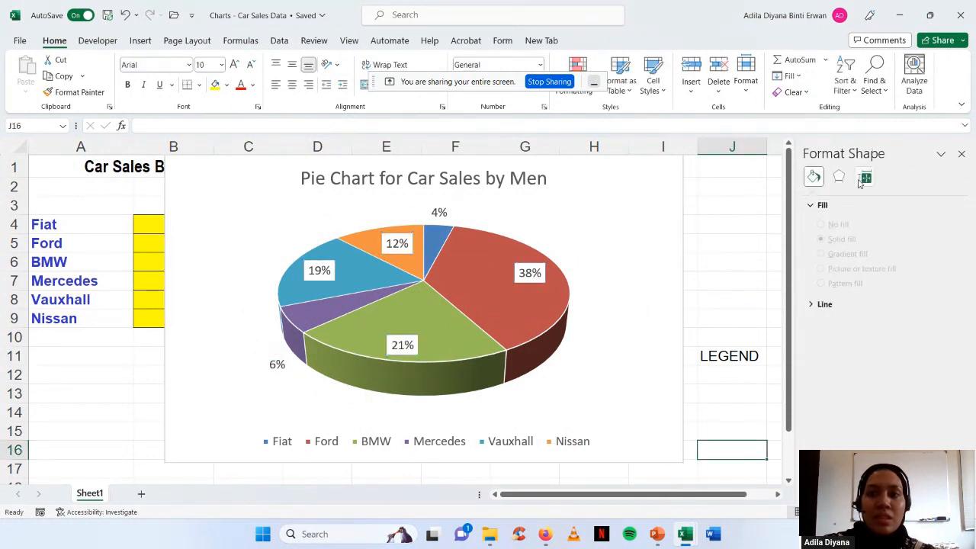
- Rotate the pie by setting the data series' angle of first slice to 40°
{"action": "right_click", "coordinate": [507, 306]}
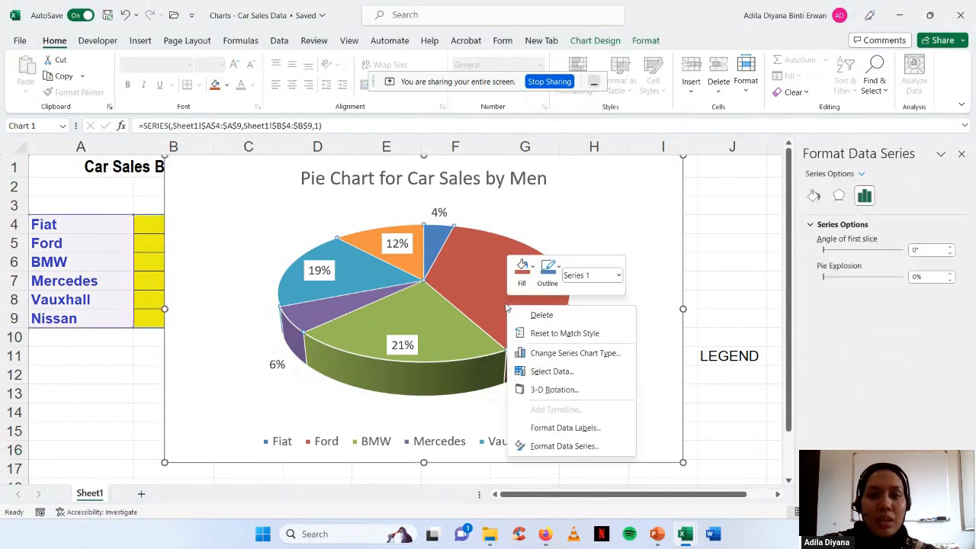
{"action": "left_click", "coordinate": [555, 446]}
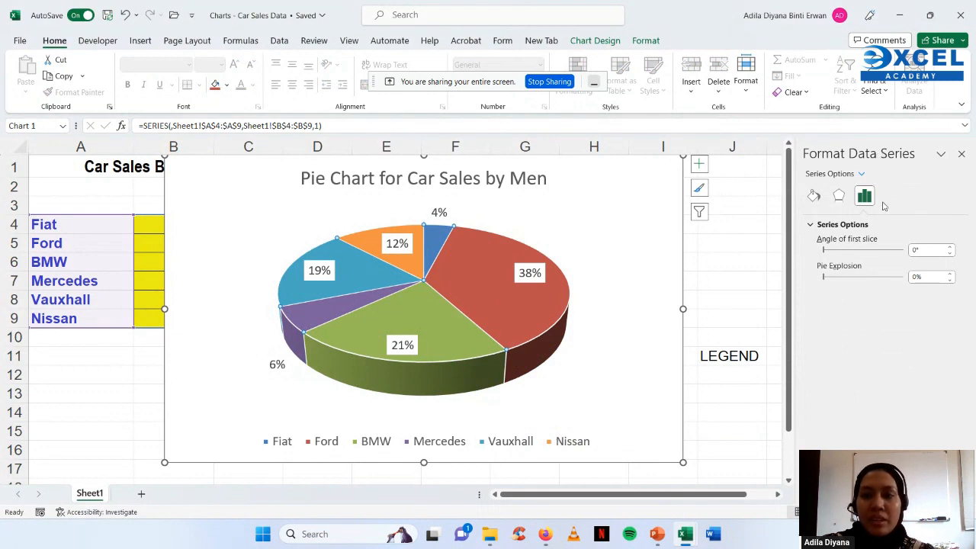
{"action": "left_click", "coordinate": [865, 252]}
{"action": "left_click", "coordinate": [880, 253]}
{"action": "left_click", "coordinate": [879, 252]}
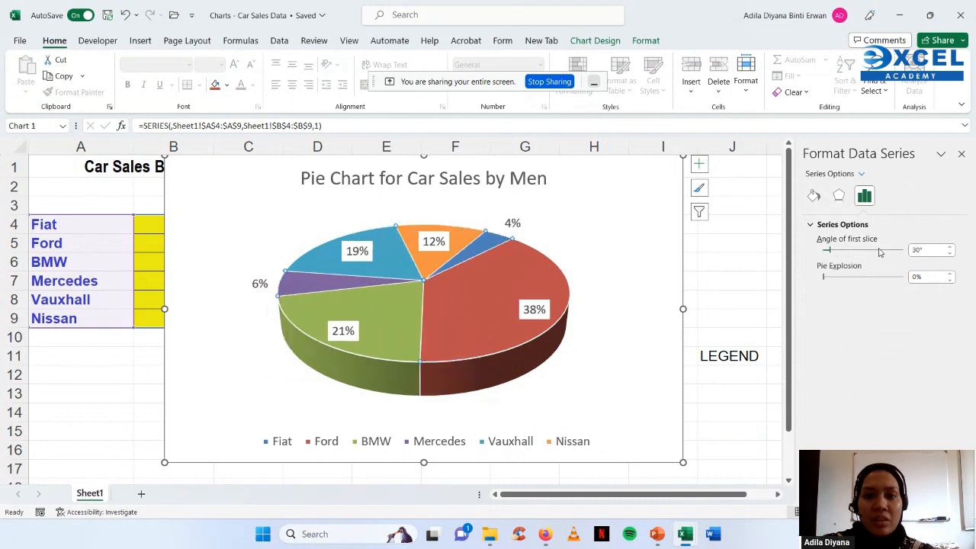
{"action": "left_click", "coordinate": [879, 253]}
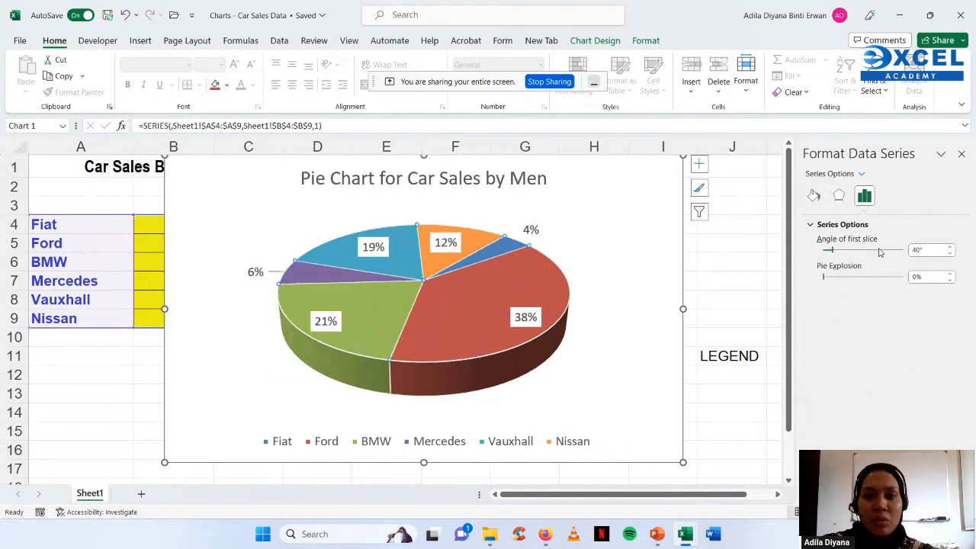
- Try a 30° angle of first slice on the pie series and undo the pie's rotation changes
{"action": "left_click", "coordinate": [829, 252]}
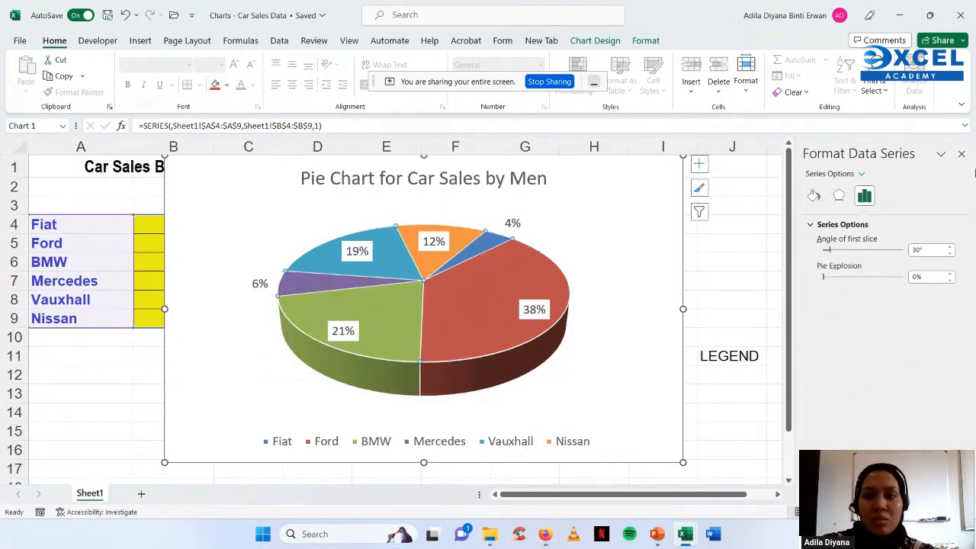
{"action": "left_click", "coordinate": [962, 153]}
{"action": "left_click", "coordinate": [126, 16]}
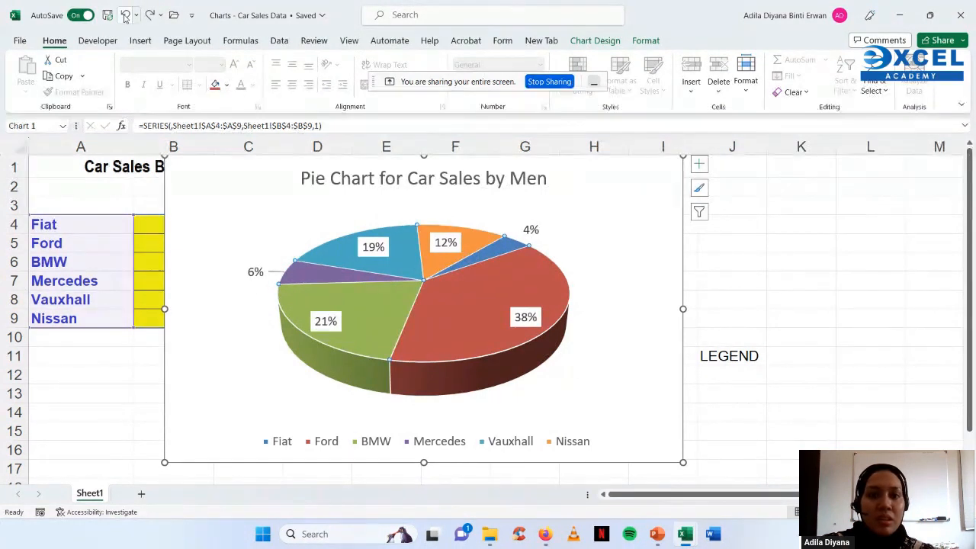
{"action": "left_click", "coordinate": [126, 17]}
{"action": "left_click", "coordinate": [125, 17]}
{"action": "left_click", "coordinate": [125, 16]}
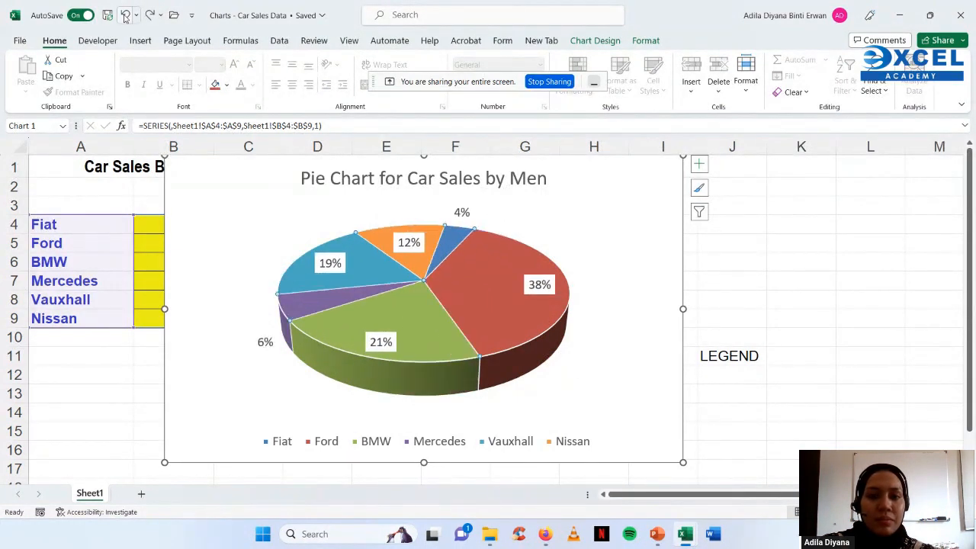
{"action": "left_click", "coordinate": [125, 17]}
{"action": "left_click", "coordinate": [125, 16]}
{"action": "left_click", "coordinate": [151, 17]}
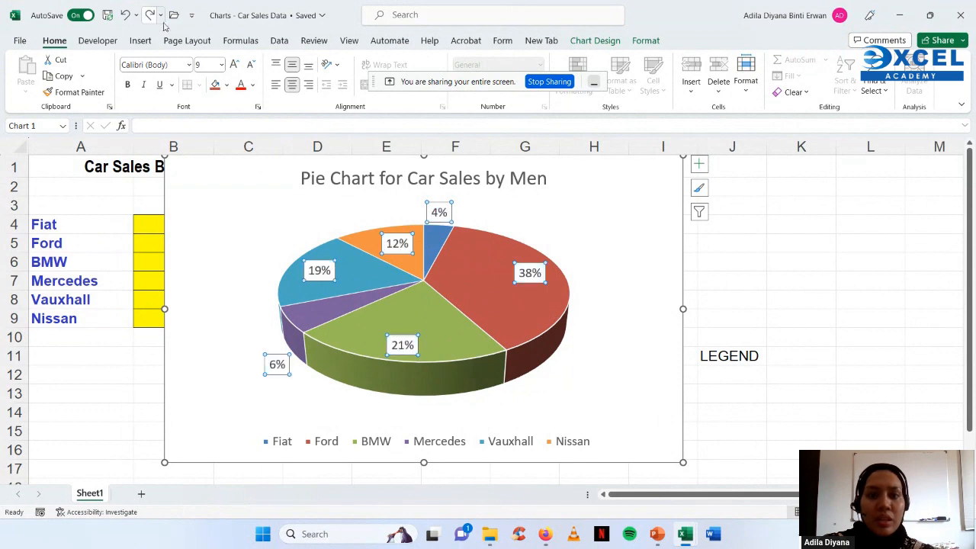
{"action": "left_click", "coordinate": [813, 285]}
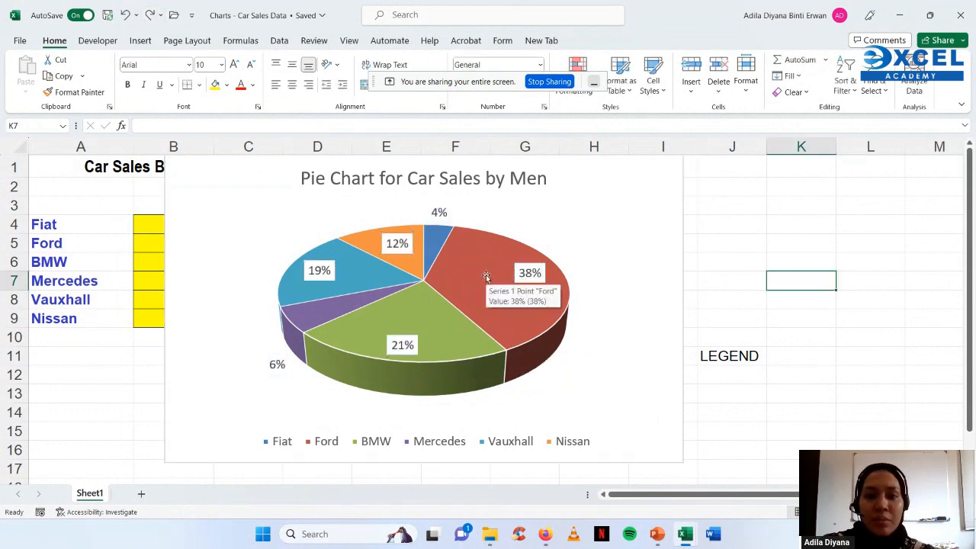
- Set the pie data series' angle of first slice to 40° again
{"action": "right_click", "coordinate": [489, 276]}
{"action": "left_click", "coordinate": [544, 416]}
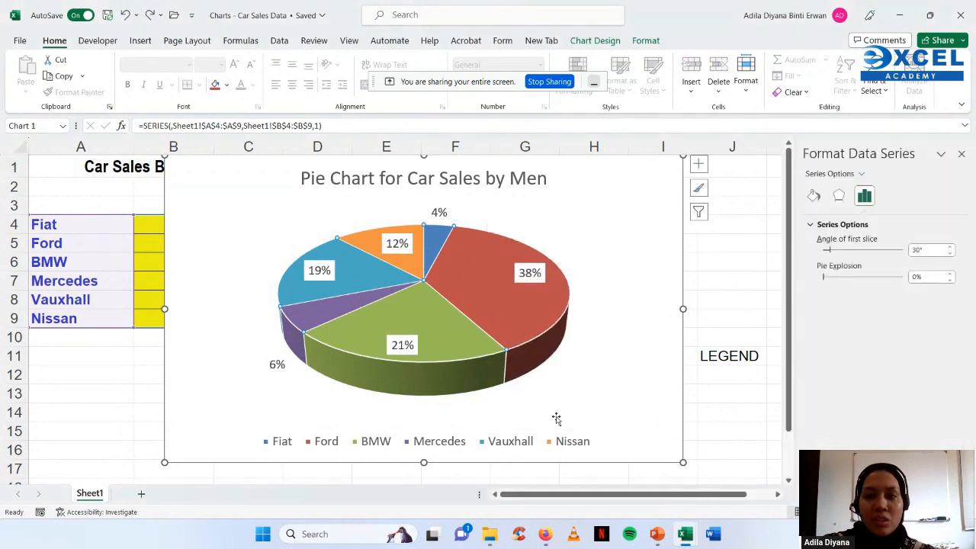
{"action": "left_click", "coordinate": [842, 250]}
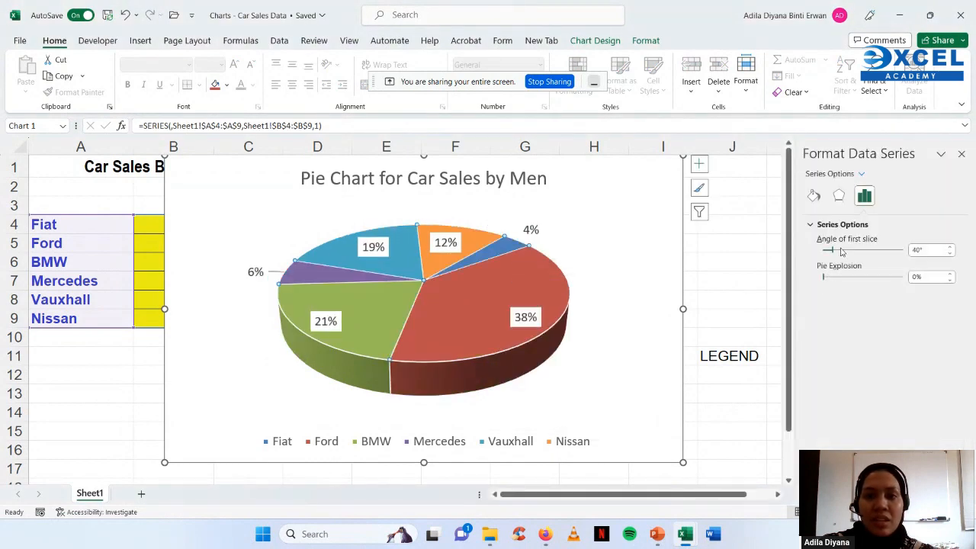
{"action": "mouse_move", "coordinate": [432, 324]}
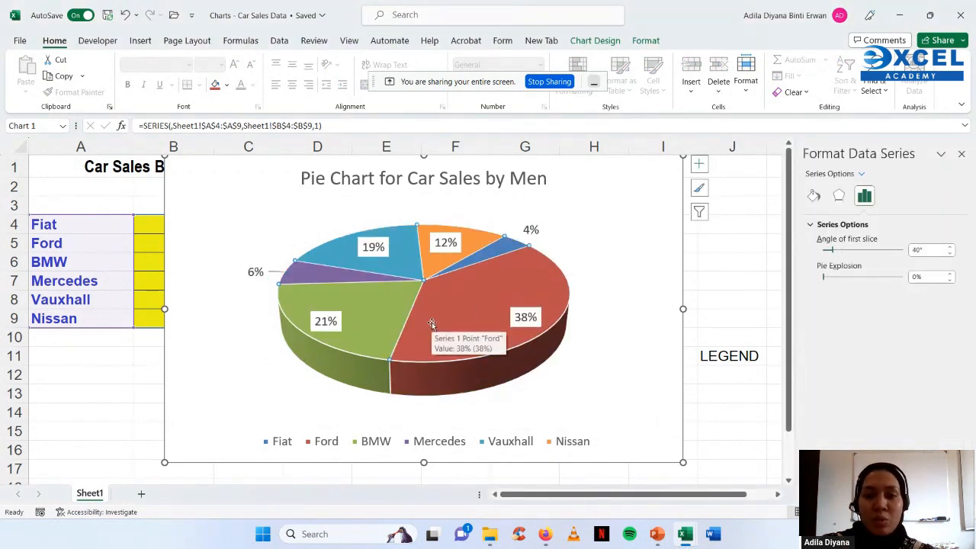
- Separate the pie slices by increasing the series' pie explosion to 40%
{"action": "left_click_drag", "start_coordinate": [824, 277], "coordinate": [826, 278]}
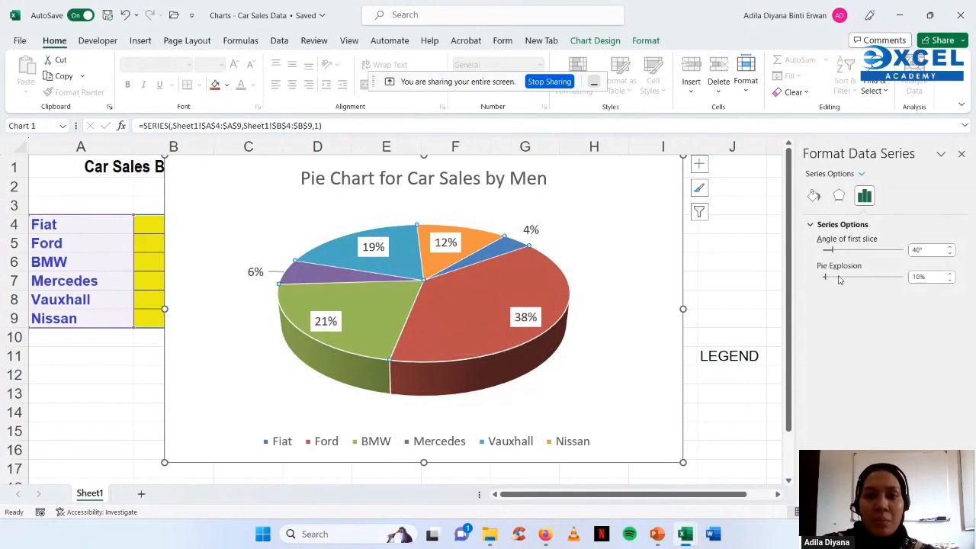
{"action": "left_click", "coordinate": [854, 279]}
{"action": "left_click", "coordinate": [874, 278]}
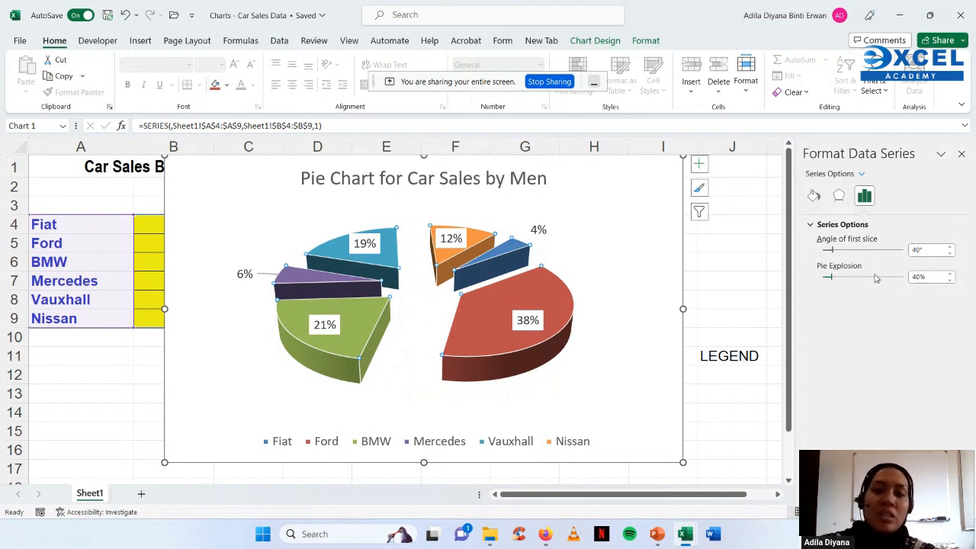
- Examine the shadow, glow, fill and border options available for the pie data series
{"action": "left_click", "coordinate": [838, 195]}
{"action": "left_click", "coordinate": [813, 225]}
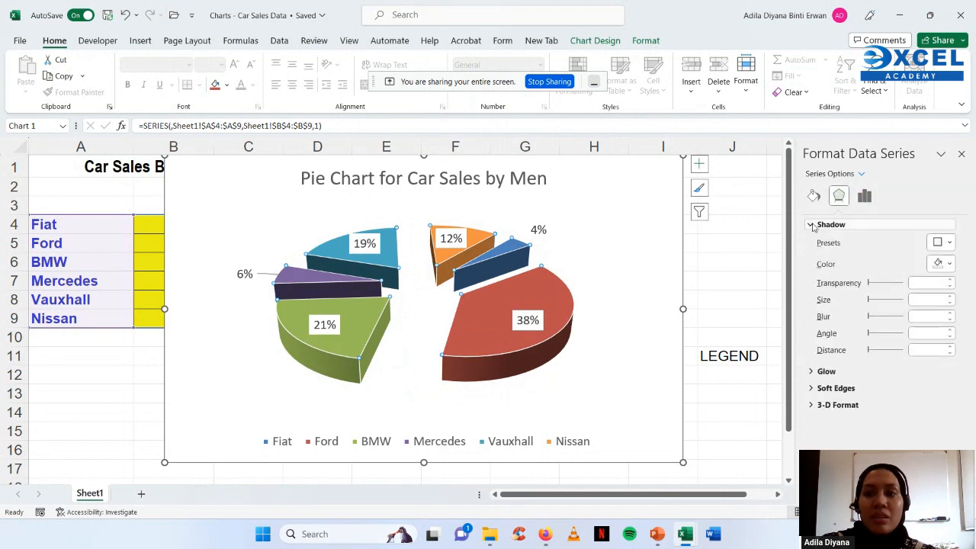
{"action": "left_click", "coordinate": [810, 372]}
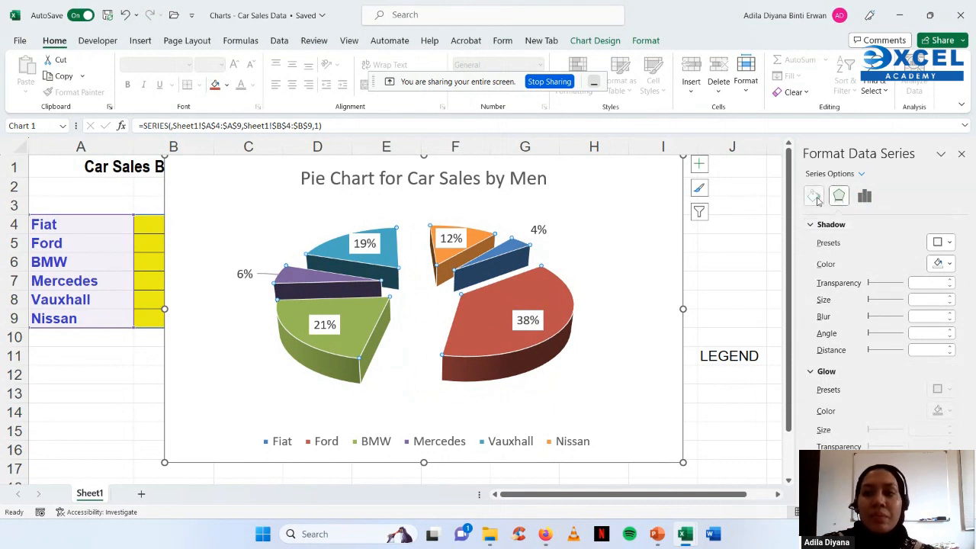
{"action": "left_click", "coordinate": [815, 197]}
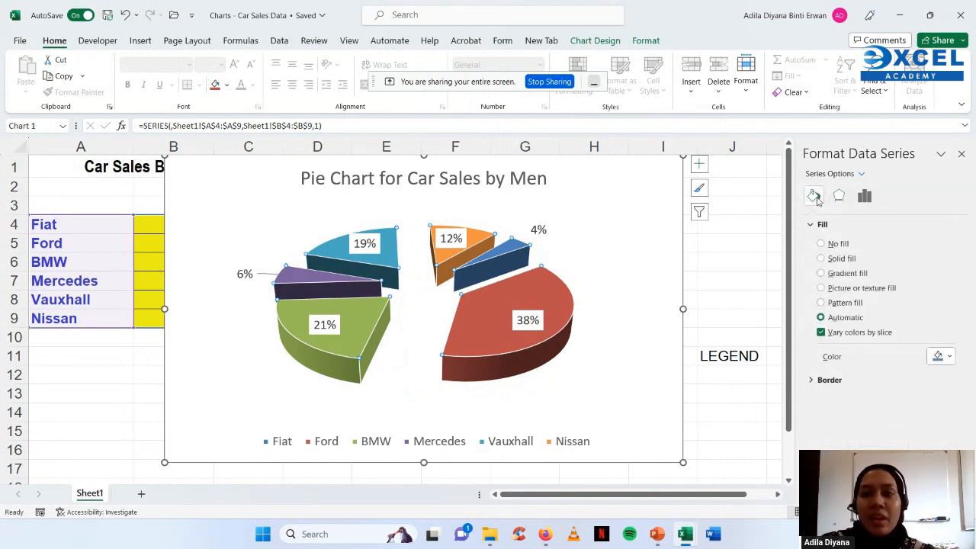
{"action": "left_click", "coordinate": [812, 382]}
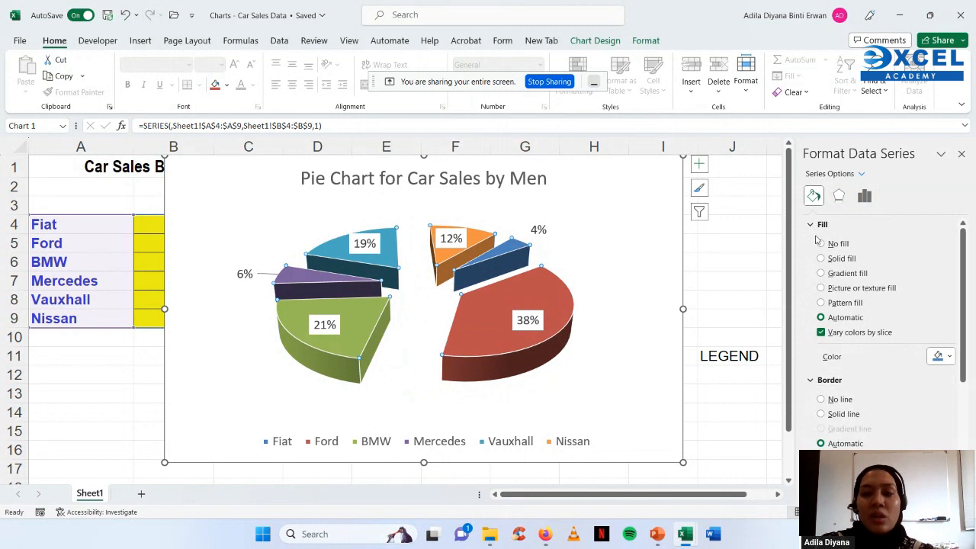
- Try a solid green fill on all pie slices, and undo it together with the last increase in pie explosion
{"action": "left_click", "coordinate": [822, 259]}
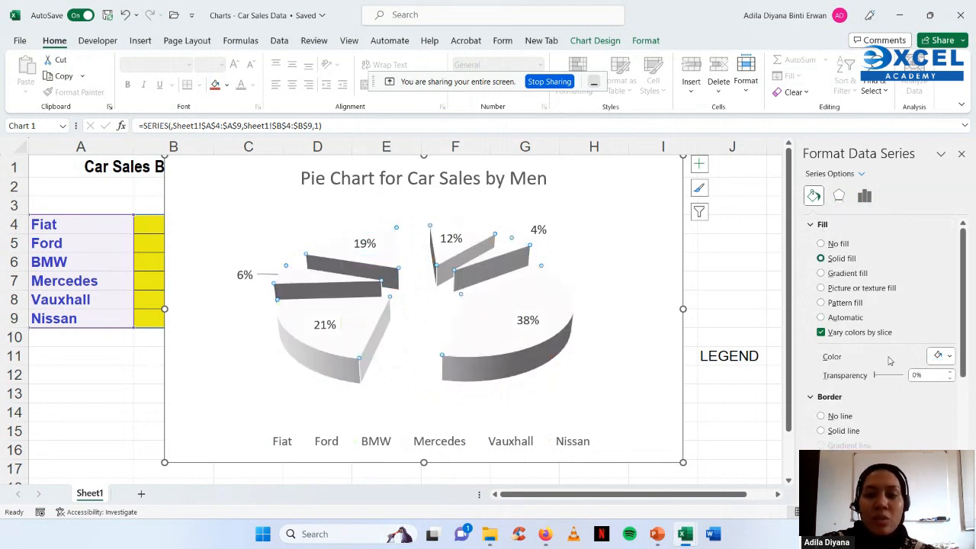
{"action": "left_click", "coordinate": [950, 357]}
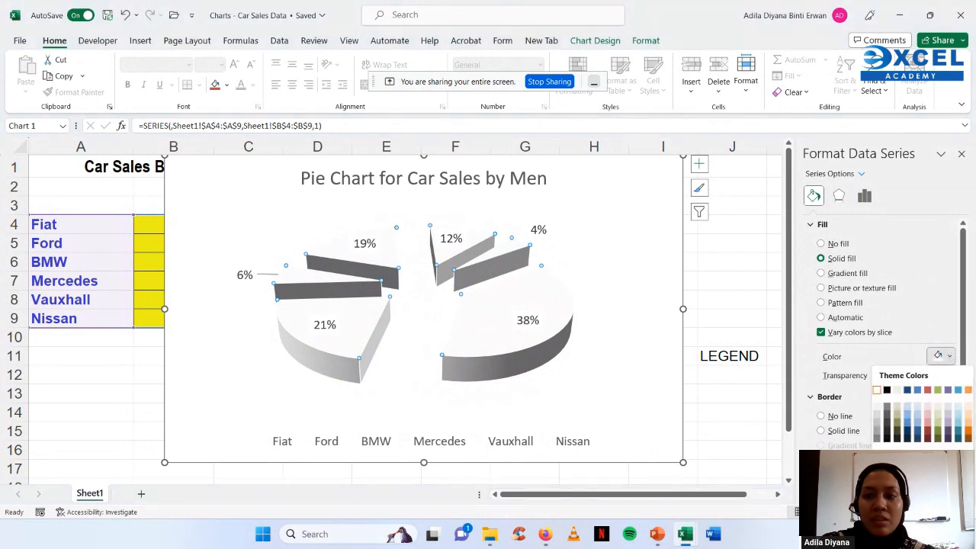
{"action": "left_click", "coordinate": [938, 390]}
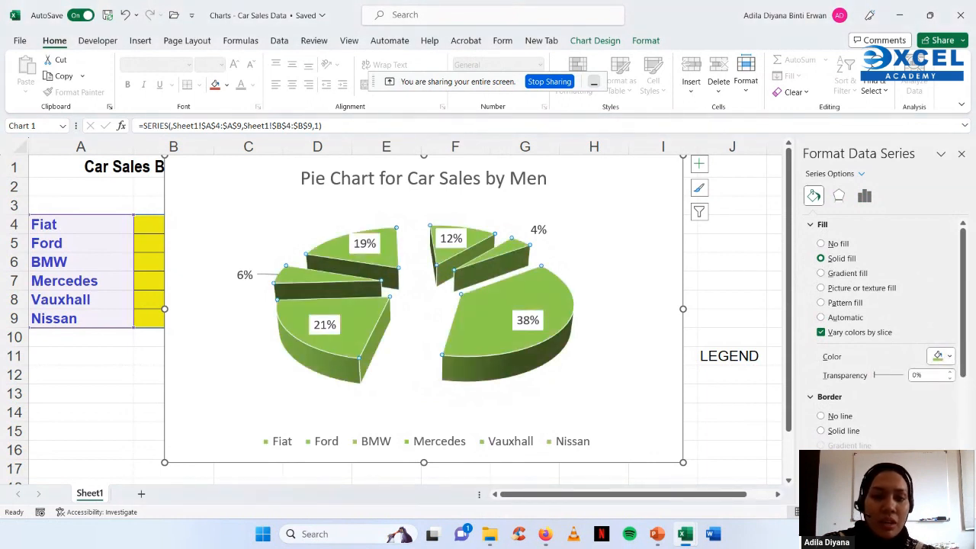
{"action": "left_click", "coordinate": [125, 15]}
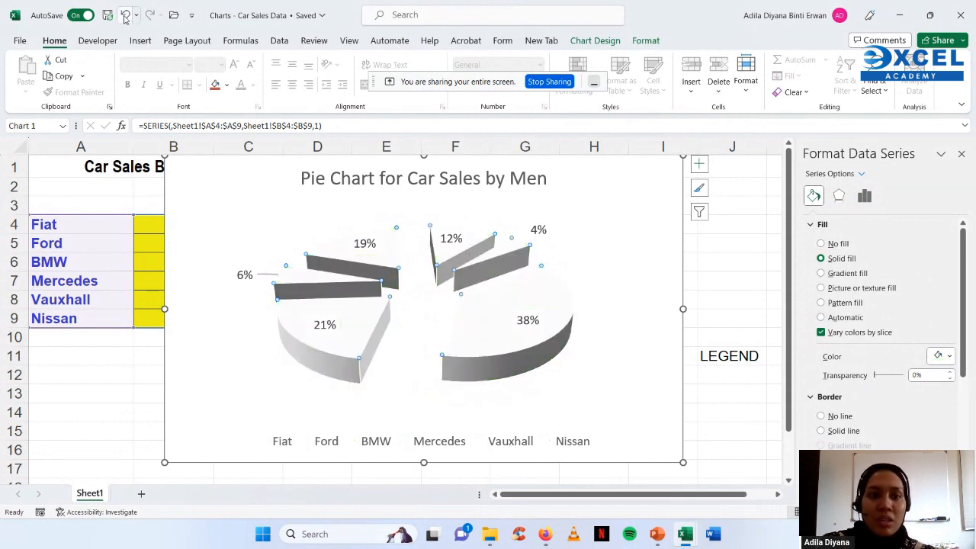
{"action": "left_click", "coordinate": [961, 153]}
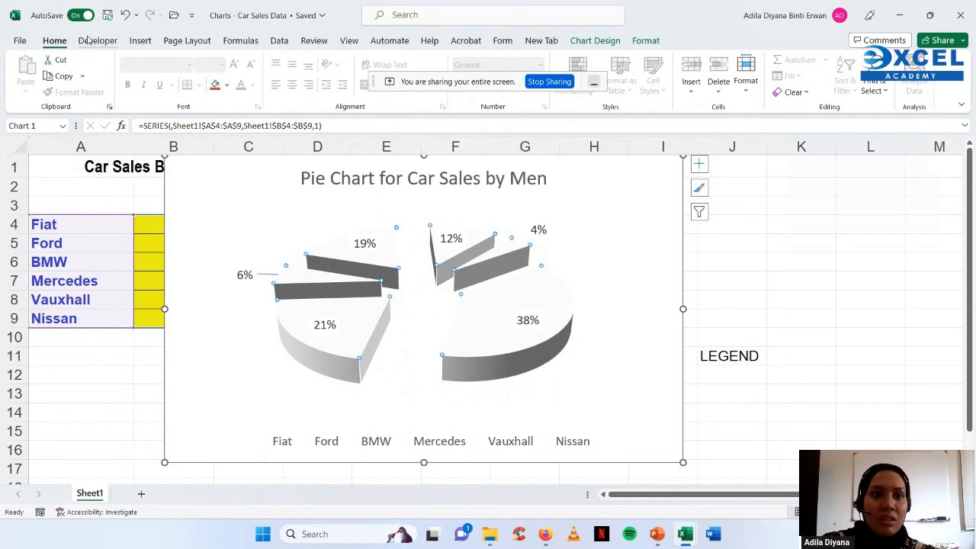
{"action": "left_click", "coordinate": [127, 17]}
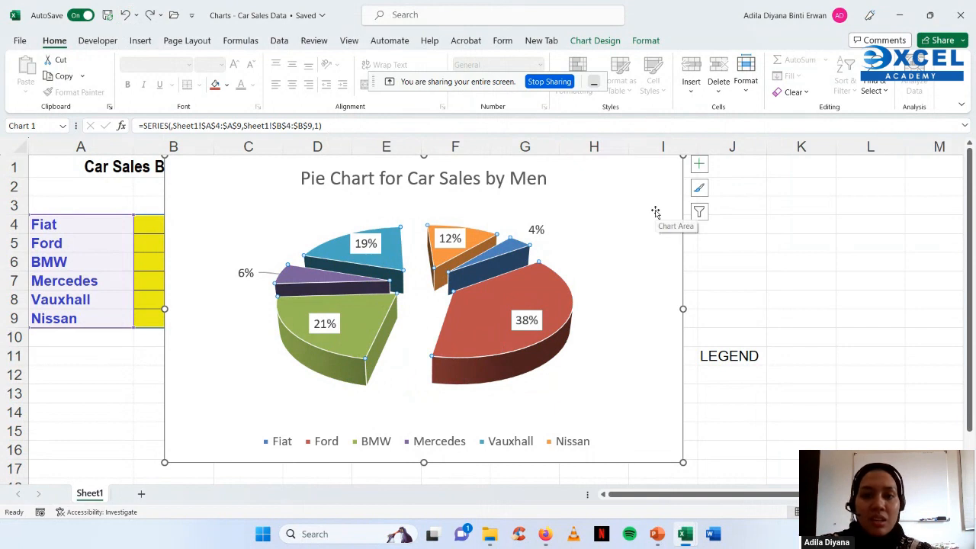
- Look at the options for changing the pie series' chart type and leave them
{"action": "left_click", "coordinate": [585, 282]}
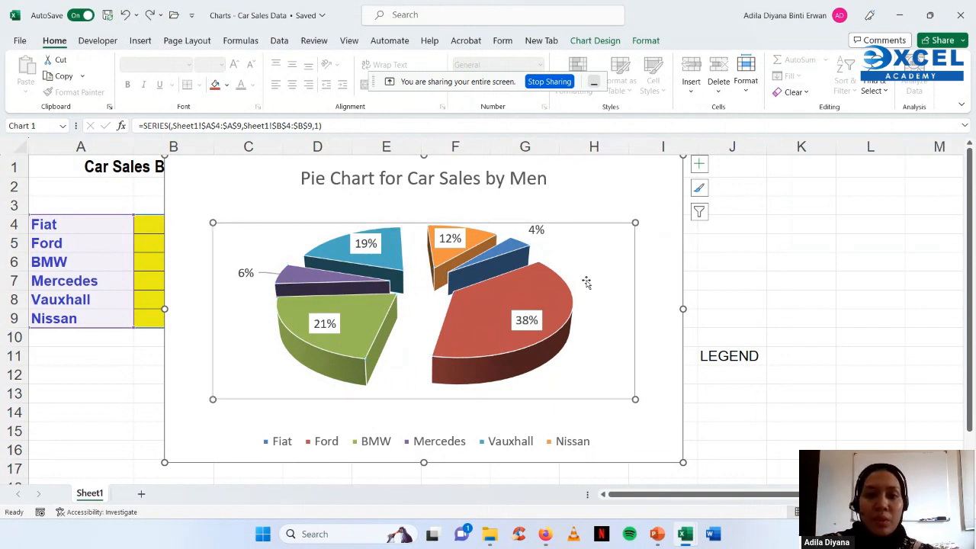
{"action": "right_click", "coordinate": [540, 302]}
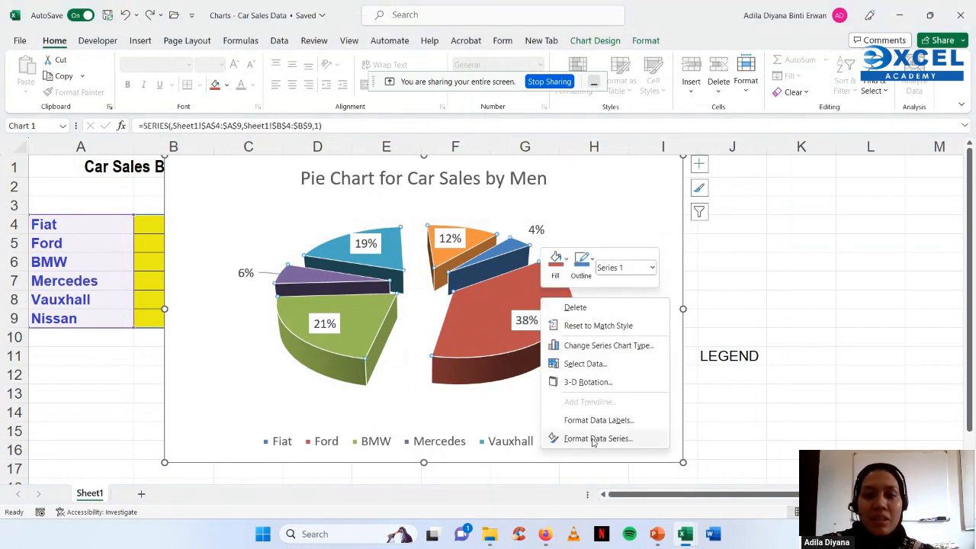
{"action": "left_click", "coordinate": [580, 347]}
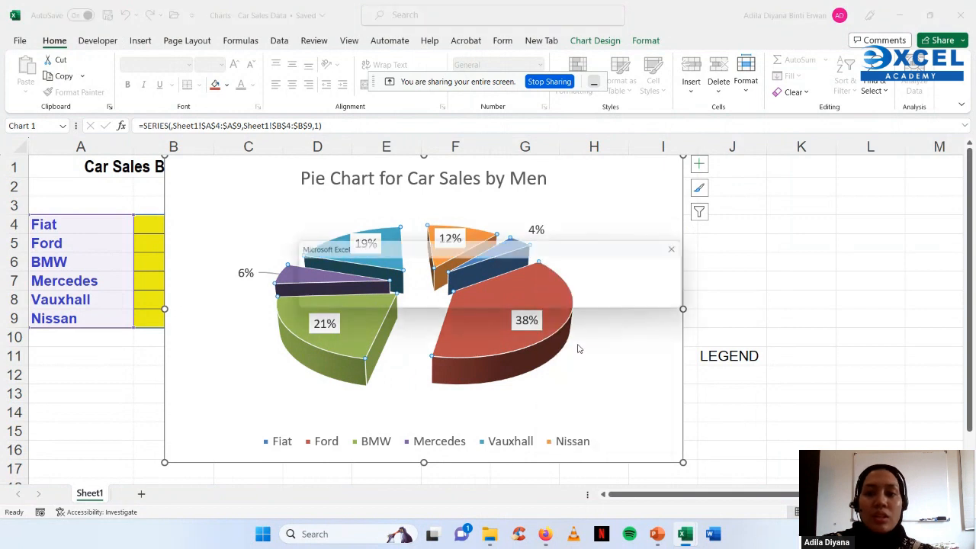
{"action": "left_click", "coordinate": [472, 299]}
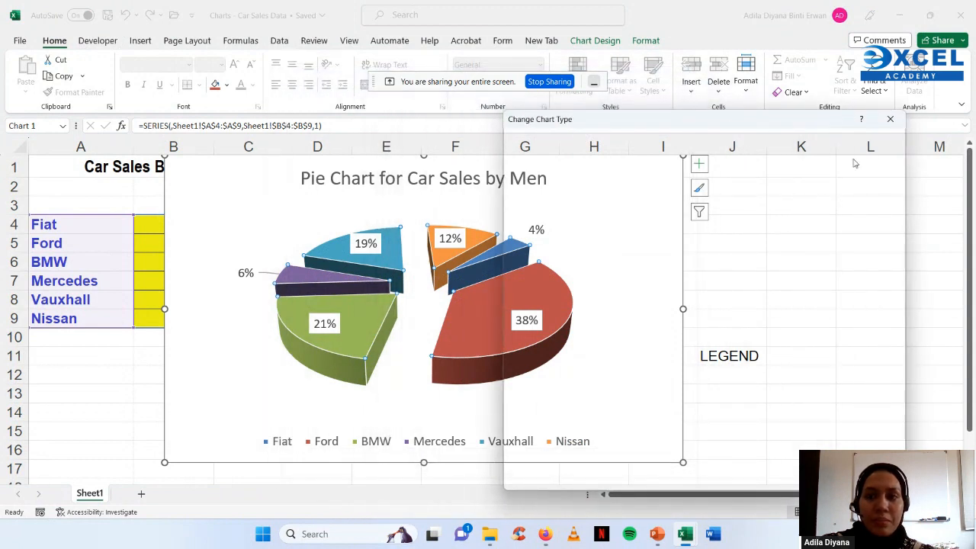
{"action": "left_click", "coordinate": [890, 119]}
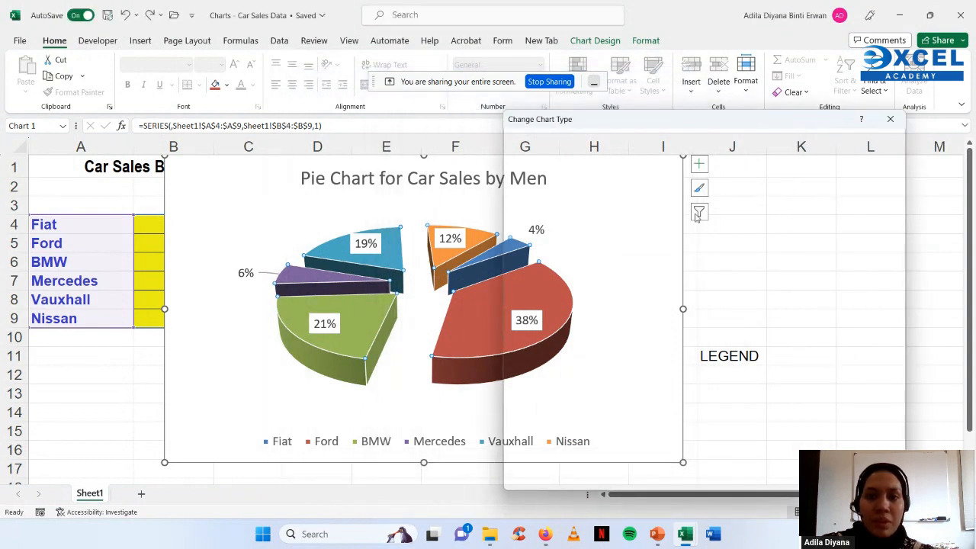
{"action": "right_click", "coordinate": [537, 292]}
{"action": "left_click", "coordinate": [596, 336]}
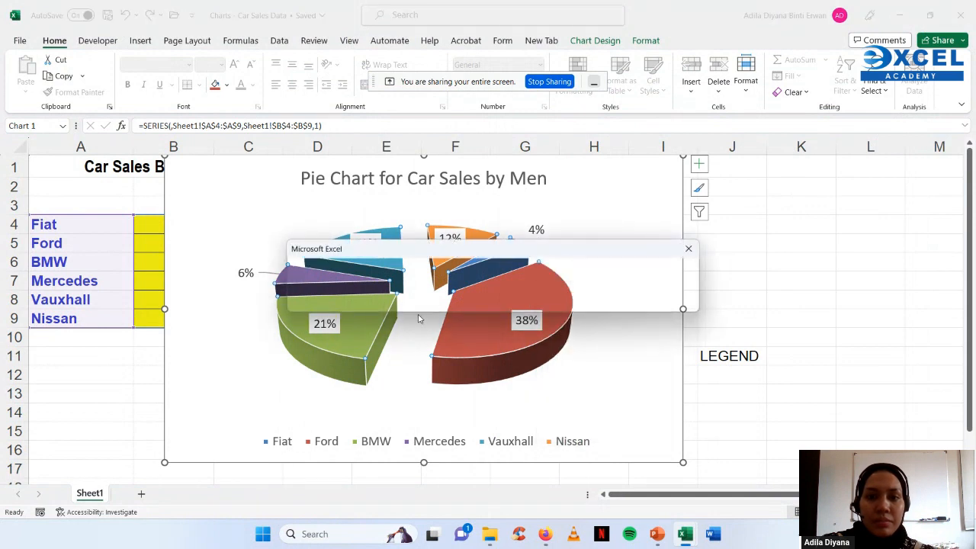
{"action": "left_click", "coordinate": [437, 301]}
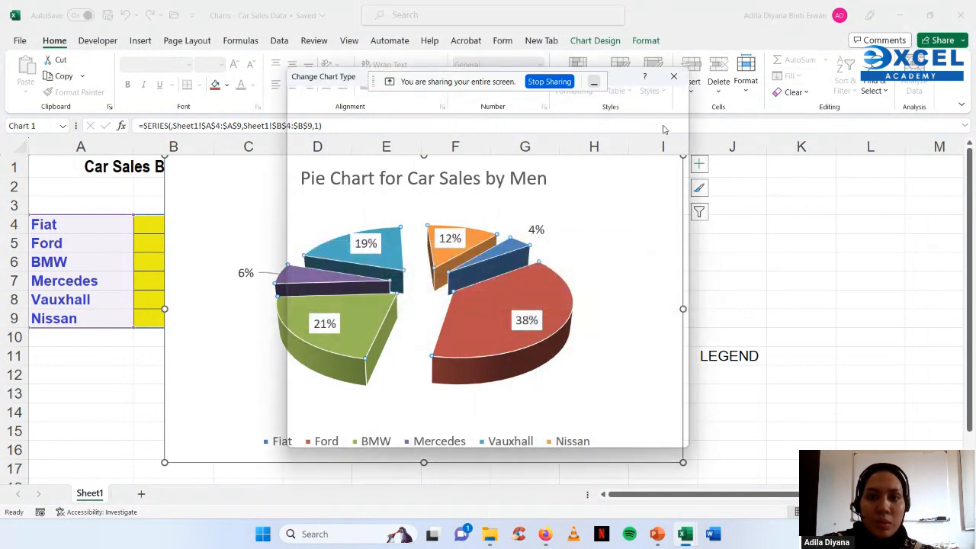
{"action": "left_click", "coordinate": [674, 76]}
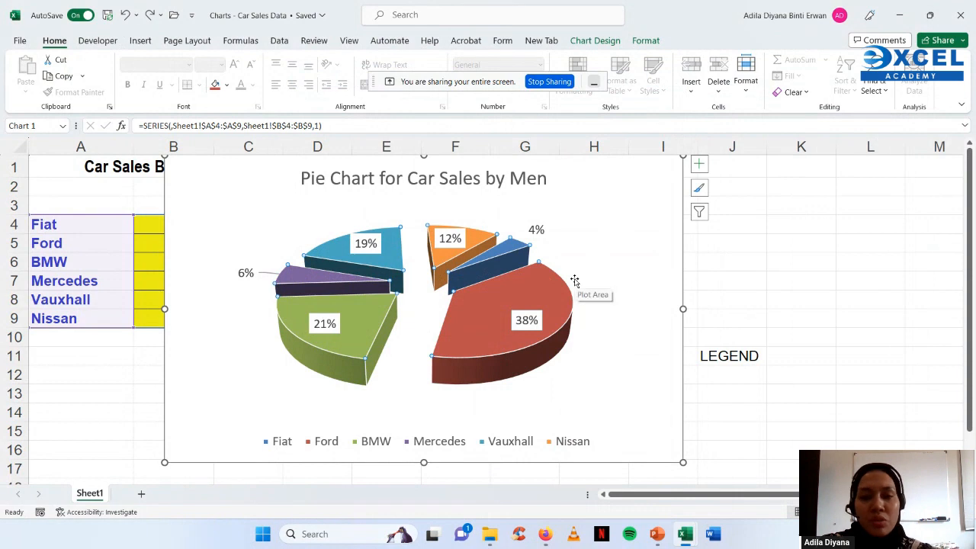
{"action": "left_click", "coordinate": [740, 274]}
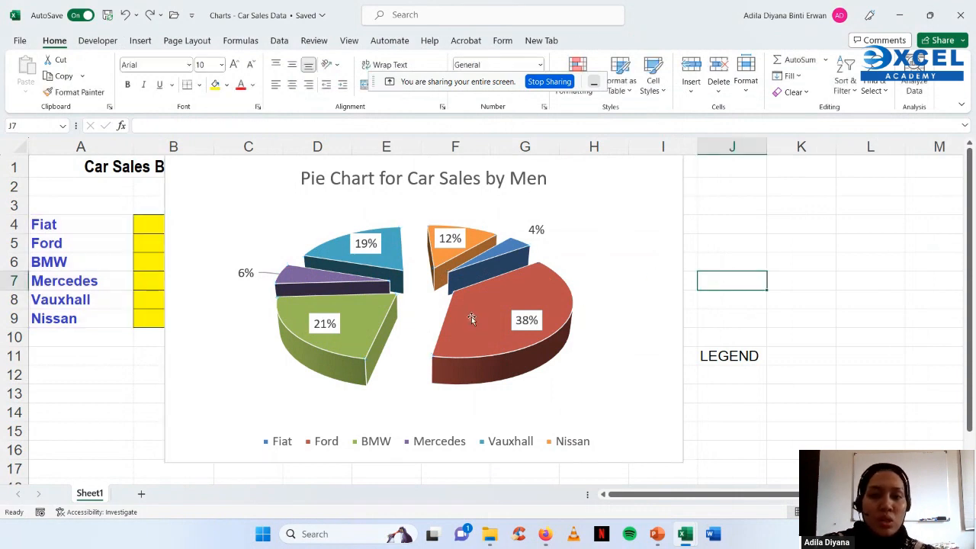
- Review the pie chart's source data range, legend entries and category labels
{"action": "right_click", "coordinate": [473, 320]}
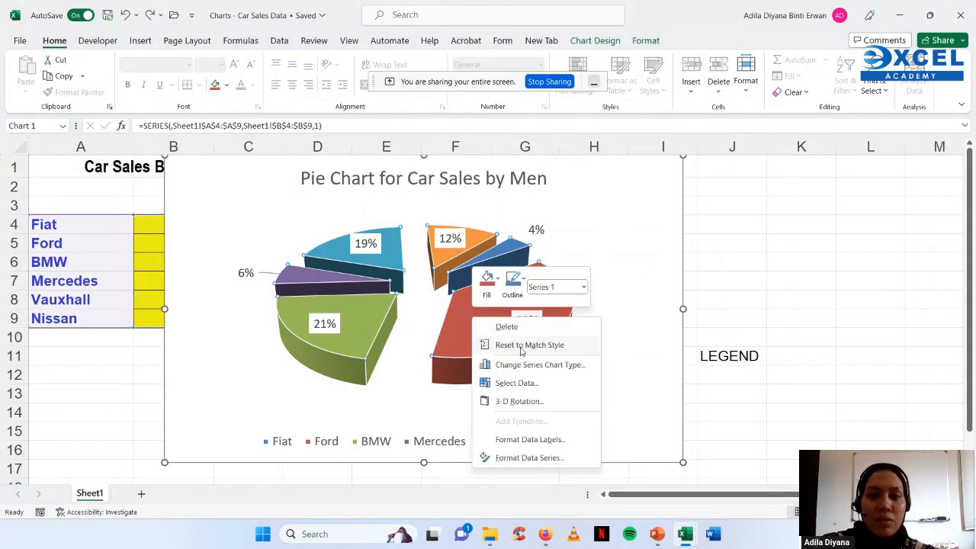
{"action": "left_click", "coordinate": [521, 383]}
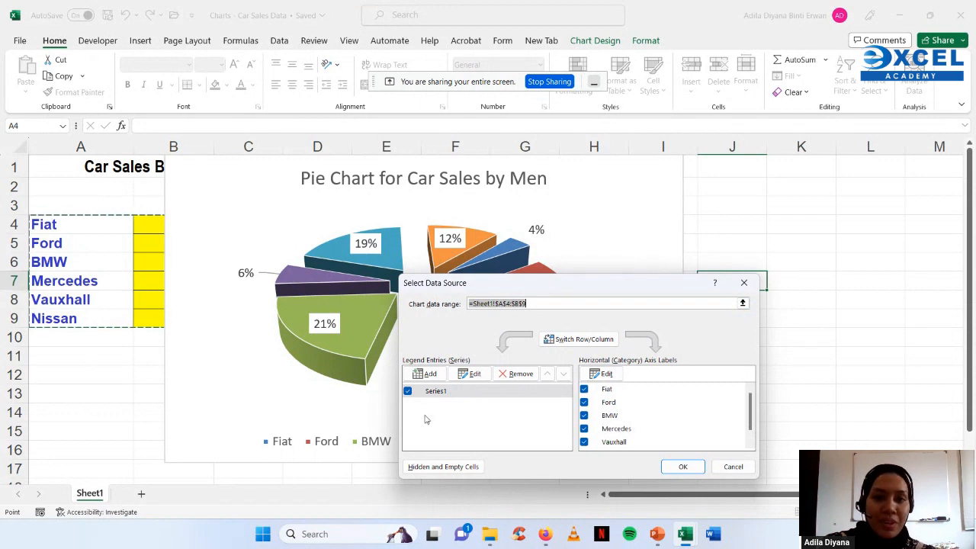
{"action": "left_click", "coordinate": [745, 282]}
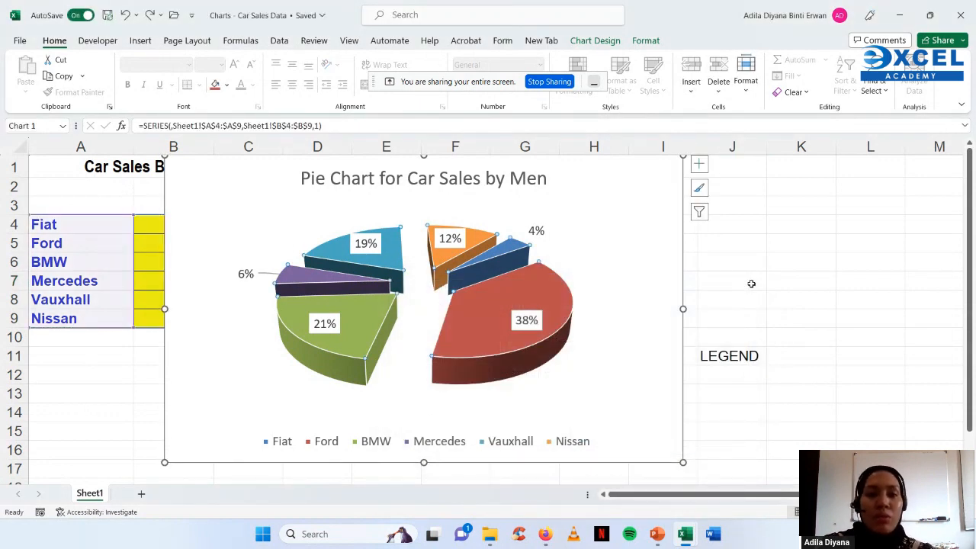
- Shrink the pie chart and move it clear of the data and task list, over about columns J to N, rows 3 to 15
{"action": "scroll", "coordinate": [578, 364], "scroll_direction": "down", "scroll_amount": 2}
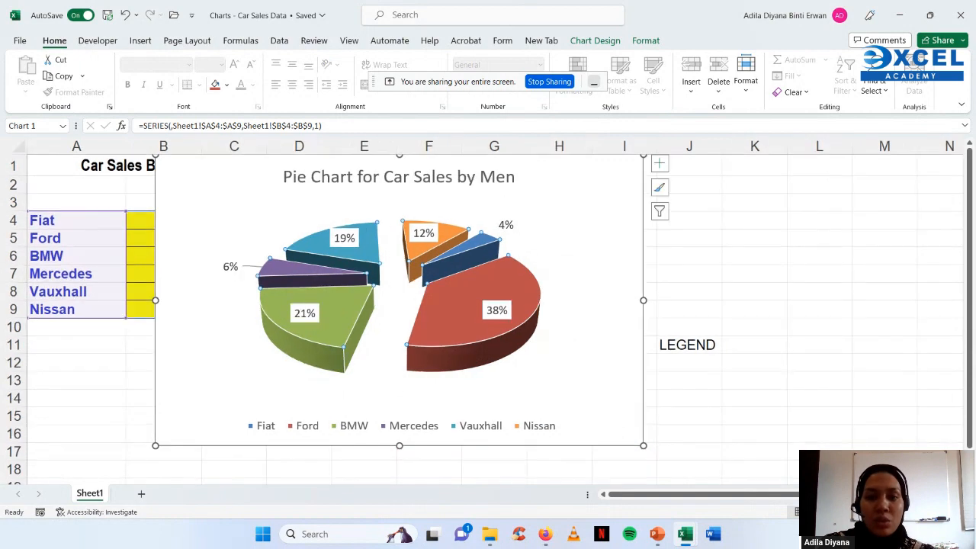
{"action": "left_click", "coordinate": [583, 368]}
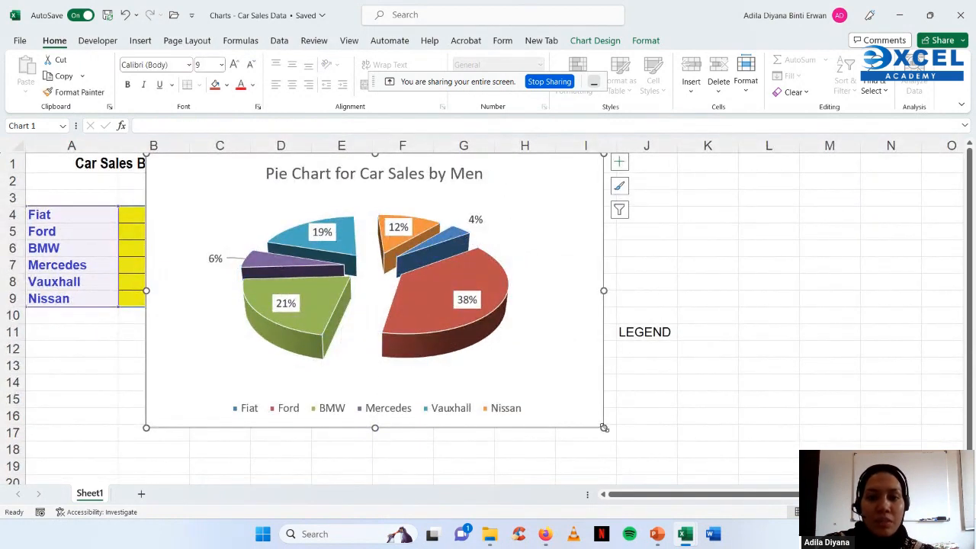
{"action": "left_click_drag", "start_coordinate": [603, 428], "coordinate": [477, 363]}
{"action": "left_click_drag", "start_coordinate": [439, 165], "coordinate": [903, 201]}
{"action": "left_click", "coordinate": [429, 350]}
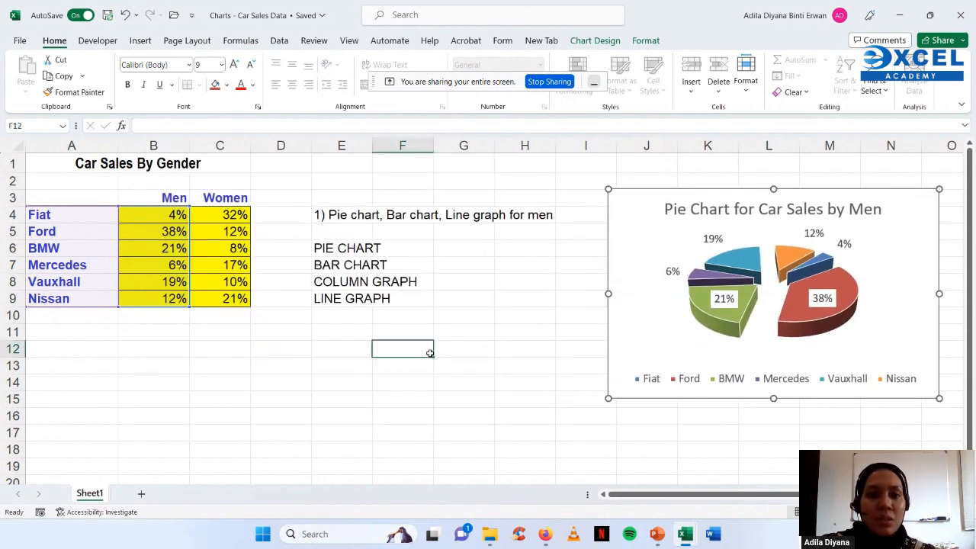
- Insert a clustered bar chart of the men's car sales from cells A4:B9, using the single-colour variant with brands as categories
{"action": "left_click_drag", "start_coordinate": [68, 216], "coordinate": [172, 299]}
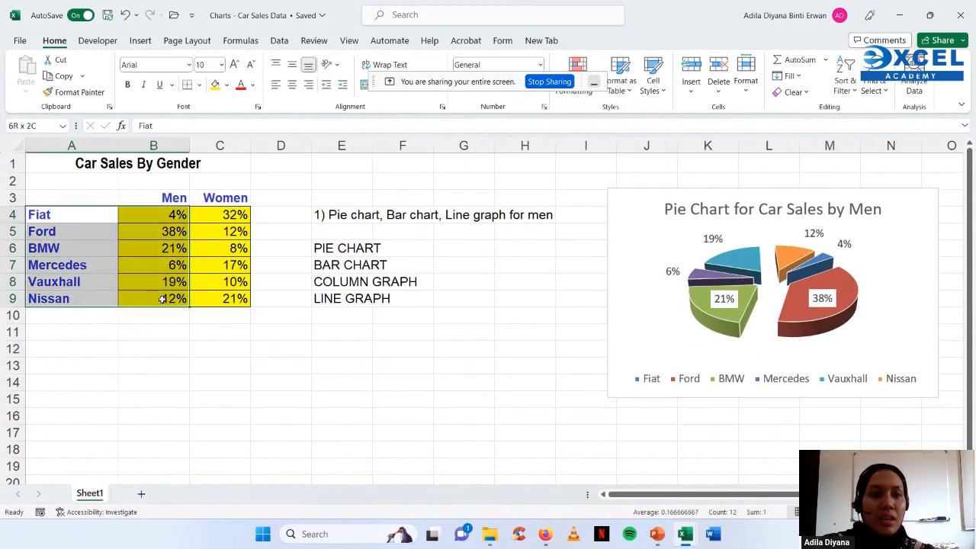
{"action": "left_click", "coordinate": [140, 40]}
{"action": "left_click", "coordinate": [316, 85]}
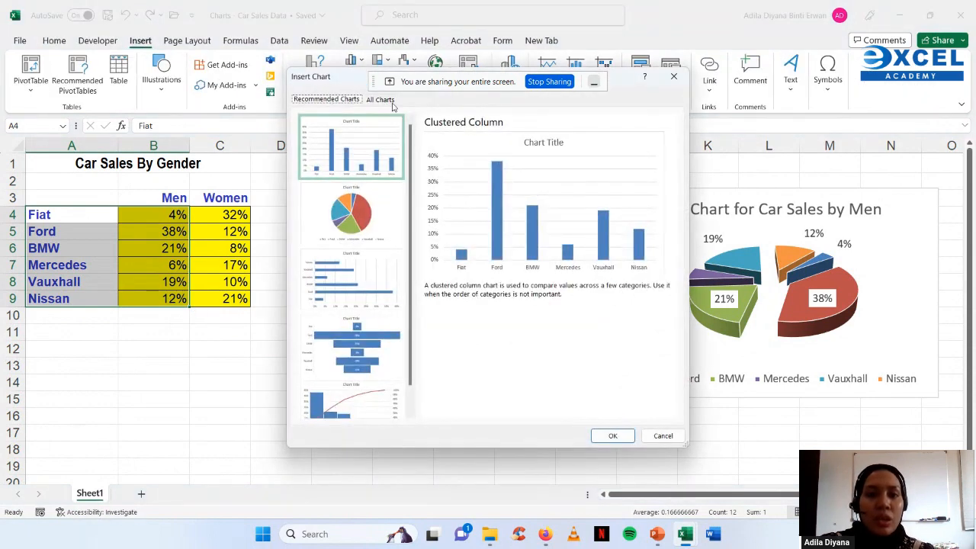
{"action": "left_click", "coordinate": [385, 100]}
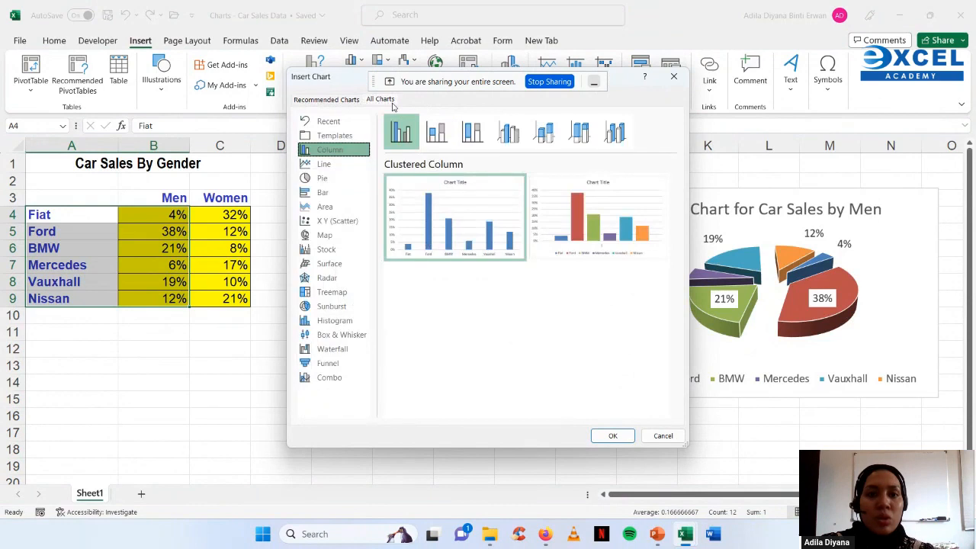
{"action": "left_click", "coordinate": [337, 195]}
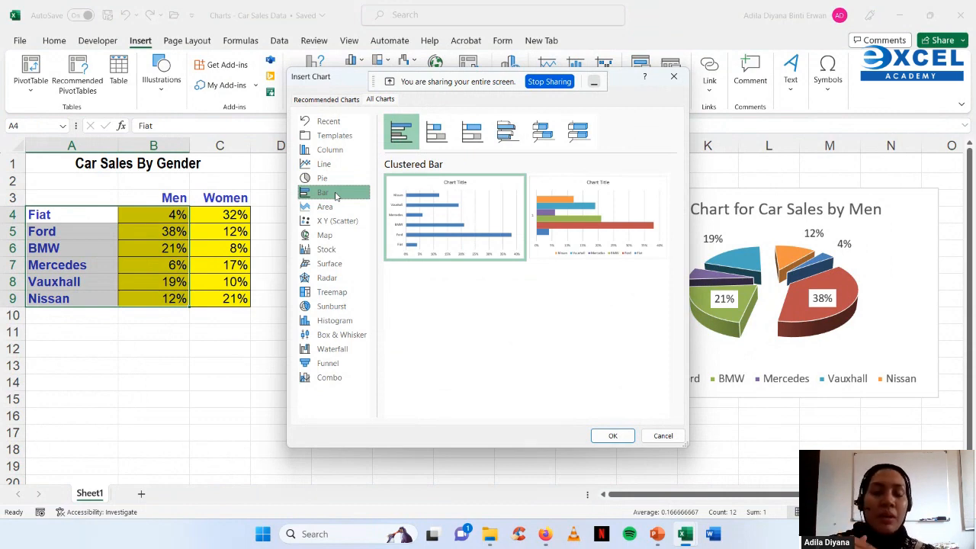
{"action": "mouse_move", "coordinate": [445, 230]}
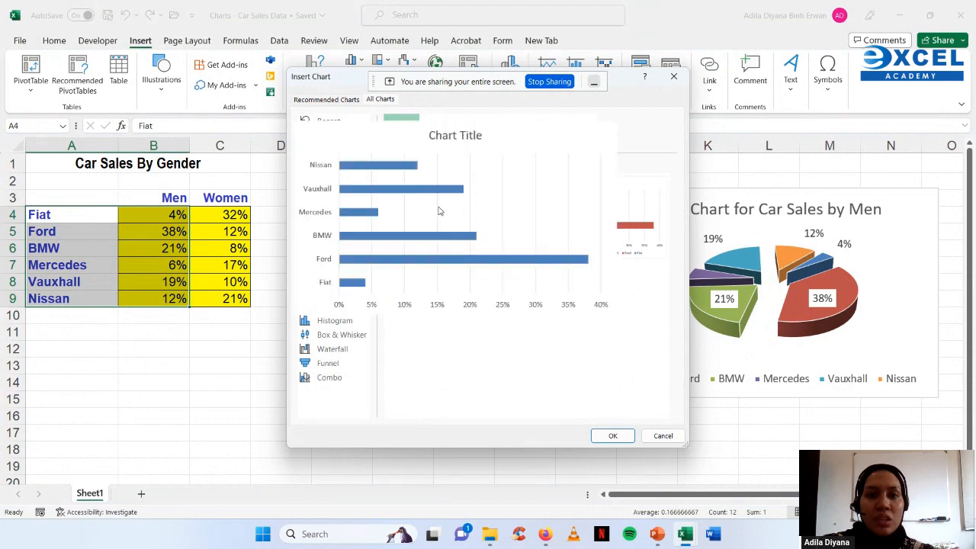
{"action": "mouse_move", "coordinate": [451, 250]}
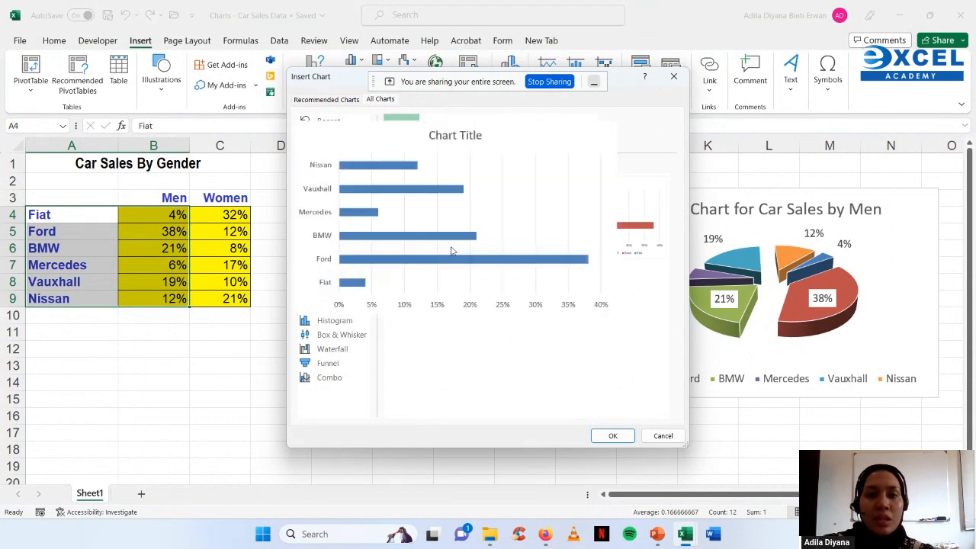
{"action": "left_click", "coordinate": [613, 435]}
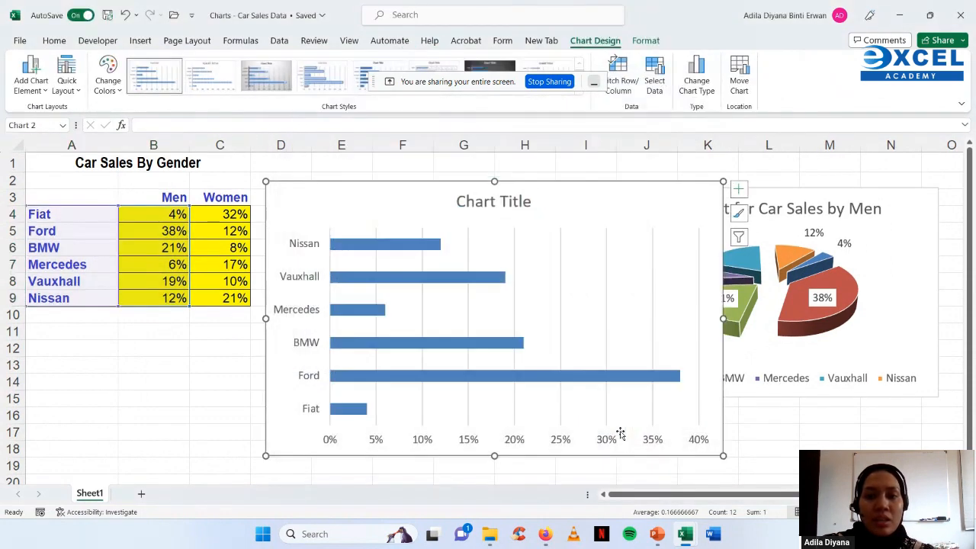
- Replace the bar chart's placeholder title with "Bar Chart for Car Sales by Men"
{"action": "left_click", "coordinate": [464, 202]}
{"action": "left_click_drag", "start_coordinate": [458, 201], "coordinate": [523, 209]}
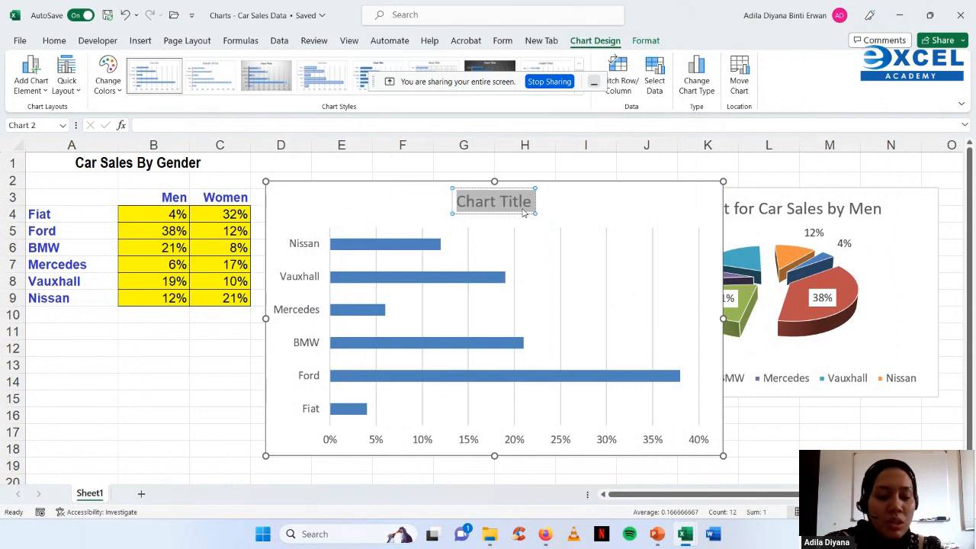
{"action": "type", "text": "Bar C"}
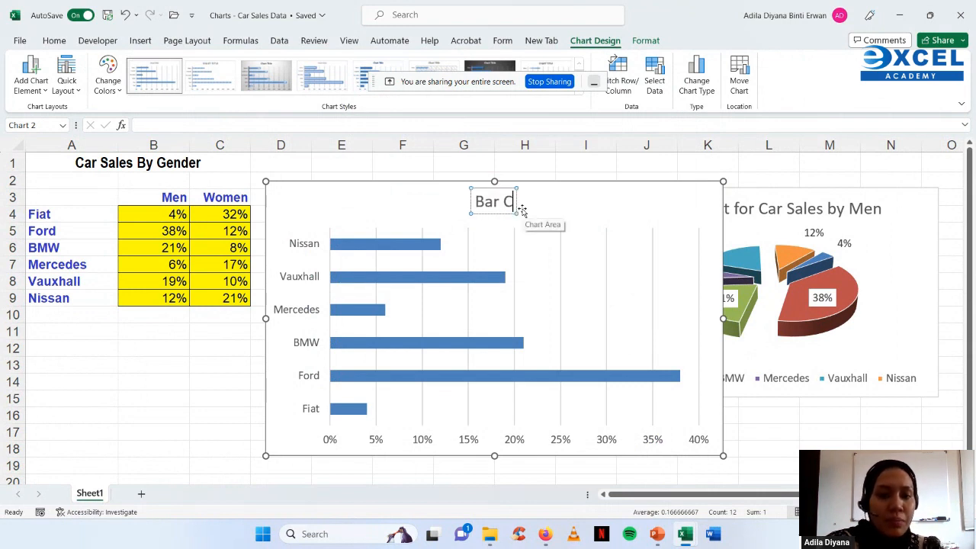
{"action": "type", "text": "hart for Car"}
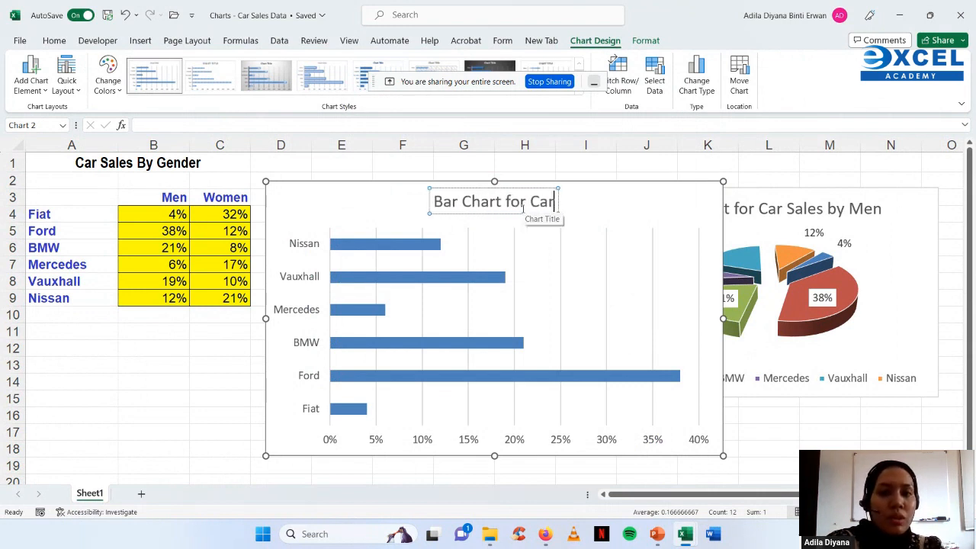
{"action": "type", "text": " Sales by Men"}
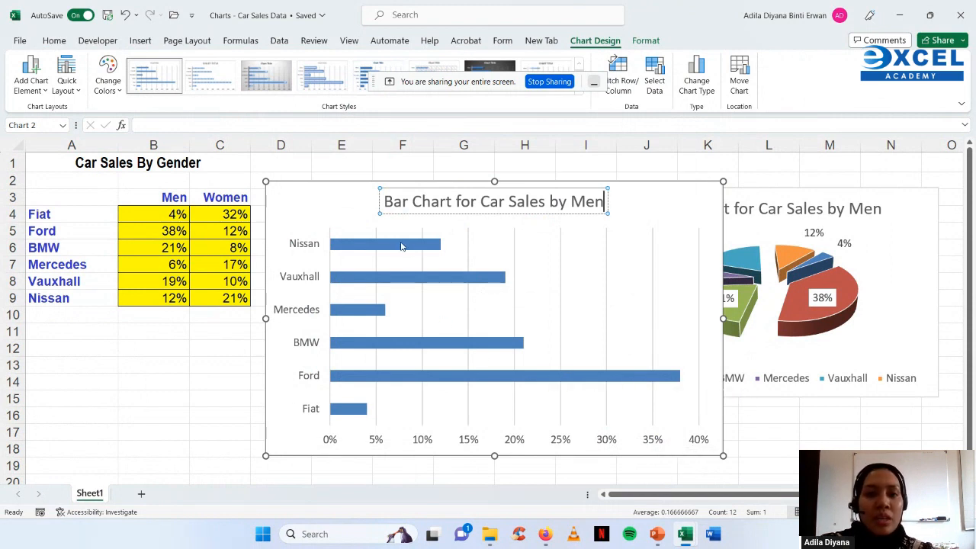
- Add data labels to all bars of the bar chart
{"action": "right_click", "coordinate": [438, 379]}
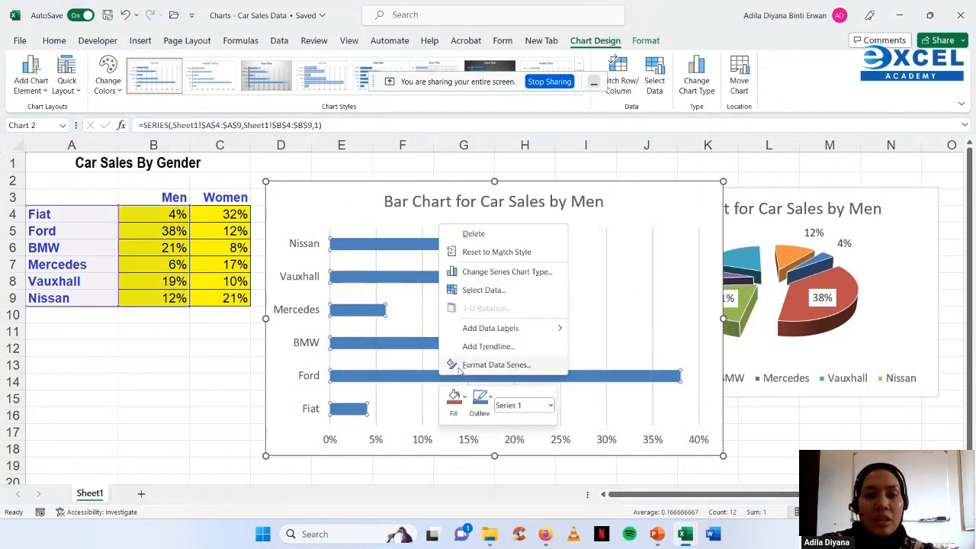
{"action": "left_click", "coordinate": [492, 328]}
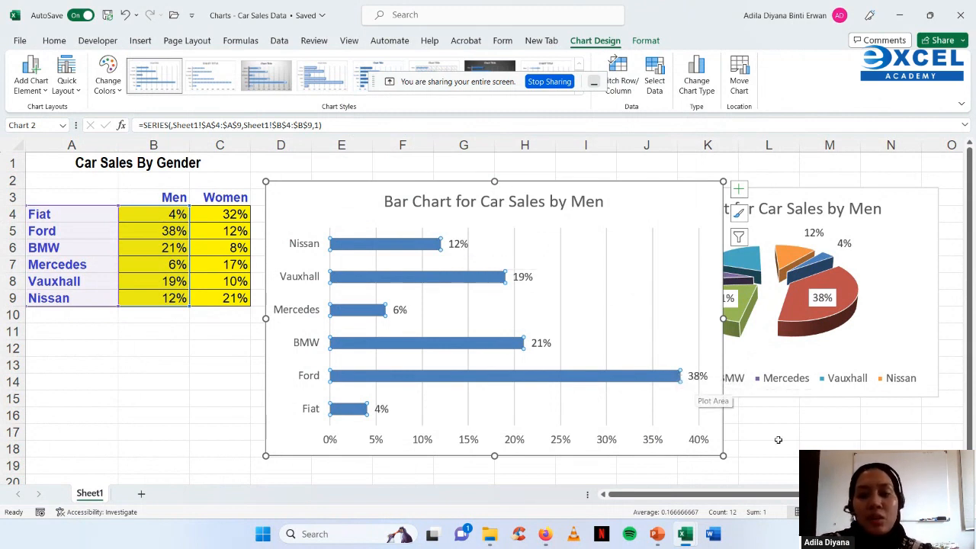
{"action": "left_click", "coordinate": [820, 447]}
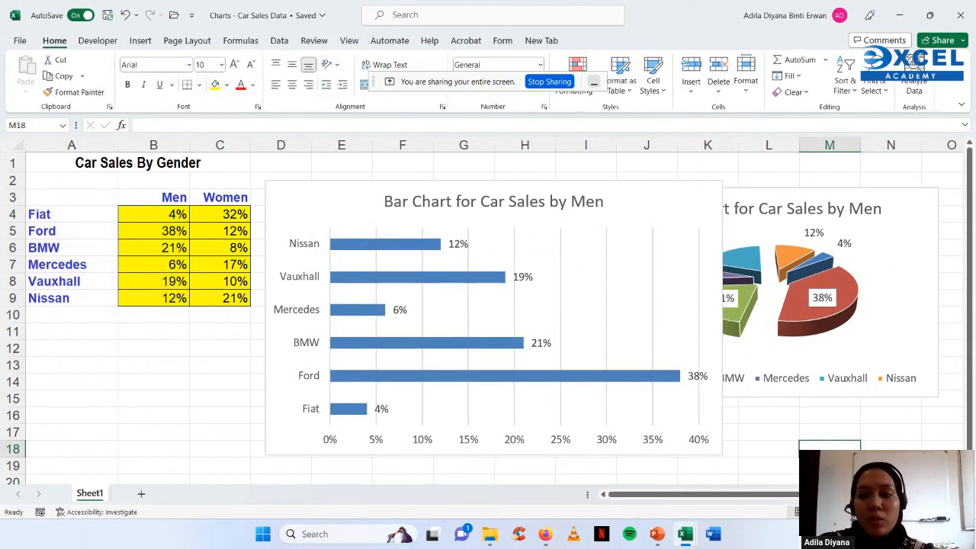
- Delete the vertical major gridlines from the bar chart
{"action": "scroll", "coordinate": [816, 450], "scroll_direction": "up", "scroll_amount": 1}
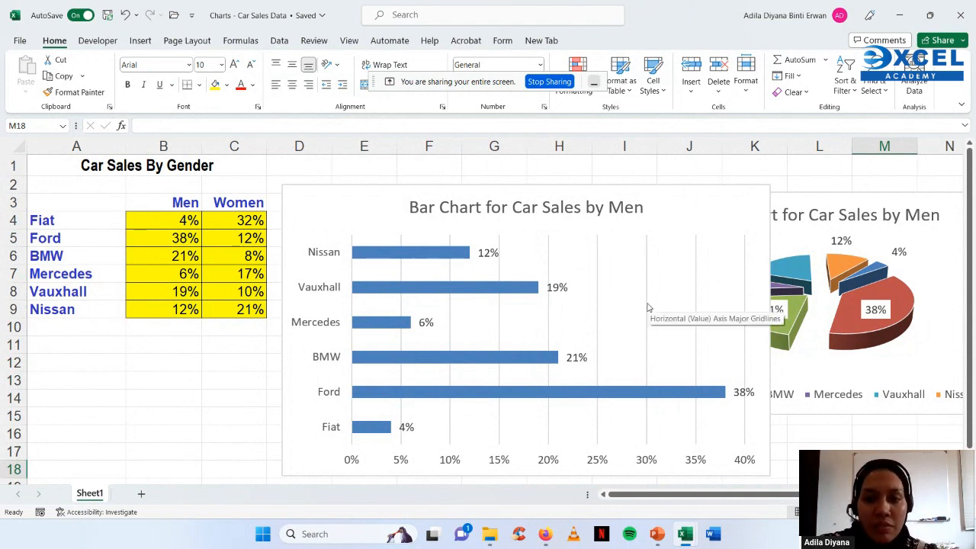
{"action": "left_click", "coordinate": [649, 307]}
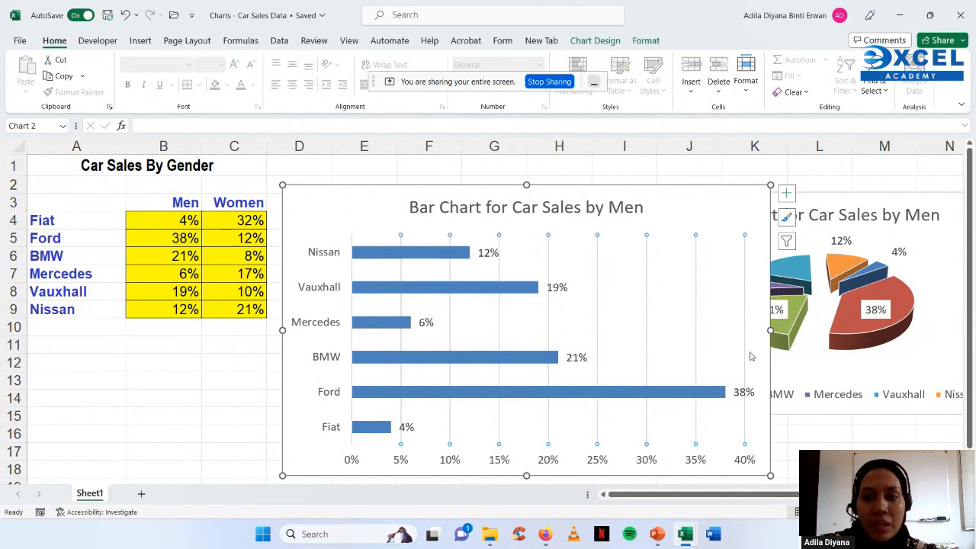
{"action": "left_click", "coordinate": [818, 445]}
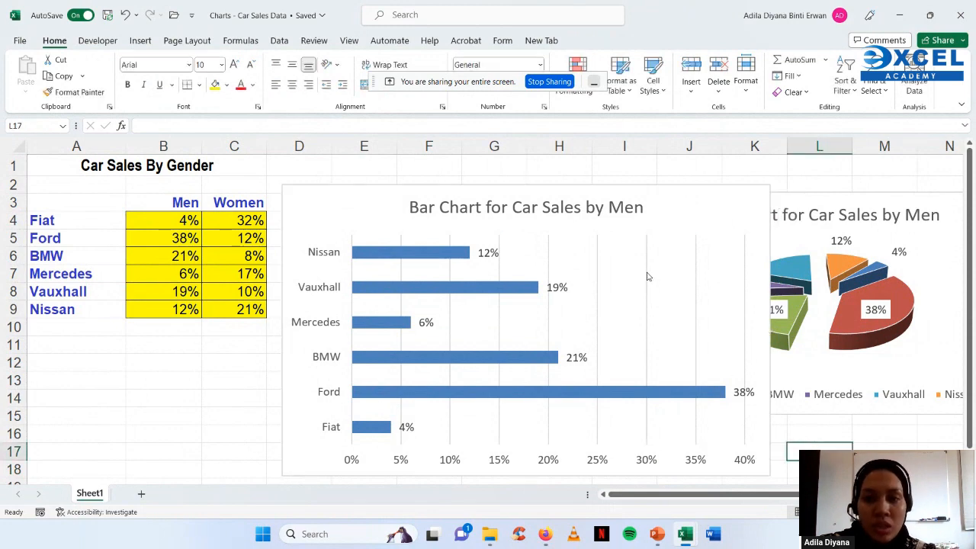
{"action": "left_click", "coordinate": [646, 277]}
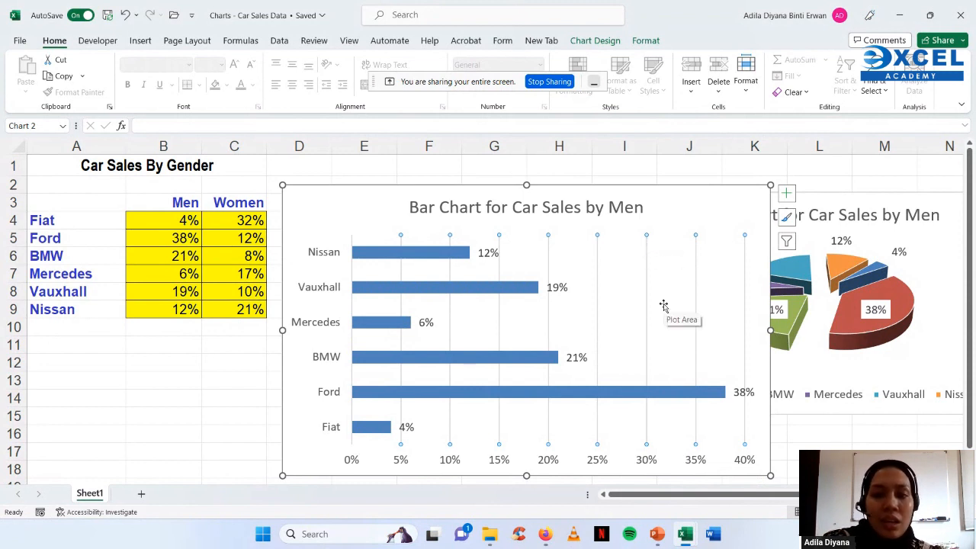
{"action": "key", "text": "Delete"}
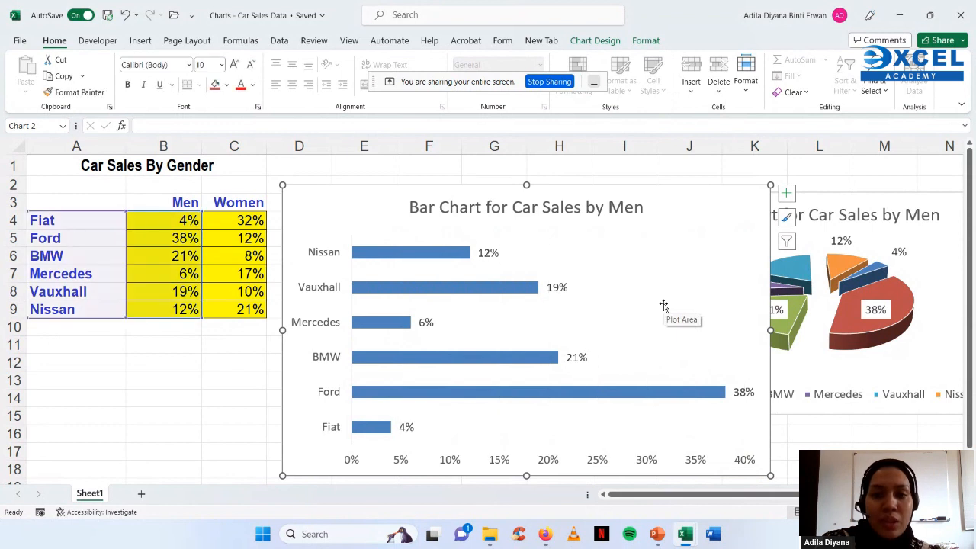
{"action": "left_click", "coordinate": [502, 221]}
{"action": "left_click", "coordinate": [502, 291]}
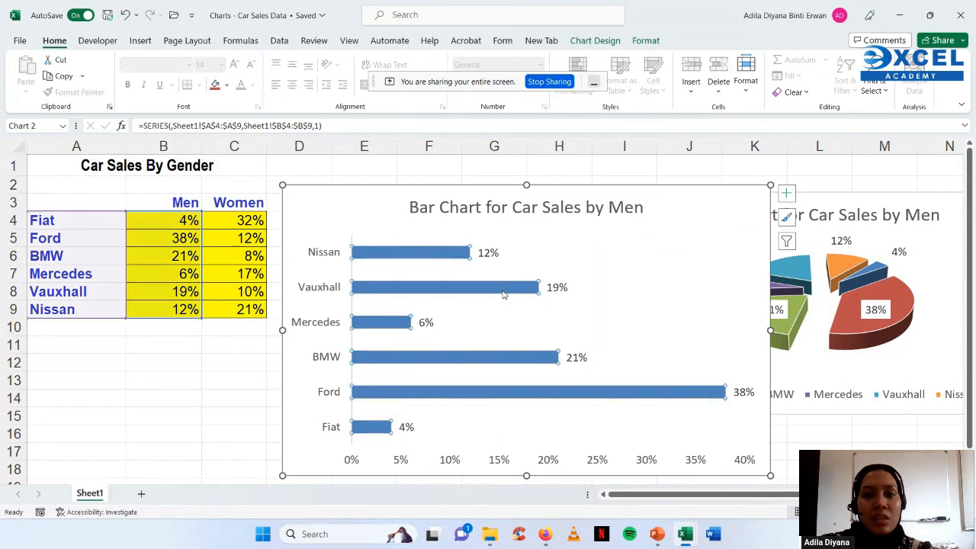
{"action": "left_click", "coordinate": [619, 304]}
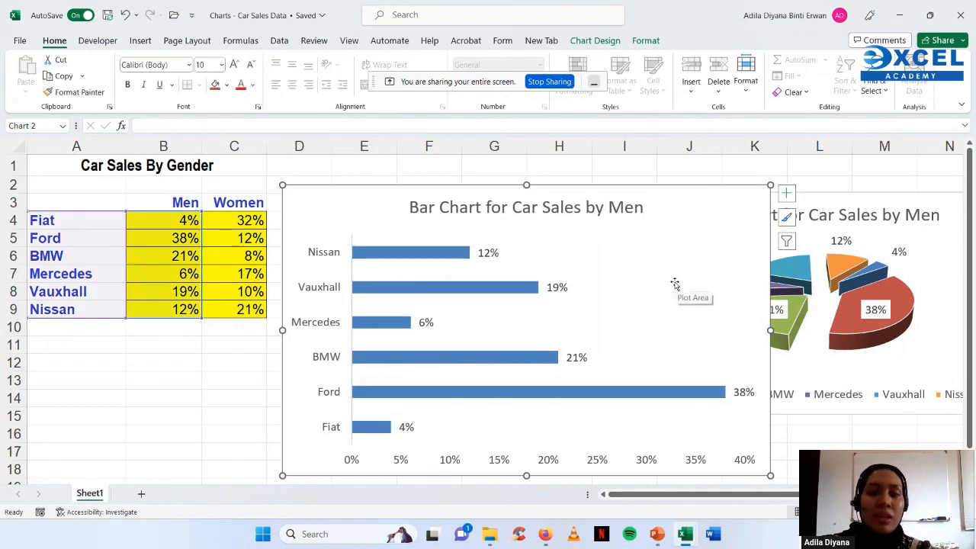
- Shrink the bar chart and fit it between the data and the pie chart, over about columns D to I, rows 3 to 14
{"action": "left_click_drag", "start_coordinate": [770, 474], "coordinate": [637, 416]}
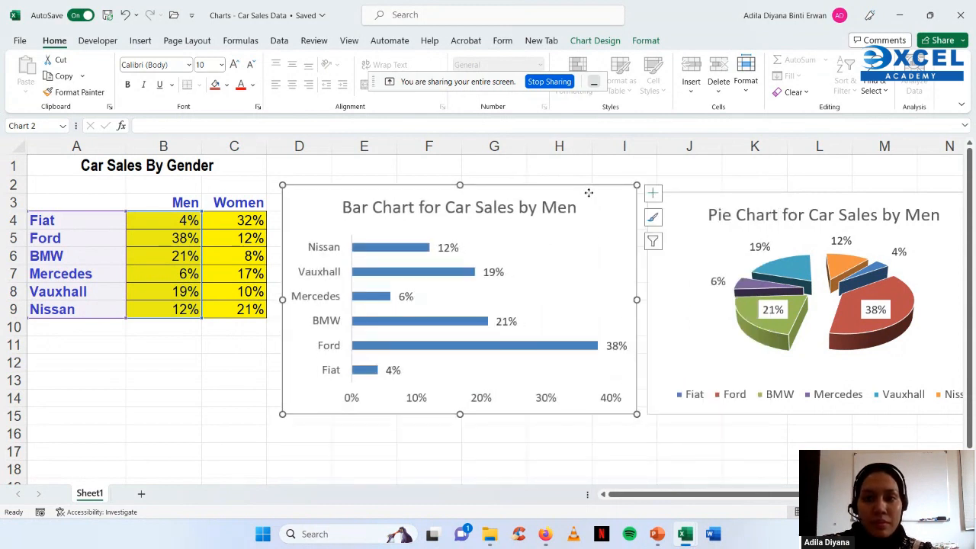
{"action": "left_click_drag", "start_coordinate": [589, 193], "coordinate": [588, 199]}
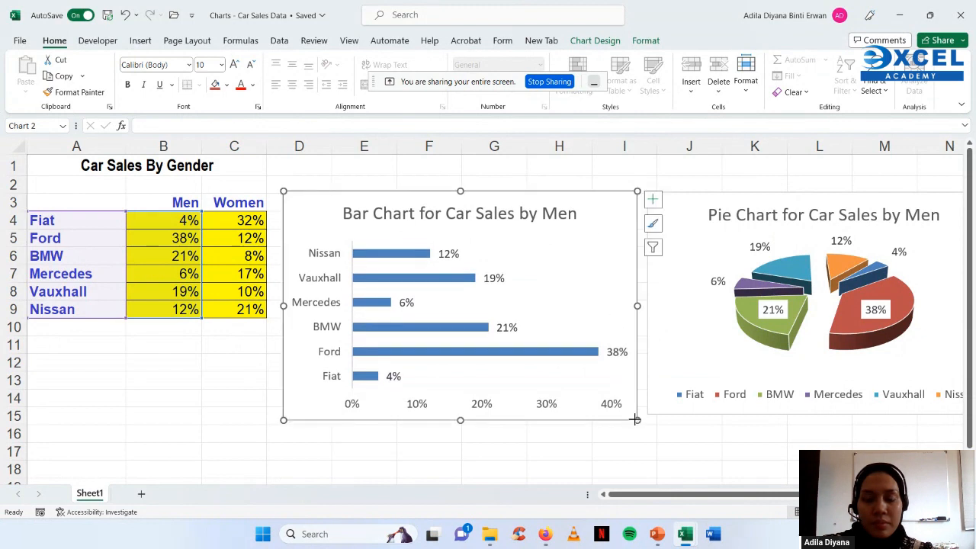
{"action": "left_click_drag", "start_coordinate": [636, 419], "coordinate": [635, 413]}
{"action": "left_click", "coordinate": [641, 456]}
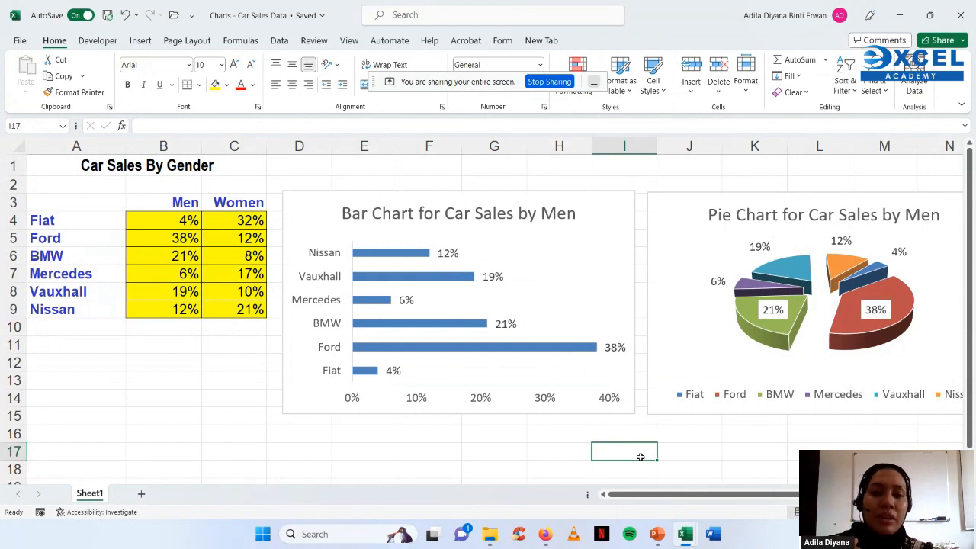
- Insert a clustered column chart of the men's car sales from cells A4:B9, using the variant with a differently coloured column per brand
{"action": "left_click_drag", "start_coordinate": [102, 222], "coordinate": [154, 305]}
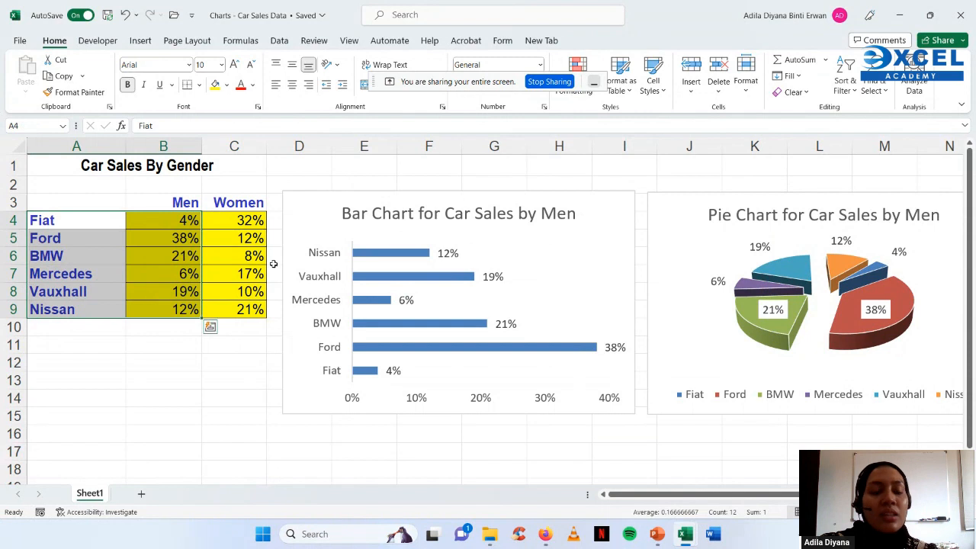
{"action": "left_click", "coordinate": [140, 41]}
{"action": "left_click", "coordinate": [316, 80]}
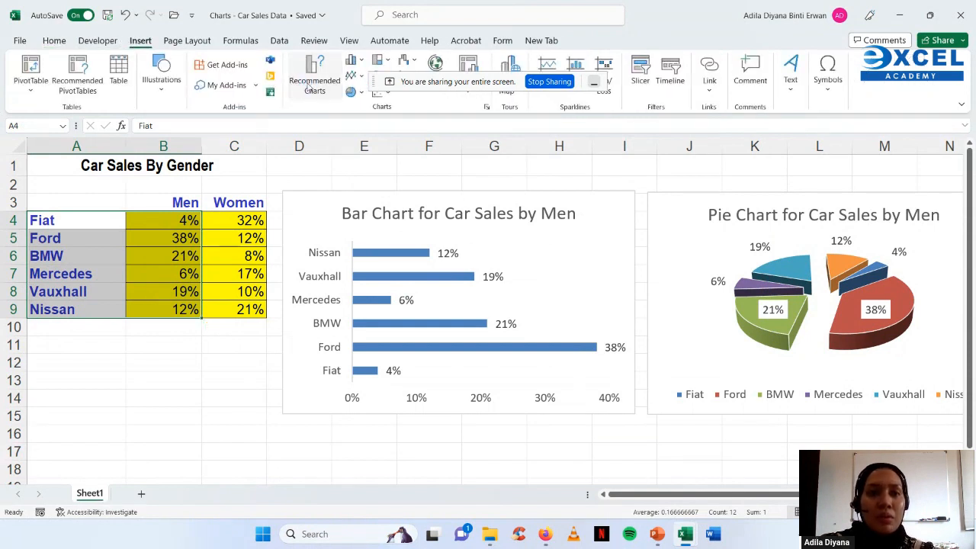
{"action": "left_click", "coordinate": [390, 101]}
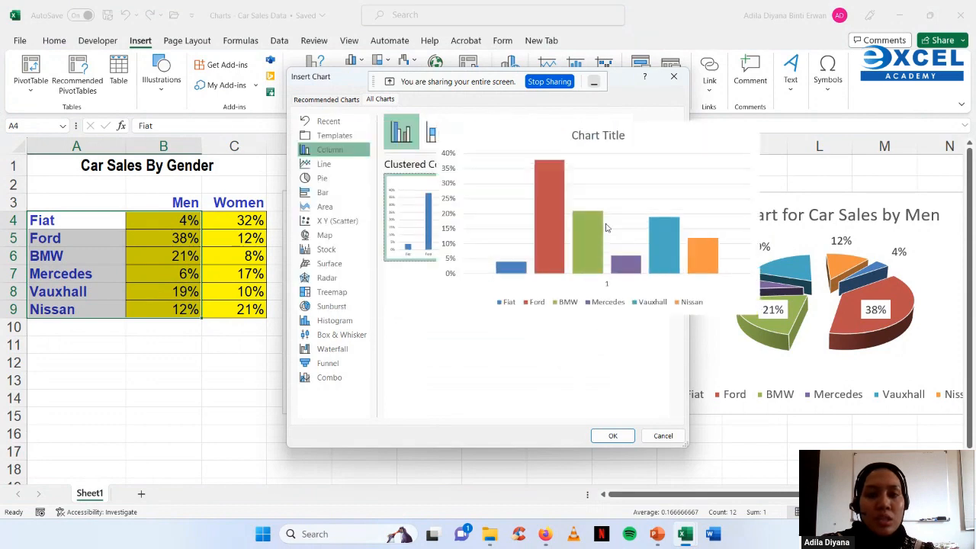
{"action": "left_click", "coordinate": [606, 228]}
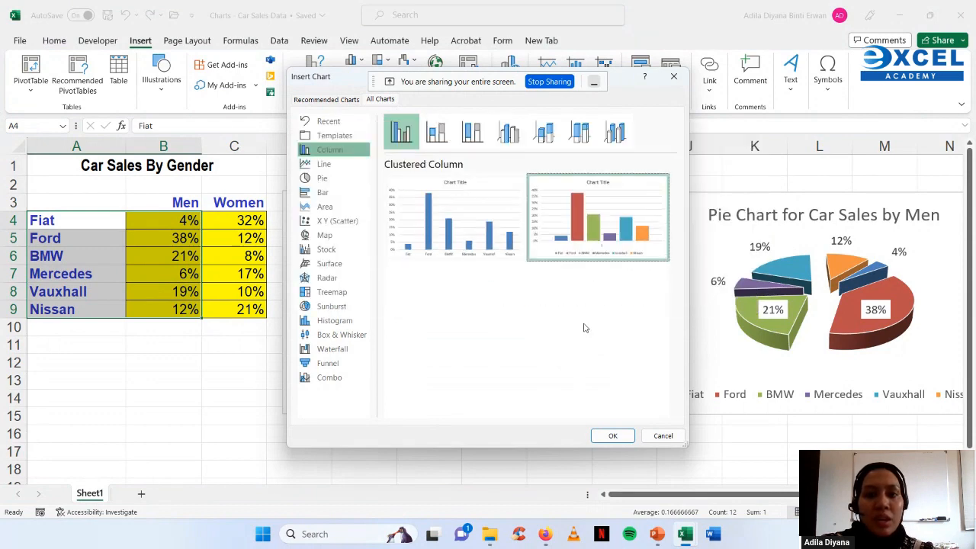
{"action": "mouse_move", "coordinate": [586, 243]}
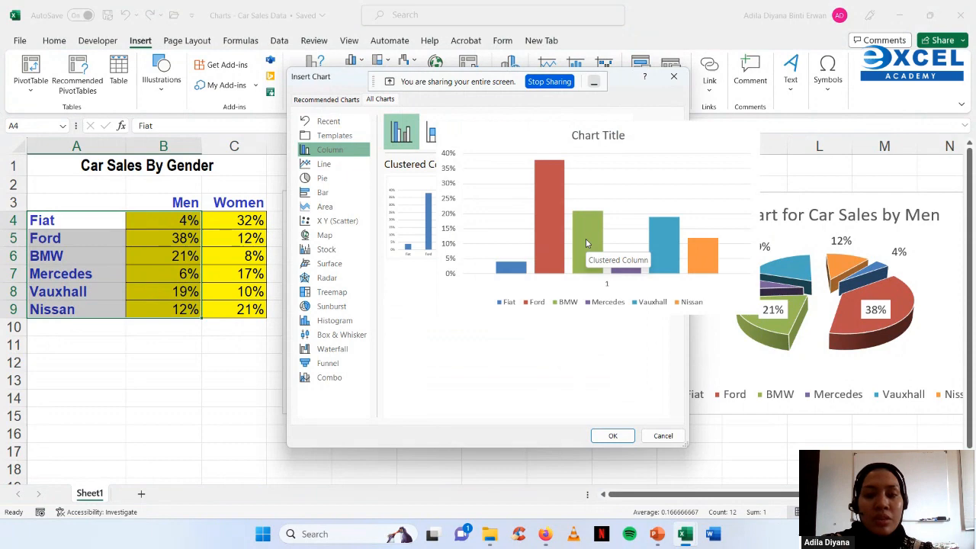
{"action": "left_click", "coordinate": [612, 436]}
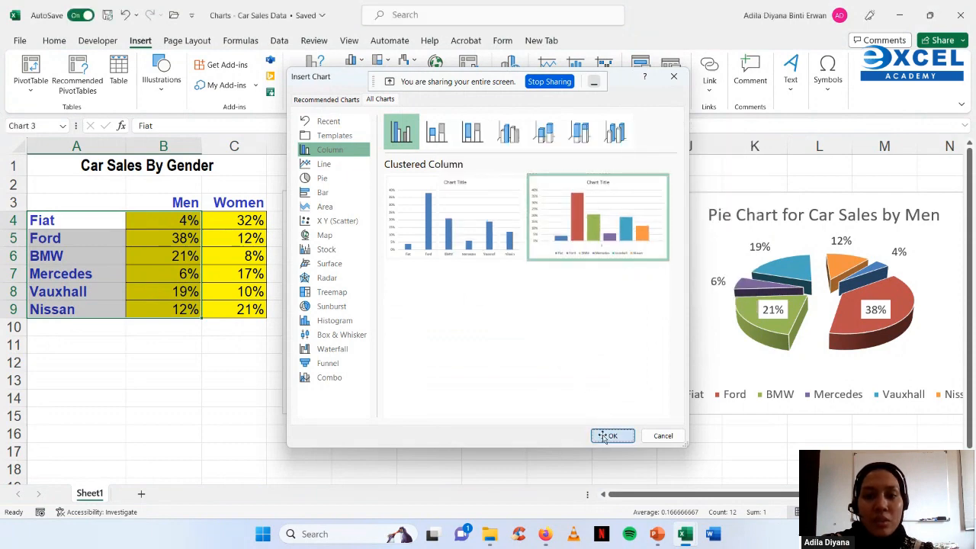
- Replace the column chart's placeholder title with "Column Graph for Car Sales by Men"
{"action": "left_click", "coordinate": [467, 195]}
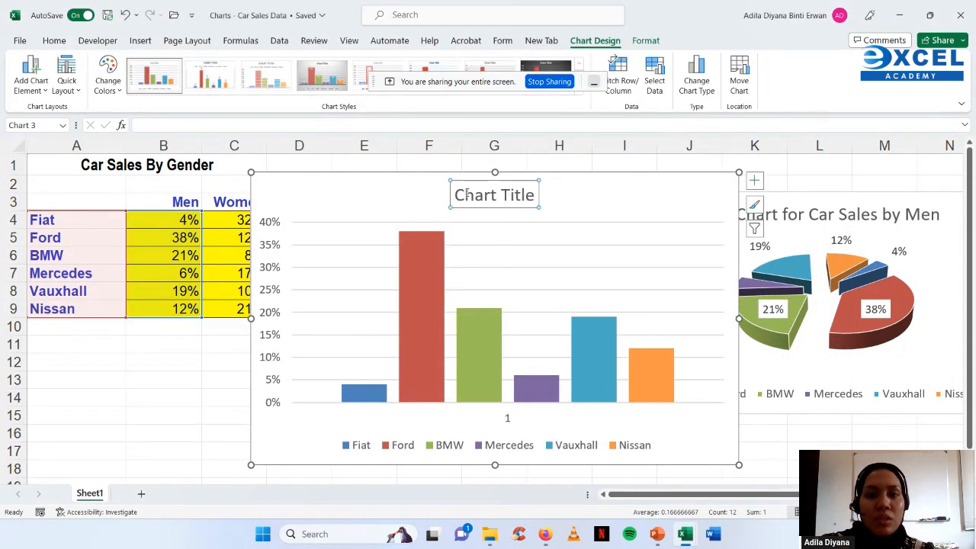
{"action": "left_click_drag", "start_coordinate": [452, 192], "coordinate": [532, 211]}
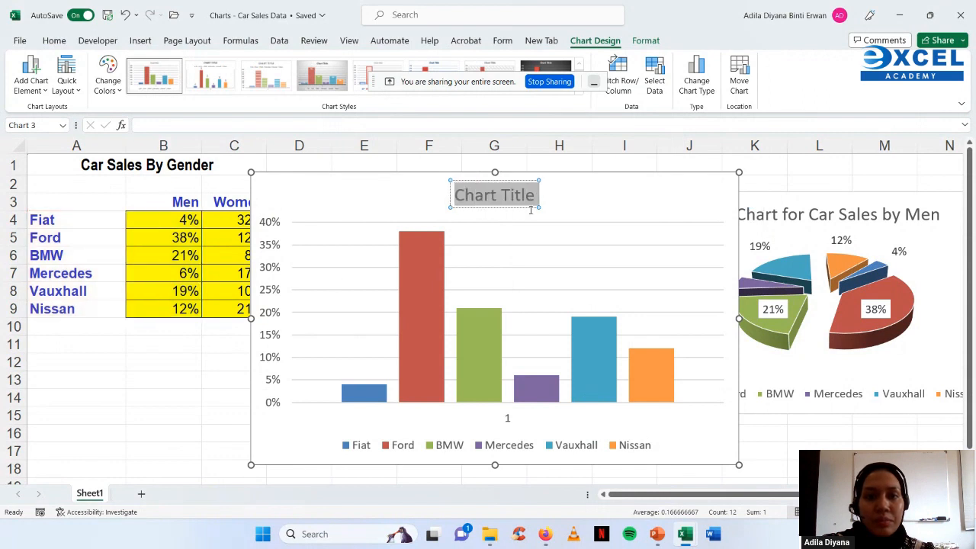
{"action": "type", "text": "Col"}
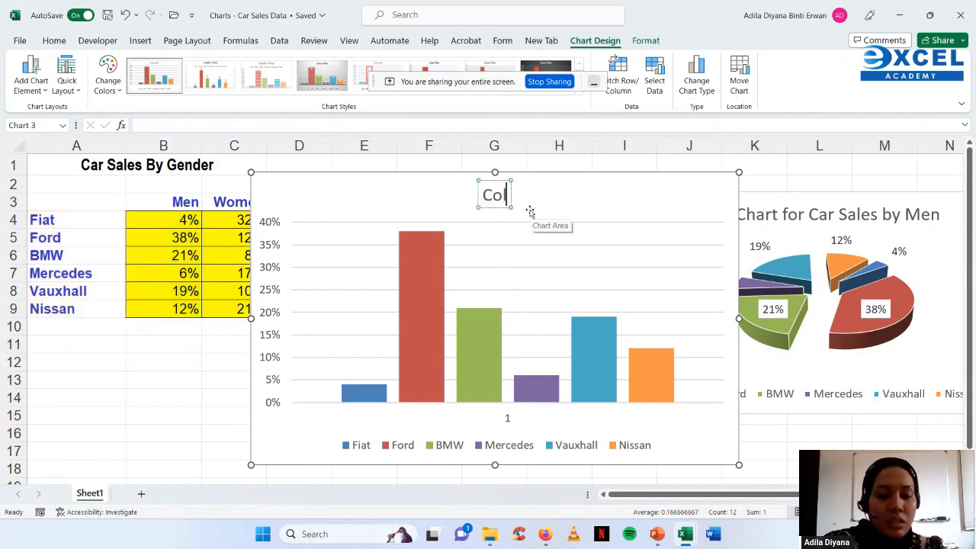
{"action": "type", "text": "umn Graph"}
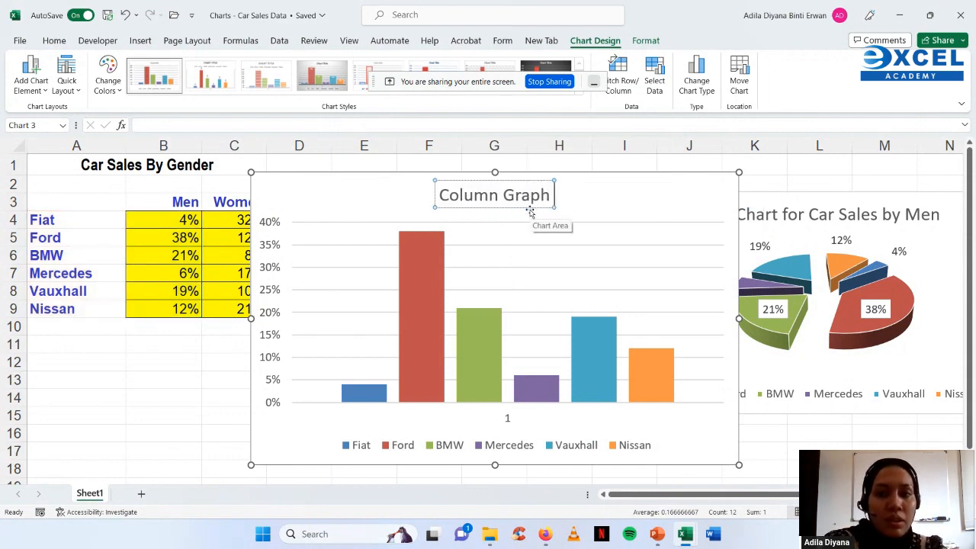
{"action": "type", "text": " for Car S"}
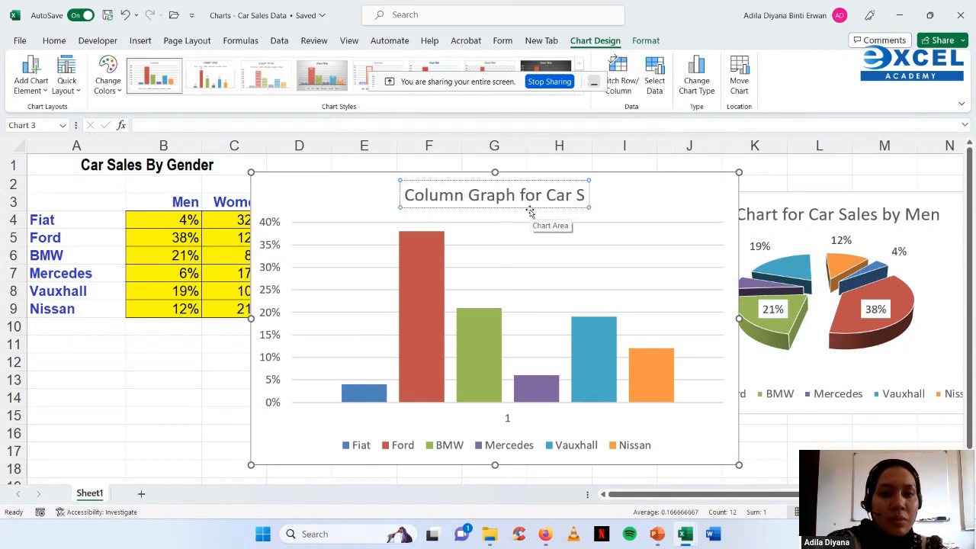
{"action": "type", "text": "ales by Men"}
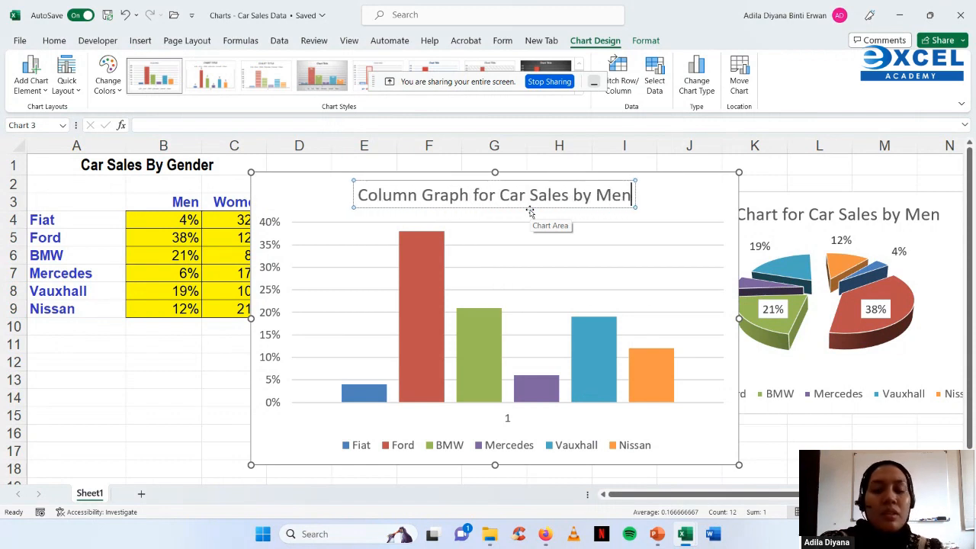
- Add data labels to all six brand columns of the column chart
{"action": "right_click", "coordinate": [584, 343]}
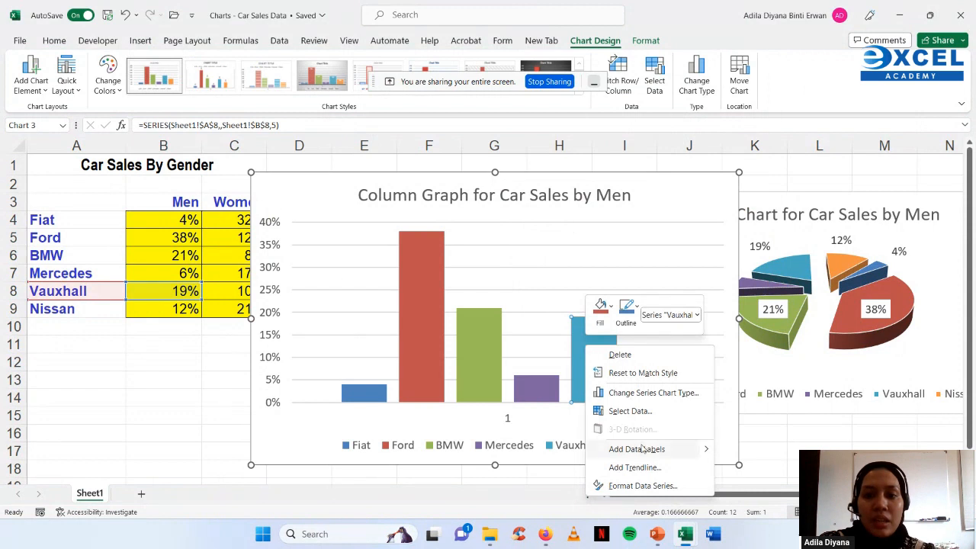
{"action": "key", "text": "Escape"}
{"action": "right_click", "coordinate": [666, 383]}
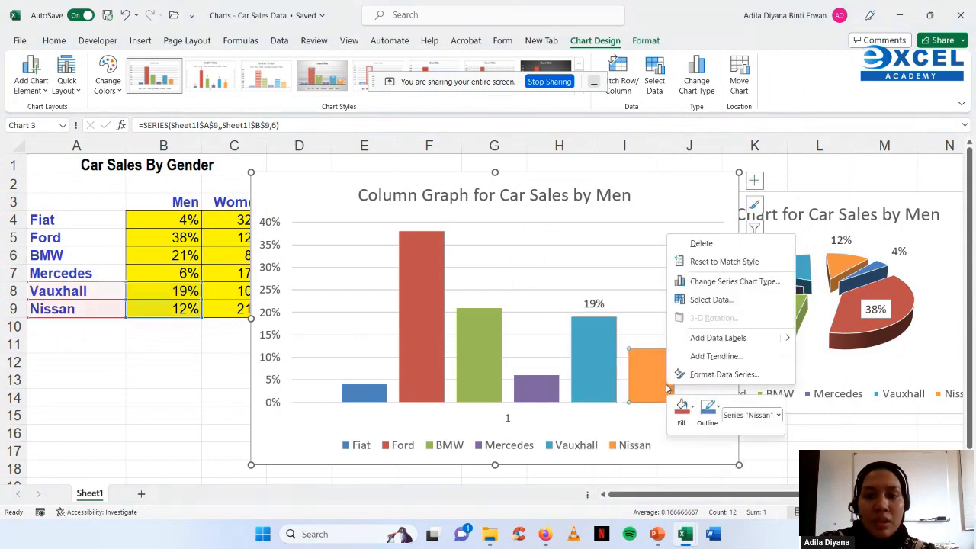
{"action": "left_click", "coordinate": [713, 337]}
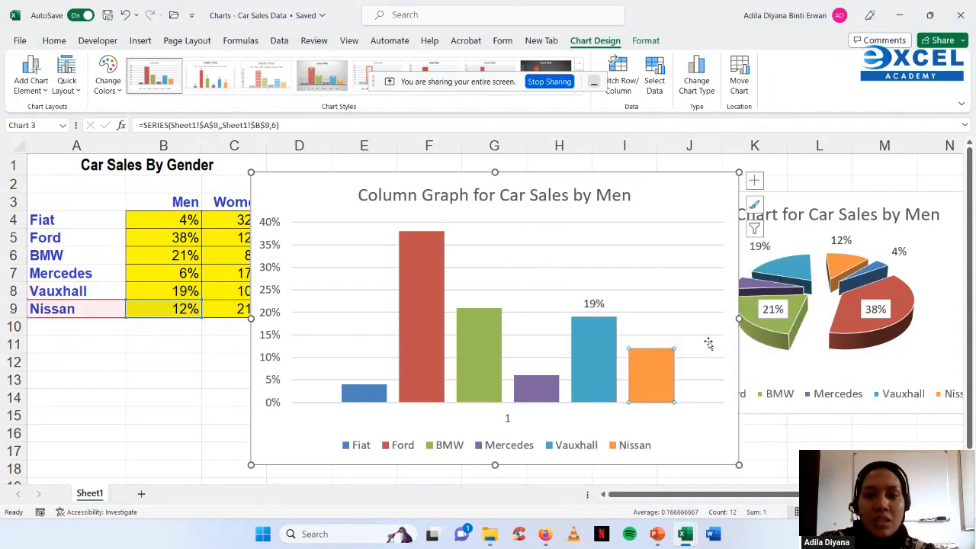
{"action": "right_click", "coordinate": [540, 392]}
{"action": "left_click", "coordinate": [588, 344]}
{"action": "right_click", "coordinate": [471, 340]}
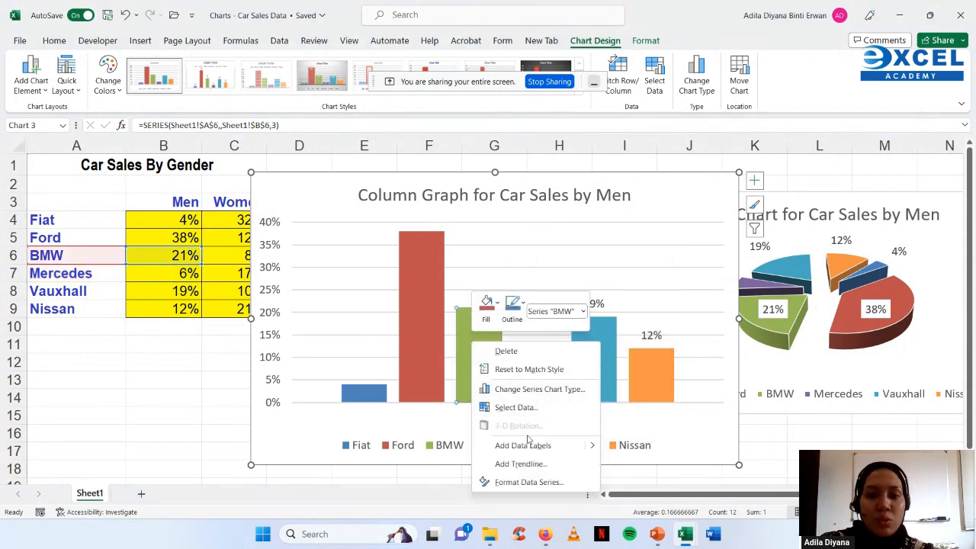
{"action": "left_click", "coordinate": [523, 444]}
{"action": "right_click", "coordinate": [425, 305]}
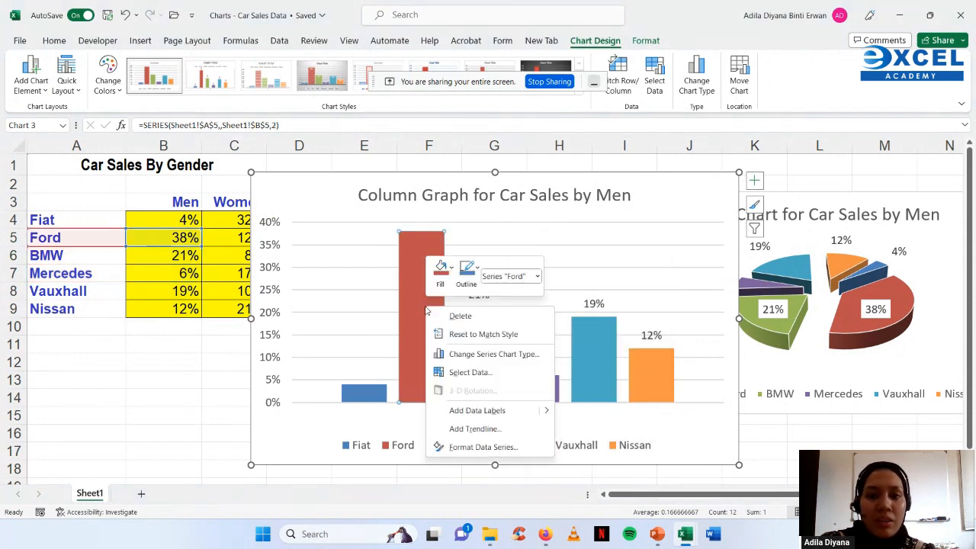
{"action": "left_click", "coordinate": [471, 410]}
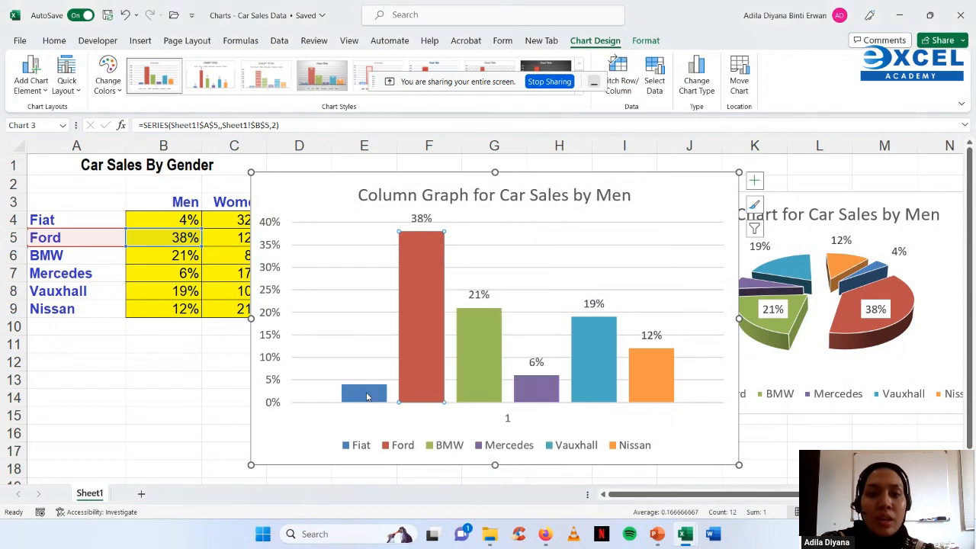
{"action": "right_click", "coordinate": [367, 397]}
{"action": "left_click", "coordinate": [418, 345]}
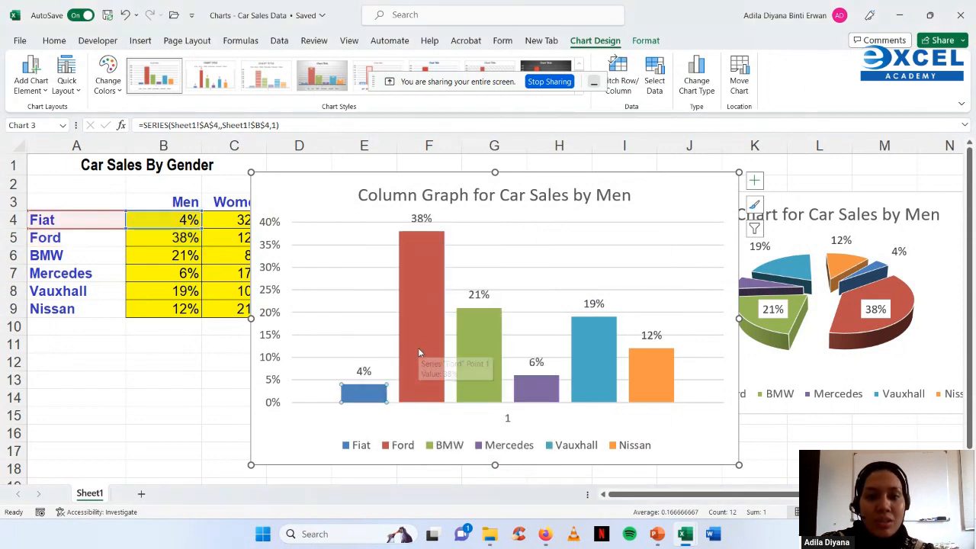
{"action": "left_click", "coordinate": [731, 419]}
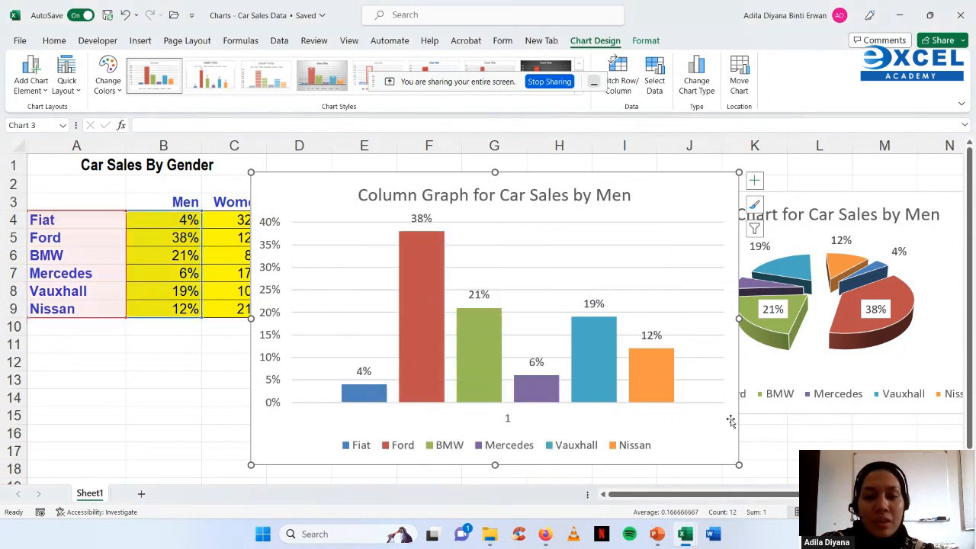
{"action": "left_click", "coordinate": [507, 419]}
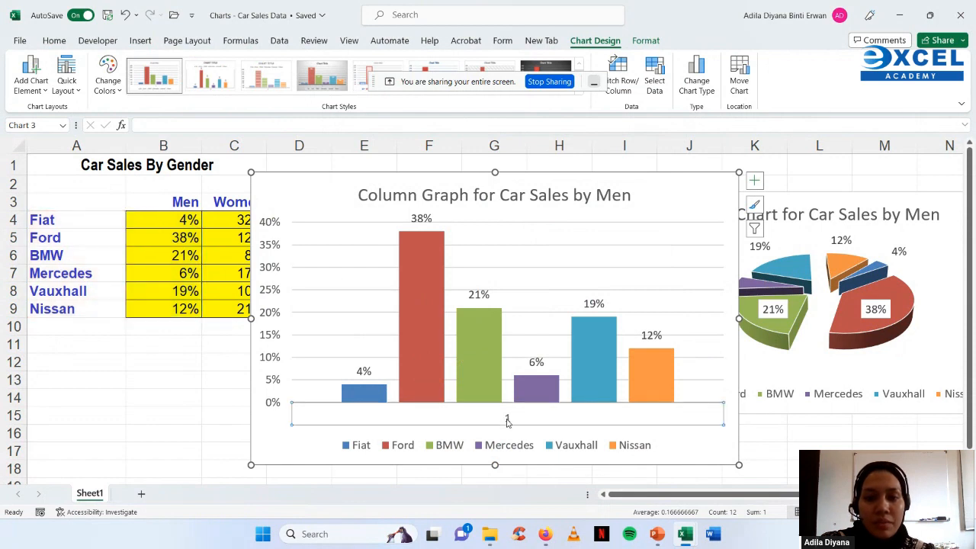
{"action": "double_click", "coordinate": [507, 421]}
{"action": "key", "text": "Escape"}
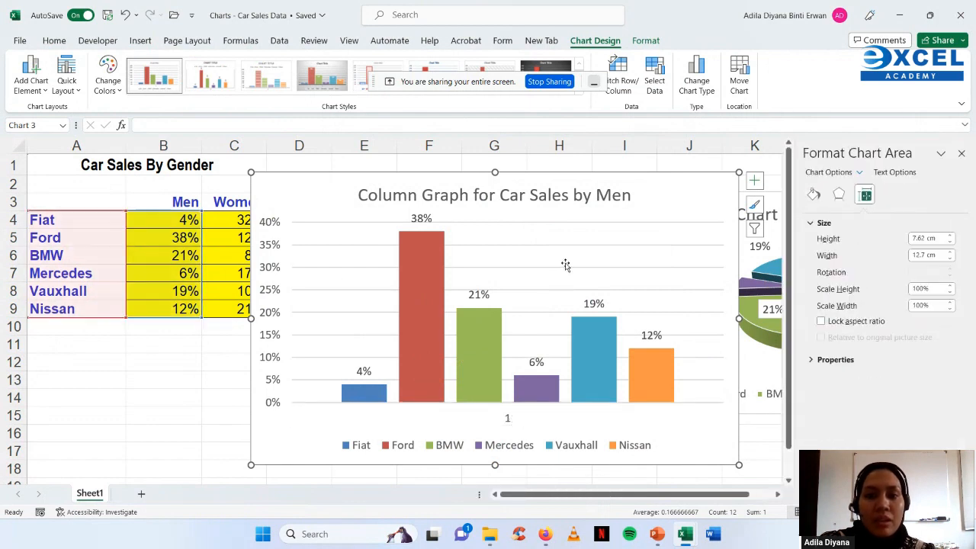
- Delete the horizontal major gridlines and the horizontal category axis from the column chart
{"action": "left_click", "coordinate": [562, 269]}
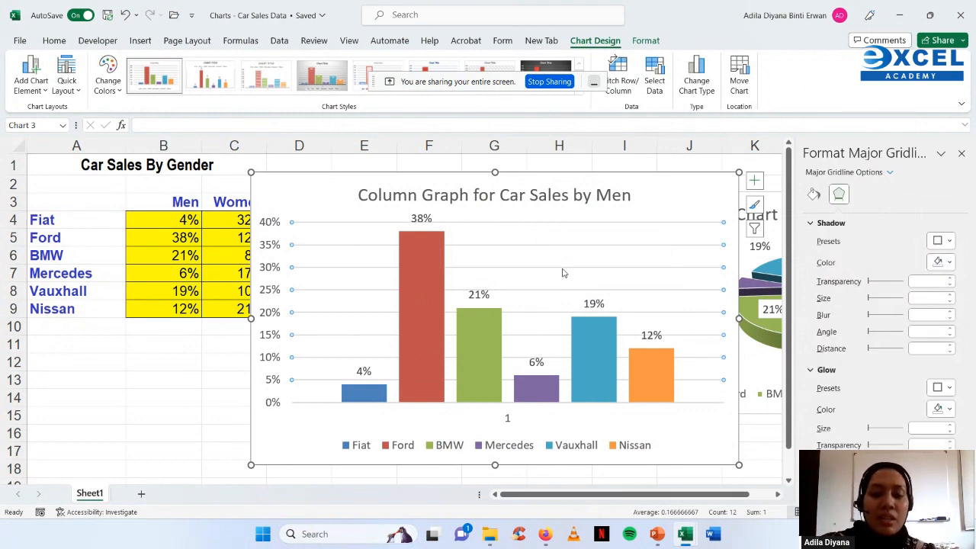
{"action": "key", "text": "Escape"}
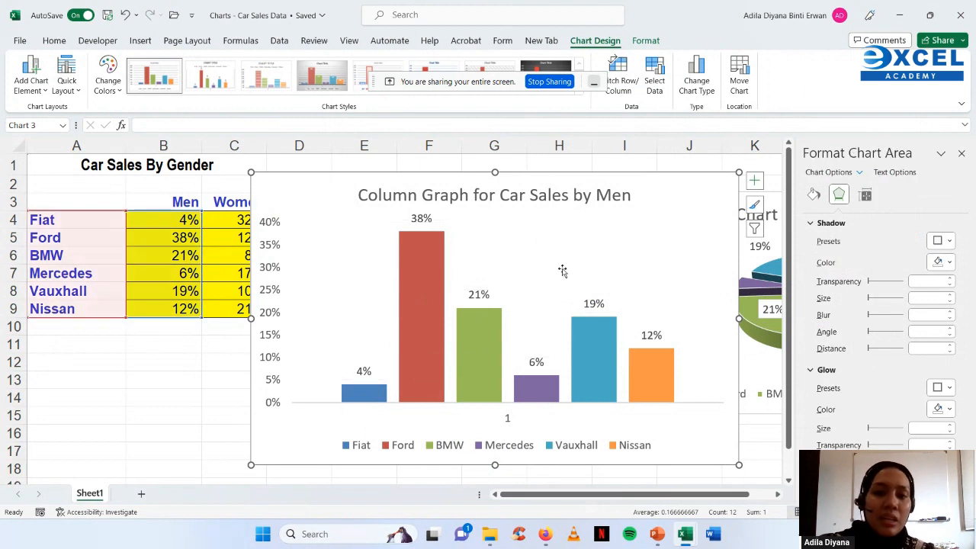
{"action": "left_click", "coordinate": [508, 421]}
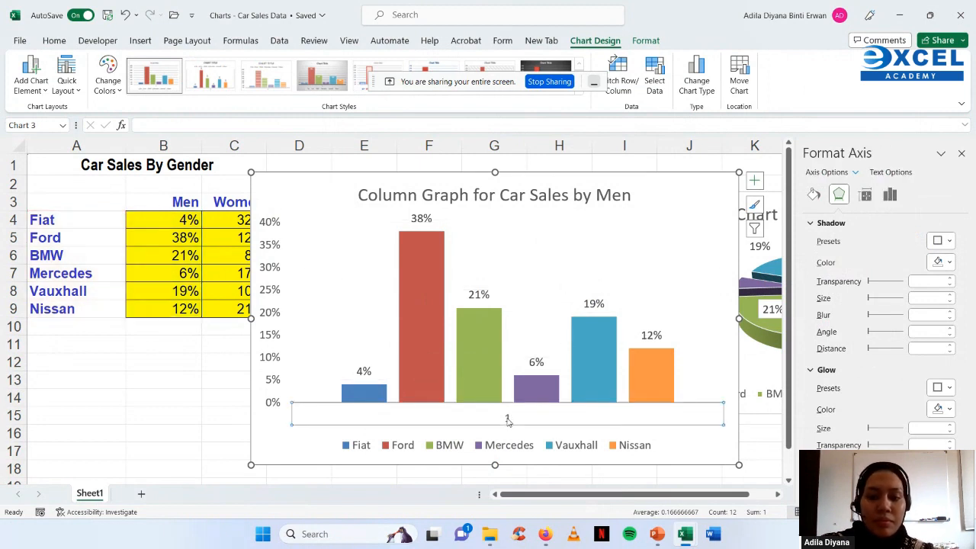
{"action": "key", "text": "Delete"}
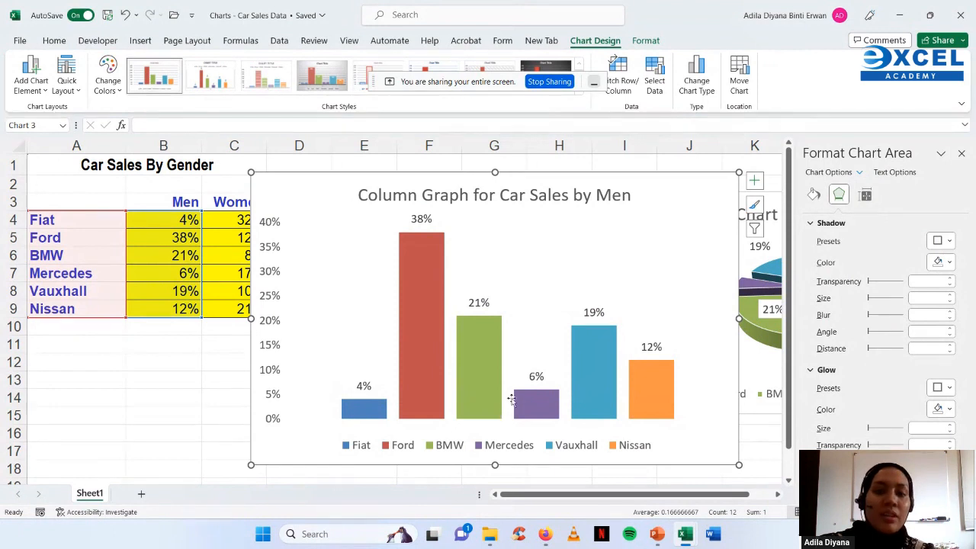
{"action": "left_click", "coordinate": [125, 15]}
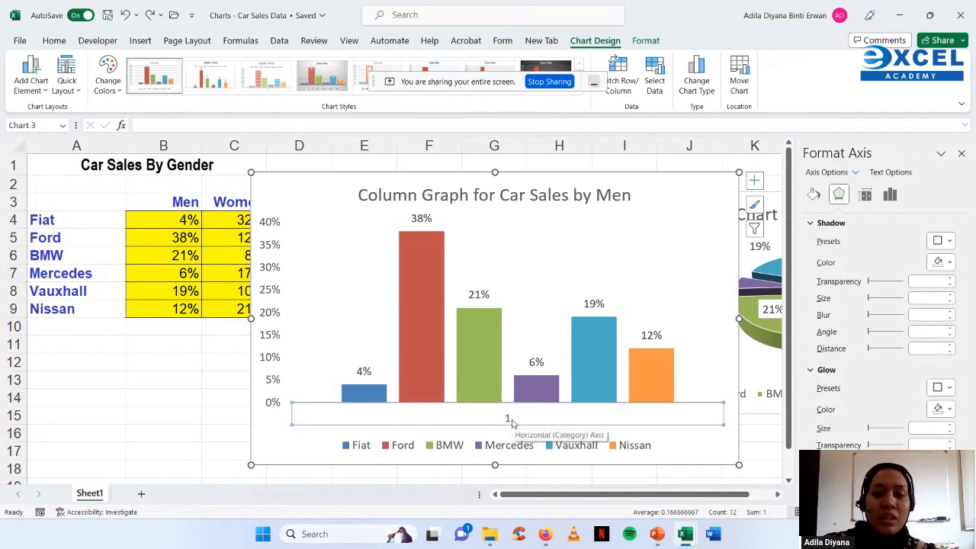
{"action": "key", "text": "Delete"}
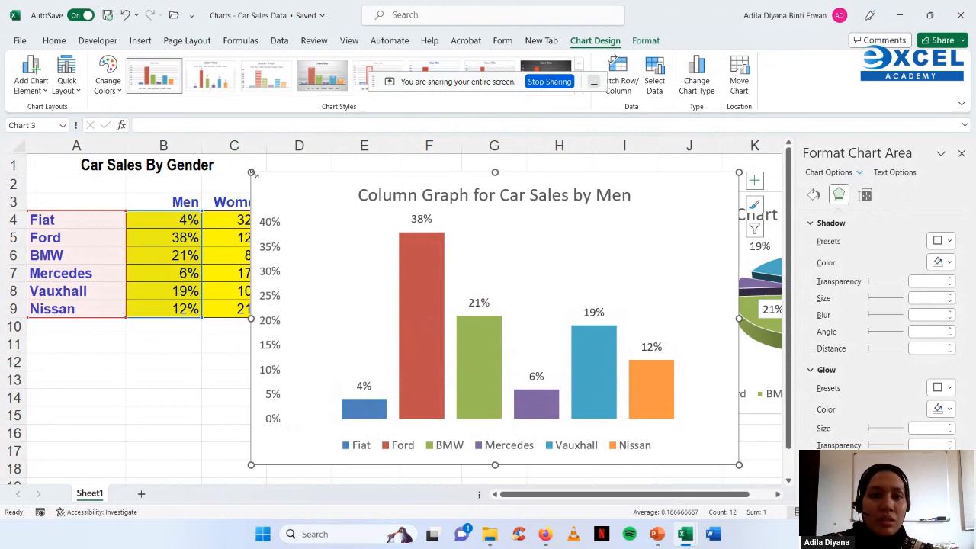
- Shrink the column chart and place it directly below the bar chart at matching width, over about columns D to I, rows 16 to 28
{"action": "left_click_drag", "start_coordinate": [255, 175], "coordinate": [398, 235]}
{"action": "scroll", "coordinate": [644, 326], "scroll_direction": "down", "scroll_amount": 1}
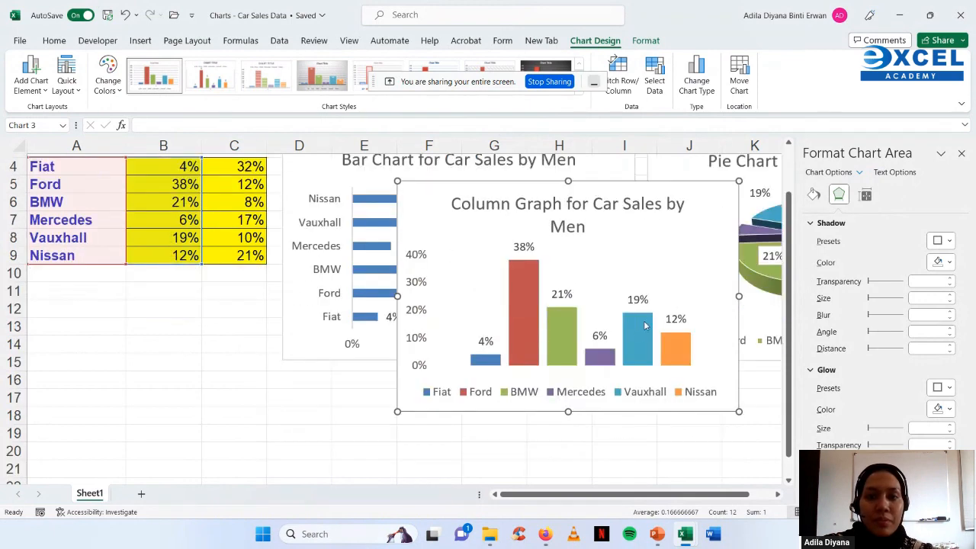
{"action": "left_click_drag", "start_coordinate": [689, 186], "coordinate": [573, 374]}
{"action": "scroll", "coordinate": [602, 404], "scroll_direction": "down", "scroll_amount": 3}
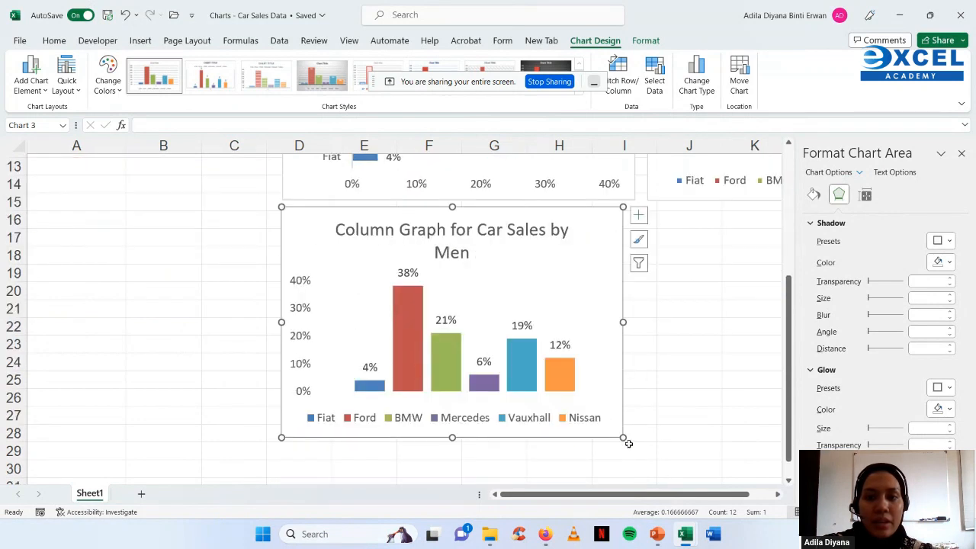
{"action": "left_click_drag", "start_coordinate": [624, 438], "coordinate": [635, 436]}
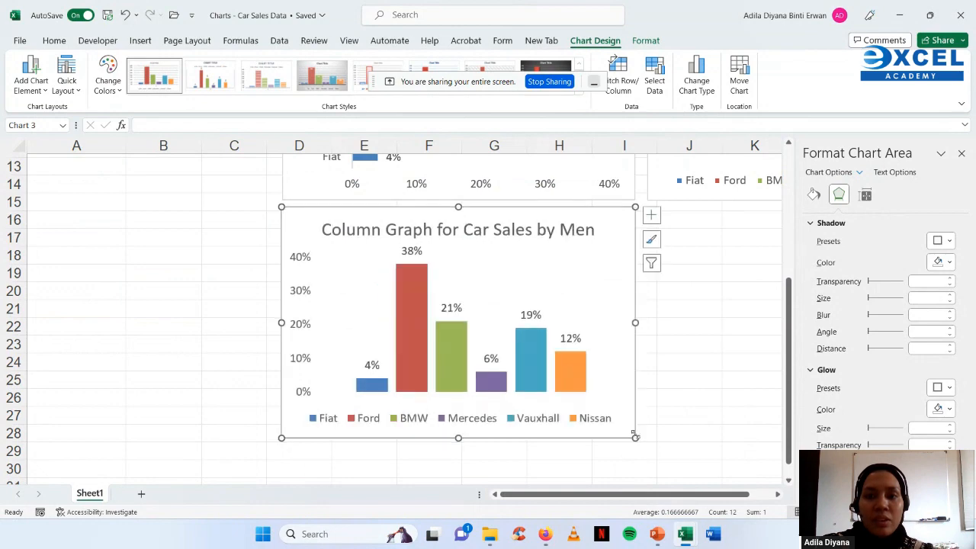
{"action": "left_click", "coordinate": [664, 403]}
- Insert a basic line chart of the men's car sales from cells A4:B9
{"action": "scroll", "coordinate": [664, 404], "scroll_direction": "up", "scroll_amount": 4}
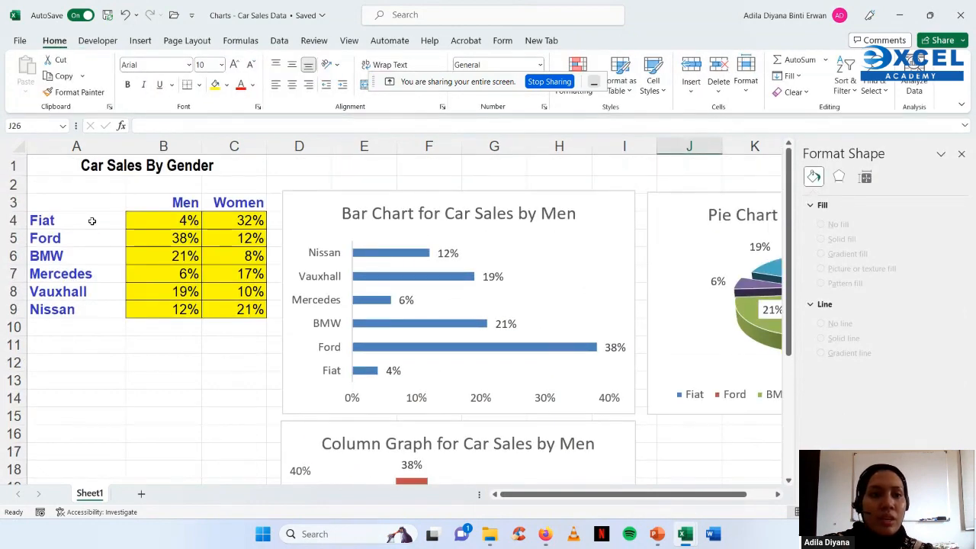
{"action": "left_click_drag", "start_coordinate": [91, 220], "coordinate": [166, 309]}
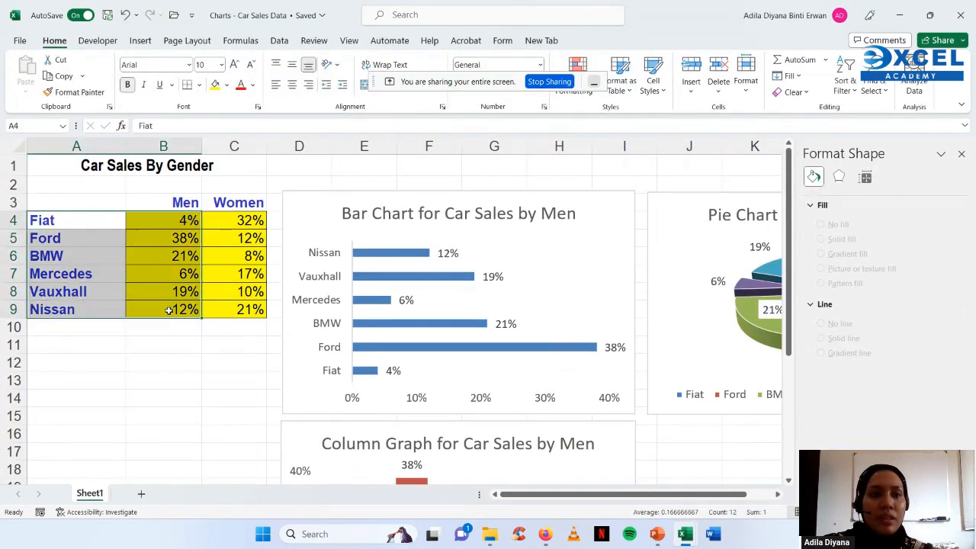
{"action": "left_click", "coordinate": [137, 40]}
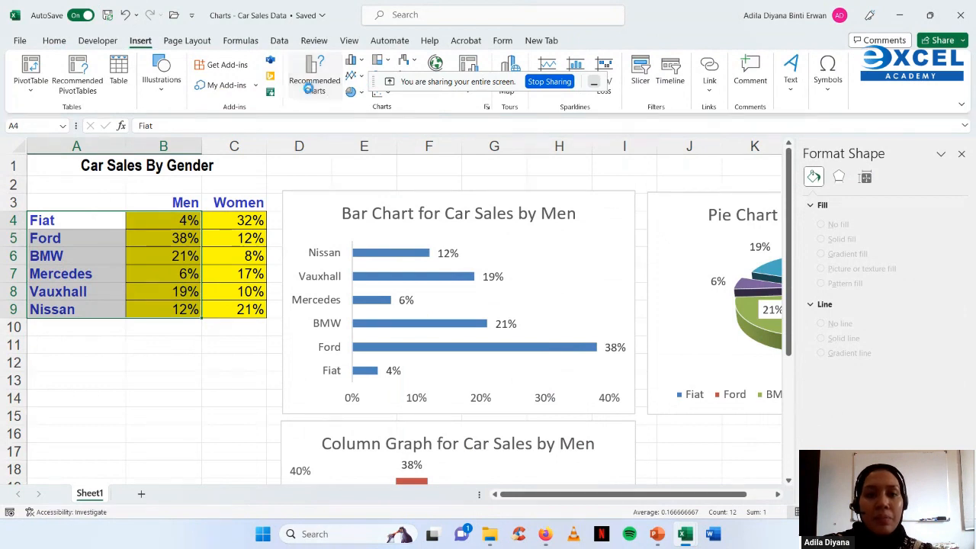
{"action": "left_click", "coordinate": [309, 88]}
{"action": "left_click", "coordinate": [389, 100]}
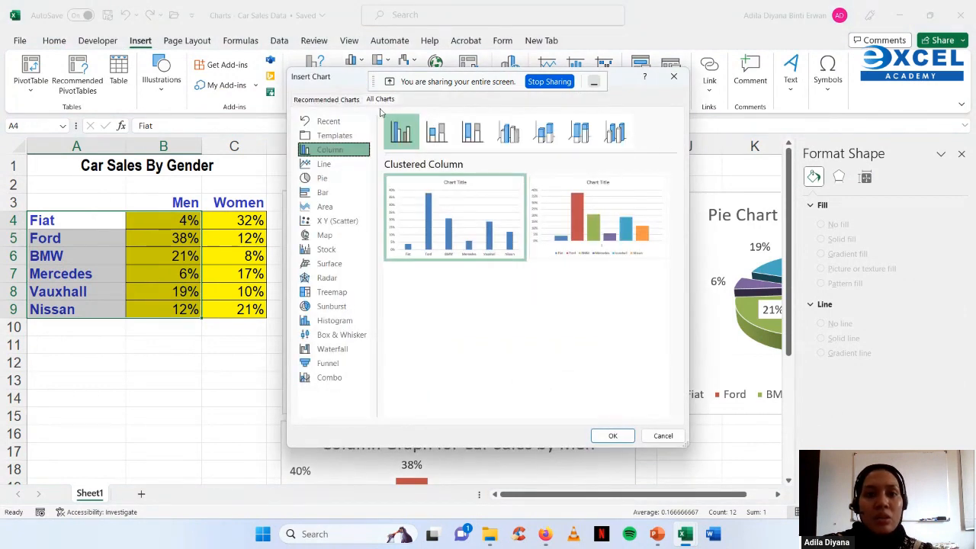
{"action": "left_click", "coordinate": [327, 164]}
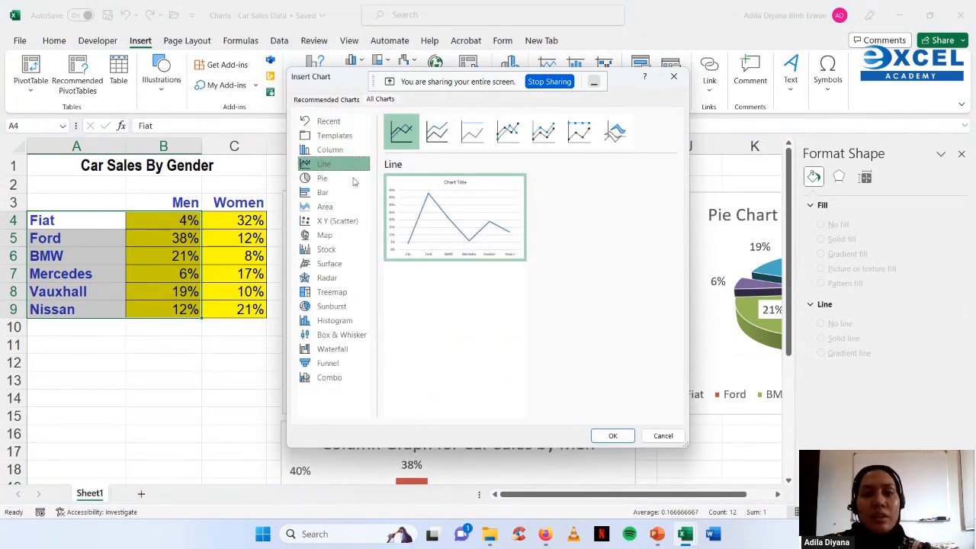
{"action": "left_click", "coordinate": [622, 441]}
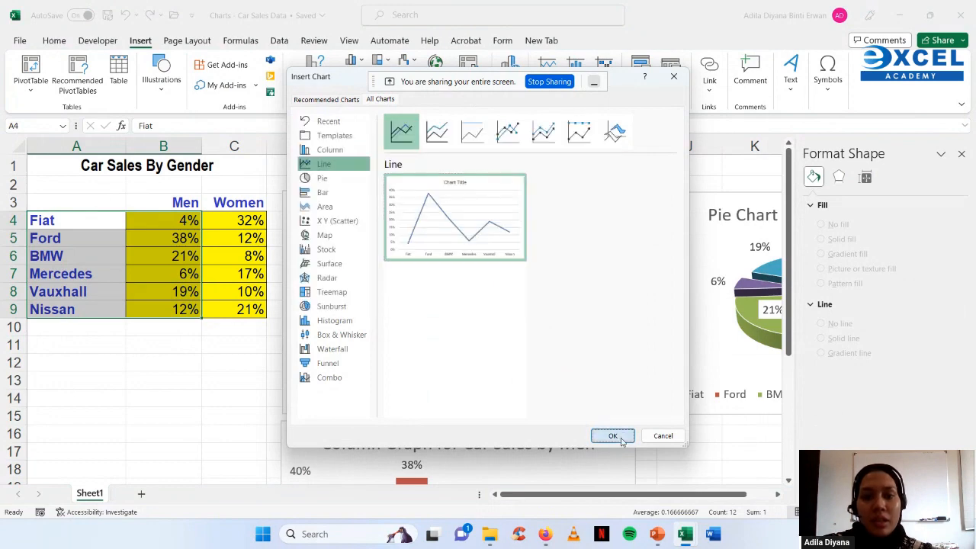
- Replace the line chart's placeholder title with "Line Graph for Car Sales by Men"
{"action": "left_click", "coordinate": [369, 195]}
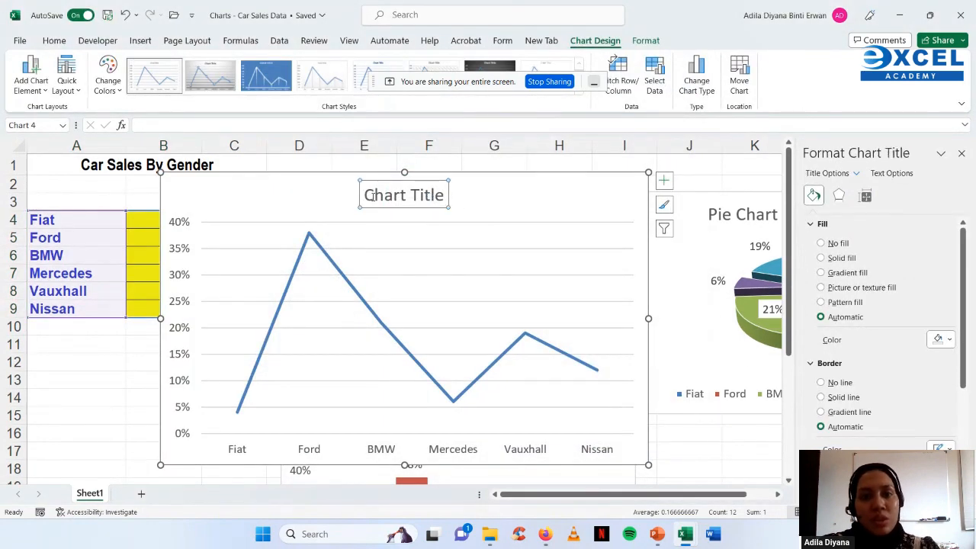
{"action": "left_click_drag", "start_coordinate": [364, 200], "coordinate": [438, 198]}
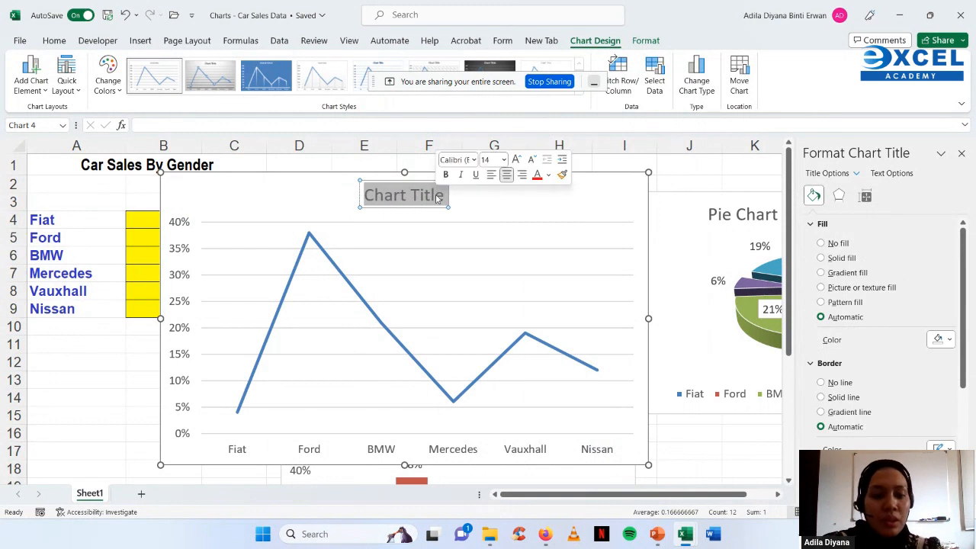
{"action": "type", "text": "Line Grap"}
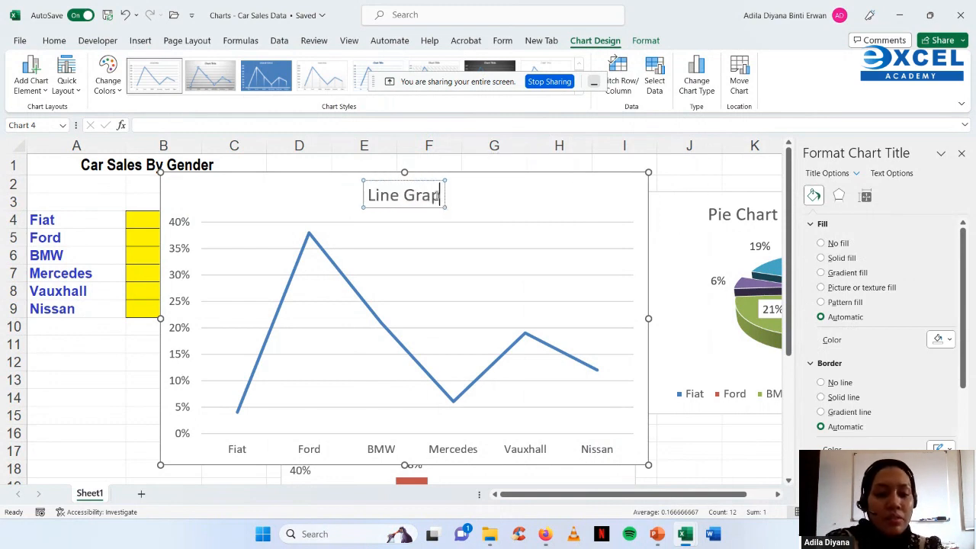
{"action": "type", "text": "h for Car Sa"}
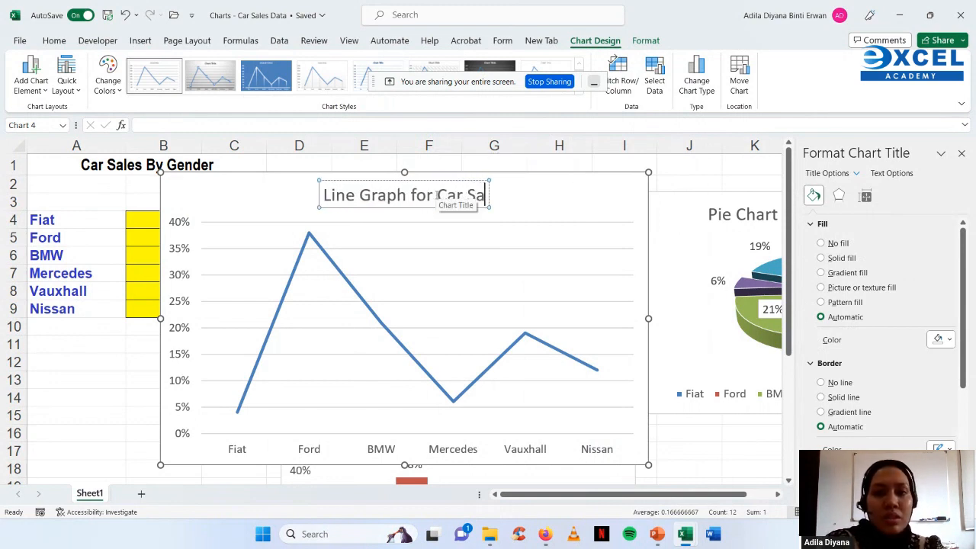
{"action": "type", "text": "les by Men"}
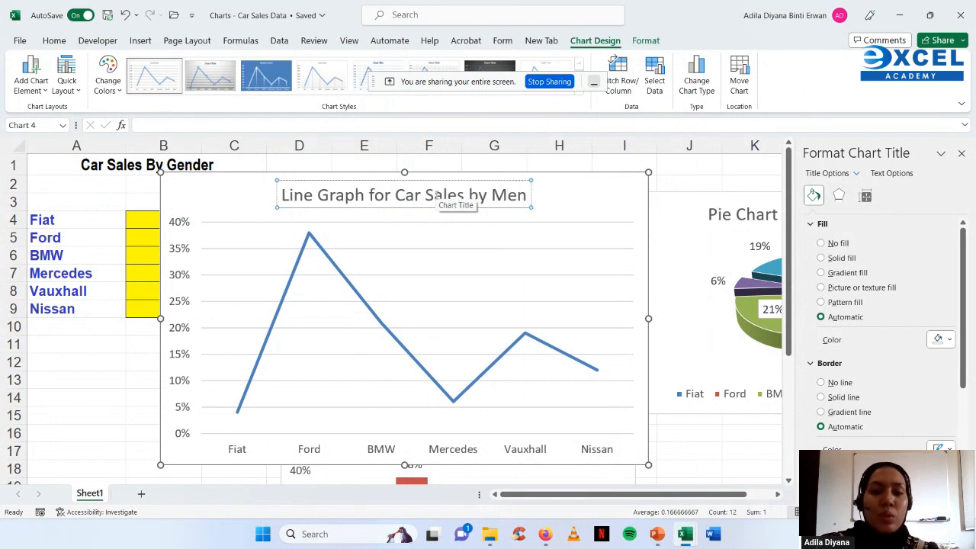
- Add data labels to the line series and delete the chart's horizontal major gridlines
{"action": "right_click", "coordinate": [513, 352]}
{"action": "key", "text": "Escape"}
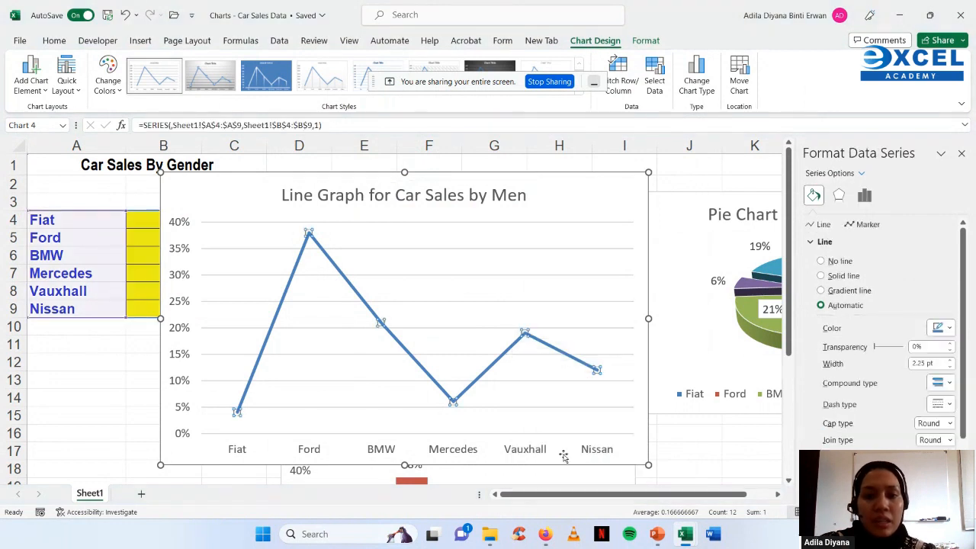
{"action": "left_click", "coordinate": [495, 278]}
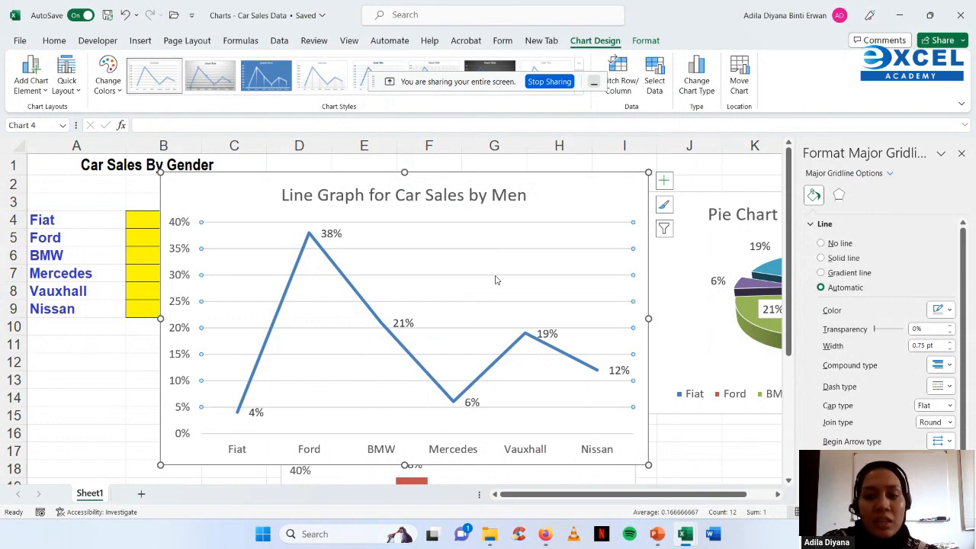
{"action": "key", "text": "Delete"}
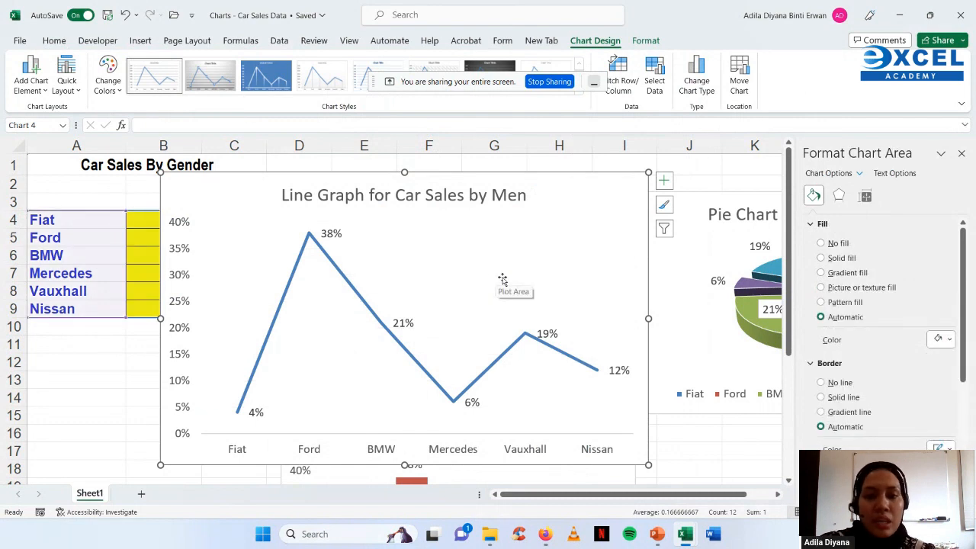
- Shrink the line chart and place it below the pie chart at matching width, beside the column chart, over about columns J to N, rows 16 to 28
{"action": "left_click_drag", "start_coordinate": [647, 464], "coordinate": [596, 418]}
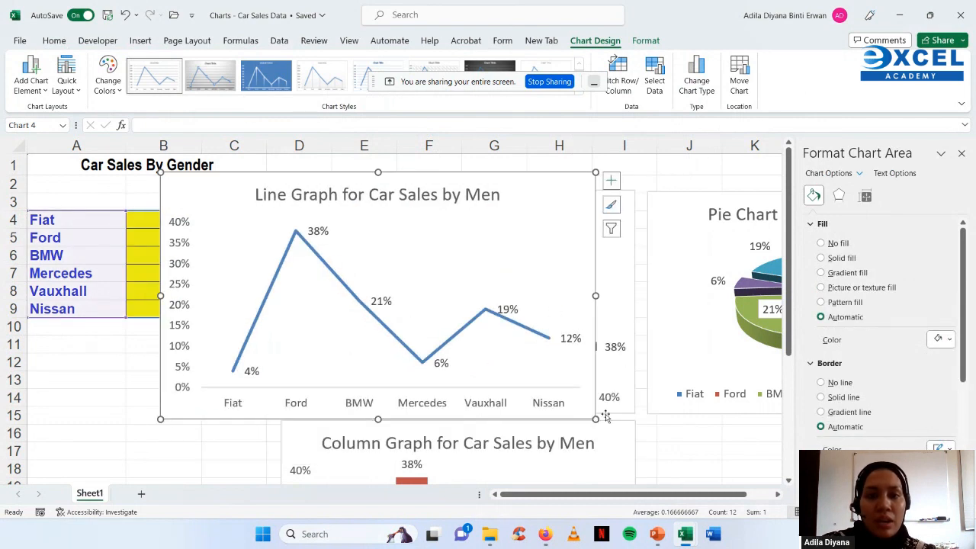
{"action": "left_click", "coordinate": [961, 154]}
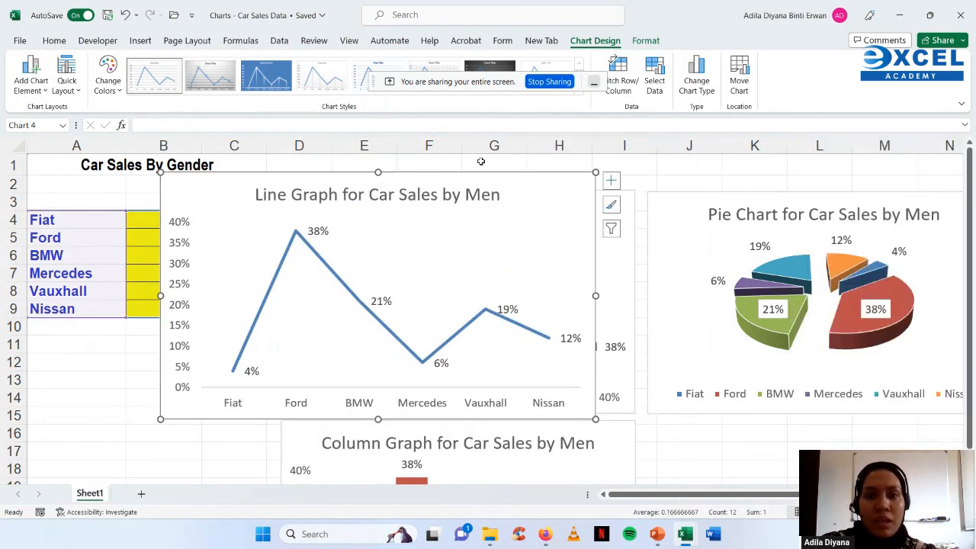
{"action": "left_click_drag", "start_coordinate": [506, 179], "coordinate": [844, 380]}
{"action": "scroll", "coordinate": [844, 380], "scroll_direction": "down", "scroll_amount": 2}
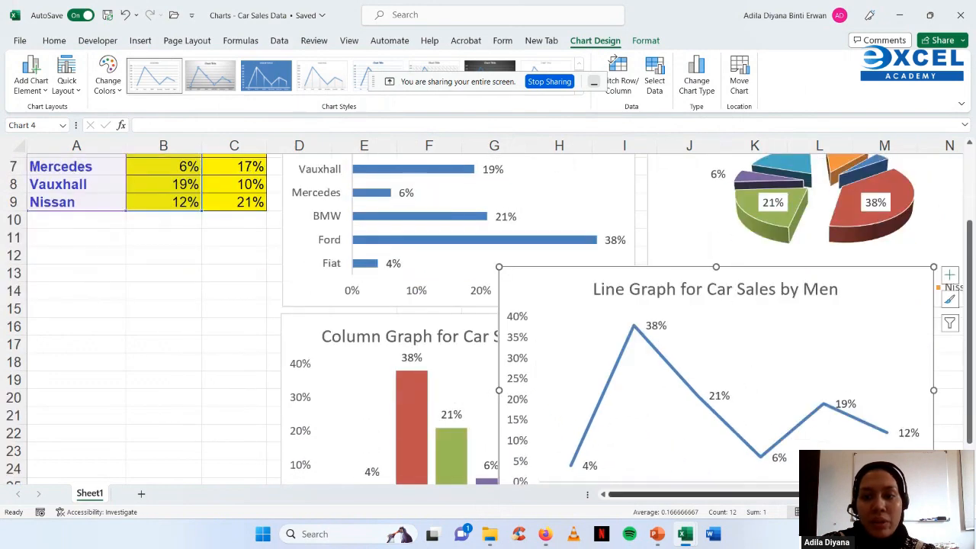
{"action": "scroll", "coordinate": [854, 366], "scroll_direction": "right", "scroll_amount": 1}
{"action": "scroll", "coordinate": [870, 352], "scroll_direction": "down", "scroll_amount": 2}
{"action": "mouse_move", "coordinate": [787, 168]}
{"action": "left_mouse_down"}
{"action": "mouse_move", "coordinate": [885, 230]}
{"action": "mouse_move", "coordinate": [937, 216]}
{"action": "left_mouse_up"}
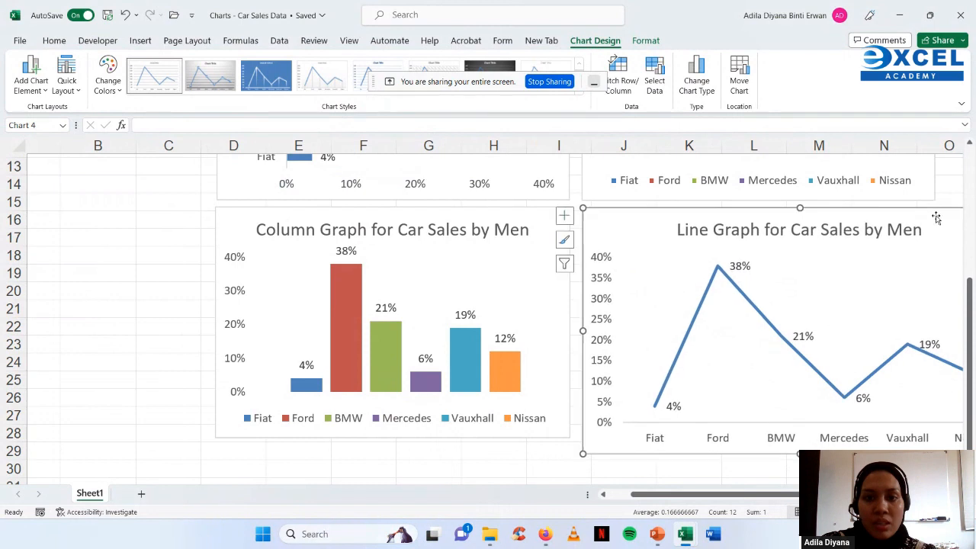
{"action": "scroll", "coordinate": [937, 215], "scroll_direction": "right", "scroll_amount": 1}
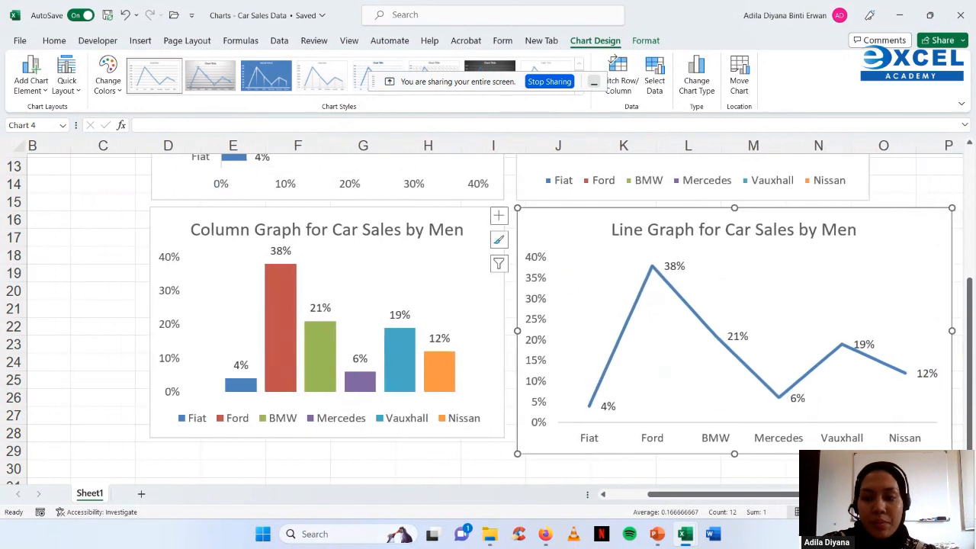
{"action": "left_click_drag", "start_coordinate": [951, 453], "coordinate": [869, 441]}
{"action": "left_click", "coordinate": [877, 433]}
{"action": "scroll", "coordinate": [877, 433], "scroll_direction": "down", "scroll_amount": 3}
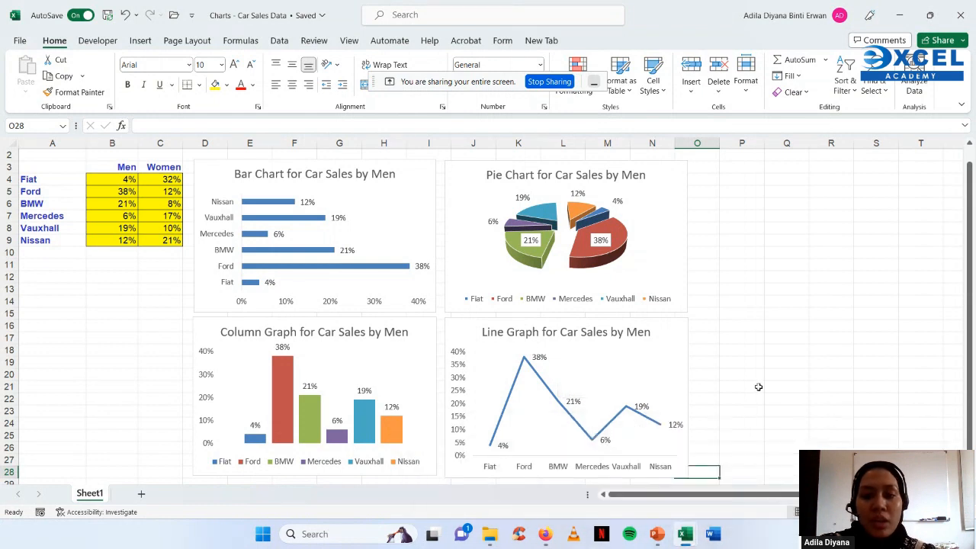
- Switch to the open workbook "Charts - Actual vs Target"
{"action": "mouse_move", "coordinate": [691, 544]}
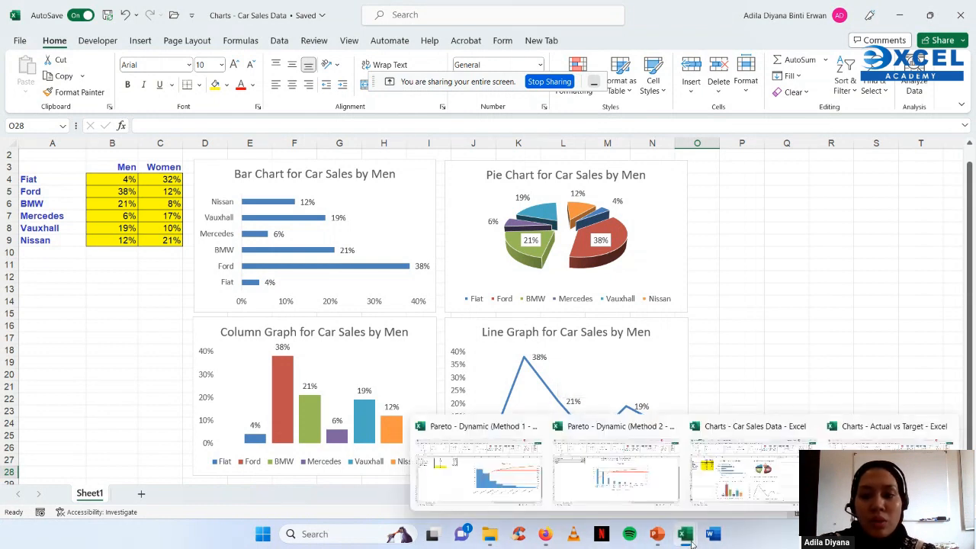
{"action": "left_click", "coordinate": [884, 431]}
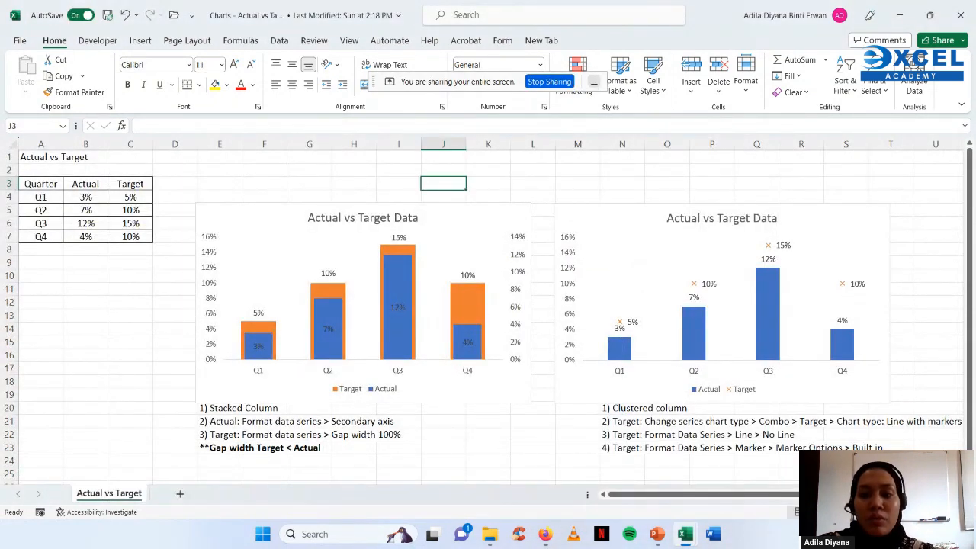
{"action": "scroll", "coordinate": [488, 305], "scroll_direction": "up", "scroll_amount": 1, "text": "ctrl"}
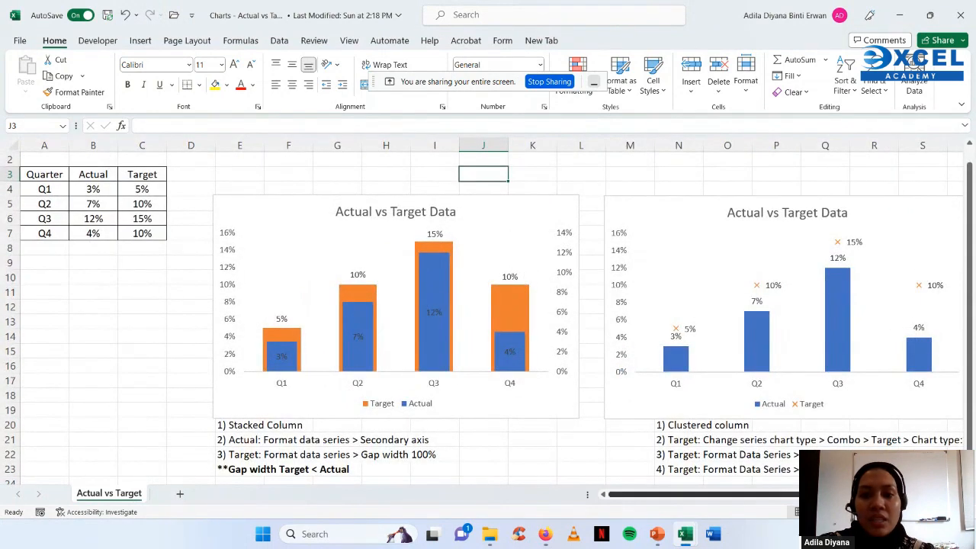
- Examine how the two finished Actual vs Target charts show quarterly targets, one with overlapping columns and one with columns and X markers
{"action": "scroll", "coordinate": [488, 305], "scroll_direction": "right", "scroll_amount": 2}
{"action": "scroll", "coordinate": [488, 305], "scroll_direction": "right", "scroll_amount": 1}
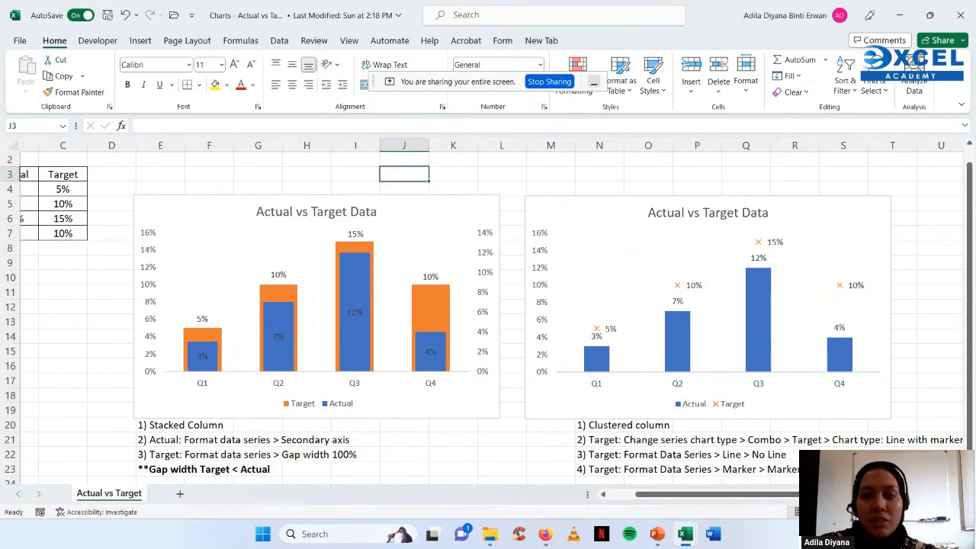
{"action": "scroll", "coordinate": [721, 455], "scroll_direction": "left", "scroll_amount": 3}
{"action": "scroll", "coordinate": [722, 455], "scroll_direction": "up", "scroll_amount": 3, "text": "ctrl"}
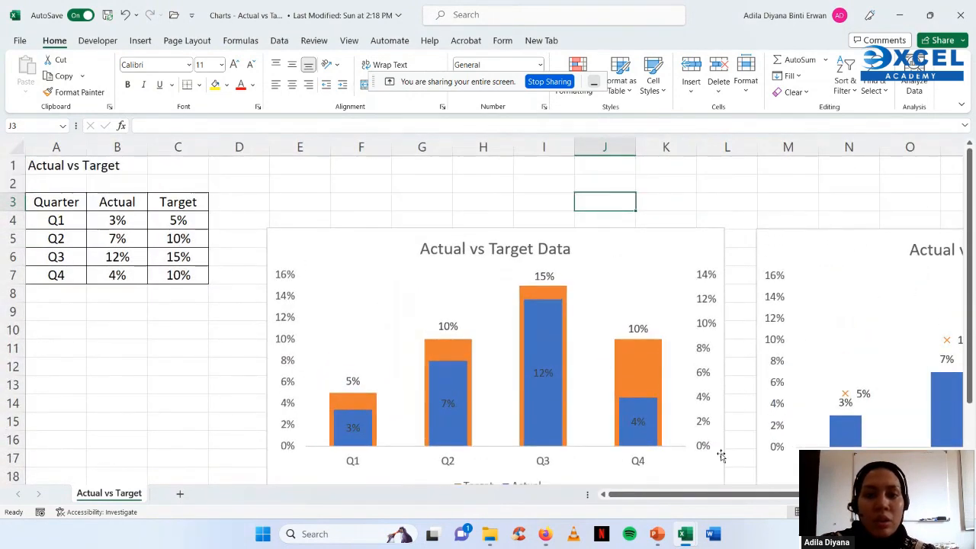
{"action": "scroll", "coordinate": [721, 455], "scroll_direction": "down", "scroll_amount": 1}
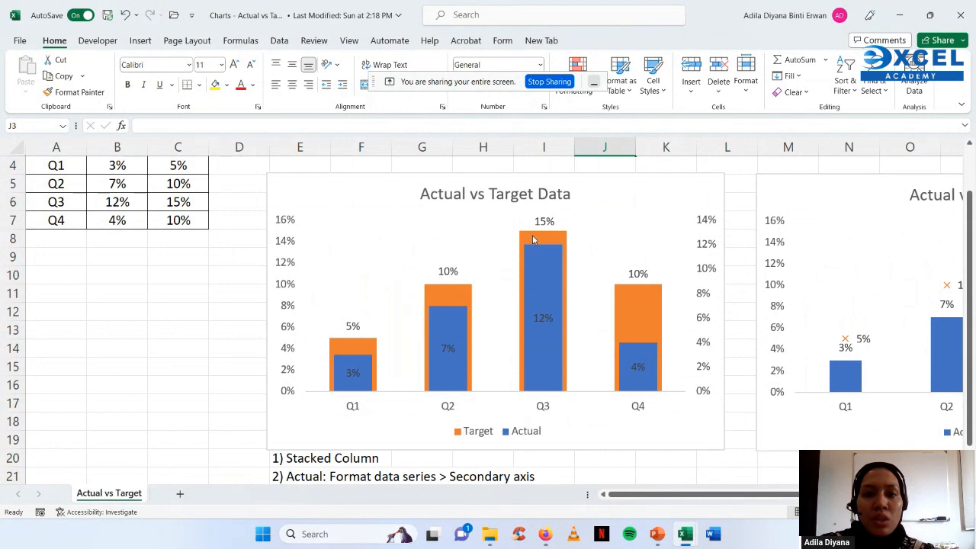
{"action": "mouse_move", "coordinate": [533, 240]}
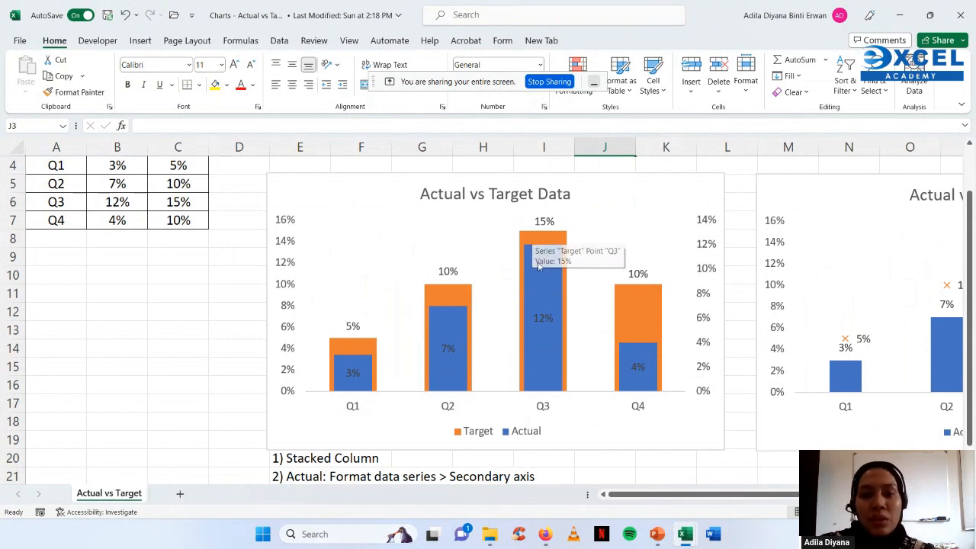
{"action": "mouse_move", "coordinate": [539, 282]}
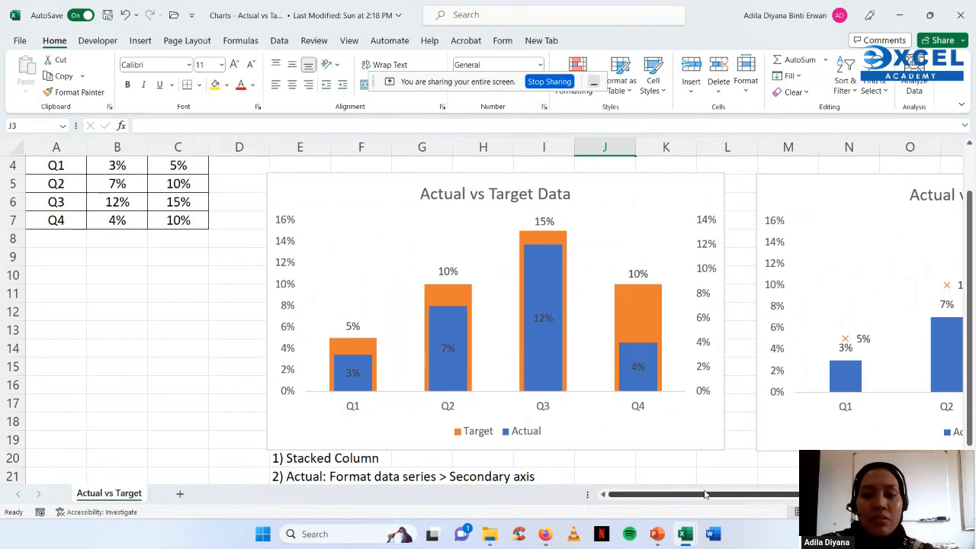
{"action": "left_click_drag", "start_coordinate": [713, 495], "coordinate": [802, 492]}
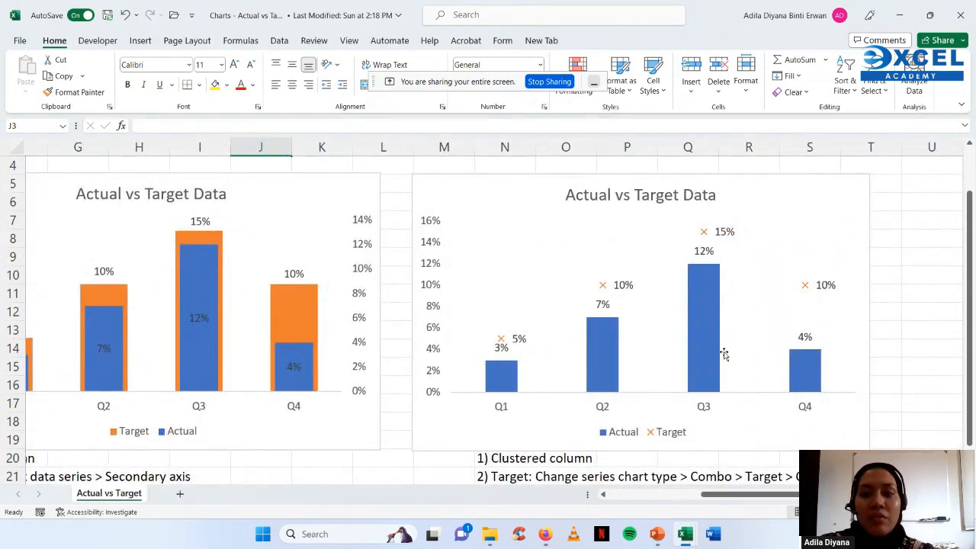
{"action": "mouse_move", "coordinate": [698, 353]}
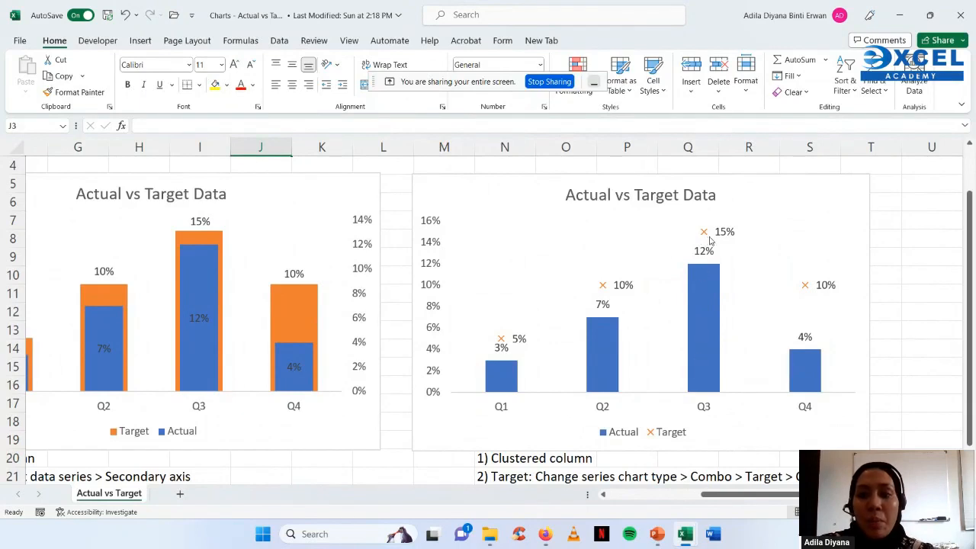
{"action": "mouse_move", "coordinate": [707, 241]}
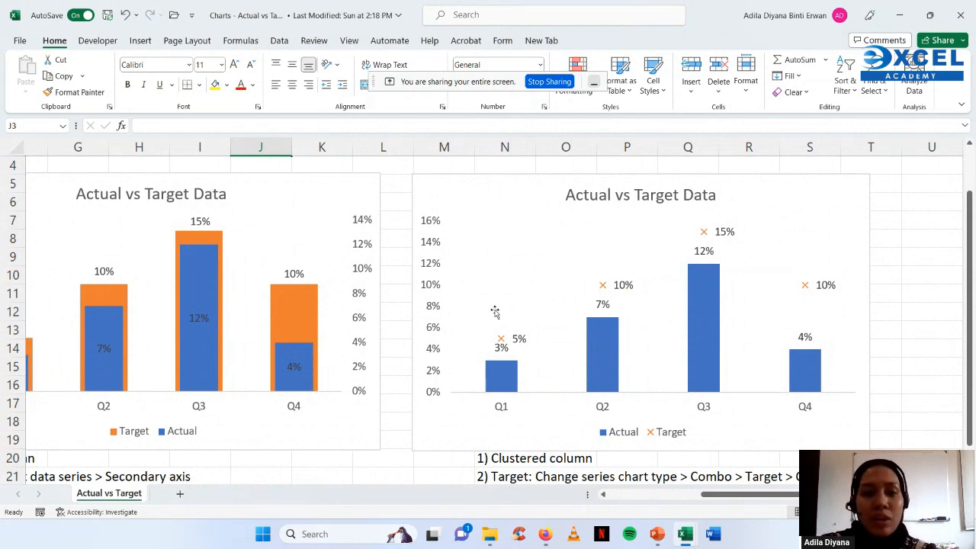
- Examine the Quarter, Actual and Target columns of the source table in cells A3:C7
{"action": "scroll", "coordinate": [308, 345], "scroll_direction": "left", "scroll_amount": 6}
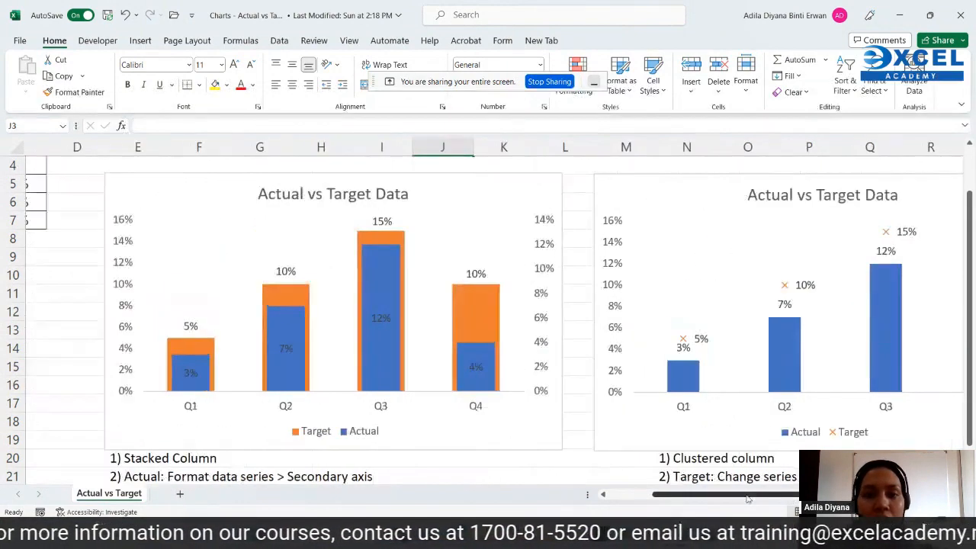
{"action": "scroll", "coordinate": [264, 377], "scroll_direction": "up", "scroll_amount": 1}
{"action": "left_click_drag", "start_coordinate": [69, 202], "coordinate": [184, 275]}
{"action": "left_click", "coordinate": [57, 205]}
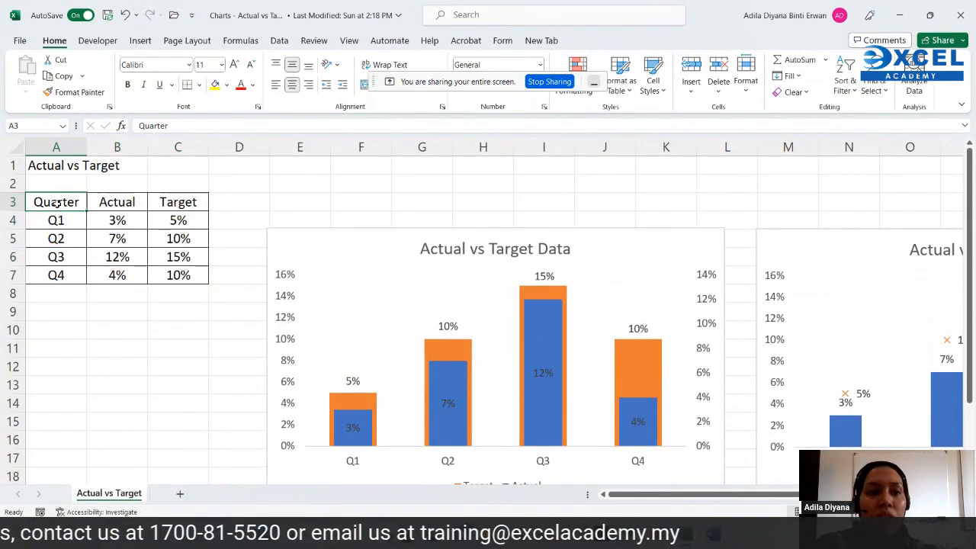
{"action": "left_click", "coordinate": [120, 220]}
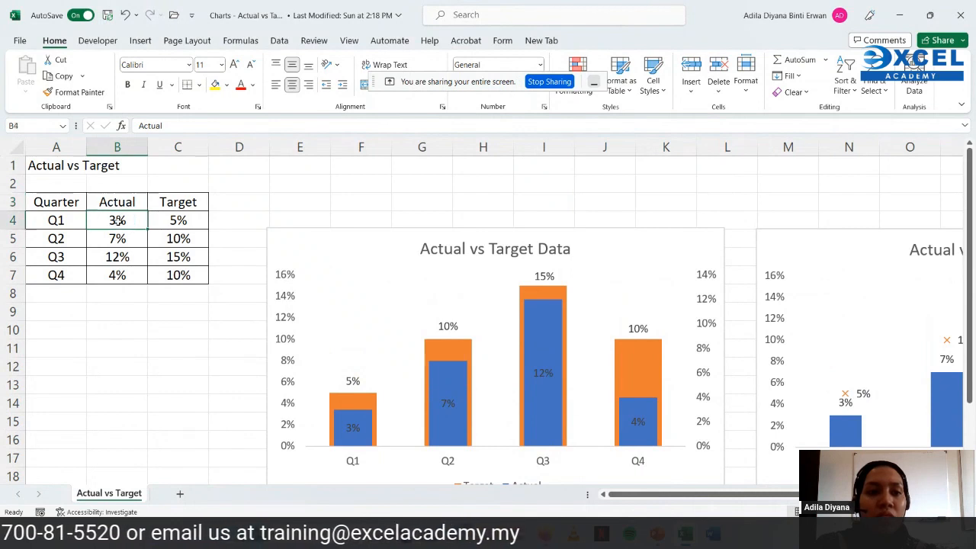
{"action": "left_click", "coordinate": [183, 201]}
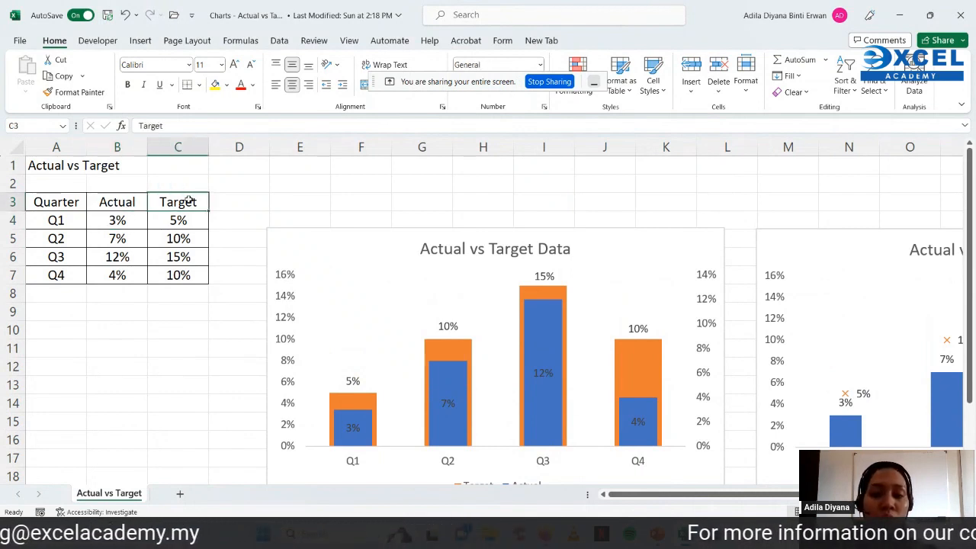
- Review the construction notes from row 20 down beneath the stacked column and clustered column charts, alongside the charts they describe
{"action": "scroll", "coordinate": [541, 303], "scroll_direction": "down", "scroll_amount": 5}
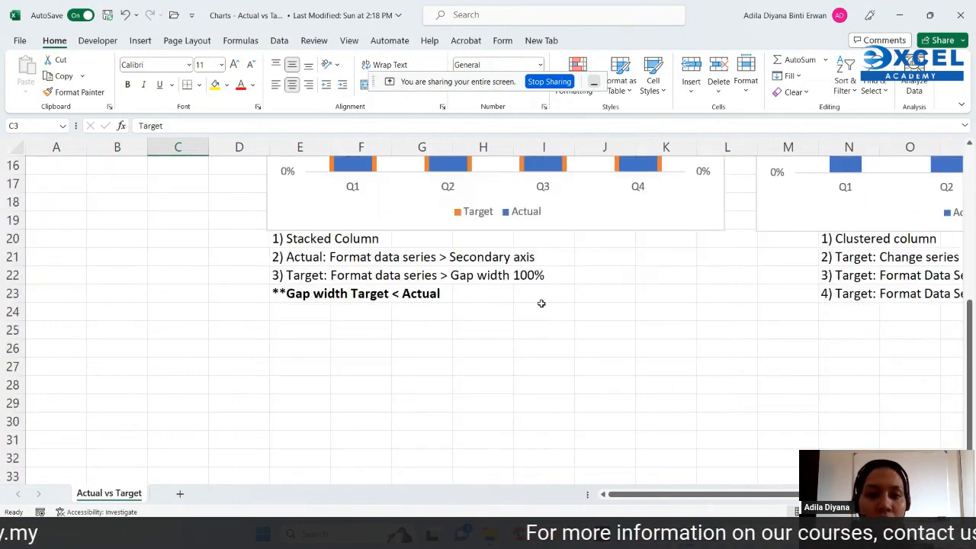
{"action": "scroll", "coordinate": [542, 302], "scroll_direction": "up", "scroll_amount": 3}
{"action": "scroll", "coordinate": [541, 308], "scroll_direction": "down", "scroll_amount": 1}
{"action": "left_click_drag", "start_coordinate": [277, 349], "coordinate": [279, 404]}
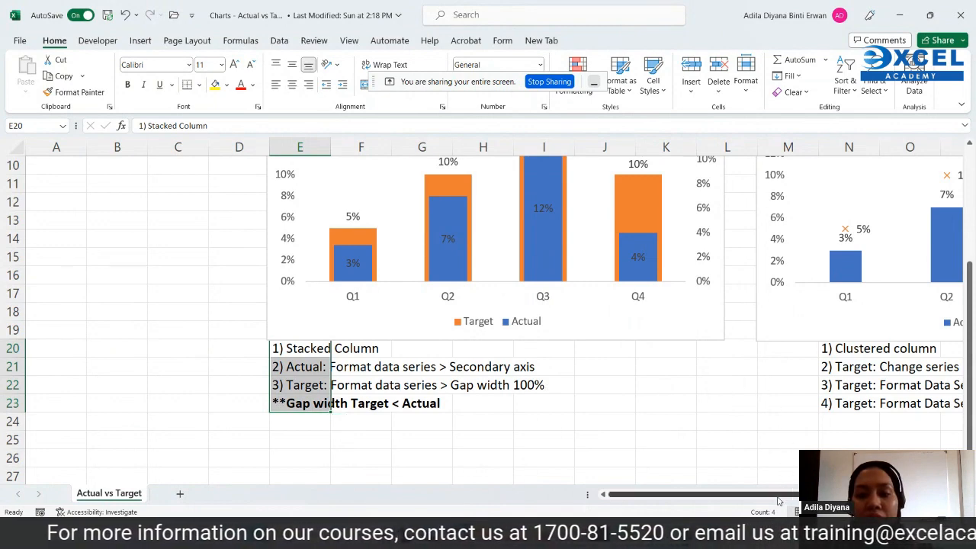
{"action": "scroll", "coordinate": [488, 305], "scroll_direction": "right", "scroll_amount": 5}
{"action": "scroll", "coordinate": [764, 482], "scroll_direction": "up", "scroll_amount": 2}
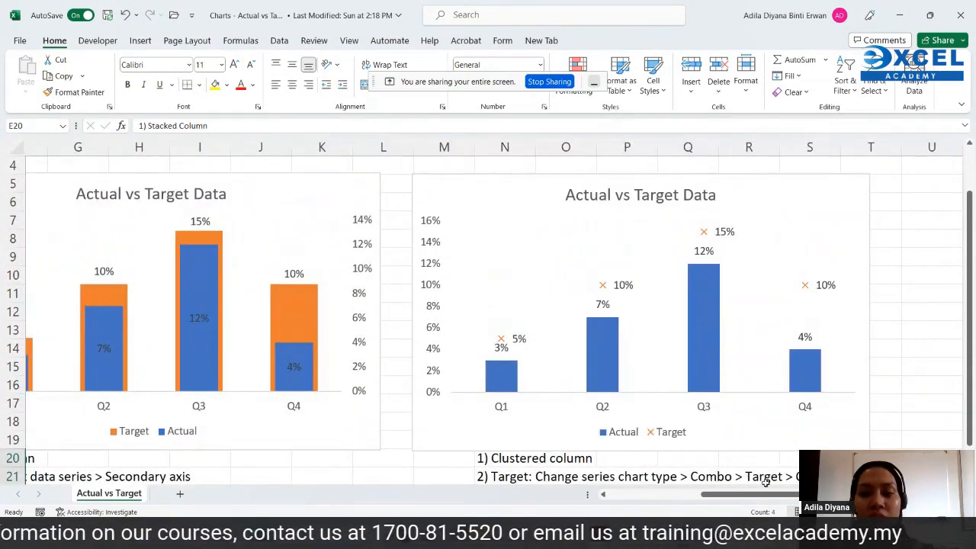
{"action": "scroll", "coordinate": [765, 488], "scroll_direction": "left", "scroll_amount": 4}
{"action": "scroll", "coordinate": [645, 450], "scroll_direction": "down", "scroll_amount": 2}
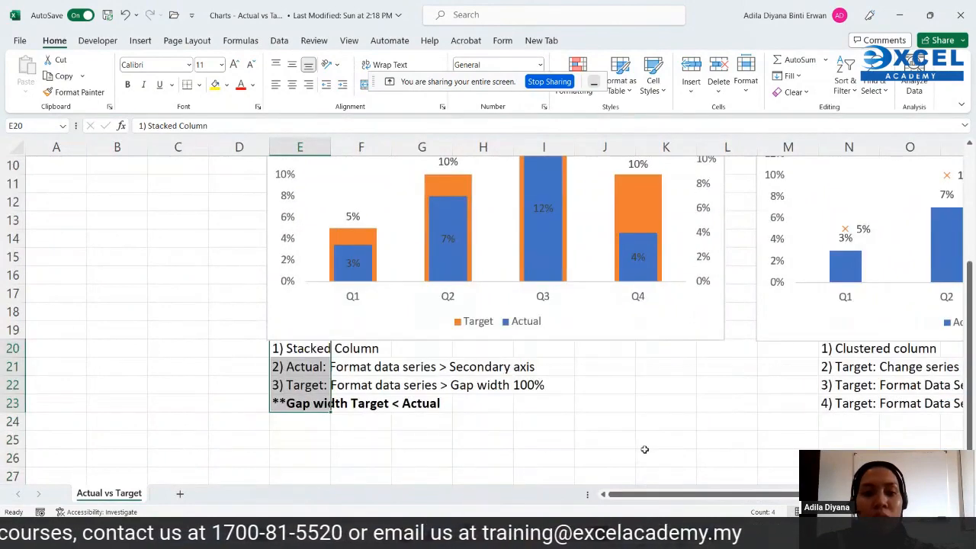
{"action": "left_click", "coordinate": [543, 458]}
{"action": "scroll", "coordinate": [562, 384], "scroll_direction": "up", "scroll_amount": 3}
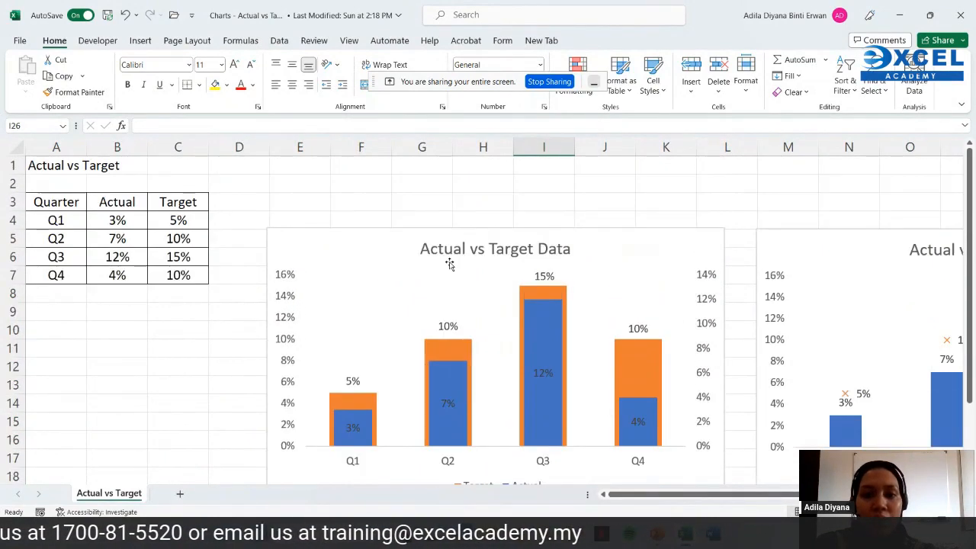
{"action": "scroll", "coordinate": [574, 413], "scroll_direction": "down", "scroll_amount": 1}
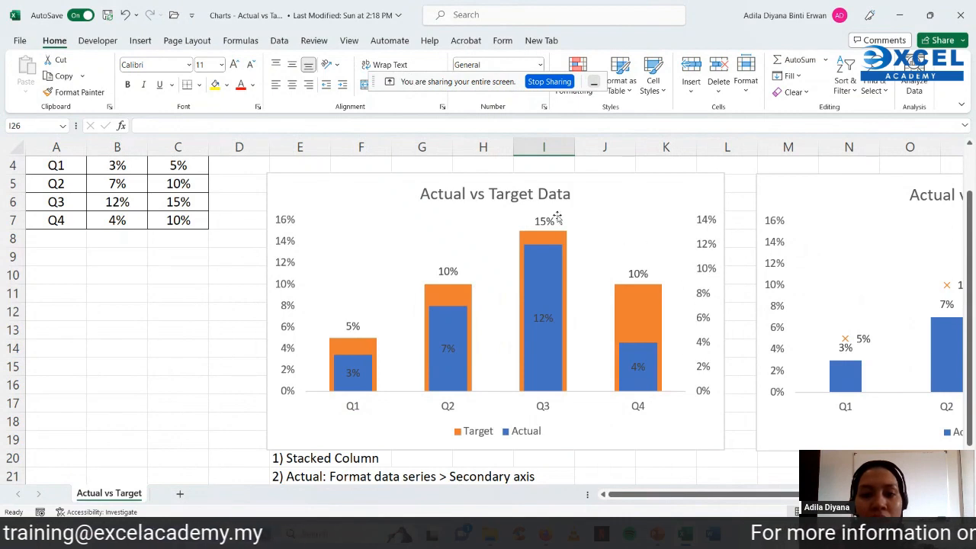
- Read the stacked column construction steps and the gap width rule in rows 20 to 23 beneath the first finished chart
{"action": "scroll", "coordinate": [571, 359], "scroll_direction": "down", "scroll_amount": 1}
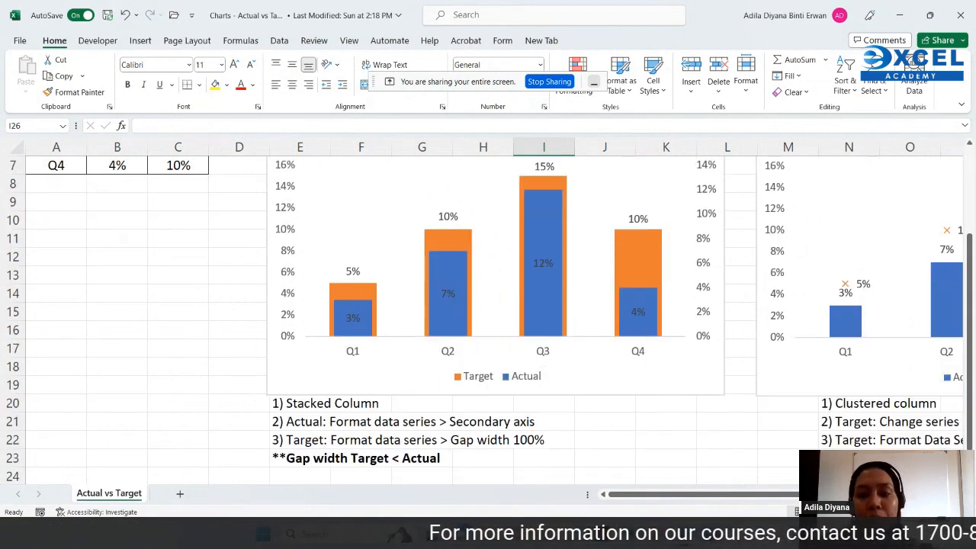
{"action": "scroll", "coordinate": [272, 355], "scroll_direction": "up", "scroll_amount": 1, "text": "ctrl"}
{"action": "scroll", "coordinate": [273, 354], "scroll_direction": "down", "scroll_amount": 1}
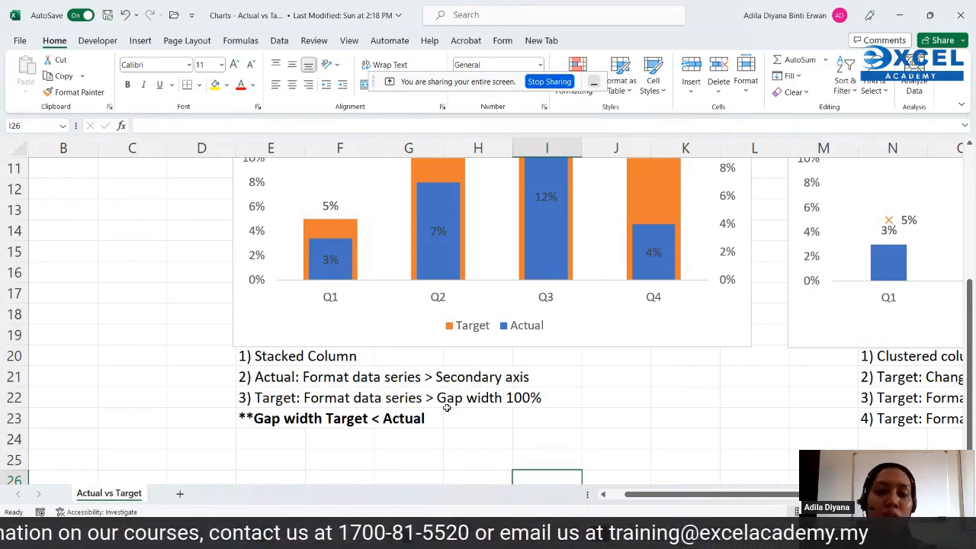
{"action": "left_click", "coordinate": [616, 496]}
{"action": "scroll", "coordinate": [616, 496], "scroll_direction": "up", "scroll_amount": 4}
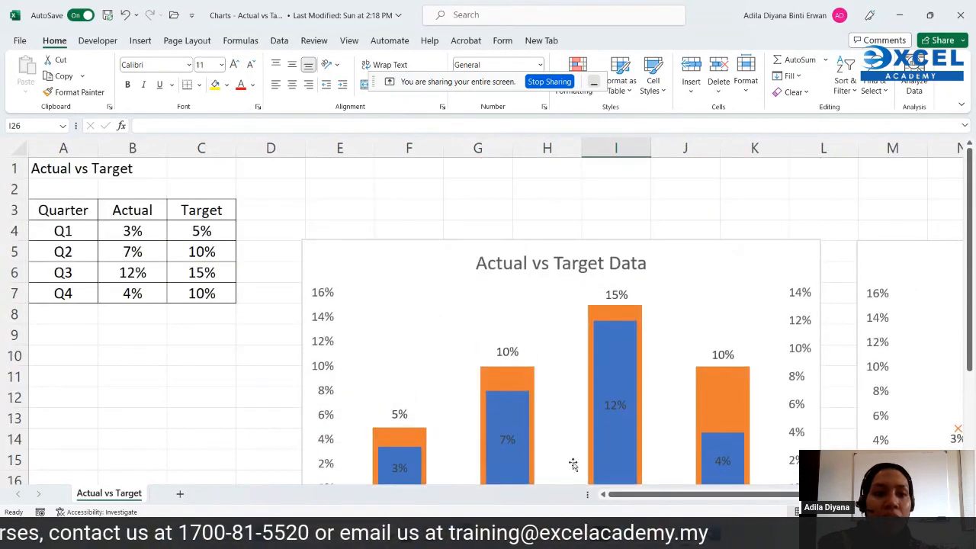
- Insert a Stacked Column chart from the quarterly table A3:C7, with the quarters as categories and Actual and Target as series
{"action": "left_click", "coordinate": [80, 215]}
{"action": "mouse_move", "coordinate": [80, 214]}
{"action": "left_mouse_down"}
{"action": "mouse_move", "coordinate": [195, 271]}
{"action": "mouse_move", "coordinate": [192, 291]}
{"action": "left_mouse_up"}
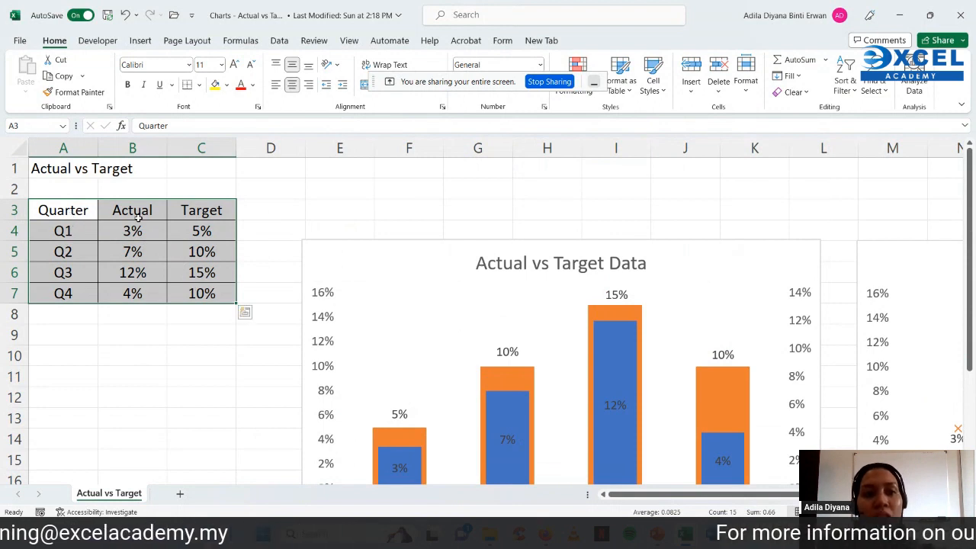
{"action": "scroll", "coordinate": [207, 212], "scroll_direction": "down", "scroll_amount": 3}
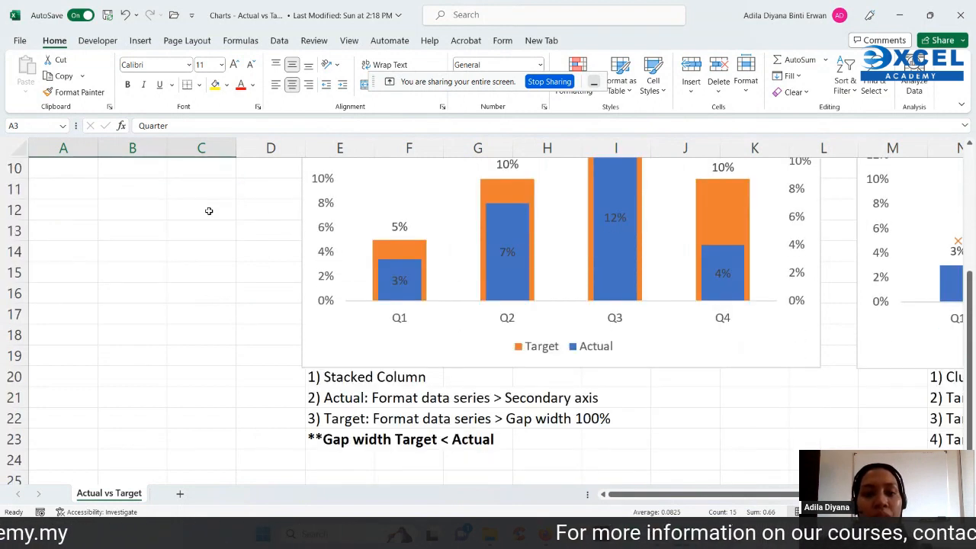
{"action": "left_click", "coordinate": [140, 40]}
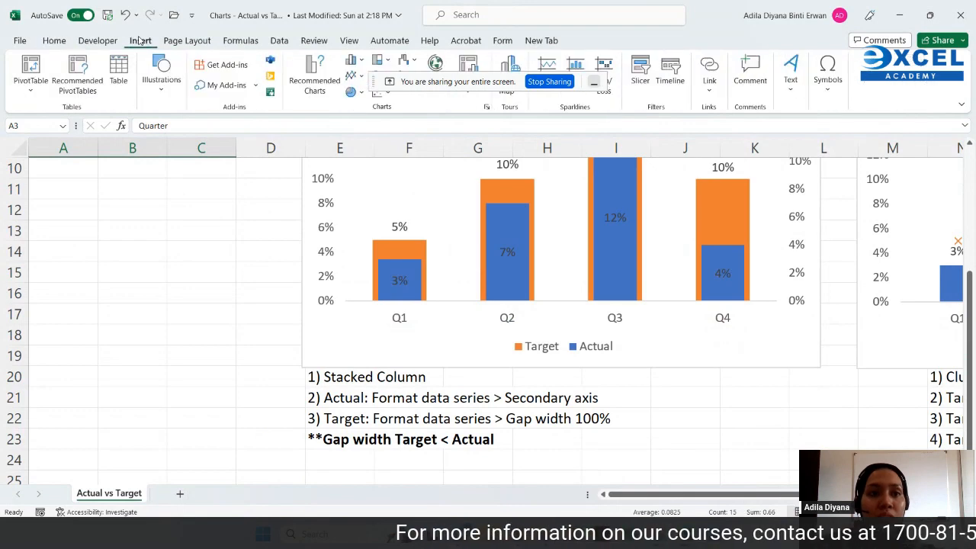
{"action": "left_click", "coordinate": [319, 86]}
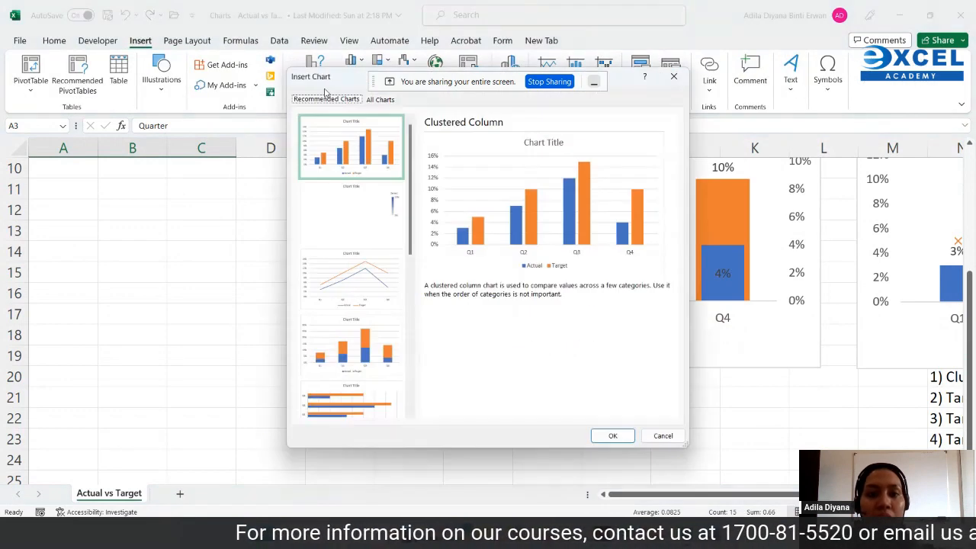
{"action": "left_click", "coordinate": [376, 101]}
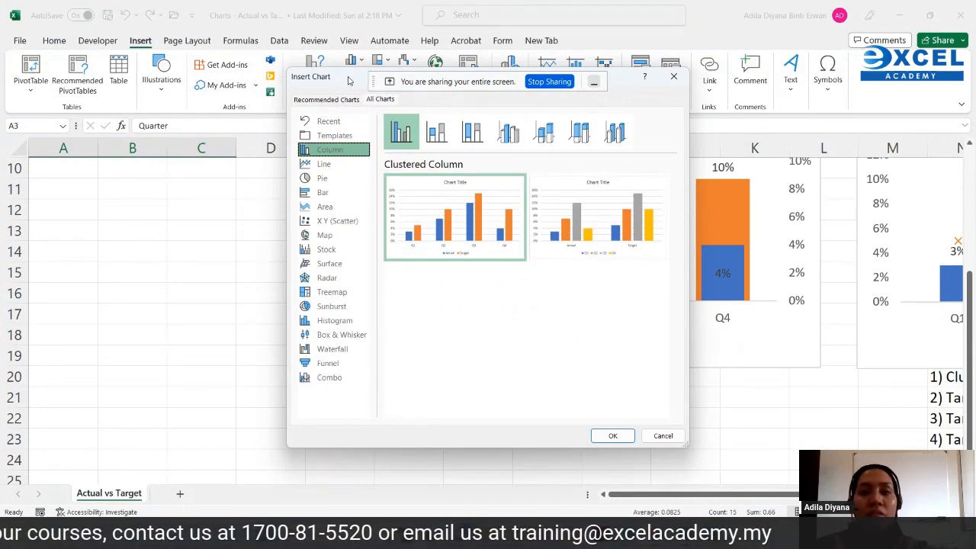
{"action": "left_click_drag", "start_coordinate": [349, 80], "coordinate": [693, 137]}
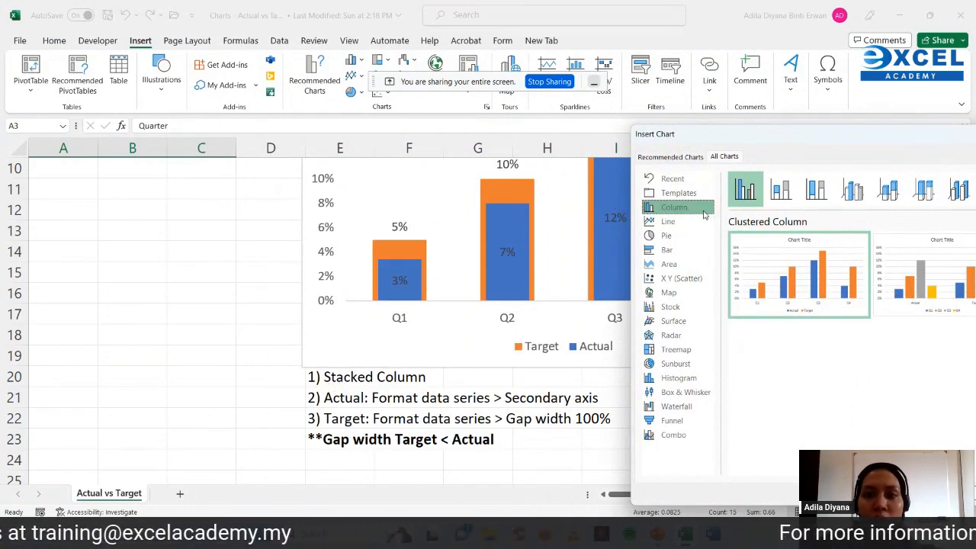
{"action": "left_click_drag", "start_coordinate": [810, 134], "coordinate": [750, 152]}
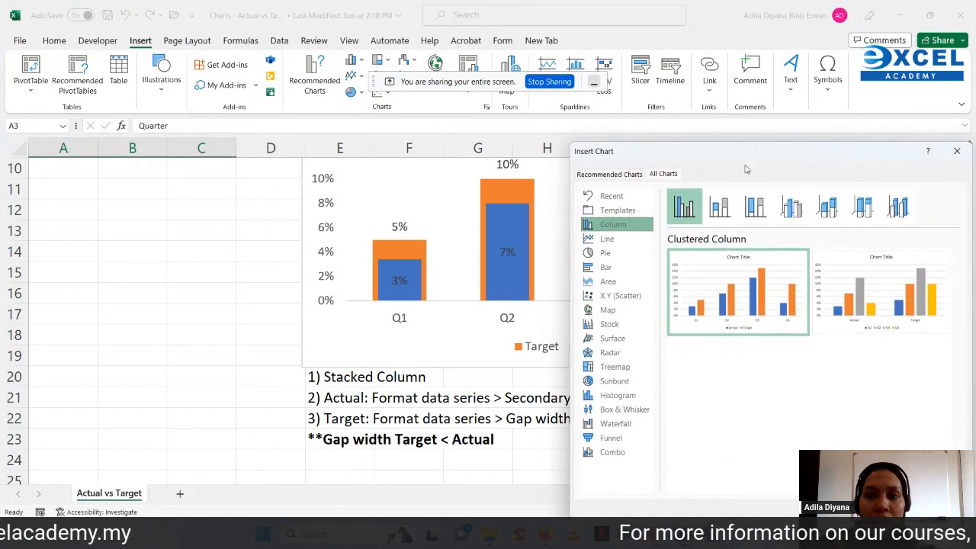
{"action": "left_click", "coordinate": [724, 219]}
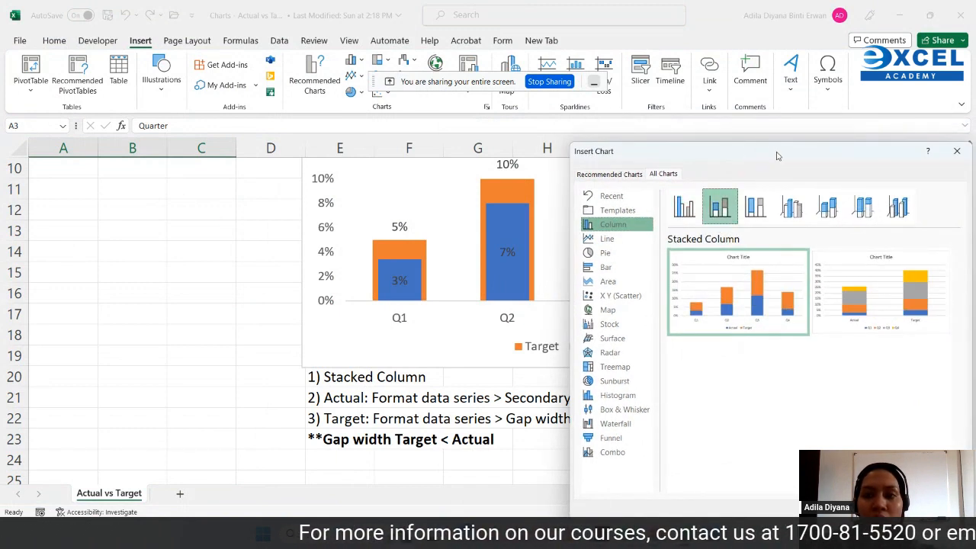
{"action": "left_click_drag", "start_coordinate": [778, 153], "coordinate": [736, 126]}
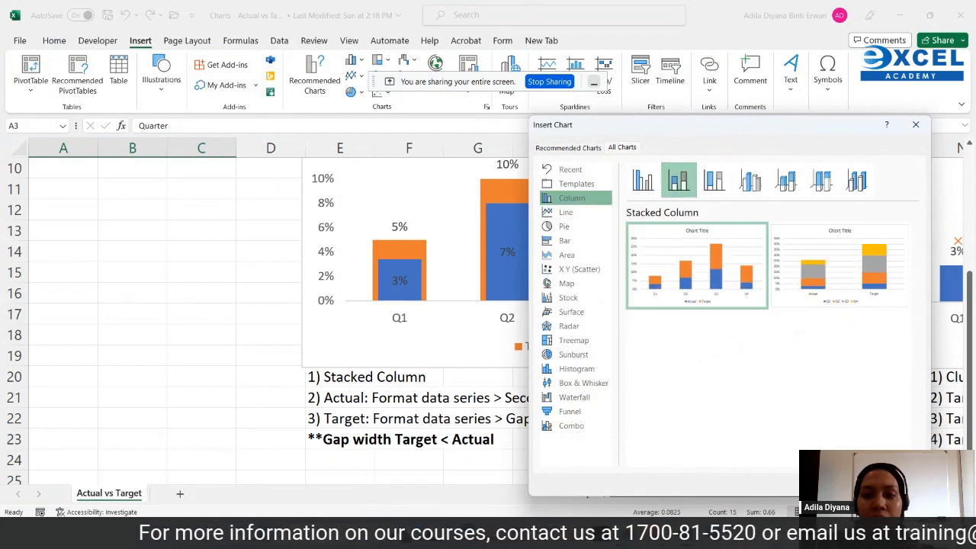
{"action": "left_click", "coordinate": [846, 478]}
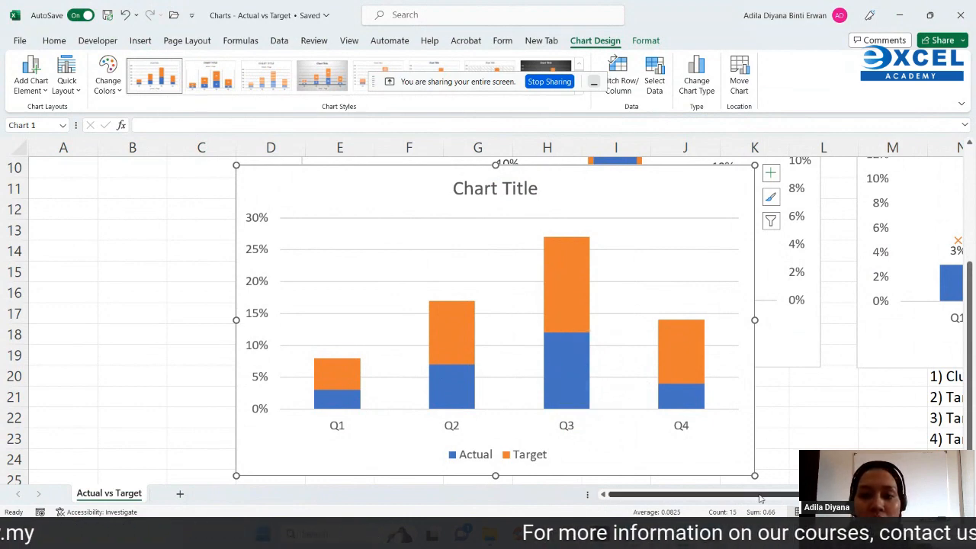
- Move the new stacked column chart beside the first finished chart, with its left edge at column L
{"action": "scroll", "coordinate": [562, 303], "scroll_direction": "right", "scroll_amount": 3}
{"action": "left_click_drag", "start_coordinate": [185, 187], "coordinate": [766, 177]}
{"action": "scroll", "coordinate": [310, 450], "scroll_direction": "left", "scroll_amount": 3}
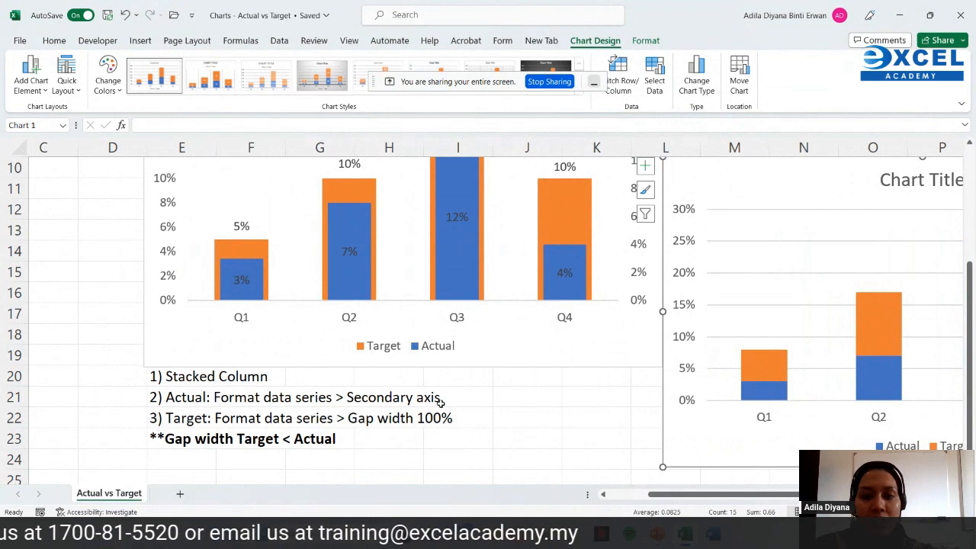
- Plot the new chart's Actual series on the secondary axis and close the series formatting options
{"action": "left_click_drag", "start_coordinate": [734, 495], "coordinate": [750, 498]}
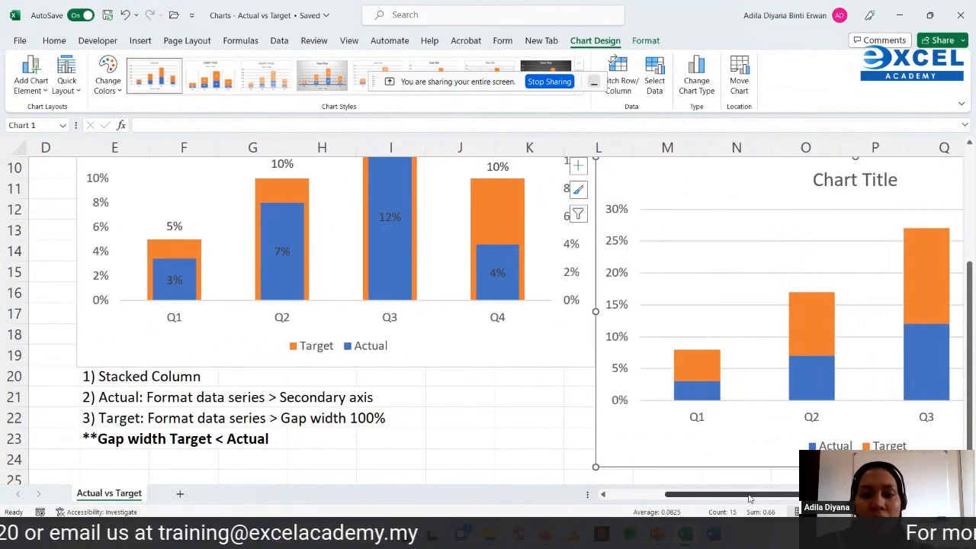
{"action": "mouse_move", "coordinate": [707, 397]}
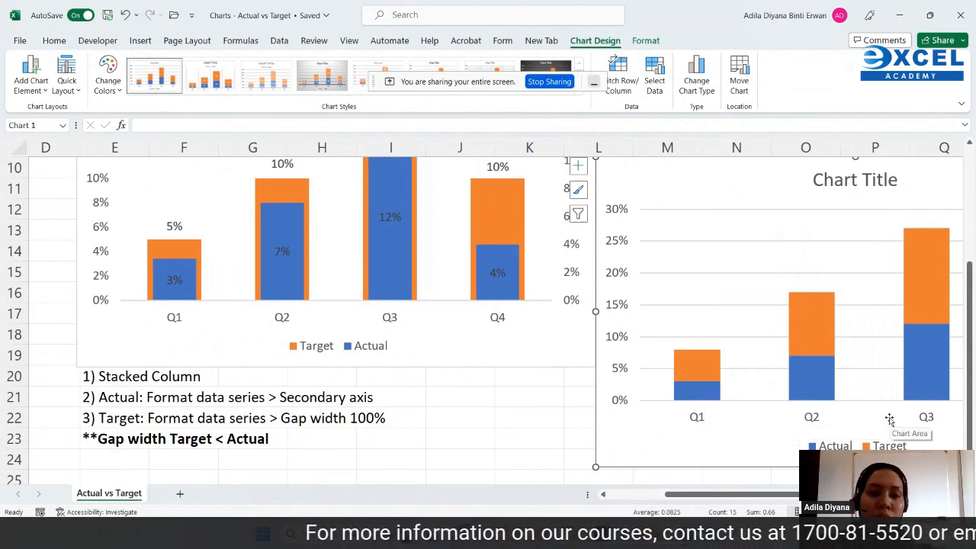
{"action": "right_click", "coordinate": [813, 389]}
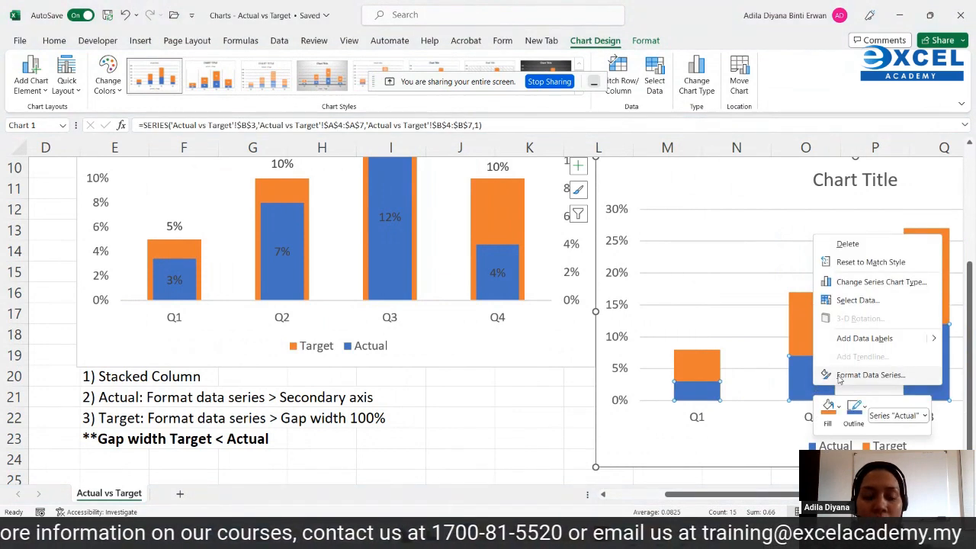
{"action": "left_click", "coordinate": [839, 375]}
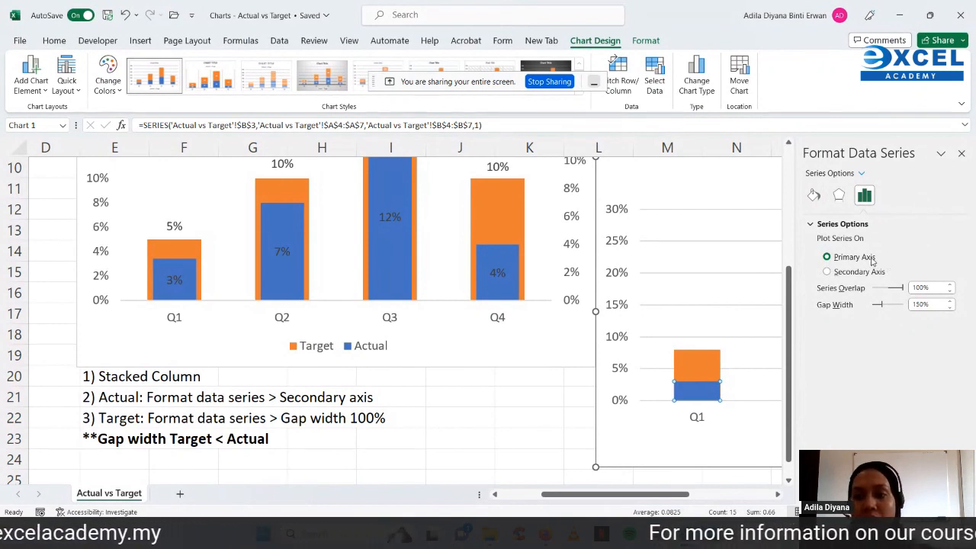
{"action": "left_click", "coordinate": [855, 277]}
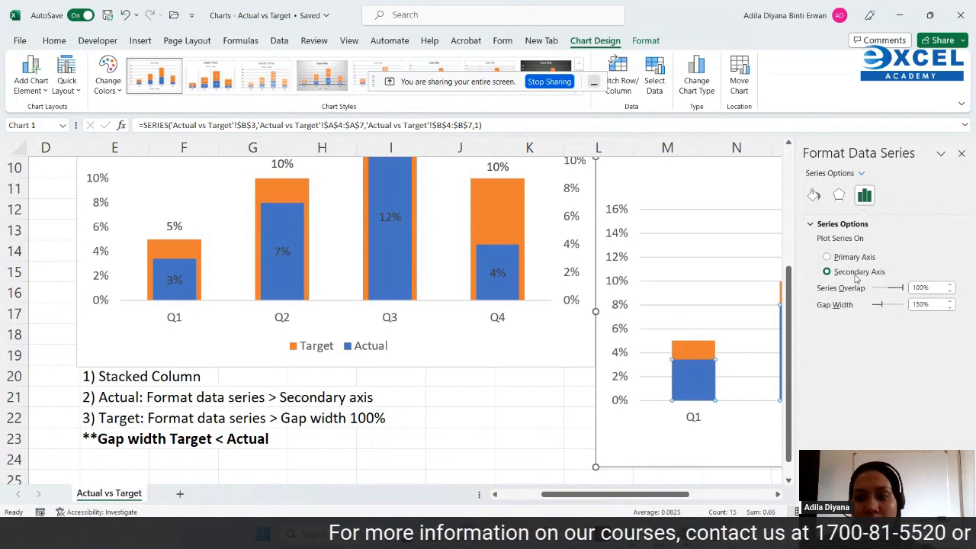
{"action": "left_click", "coordinate": [962, 153]}
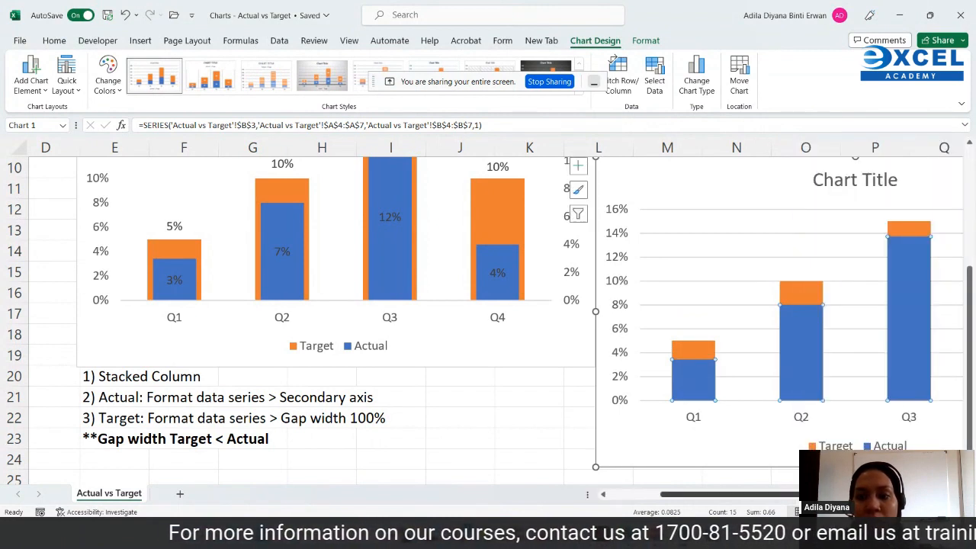
- Set the gap width of the new chart's Target series to 100%
{"action": "scroll", "coordinate": [700, 315], "scroll_direction": "right", "scroll_amount": 3}
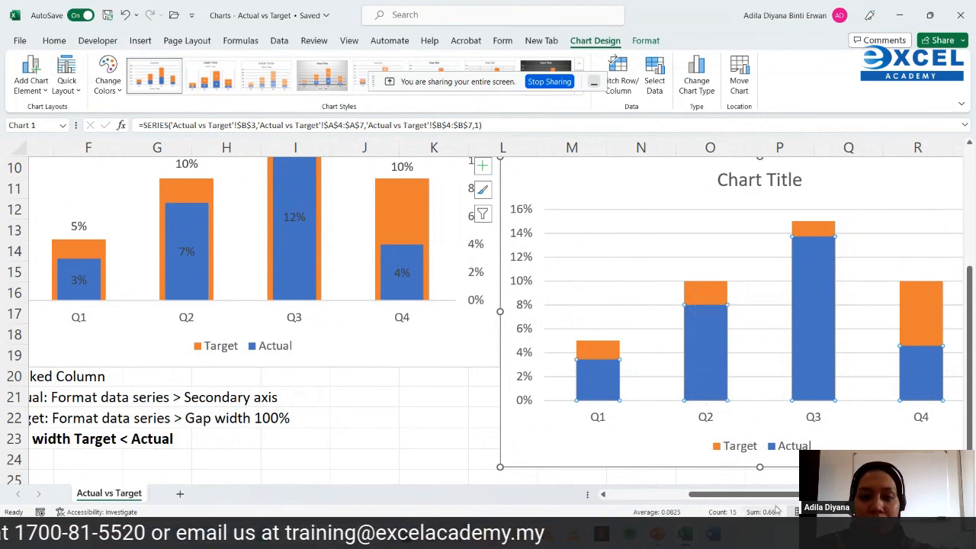
{"action": "scroll", "coordinate": [777, 499], "scroll_direction": "left", "scroll_amount": 2}
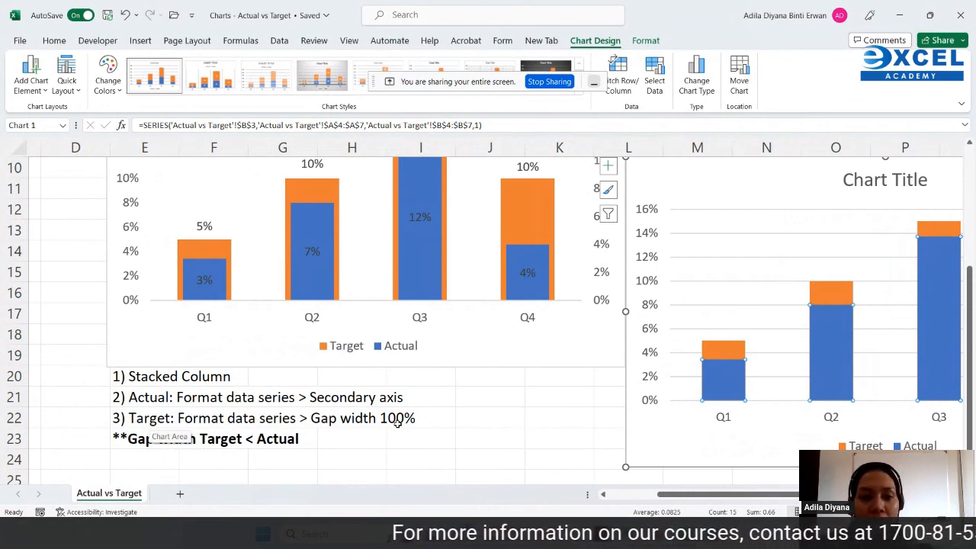
{"action": "left_click", "coordinate": [734, 356]}
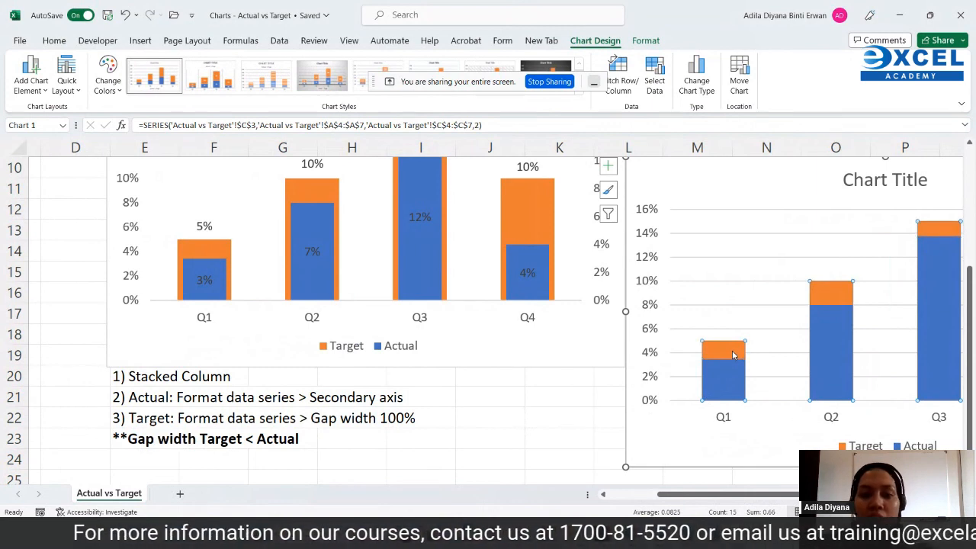
{"action": "right_click", "coordinate": [732, 352]}
{"action": "left_click", "coordinate": [775, 492]}
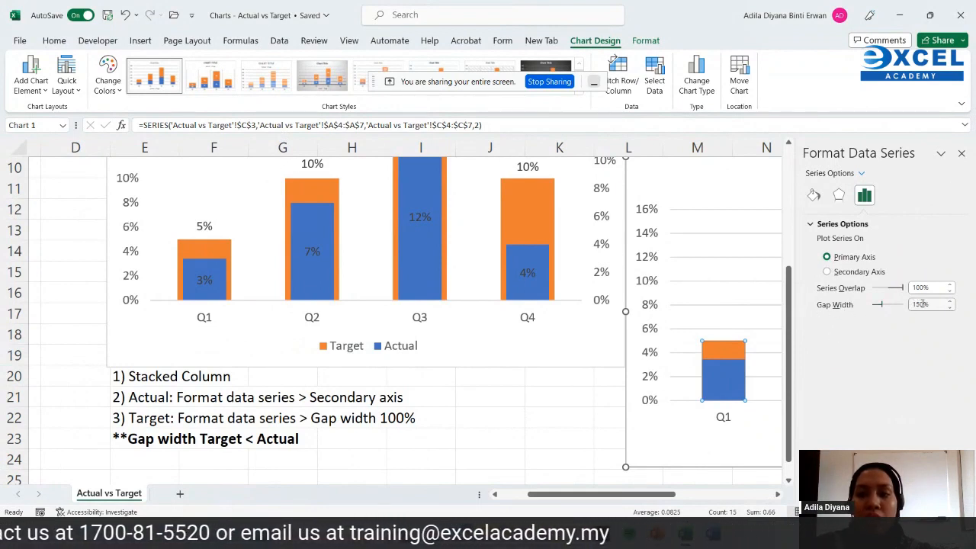
{"action": "left_click", "coordinate": [952, 309]}
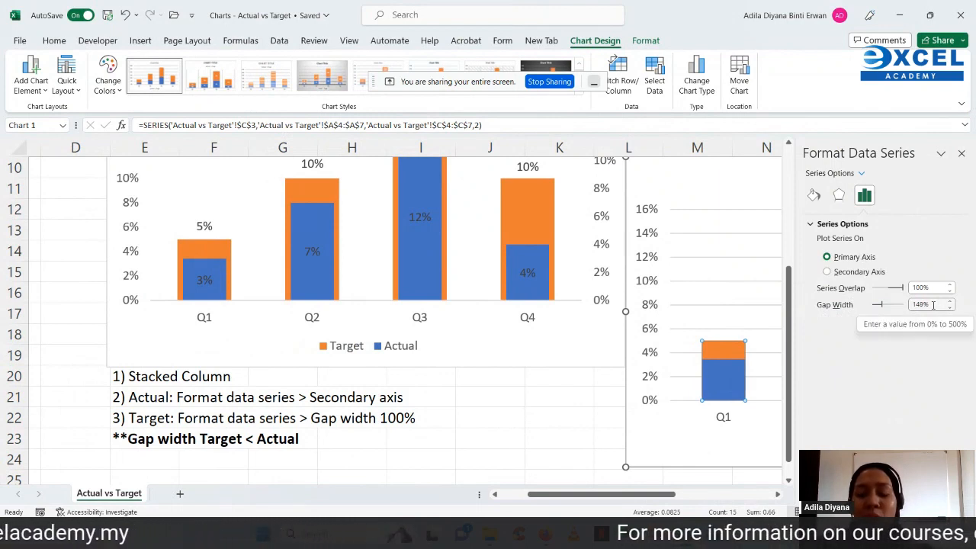
{"action": "left_click", "coordinate": [933, 304]}
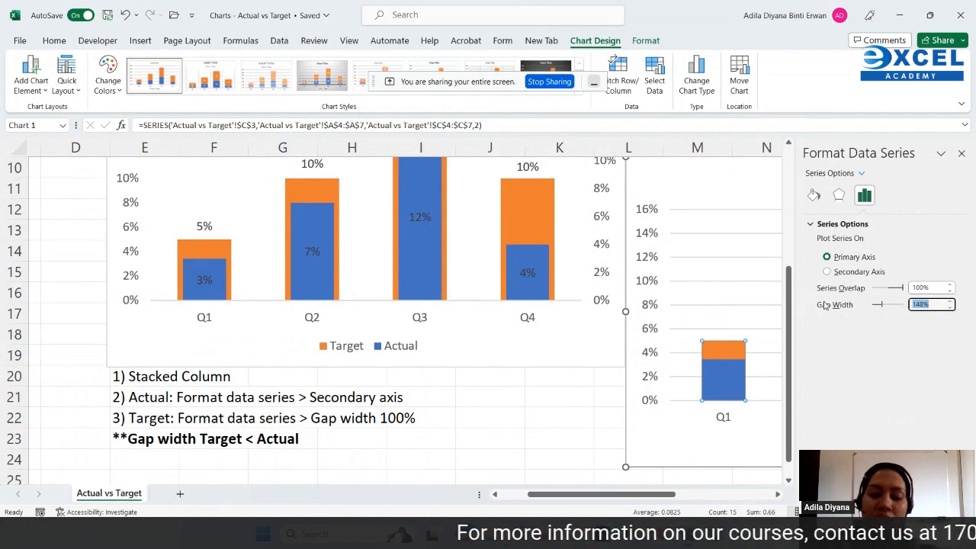
{"action": "key", "text": "BackSpace"}
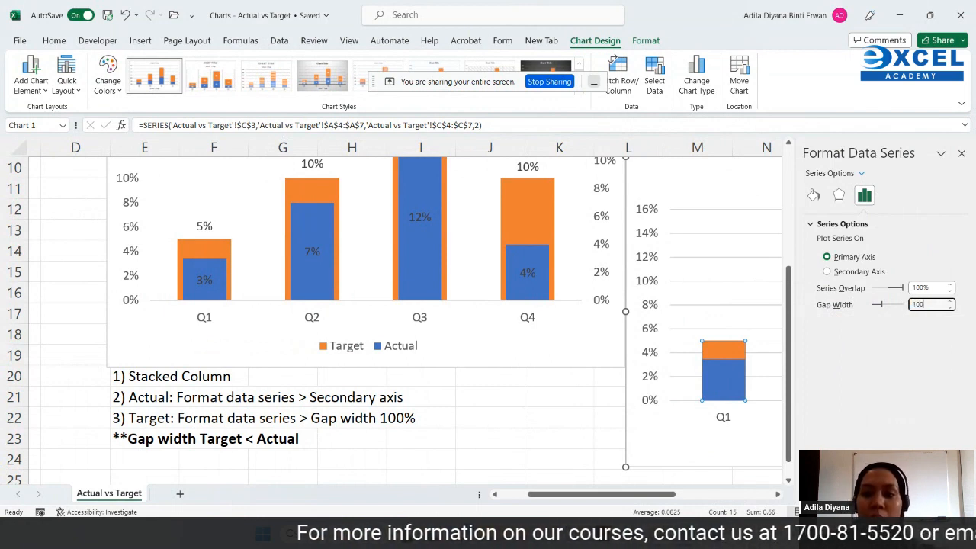
{"action": "type", "text": "100"}
{"action": "key", "text": "Return"}
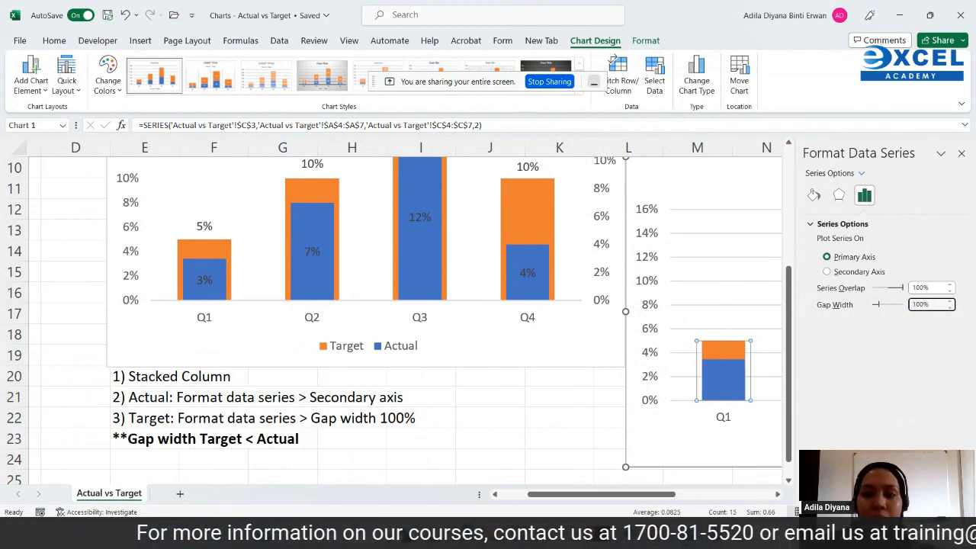
- Inspect the Target columns behind the Actual columns in the new chart, comparing the Q1 column with the other quarters and checking the series options
{"action": "left_click_drag", "start_coordinate": [566, 497], "coordinate": [572, 497]}
{"action": "left_click_drag", "start_coordinate": [575, 496], "coordinate": [642, 492]}
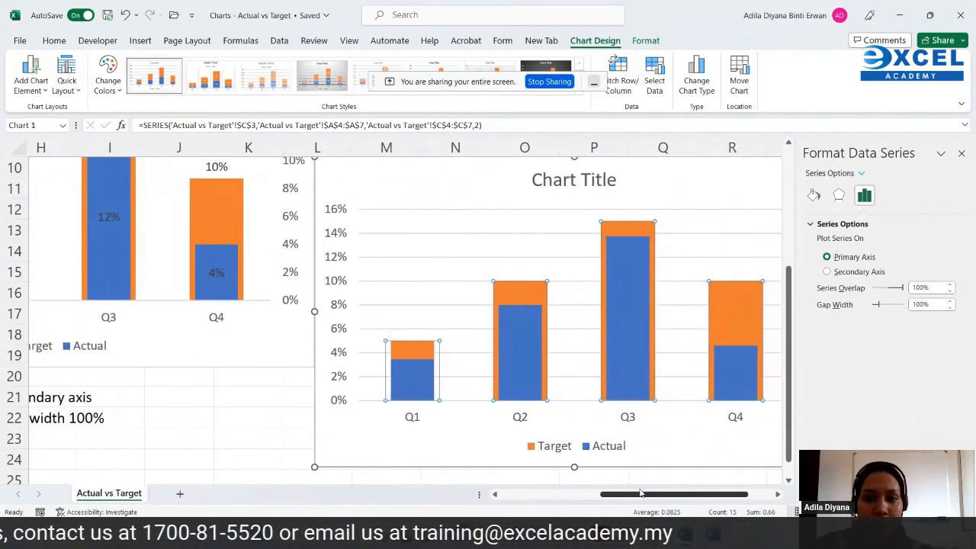
{"action": "left_click", "coordinate": [693, 478]}
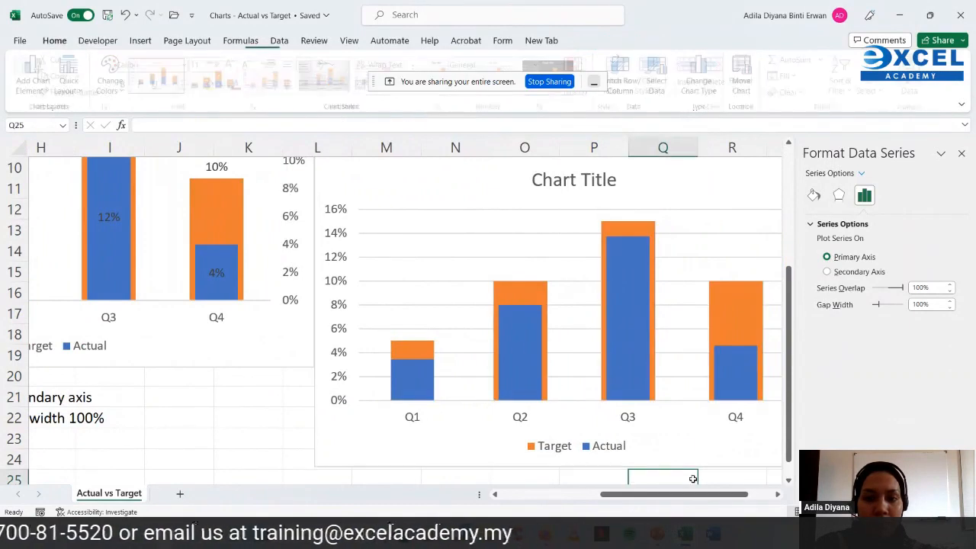
{"action": "left_click", "coordinate": [748, 307]}
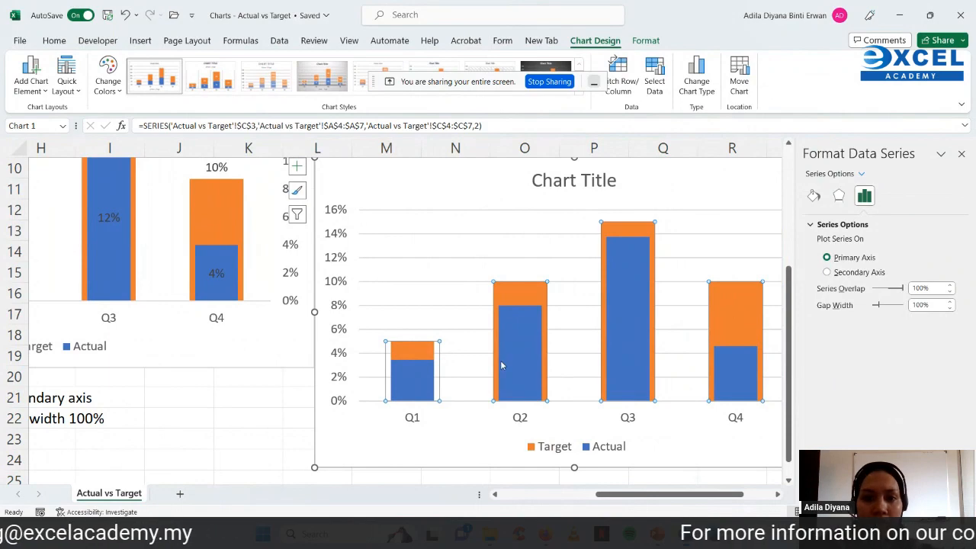
{"action": "left_click", "coordinate": [421, 348]}
{"action": "left_click", "coordinate": [279, 436]}
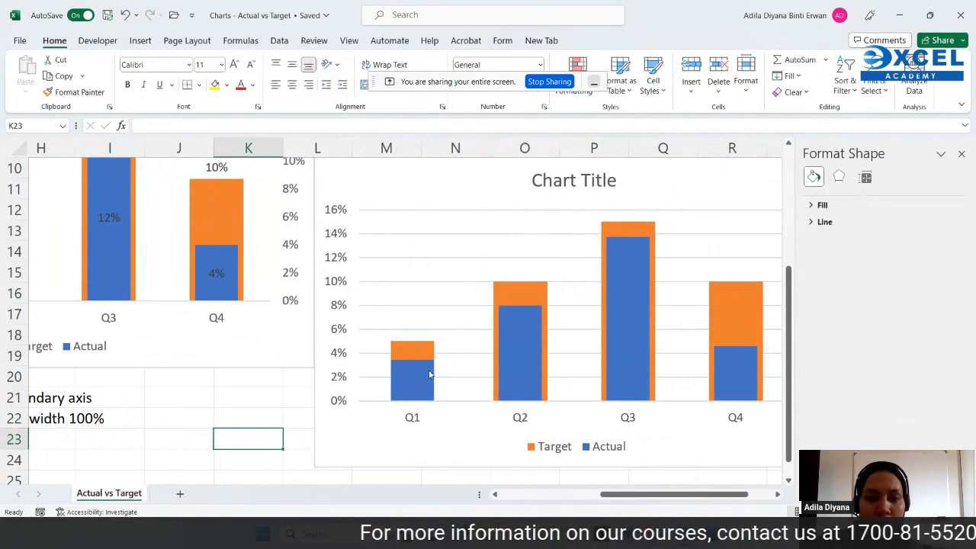
{"action": "left_click", "coordinate": [412, 350]}
{"action": "right_click", "coordinate": [410, 351]}
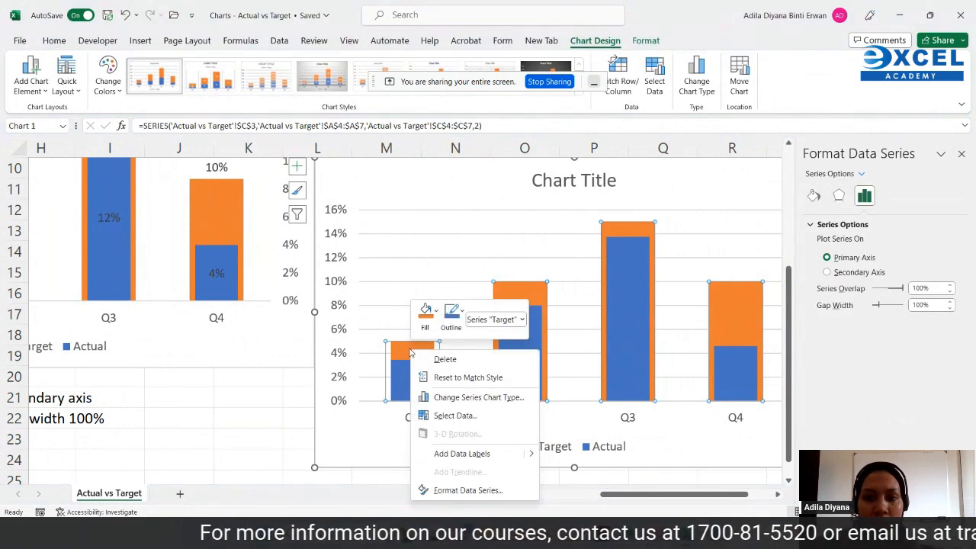
{"action": "left_click", "coordinate": [460, 494]}
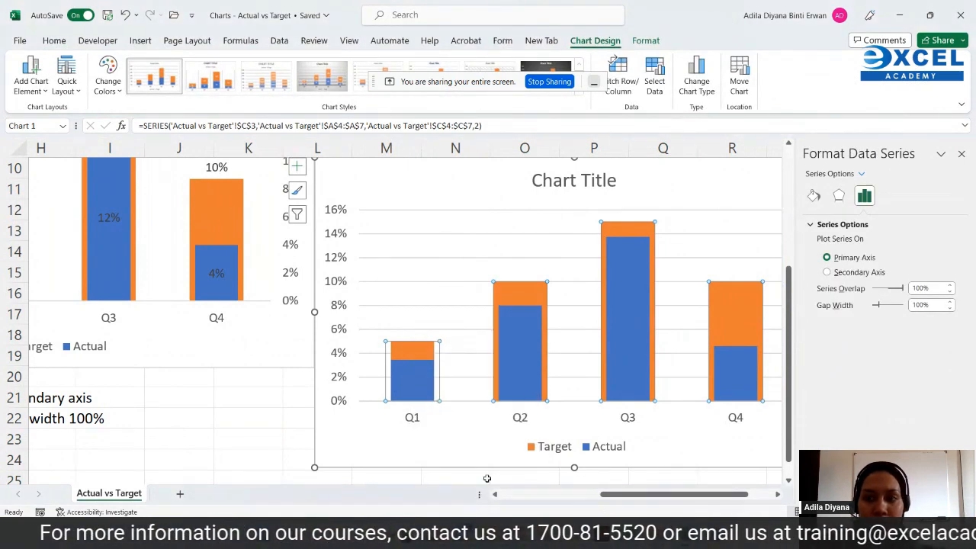
{"action": "left_click", "coordinate": [455, 473]}
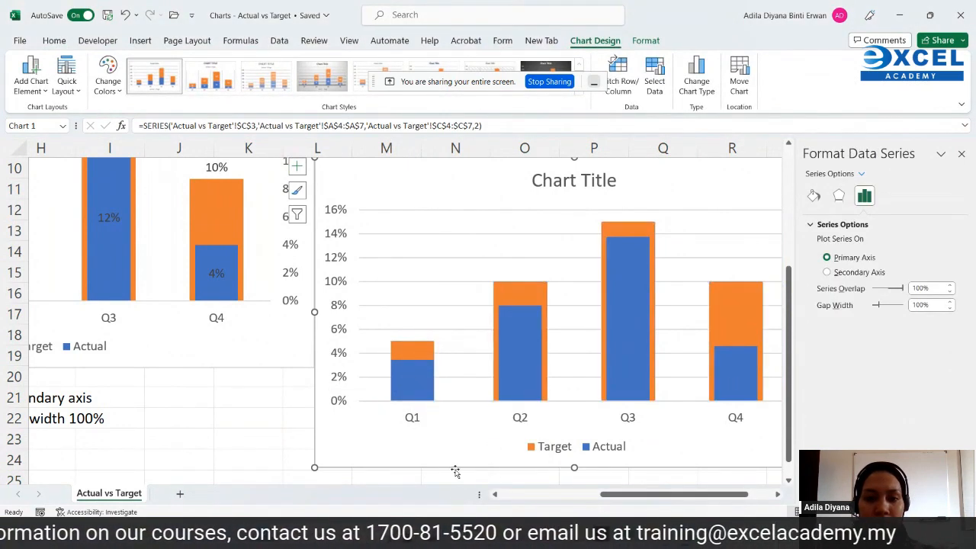
- Set the gap width of the new chart's Target series to 99% and close the series formatting options
{"action": "left_click", "coordinate": [517, 298]}
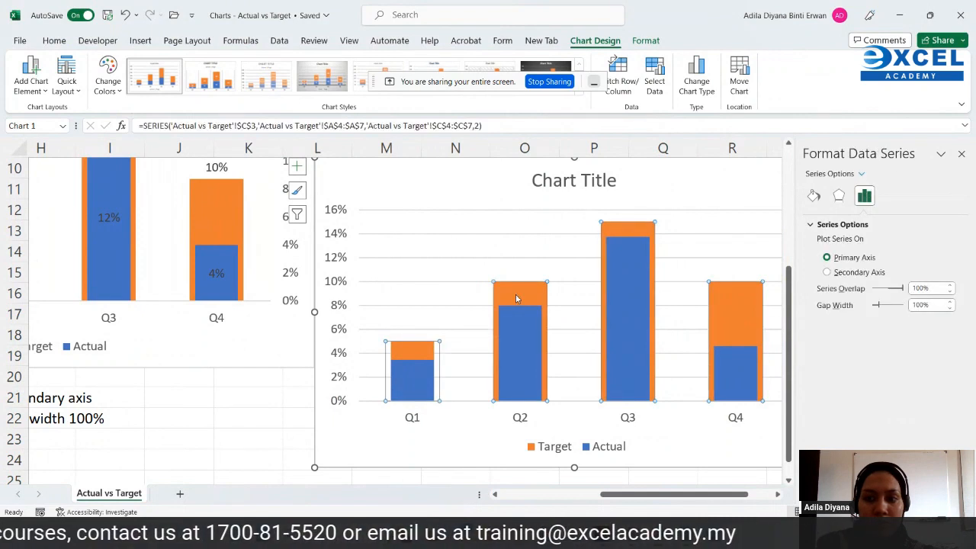
{"action": "right_click", "coordinate": [500, 315]}
{"action": "left_click", "coordinate": [399, 387]}
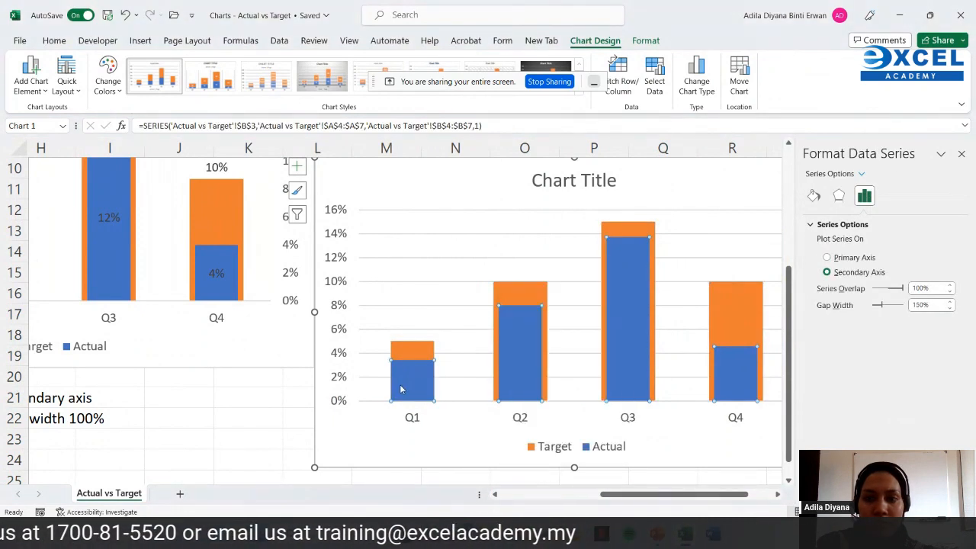
{"action": "left_click", "coordinate": [511, 299]}
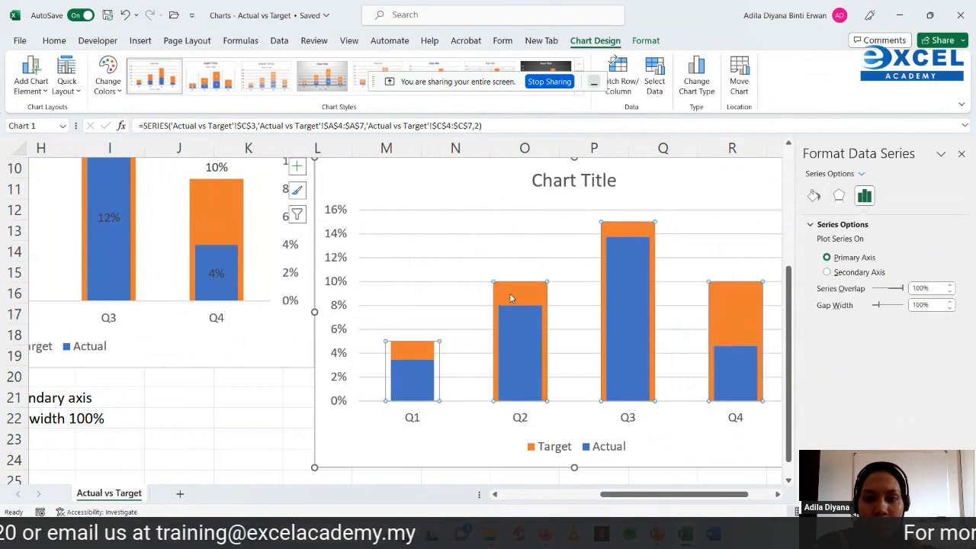
{"action": "left_click", "coordinate": [950, 308]}
{"action": "left_click", "coordinate": [950, 308]}
{"action": "left_click", "coordinate": [950, 308]}
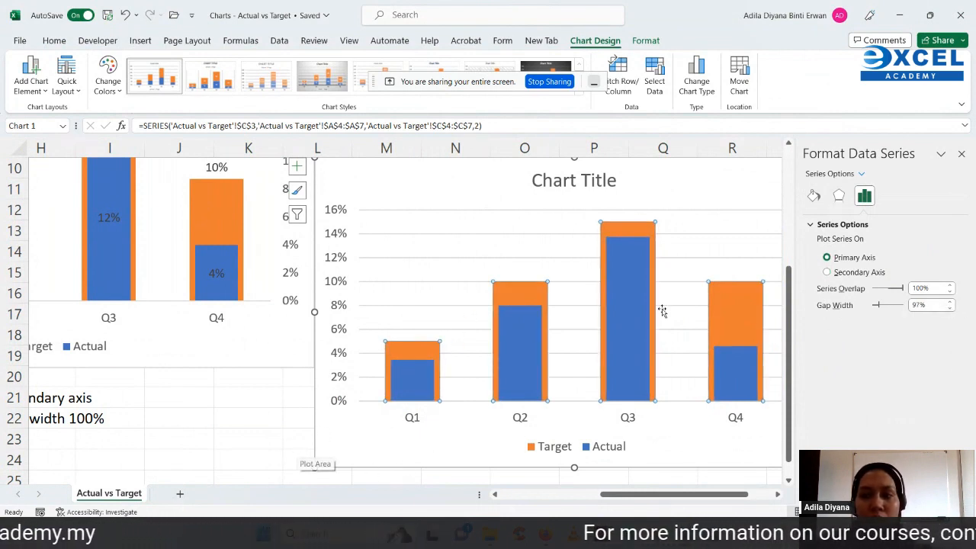
{"action": "left_click", "coordinate": [951, 302]}
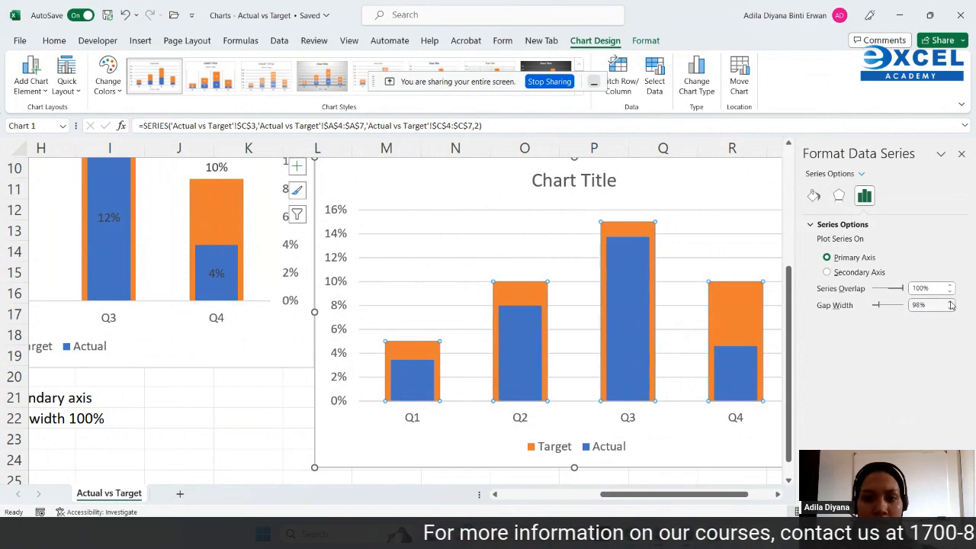
{"action": "left_click", "coordinate": [951, 303]}
{"action": "left_click", "coordinate": [248, 459]}
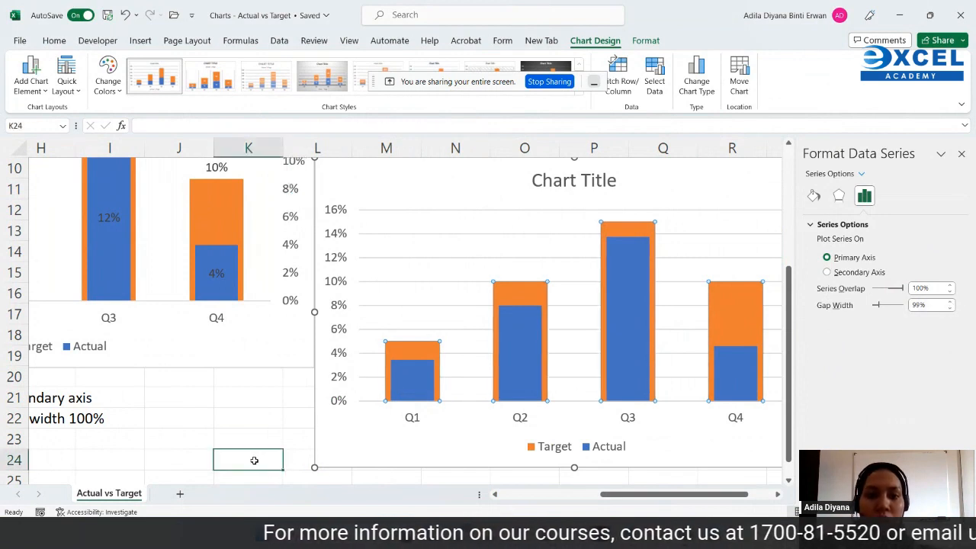
{"action": "left_click", "coordinate": [962, 153]}
- Review the build notes in cells E20 to E23 below the finished chart, from the chart type to the gap width rule
{"action": "scroll", "coordinate": [840, 439], "scroll_direction": "up", "scroll_amount": 2}
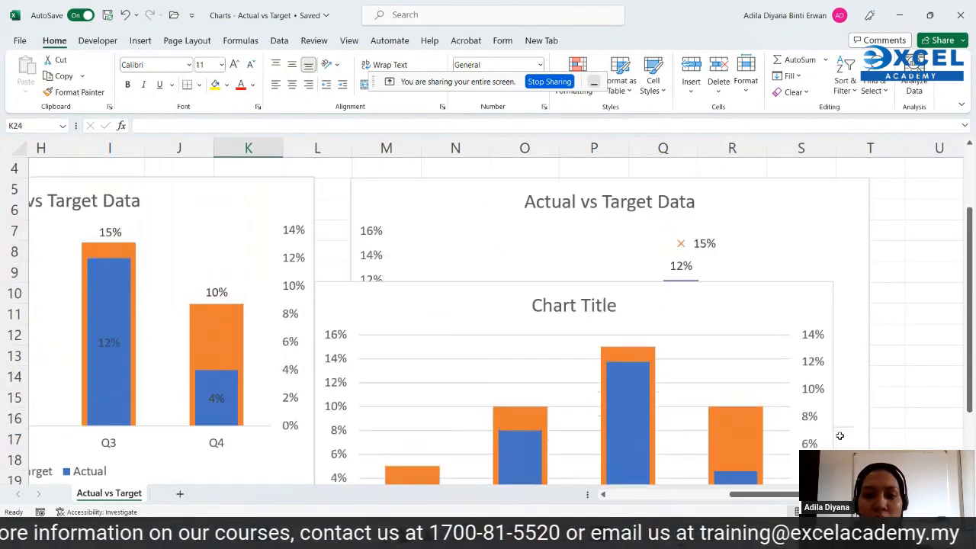
{"action": "scroll", "coordinate": [840, 439], "scroll_direction": "down", "scroll_amount": 2}
{"action": "scroll", "coordinate": [342, 384], "scroll_direction": "left", "scroll_amount": 3}
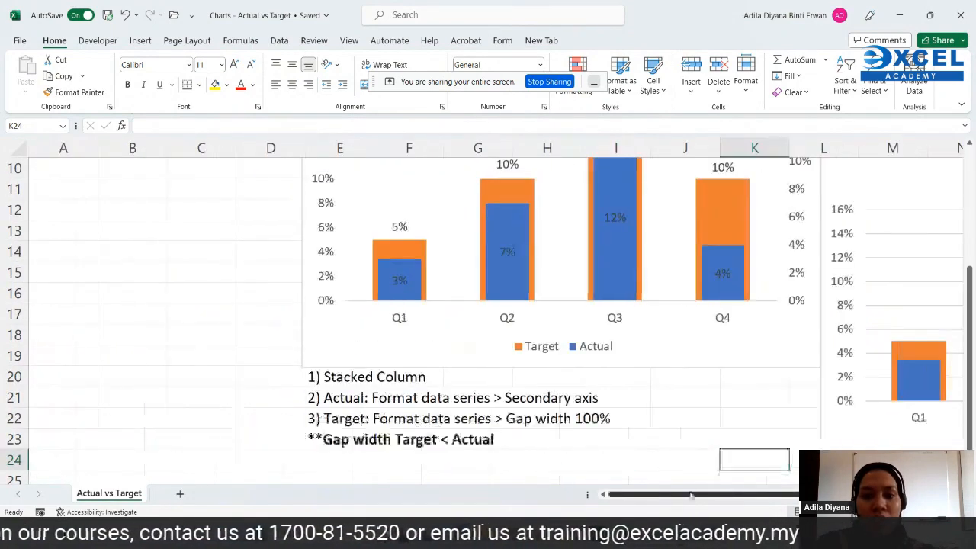
{"action": "left_click", "coordinate": [343, 381]}
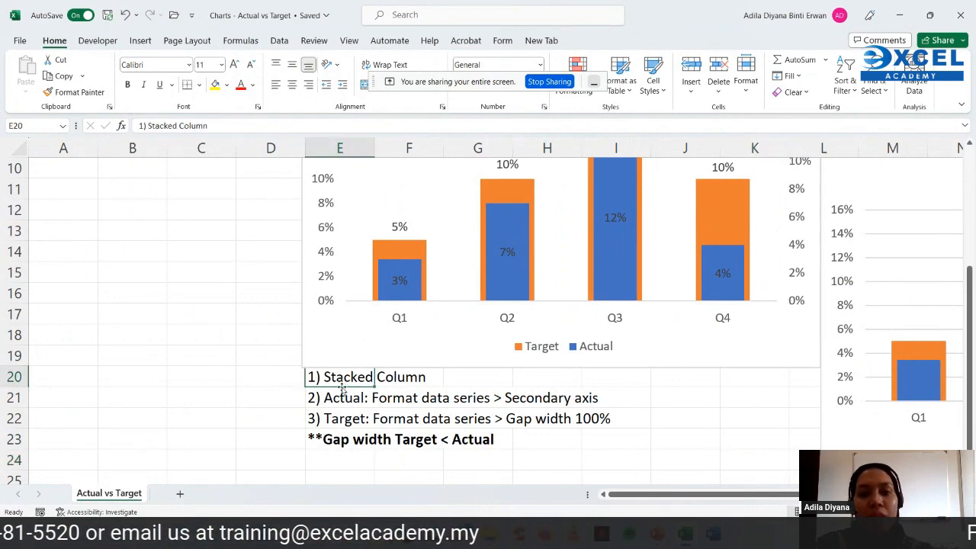
{"action": "left_click", "coordinate": [342, 398]}
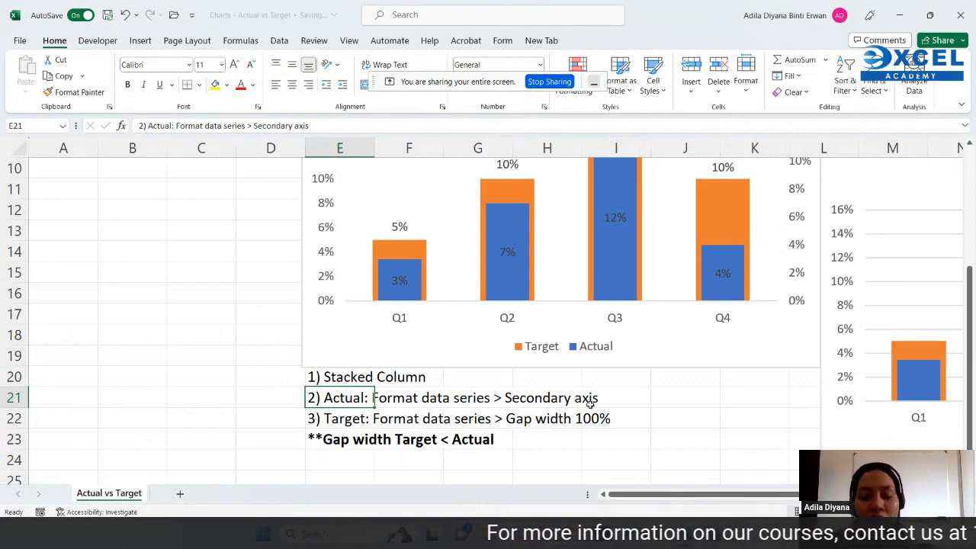
{"action": "left_click", "coordinate": [321, 423]}
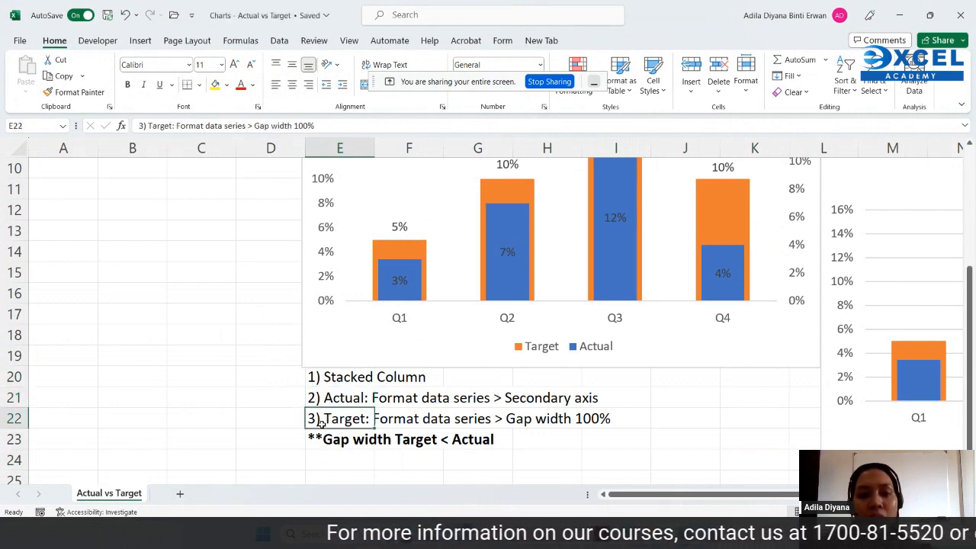
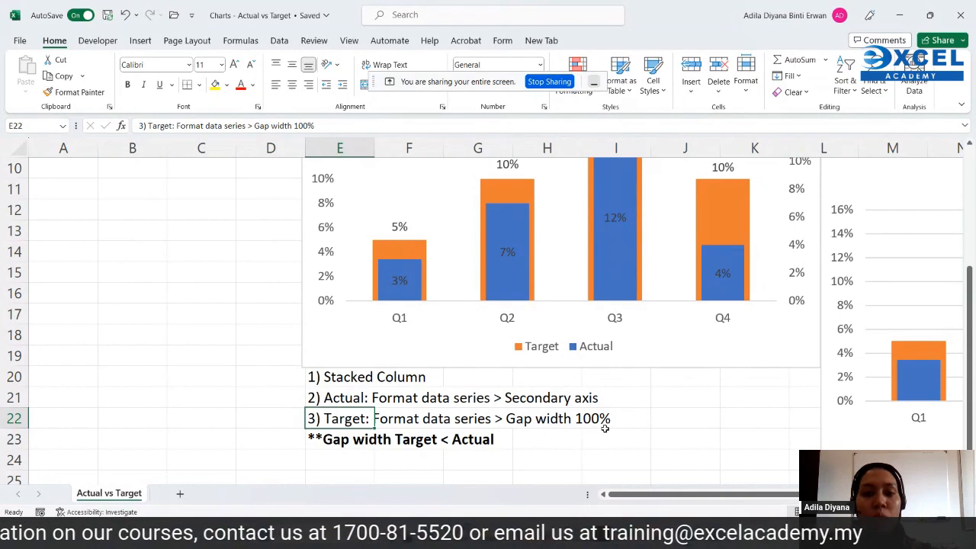
{"action": "left_click", "coordinate": [320, 441]}
{"action": "left_click", "coordinate": [321, 458]}
{"action": "left_click", "coordinate": [321, 440]}
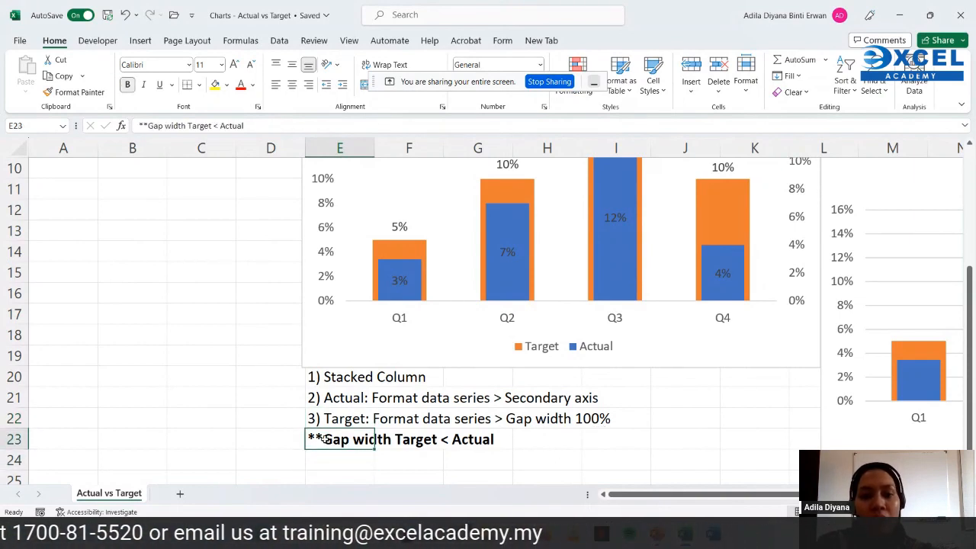
{"action": "left_click", "coordinate": [324, 455]}
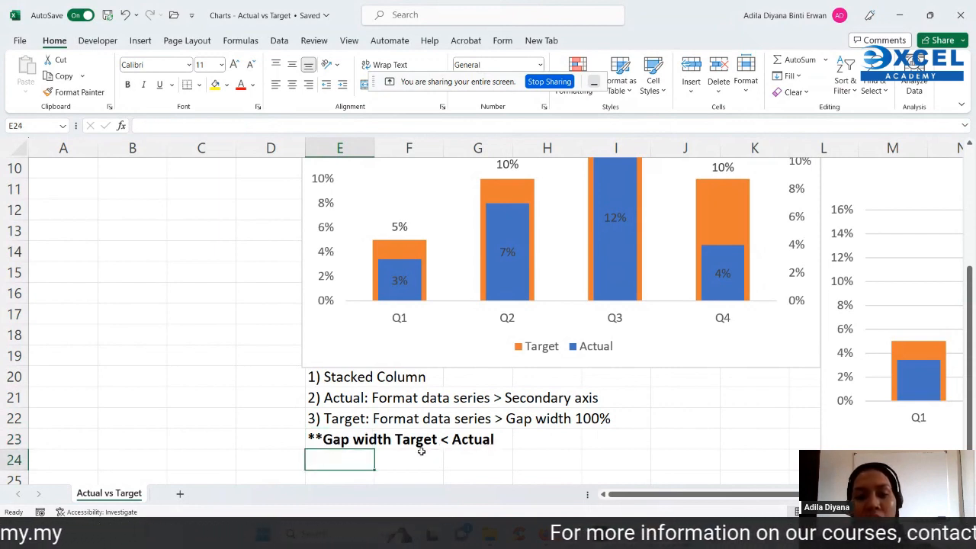
- Compare the gap widths of the finished chart's Actual and Target series with the note in E23, and close the formatting options
{"action": "left_click", "coordinate": [492, 289]}
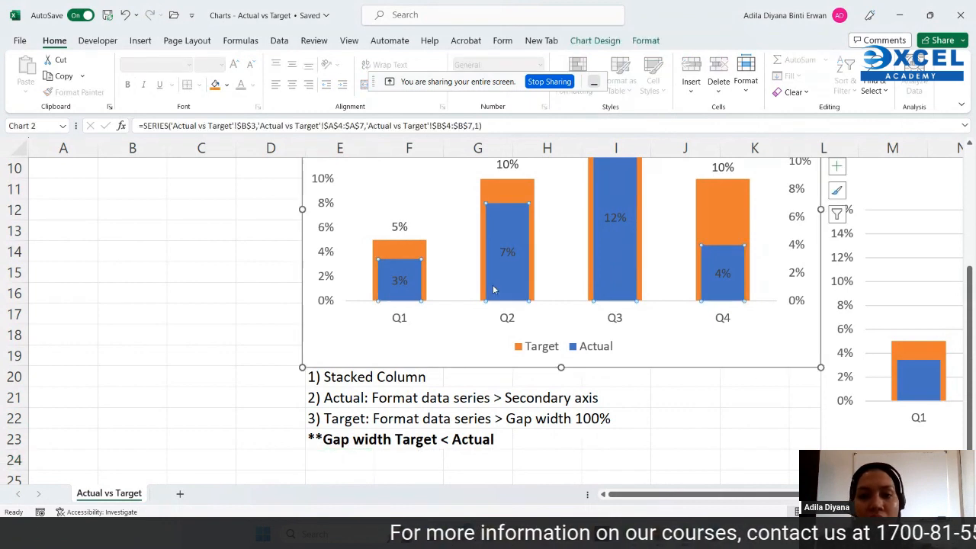
{"action": "right_click", "coordinate": [492, 288]}
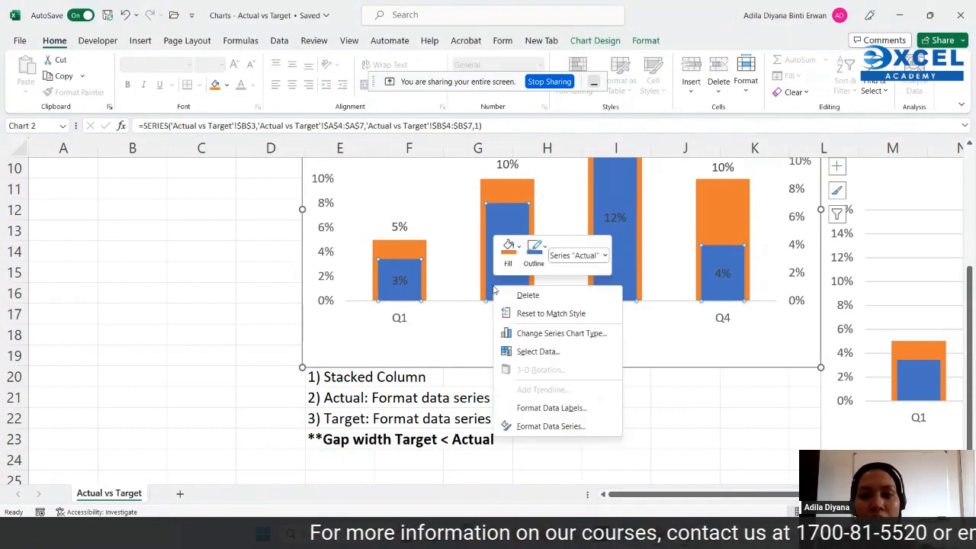
{"action": "left_click", "coordinate": [558, 424]}
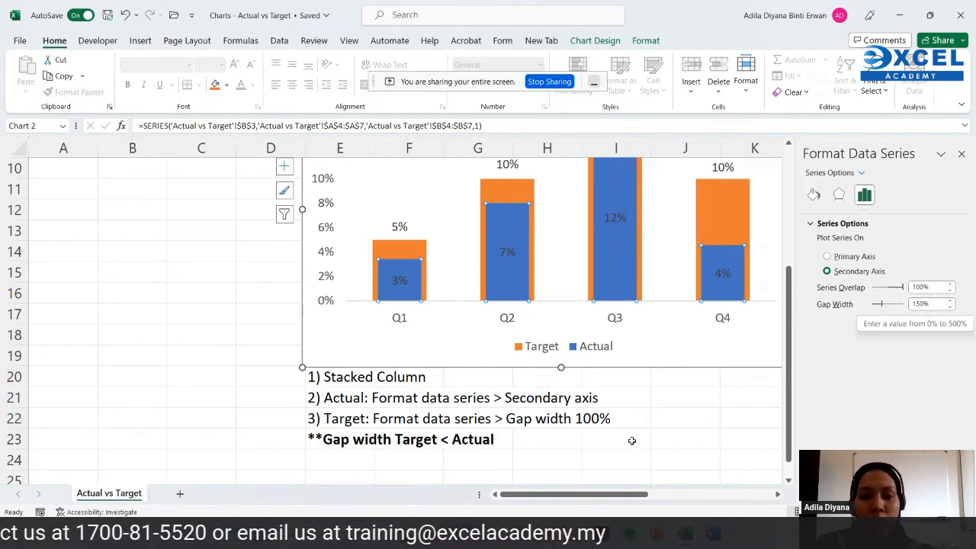
{"action": "left_click", "coordinate": [509, 197]}
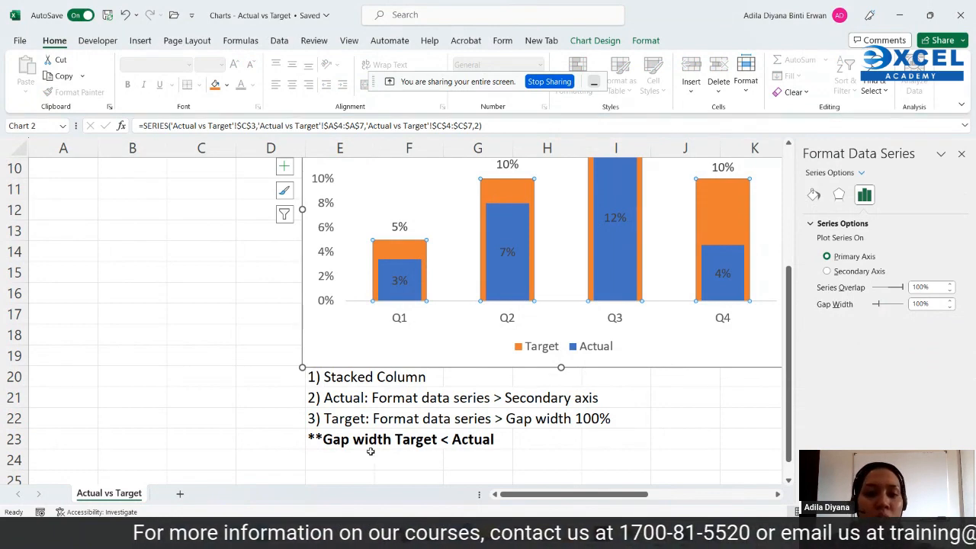
{"action": "left_click", "coordinate": [315, 439]}
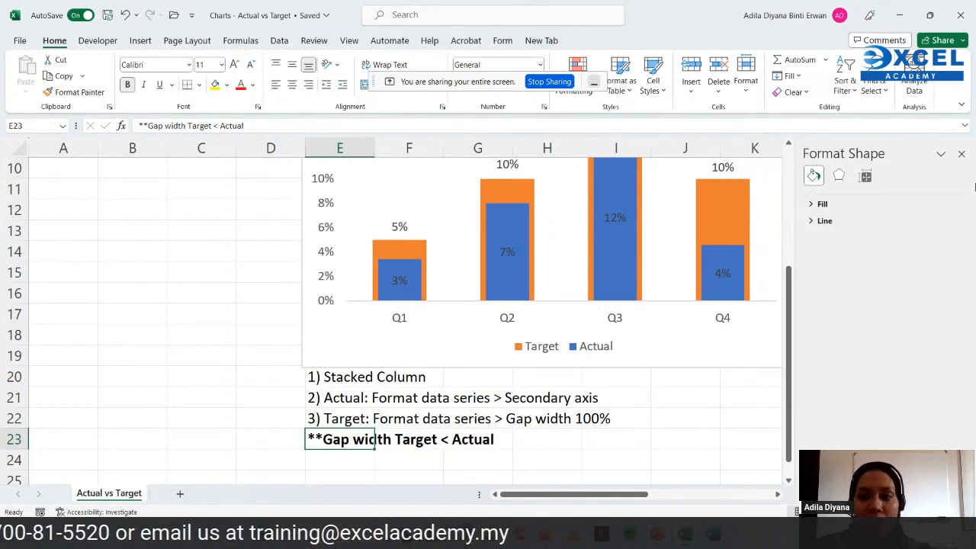
{"action": "left_click", "coordinate": [962, 154]}
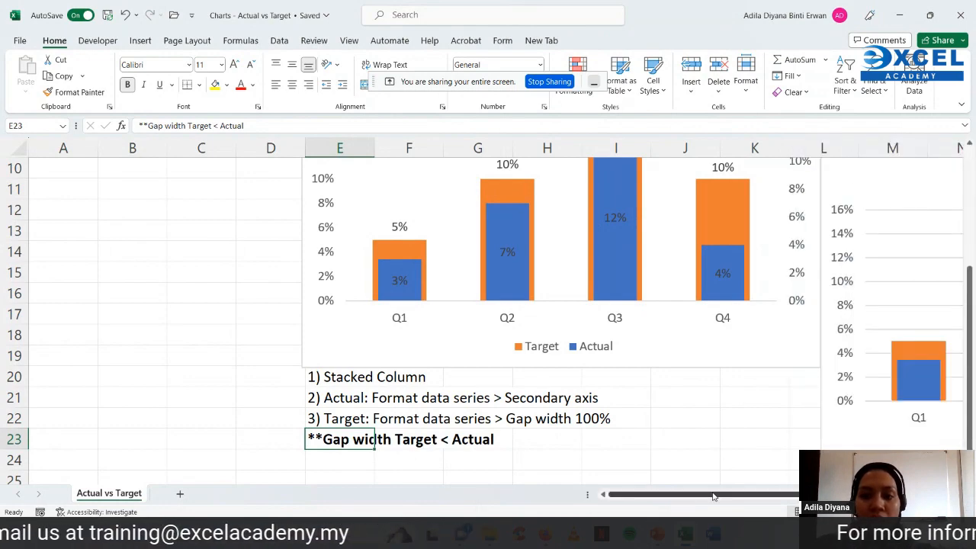
- Change the new chart's title to "Actual vs Target for 2023 July Sales"
{"action": "left_click_drag", "start_coordinate": [713, 496], "coordinate": [824, 497]}
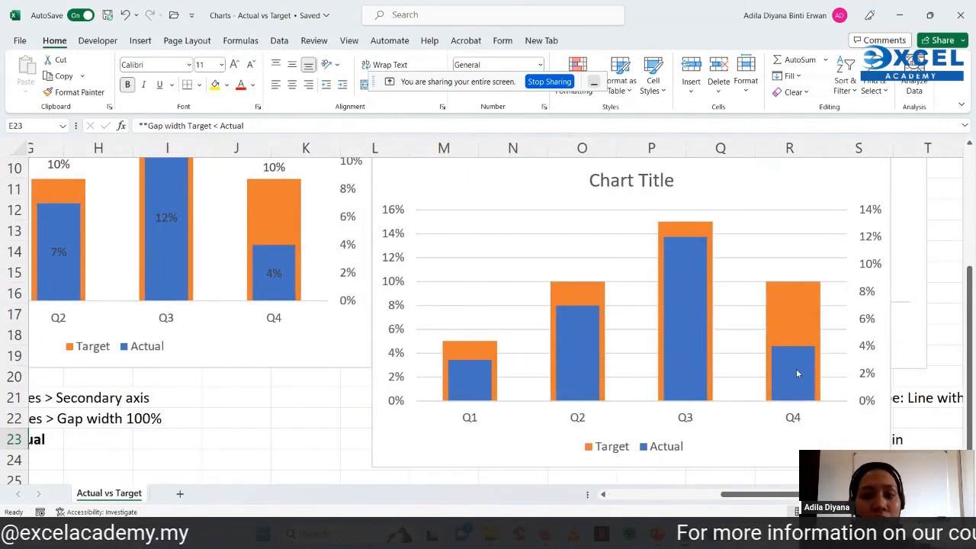
{"action": "left_click", "coordinate": [595, 182]}
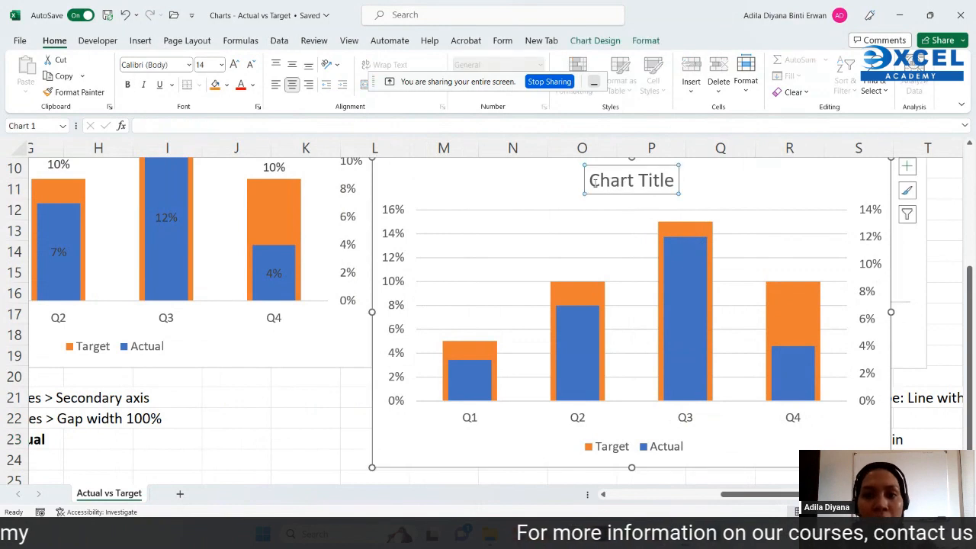
{"action": "left_click_drag", "start_coordinate": [595, 181], "coordinate": [681, 180]}
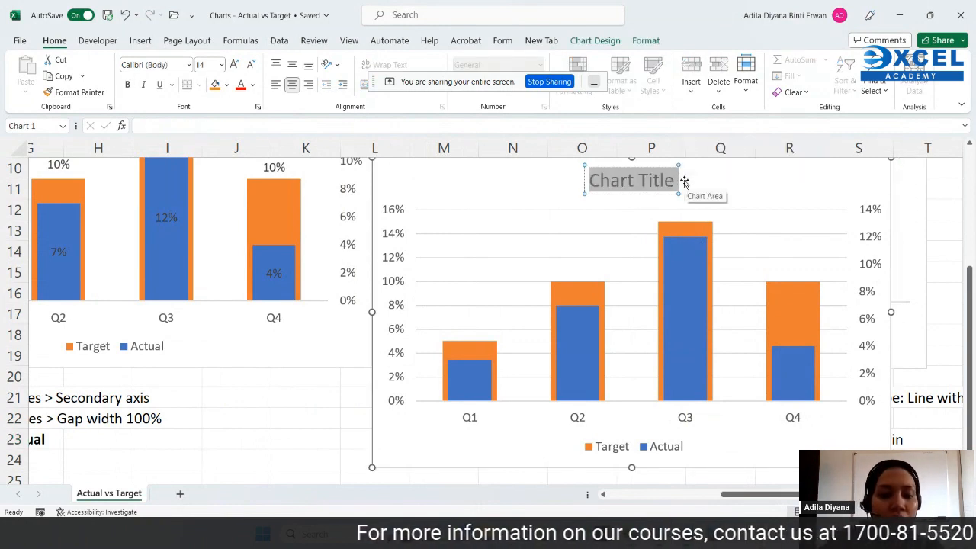
{"action": "type", "text": "Actual vs Taget"}
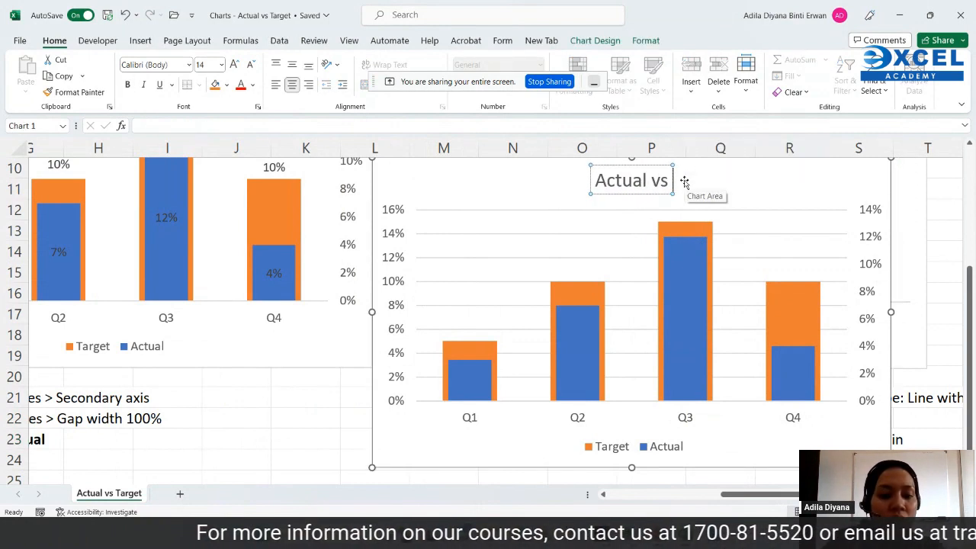
{"action": "key", "text": "BackSpace"}
{"action": "key", "text": "BackSpace"}
{"action": "key", "text": "BackSpace"}
{"action": "key", "text": "BackSpace"}
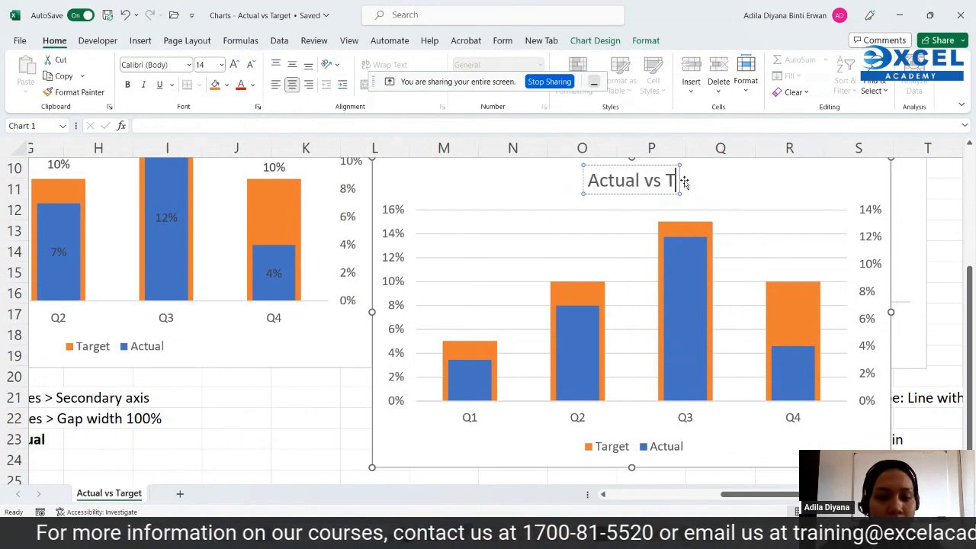
{"action": "type", "text": "arget for"}
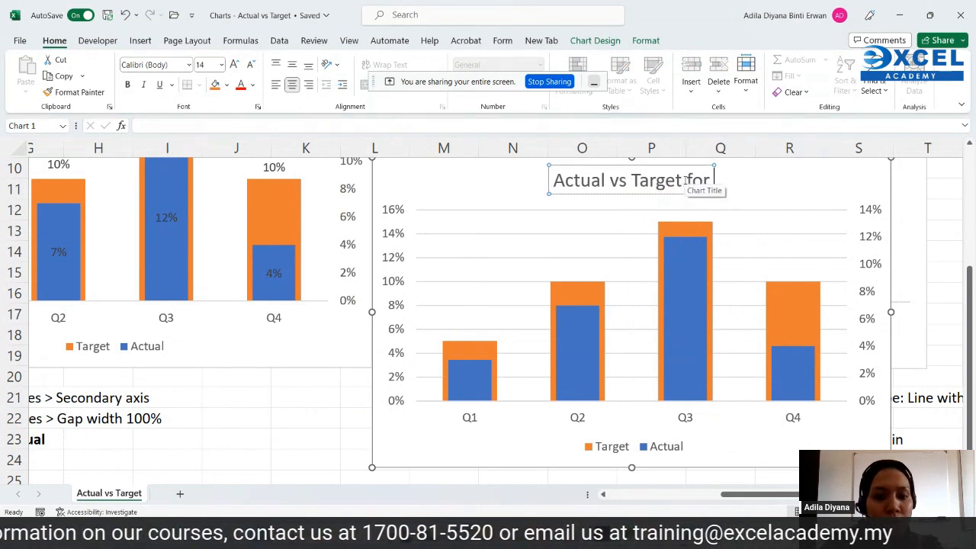
{"action": "type", "text": " 2023"}
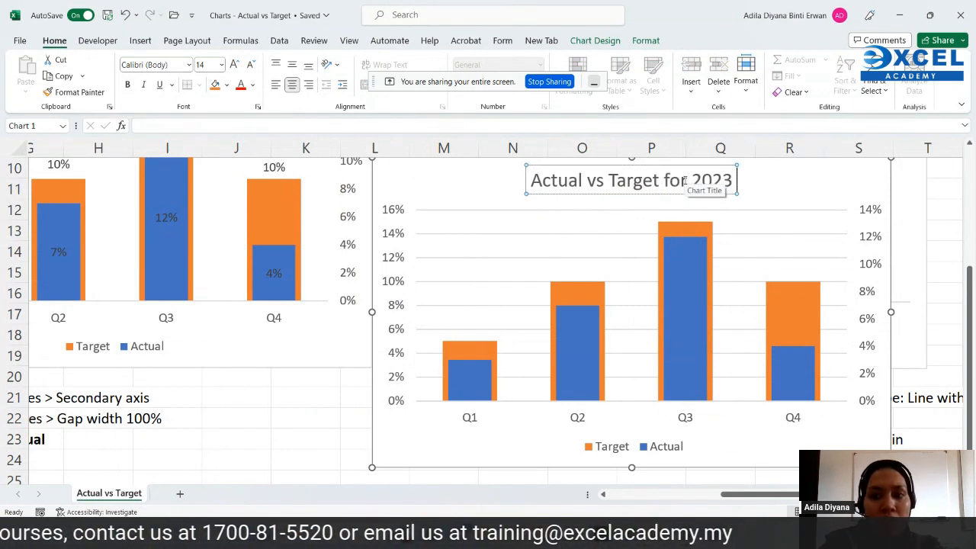
{"action": "type", "text": " July"}
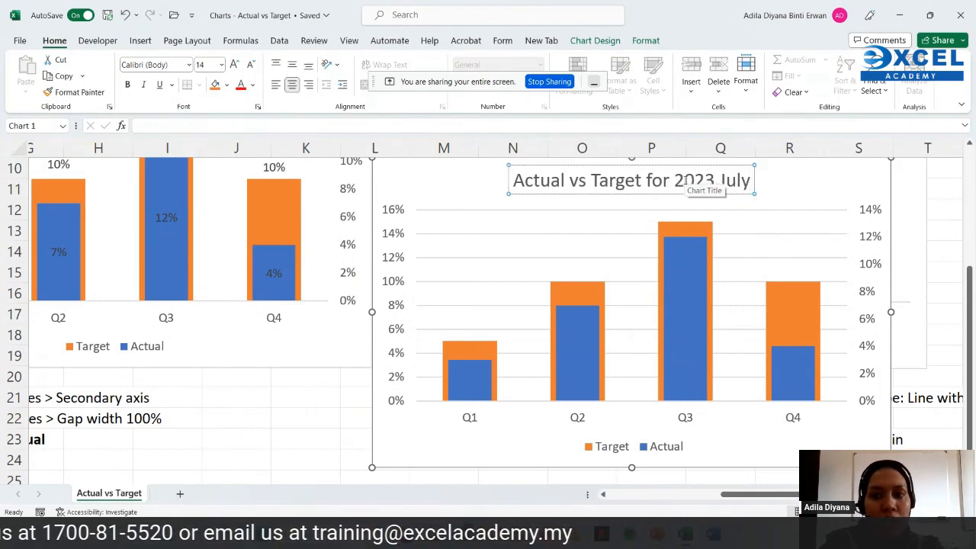
{"action": "type", "text": " Sales"}
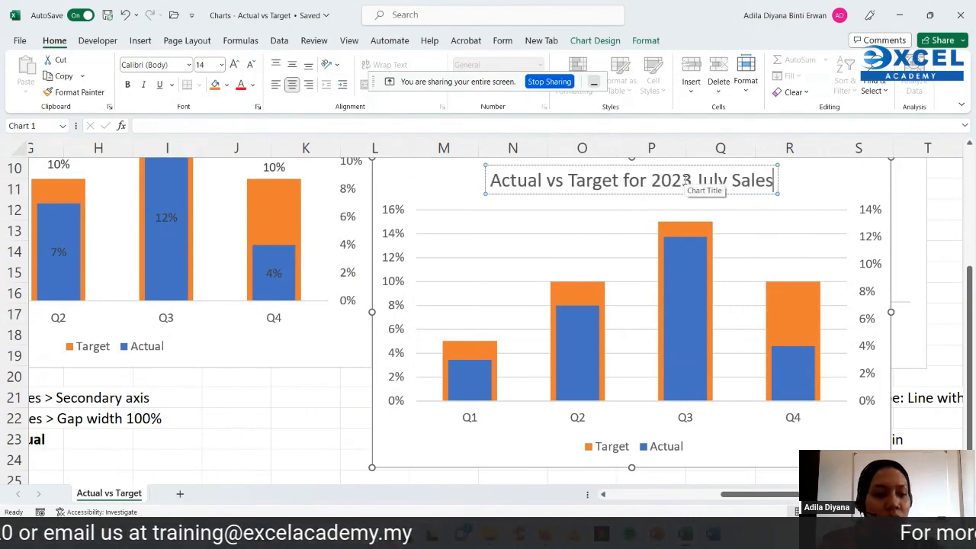
- Remove the horizontal gridlines from the new chart
{"action": "left_click", "coordinate": [804, 181]}
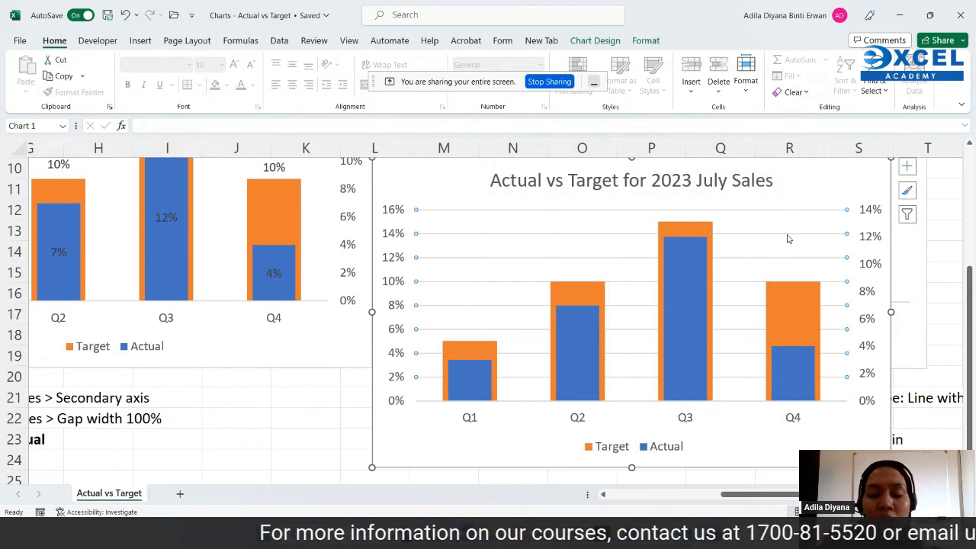
{"action": "key", "text": "Escape"}
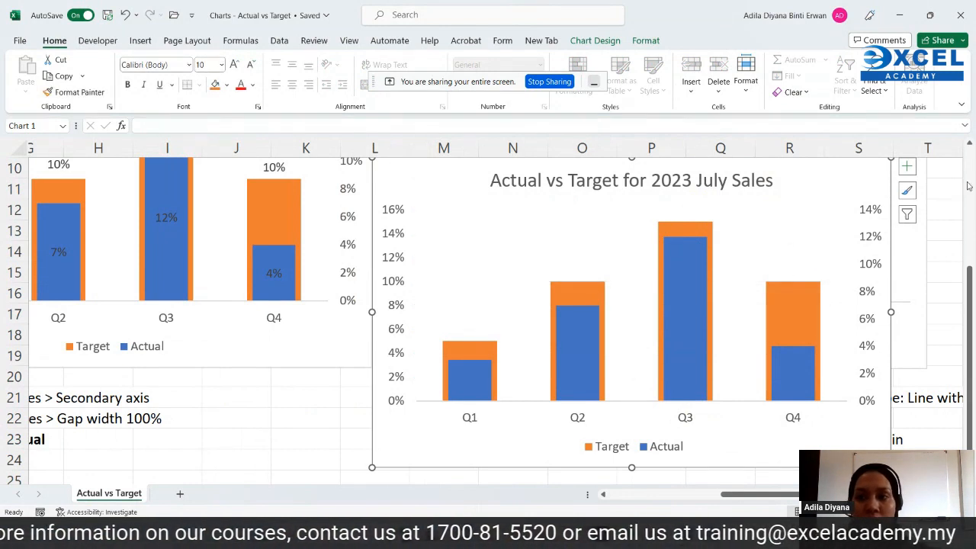
- Add data labels to both the Actual and the Target series of the new chart
{"action": "left_click", "coordinate": [970, 145]}
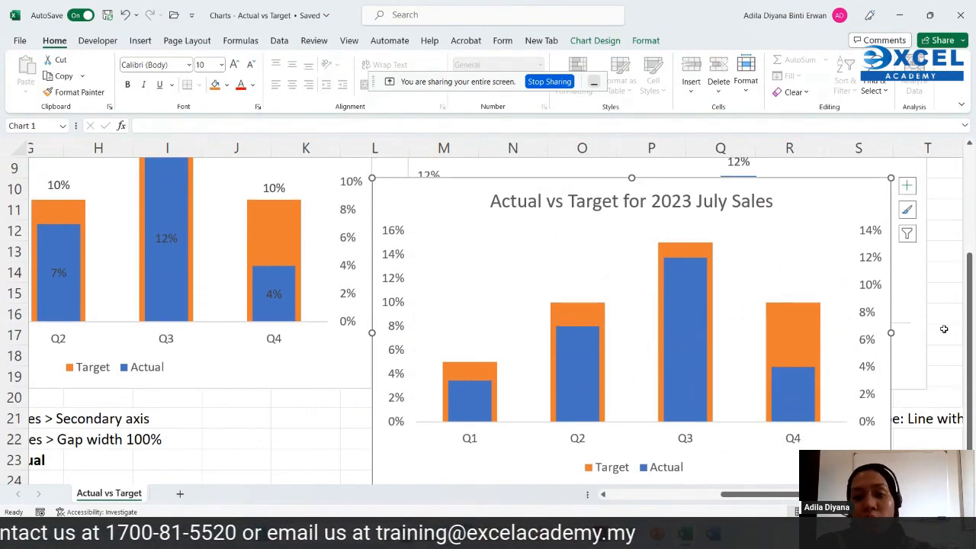
{"action": "right_click", "coordinate": [682, 357]}
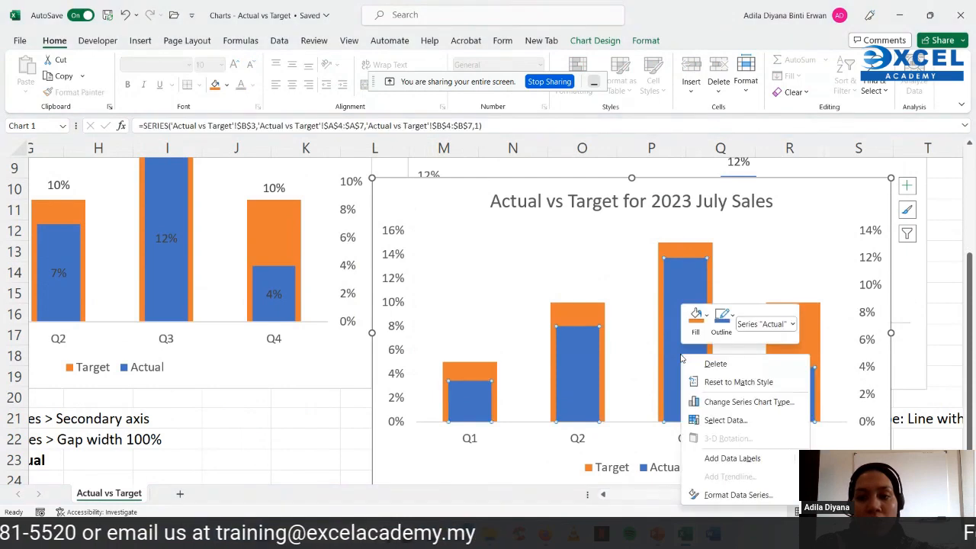
{"action": "left_click", "coordinate": [747, 459]}
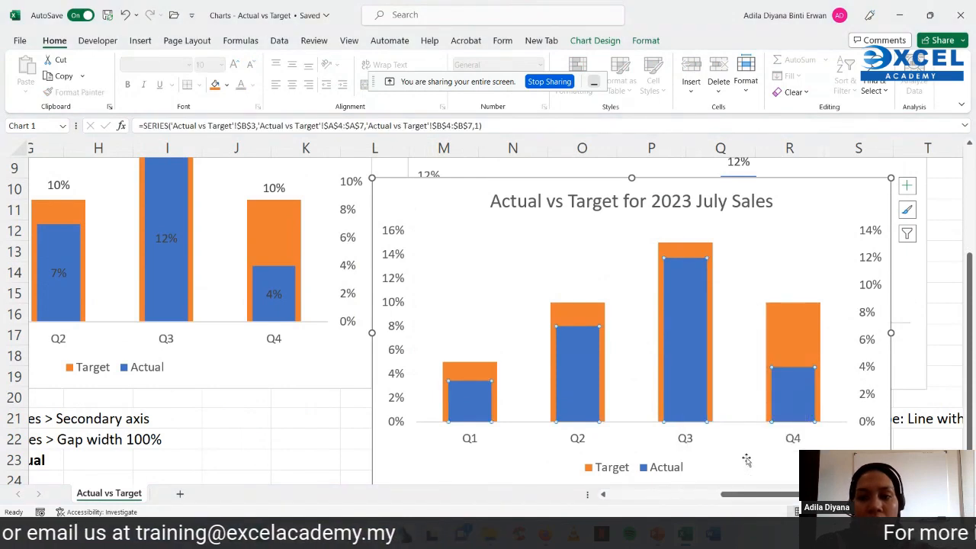
{"action": "right_click", "coordinate": [801, 309]}
{"action": "left_click", "coordinate": [850, 407]}
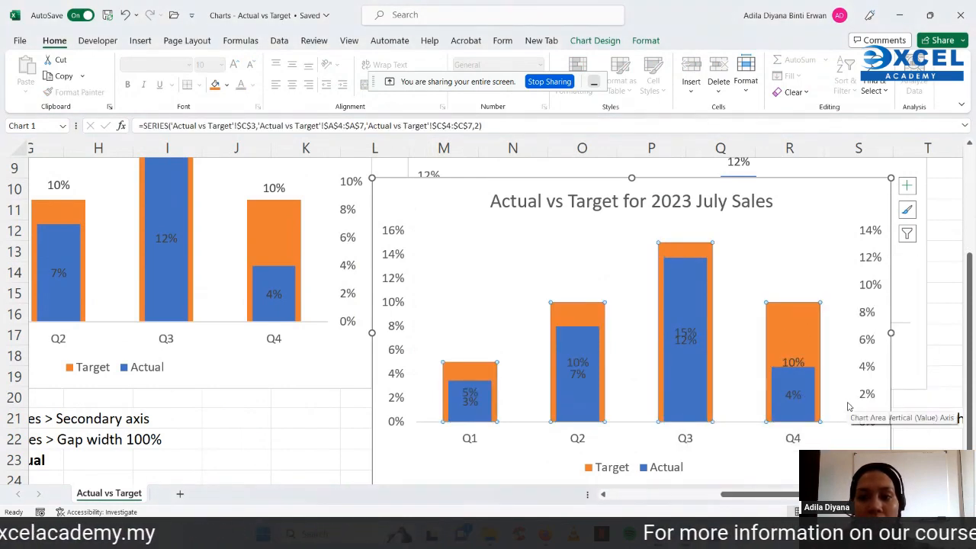
- Try the available label positions for the Target series' data labels, settle on Inside End, and close the formatting options
{"action": "left_click", "coordinate": [797, 364]}
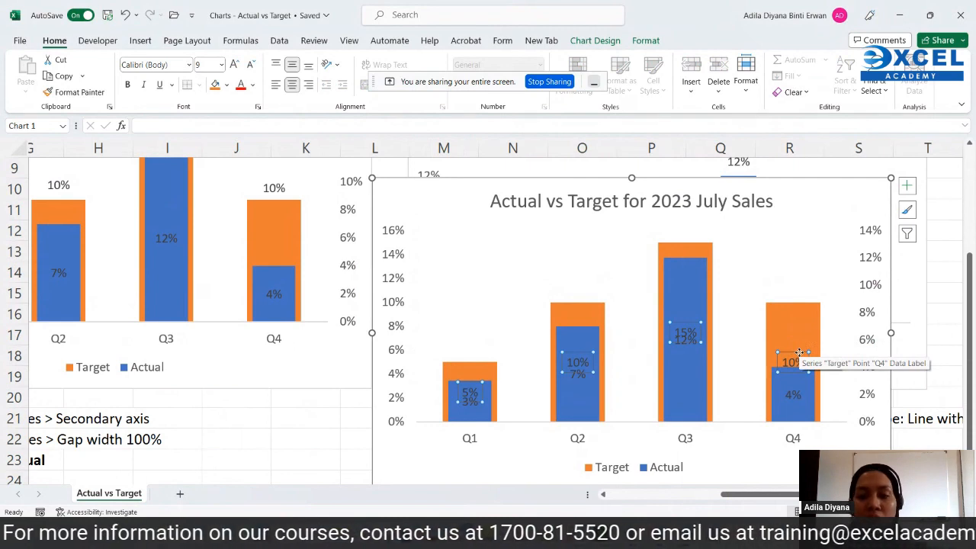
{"action": "right_click", "coordinate": [799, 355]}
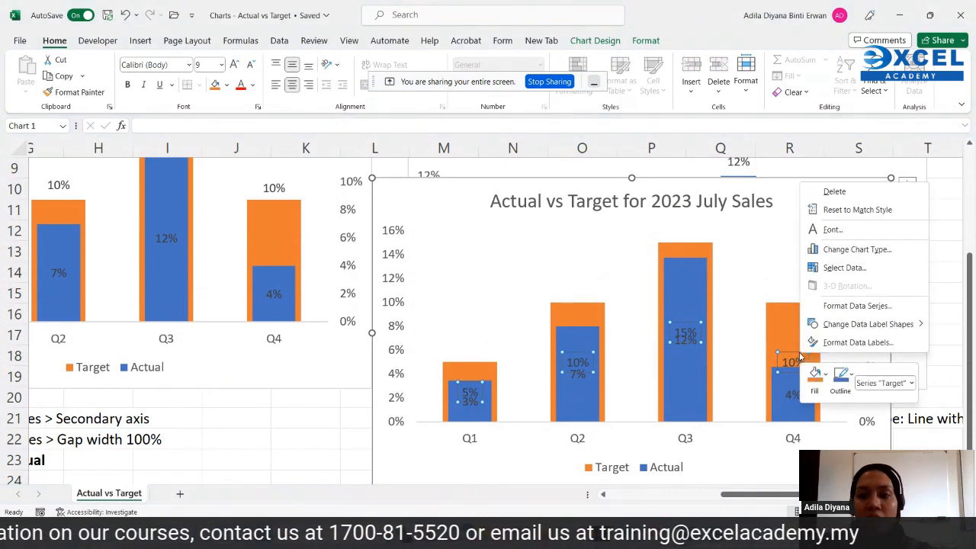
{"action": "left_click", "coordinate": [830, 342]}
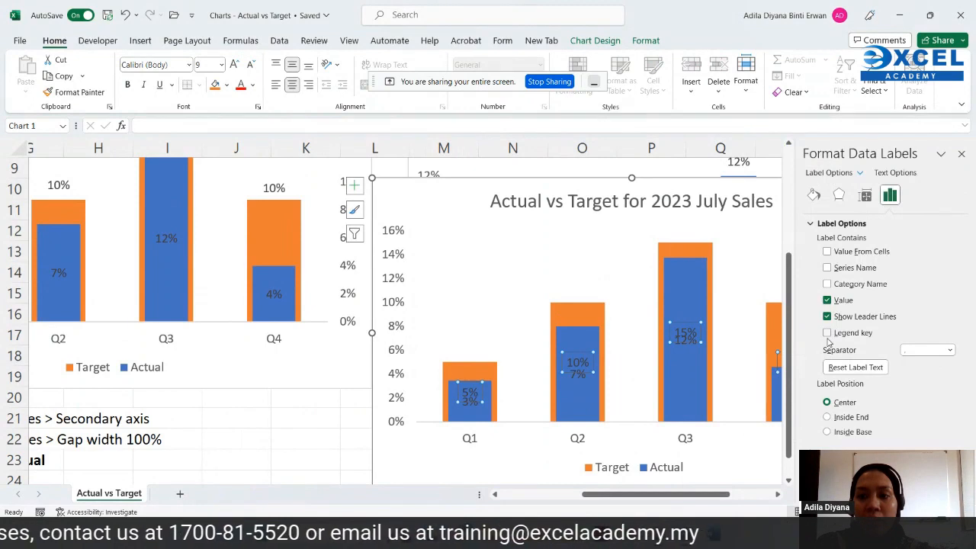
{"action": "left_click", "coordinate": [847, 419]}
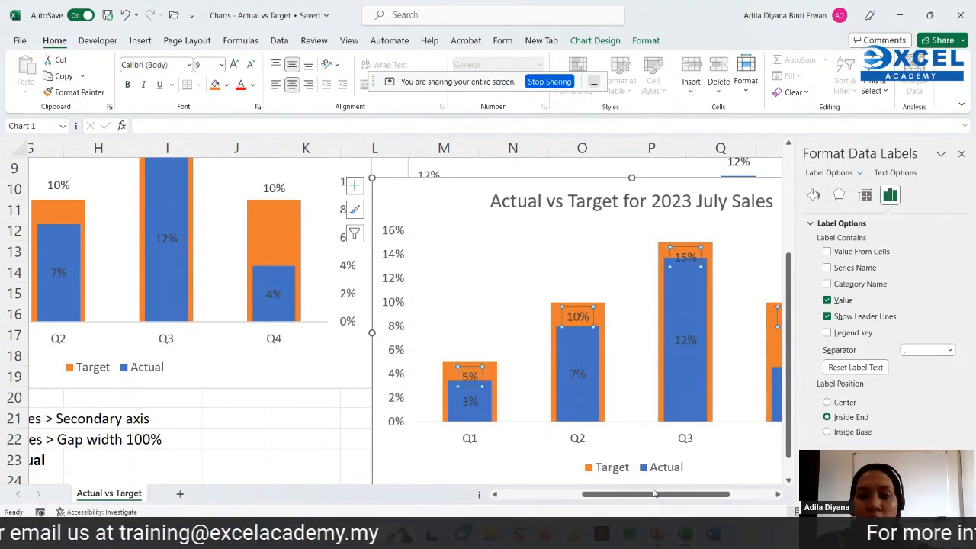
{"action": "left_click_drag", "start_coordinate": [653, 494], "coordinate": [687, 497]}
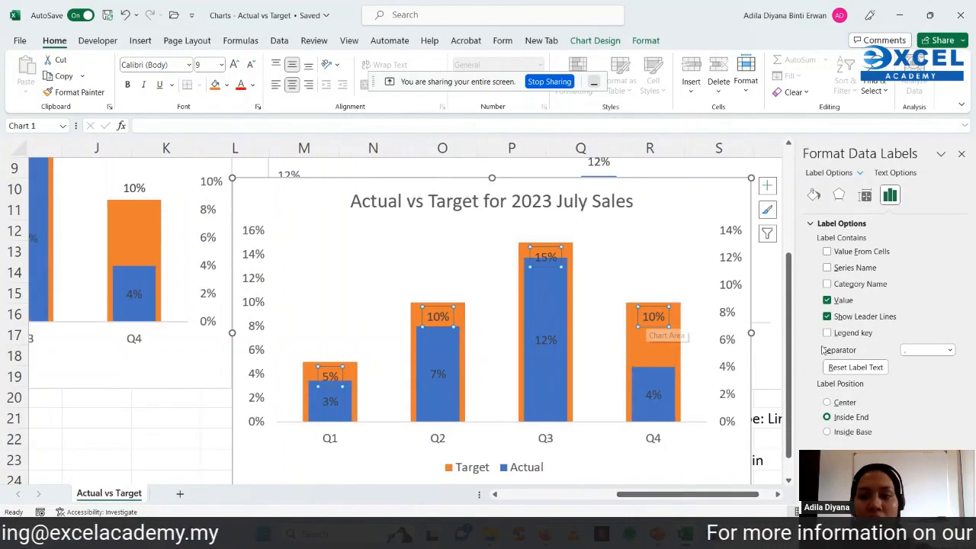
{"action": "left_click", "coordinate": [828, 432]}
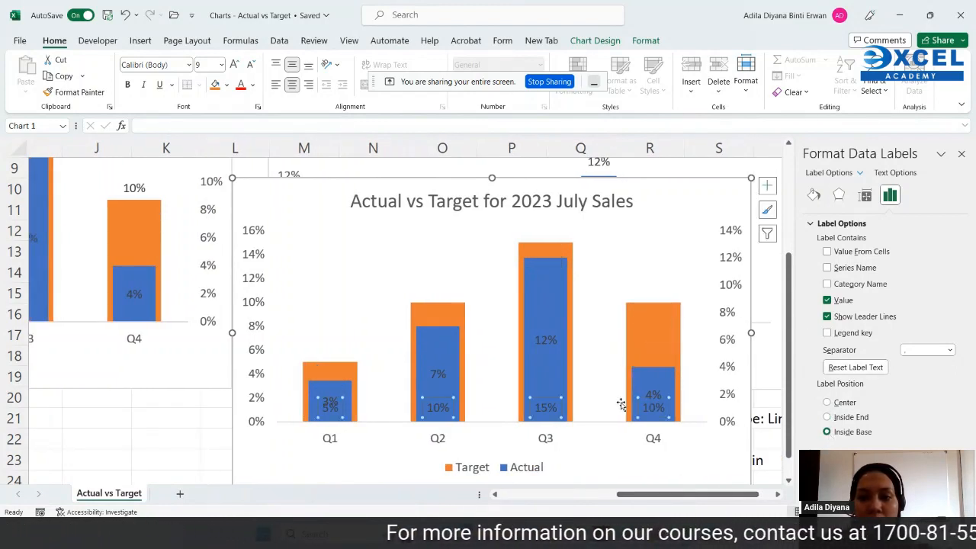
{"action": "left_click", "coordinate": [828, 403]}
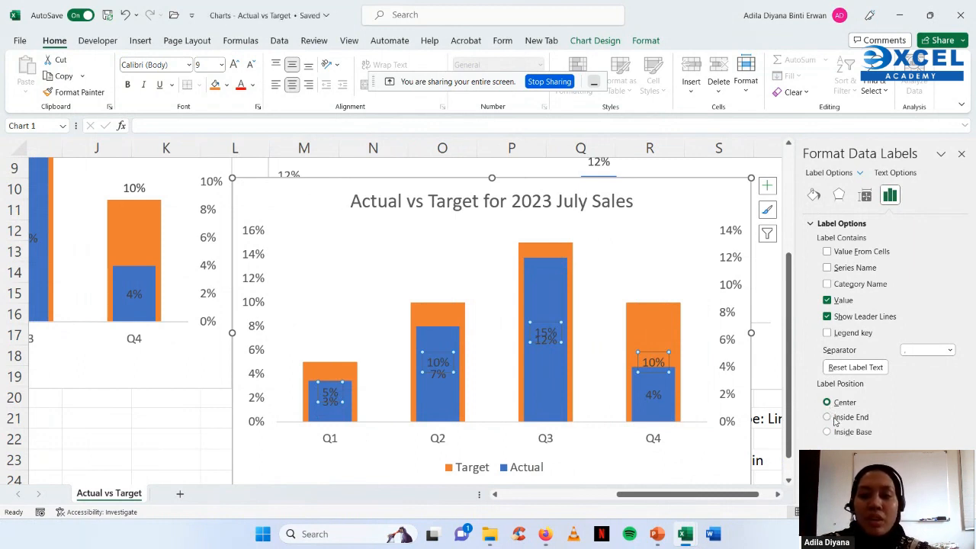
{"action": "left_click", "coordinate": [827, 417]}
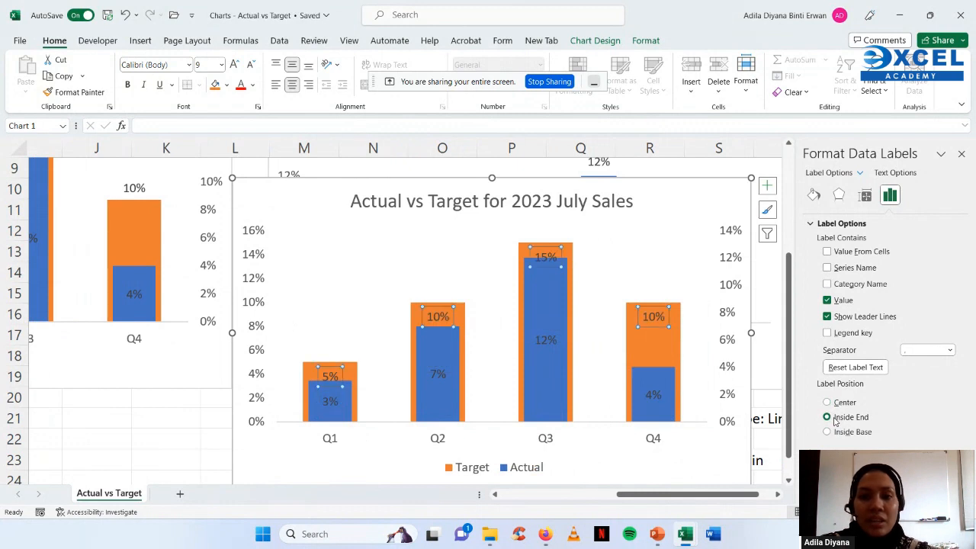
{"action": "left_click", "coordinate": [696, 297]}
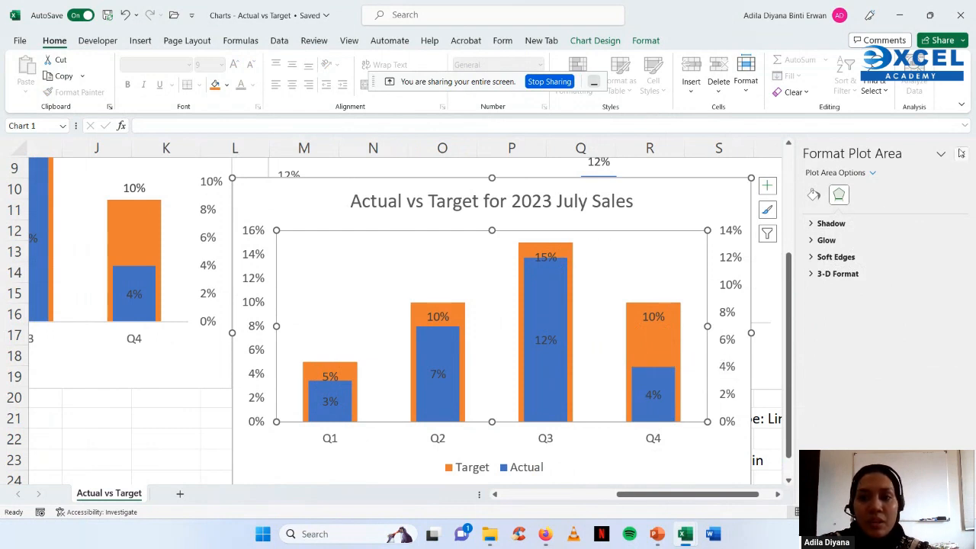
{"action": "left_click", "coordinate": [657, 336]}
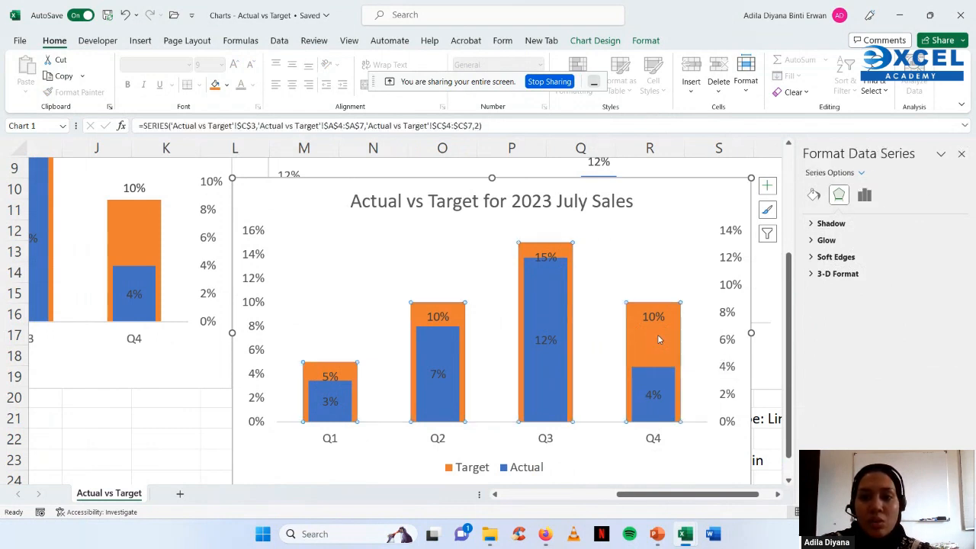
{"action": "right_click", "coordinate": [659, 338]}
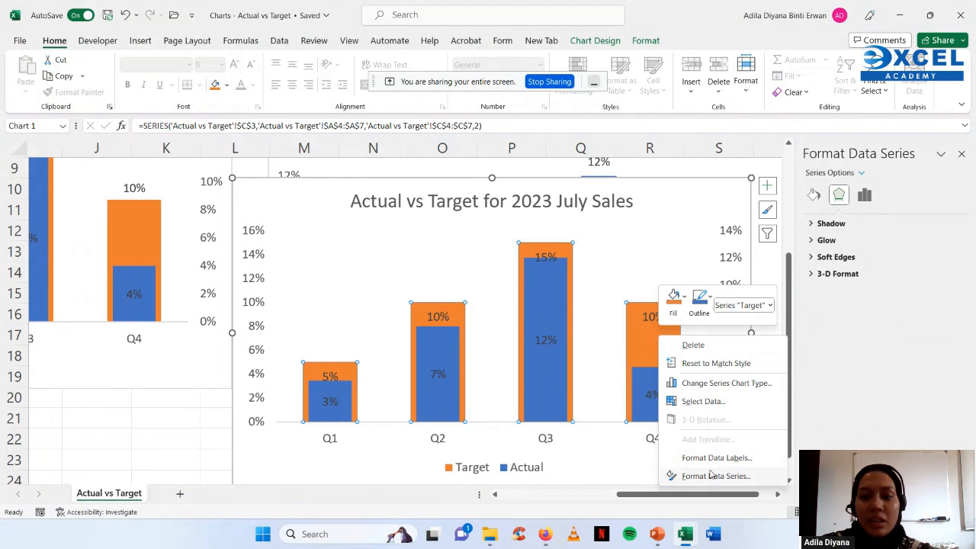
{"action": "left_click", "coordinate": [961, 154]}
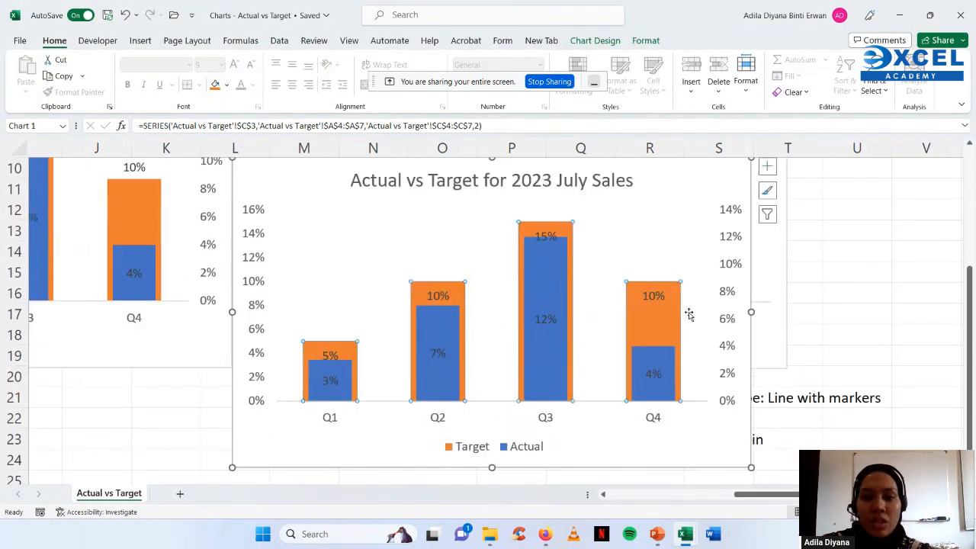
- Move the Target data labels for Q4, Q3, Q2 and Q1 individually so each sits just above its orange column
{"action": "left_click", "coordinate": [651, 297]}
{"action": "left_click", "coordinate": [651, 298]}
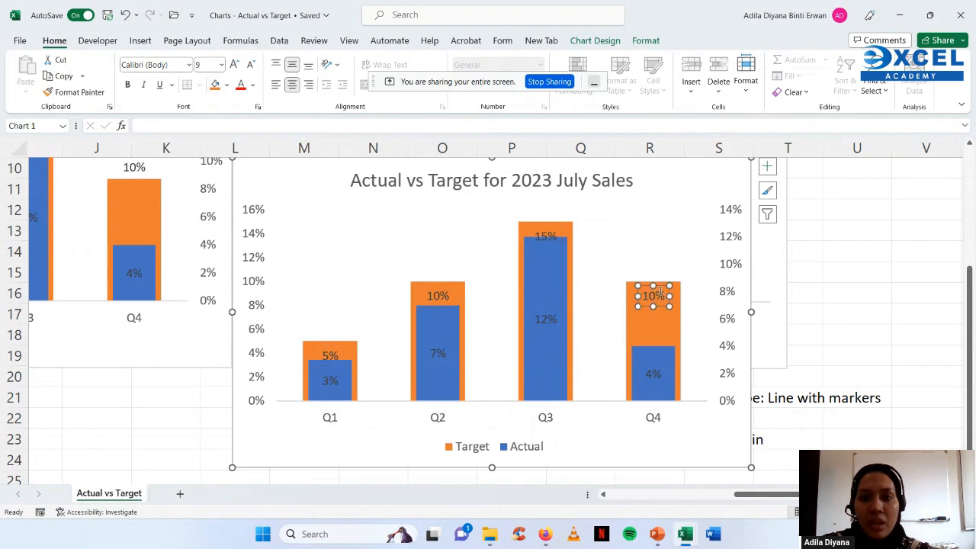
{"action": "left_click_drag", "start_coordinate": [660, 287], "coordinate": [660, 266]}
{"action": "left_click", "coordinate": [825, 314]}
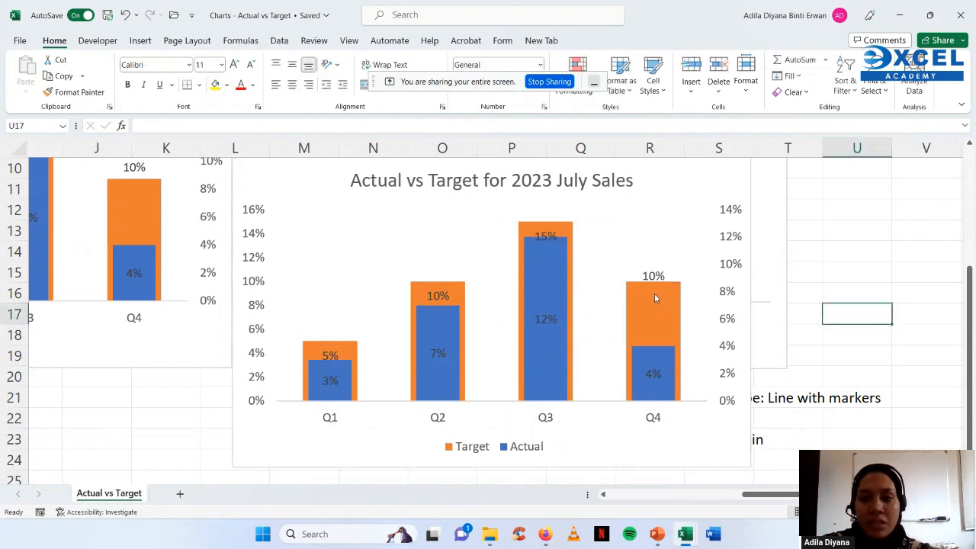
{"action": "left_click", "coordinate": [546, 227]}
{"action": "left_click", "coordinate": [546, 228]}
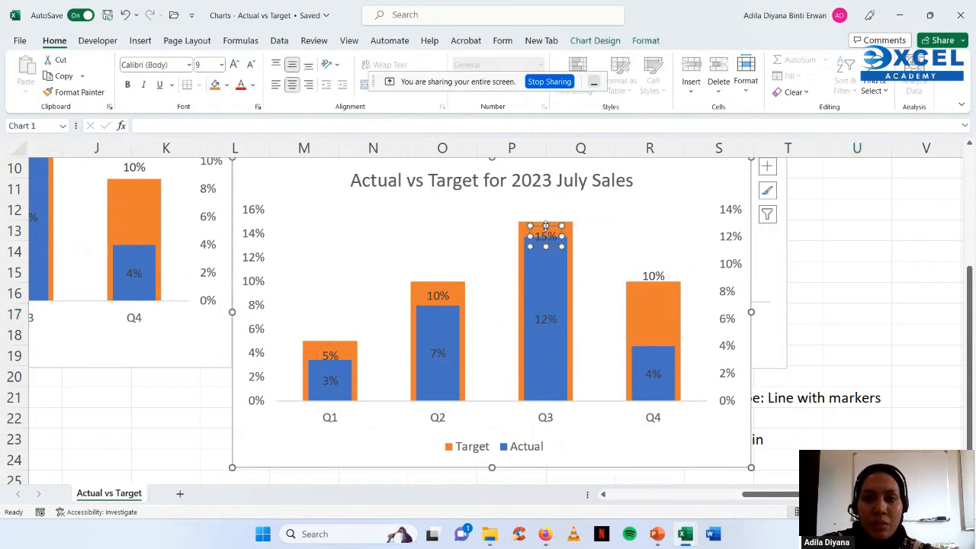
{"action": "left_click_drag", "start_coordinate": [546, 226], "coordinate": [547, 199]}
{"action": "left_click", "coordinate": [438, 297]}
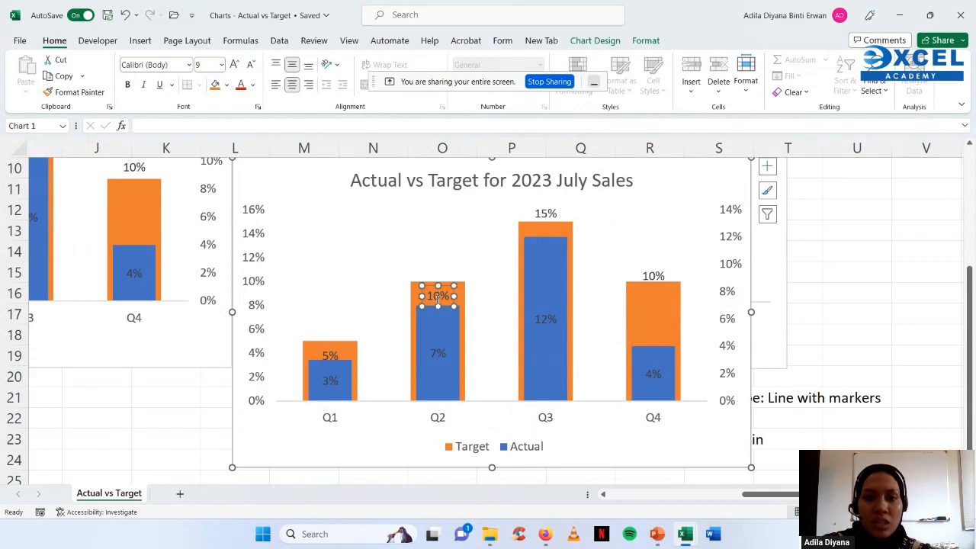
{"action": "left_click_drag", "start_coordinate": [448, 287], "coordinate": [448, 261]}
{"action": "left_click", "coordinate": [329, 357]}
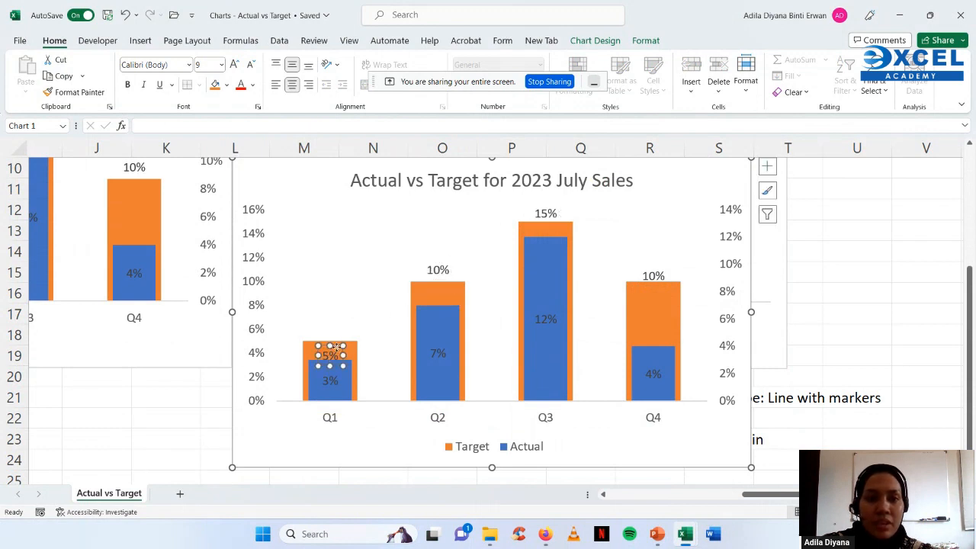
{"action": "left_click_drag", "start_coordinate": [336, 347], "coordinate": [339, 319]}
{"action": "left_click", "coordinate": [883, 324]}
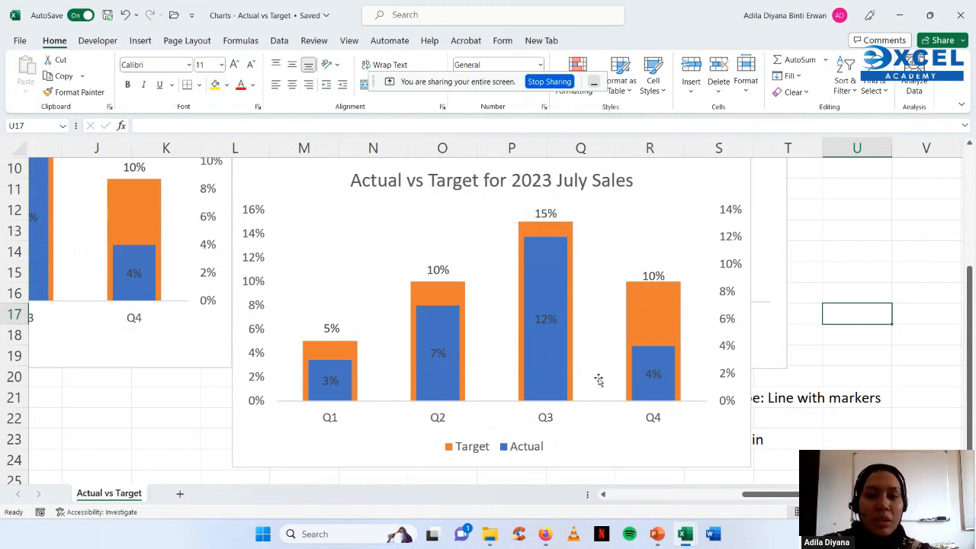
- Move the new July Sales chart on top of the finished stacked column example, uncovering the column-and-marker example chart
{"action": "scroll", "coordinate": [715, 380], "scroll_direction": "up", "scroll_amount": 2}
{"action": "left_click", "coordinate": [697, 296]}
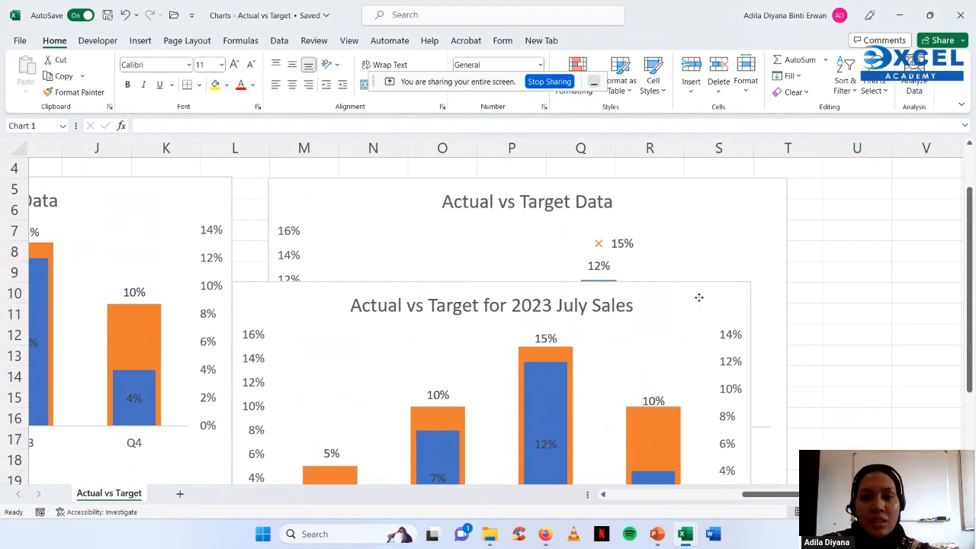
{"action": "left_click_drag", "start_coordinate": [714, 288], "coordinate": [196, 186]}
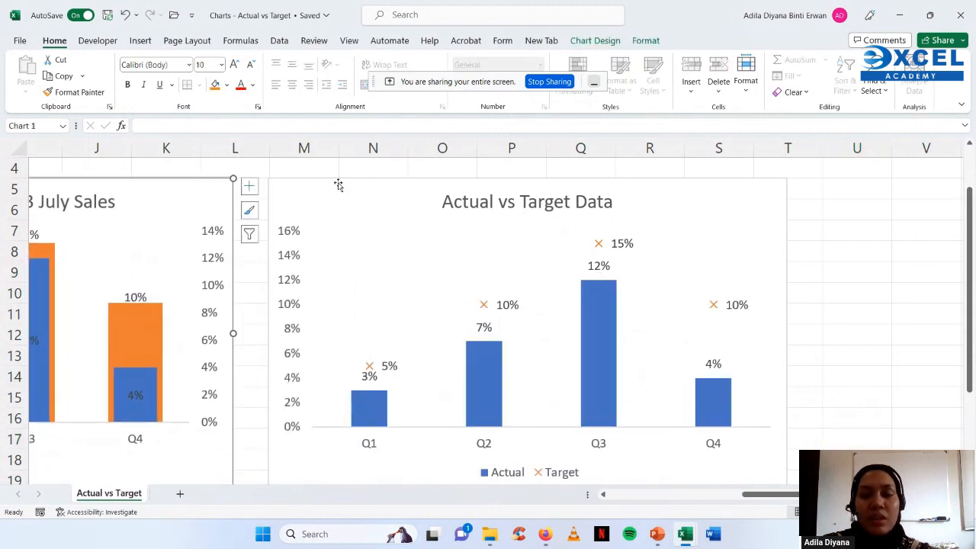
{"action": "left_click", "coordinate": [808, 290]}
- Examine the second example chart with Target markers and read its build instructions in N20 to N23
{"action": "scroll", "coordinate": [804, 287], "scroll_direction": "down", "scroll_amount": 2}
{"action": "scroll", "coordinate": [804, 288], "scroll_direction": "up", "scroll_amount": 2}
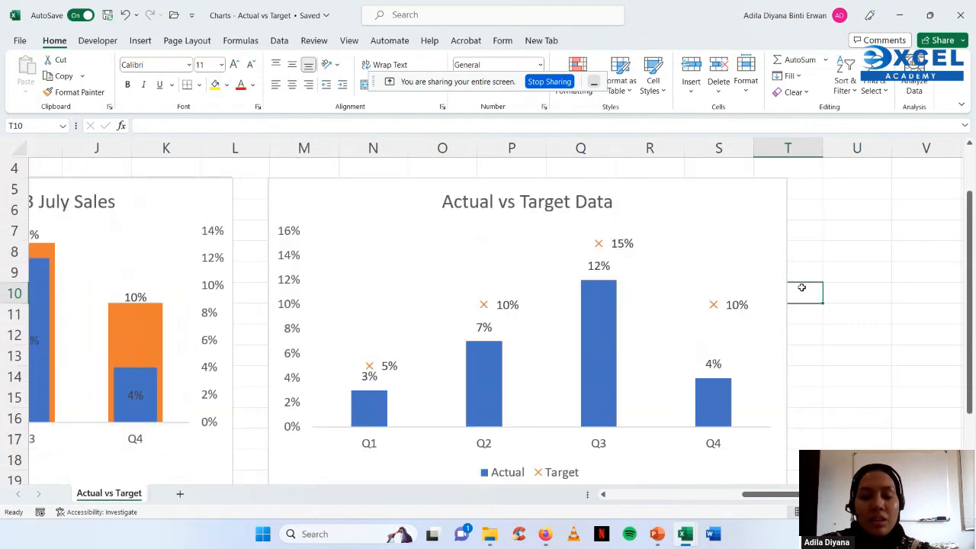
{"action": "mouse_move", "coordinate": [590, 413]}
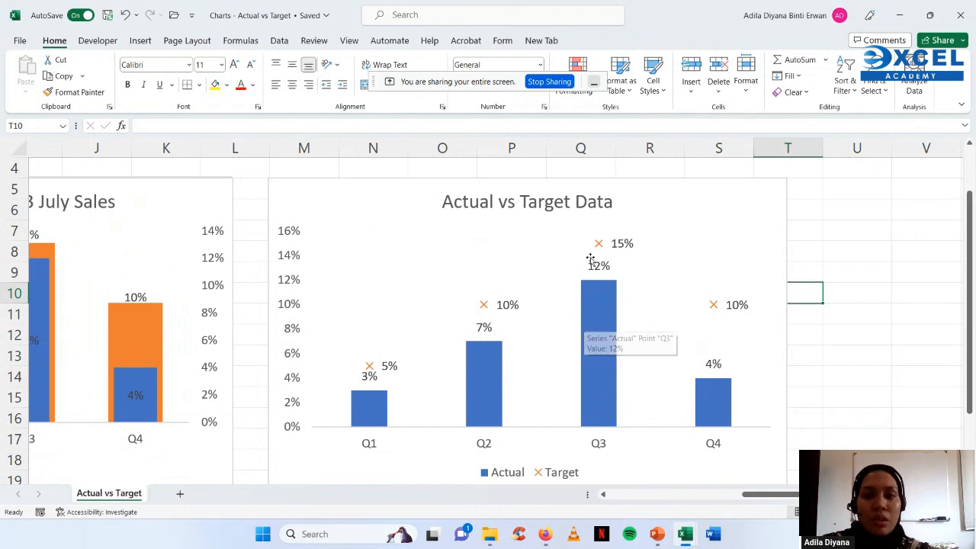
{"action": "mouse_move", "coordinate": [602, 252]}
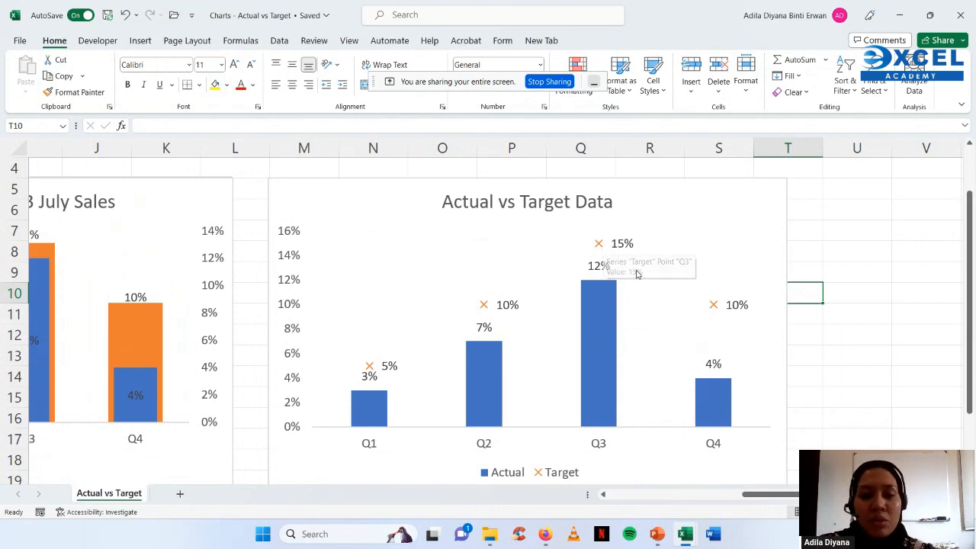
{"action": "scroll", "coordinate": [833, 300], "scroll_direction": "down", "scroll_amount": 3}
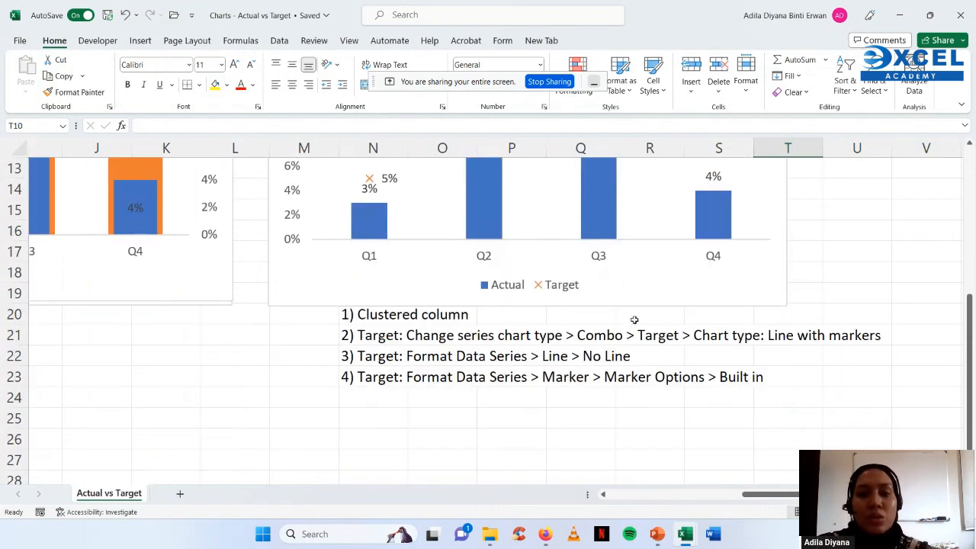
{"action": "scroll", "coordinate": [488, 305], "scroll_direction": "left", "scroll_amount": 3}
{"action": "scroll", "coordinate": [488, 305], "scroll_direction": "up", "scroll_amount": 1}
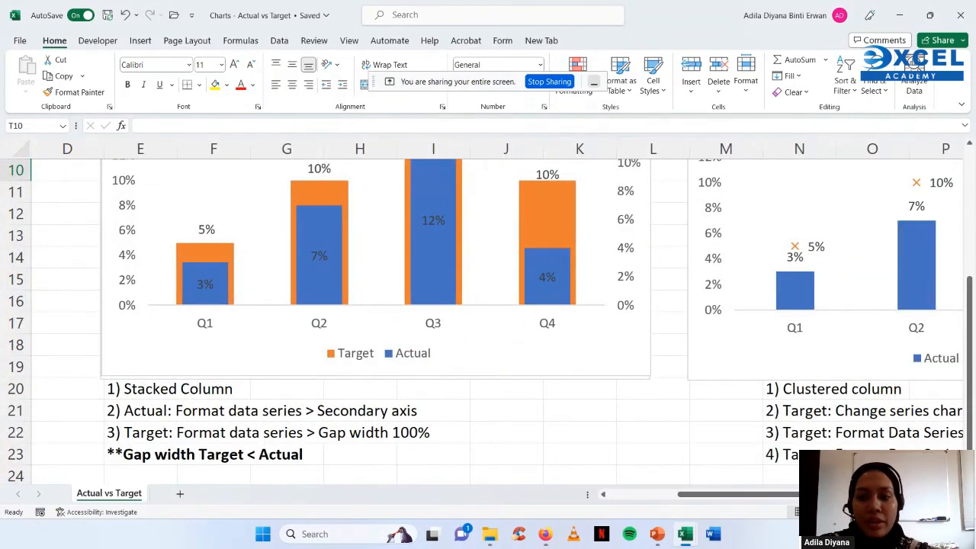
{"action": "scroll", "coordinate": [488, 305], "scroll_direction": "right", "scroll_amount": 5}
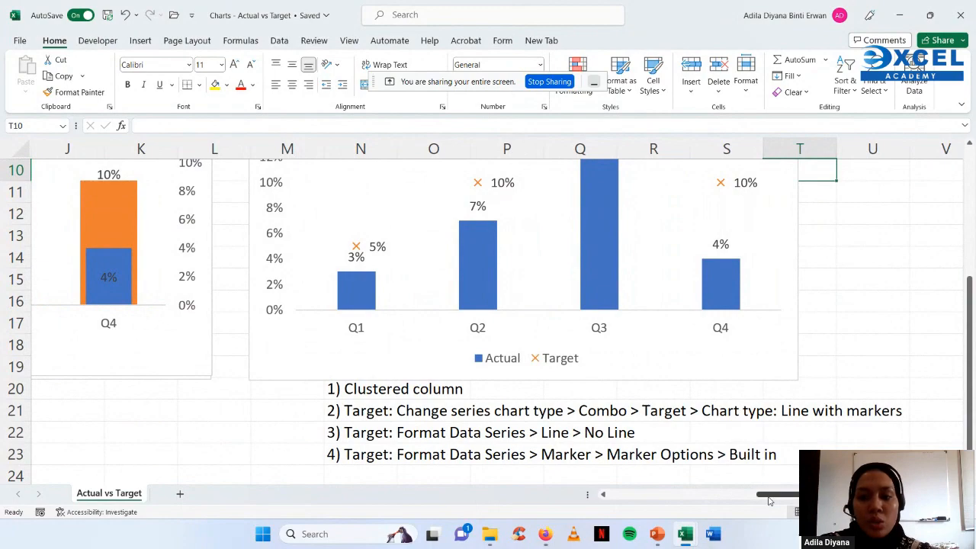
{"action": "left_click_drag", "start_coordinate": [770, 495], "coordinate": [652, 496]}
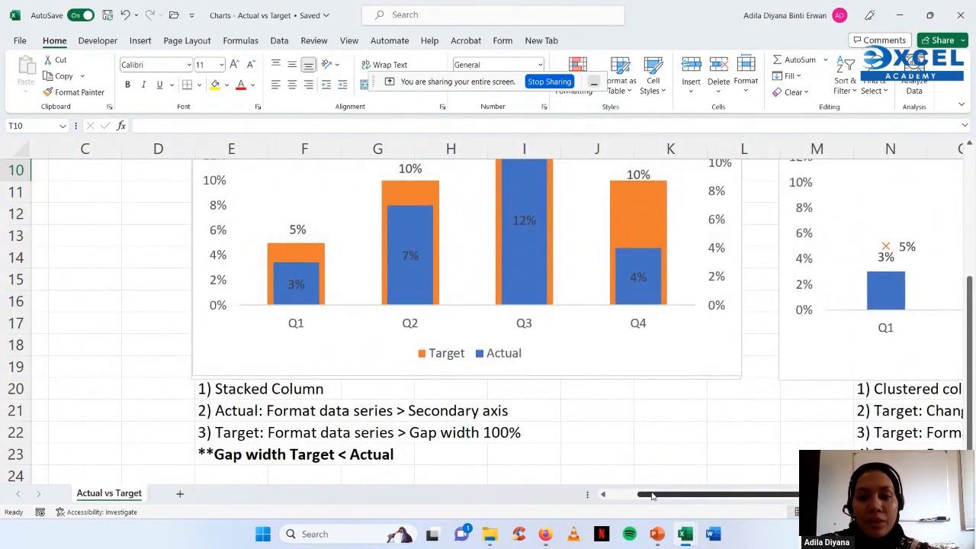
{"action": "scroll", "coordinate": [653, 497], "scroll_direction": "right", "scroll_amount": 6}
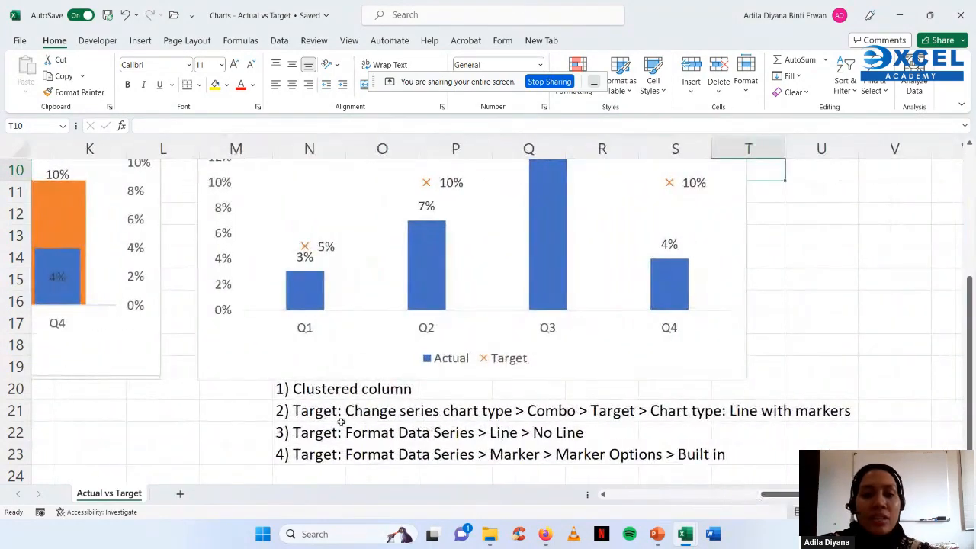
{"action": "left_click", "coordinate": [303, 390]}
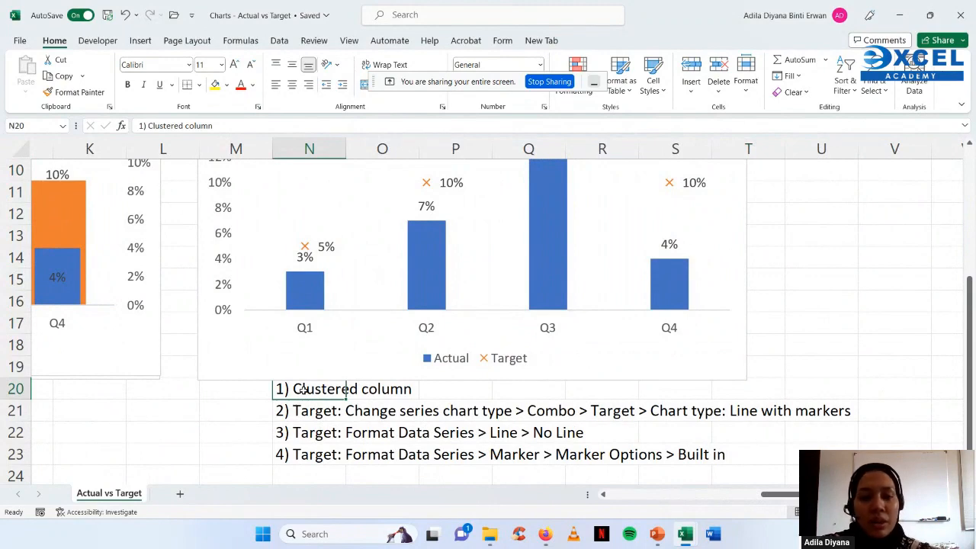
{"action": "left_click", "coordinate": [299, 406]}
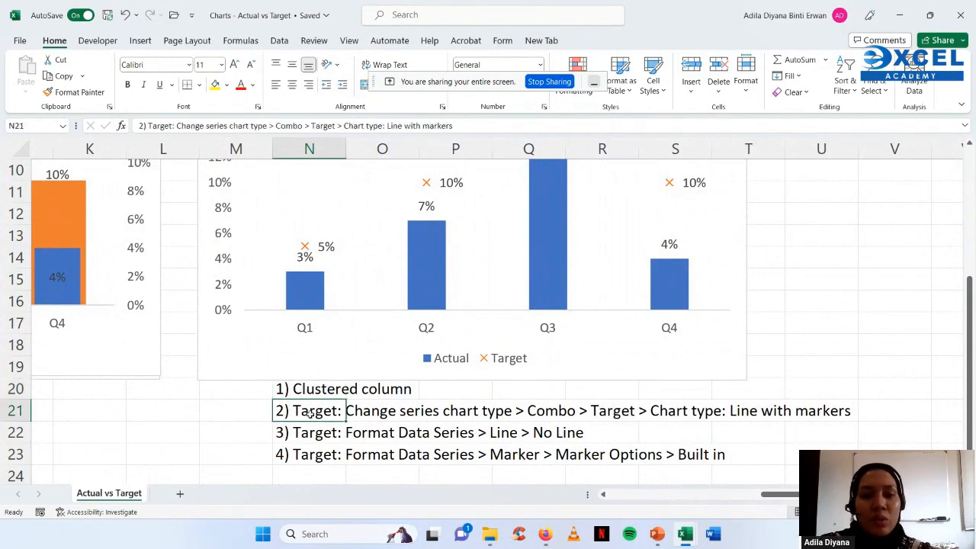
{"action": "left_click", "coordinate": [317, 432]}
{"action": "left_click", "coordinate": [313, 452]}
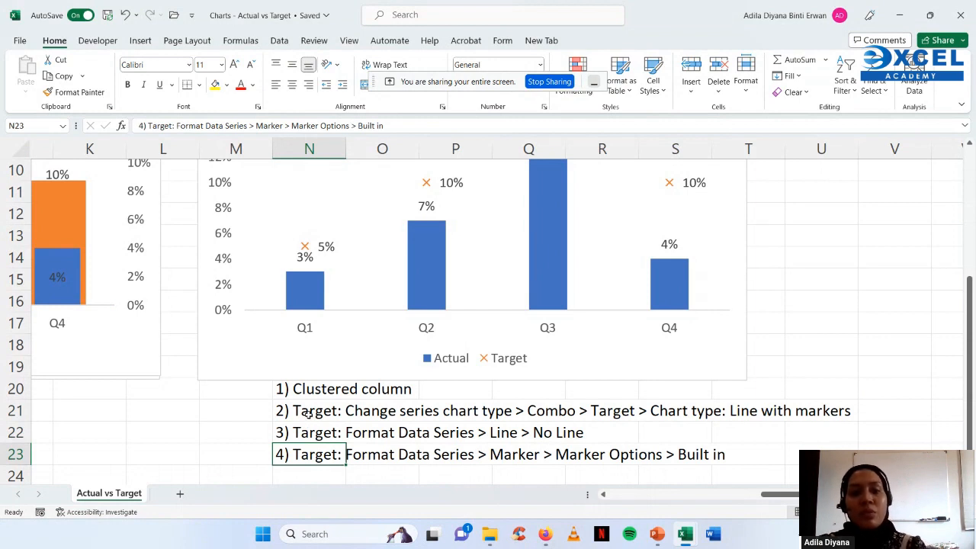
{"action": "left_click", "coordinate": [309, 412]}
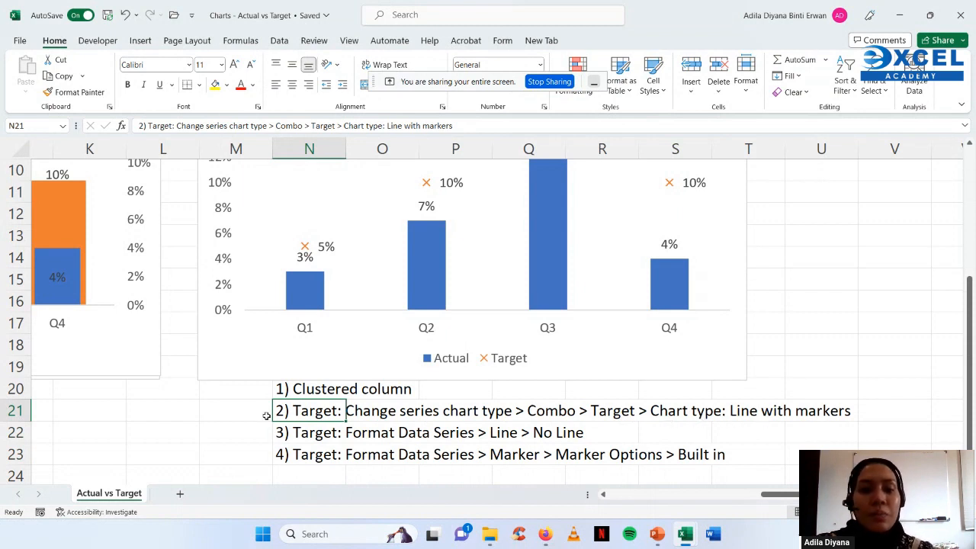
{"action": "left_click", "coordinate": [281, 434]}
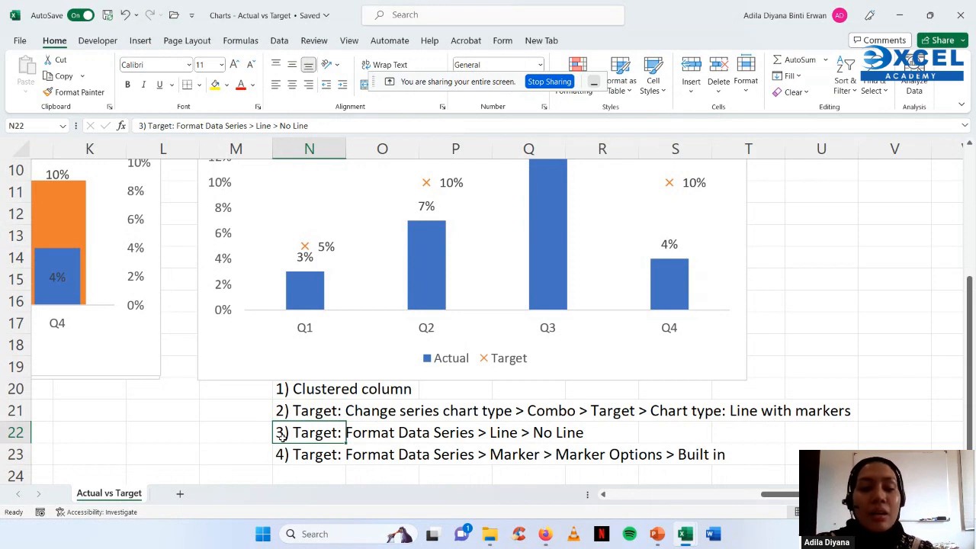
{"action": "left_click", "coordinate": [381, 433]}
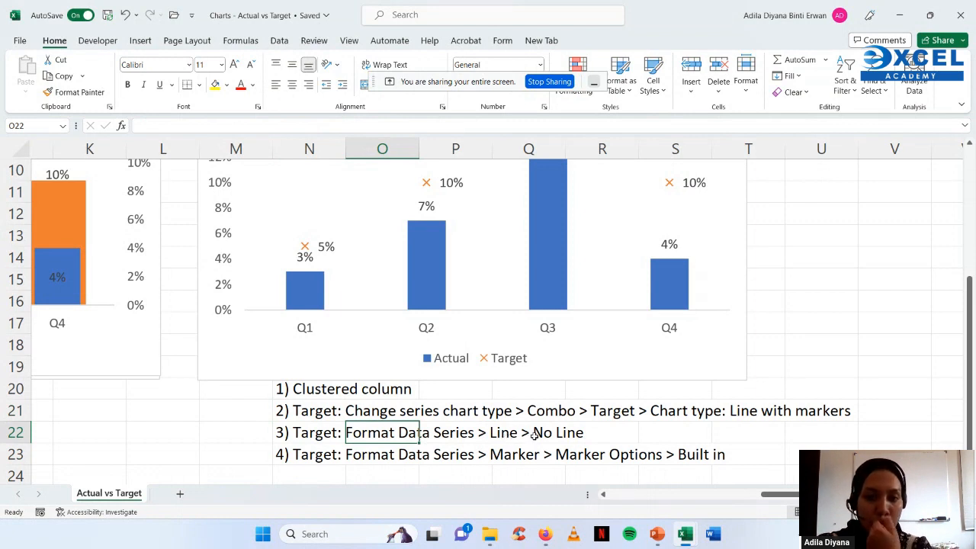
{"action": "left_click", "coordinate": [303, 456]}
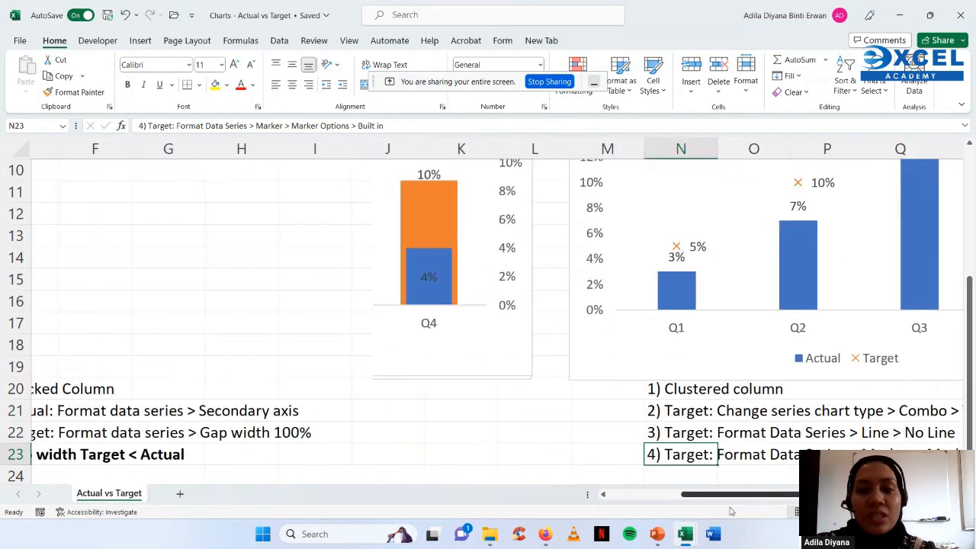
- Insert a Clustered Column chart from the Quarter, Actual and Target table in A3:C7, with the quarters as categories
{"action": "scroll", "coordinate": [770, 494], "scroll_direction": "left", "scroll_amount": 4}
{"action": "scroll", "coordinate": [144, 304], "scroll_direction": "up", "scroll_amount": 3}
{"action": "left_click_drag", "start_coordinate": [43, 217], "coordinate": [217, 298]}
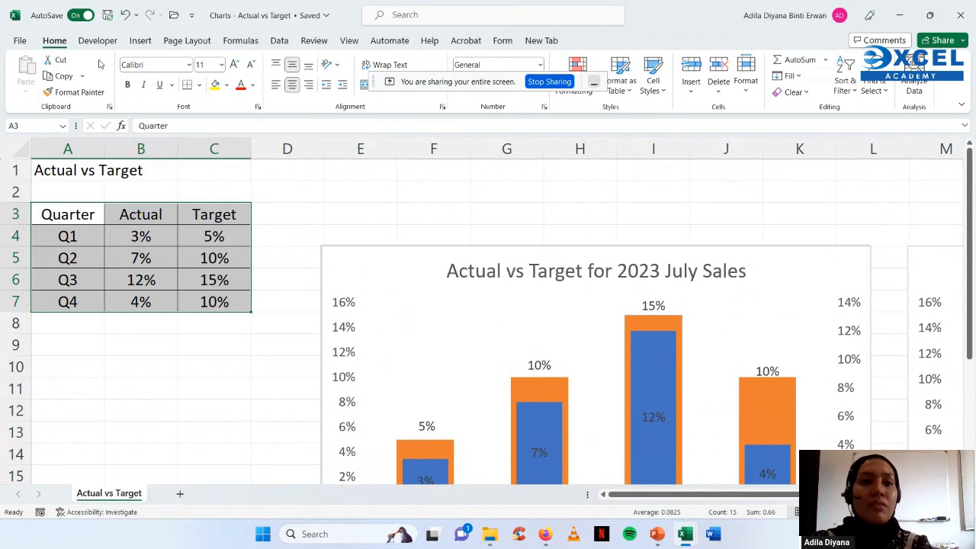
{"action": "left_click", "coordinate": [141, 41]}
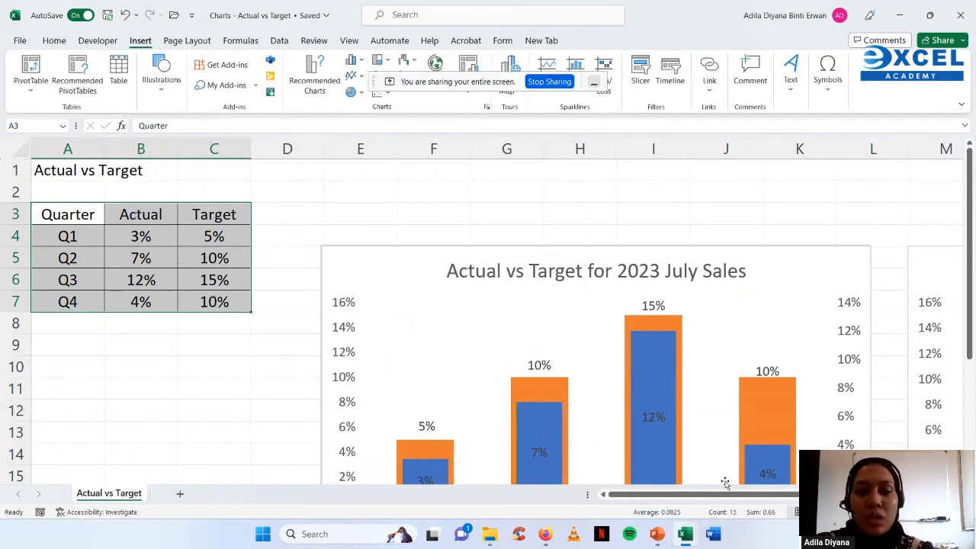
{"action": "scroll", "coordinate": [724, 495], "scroll_direction": "right", "scroll_amount": 2}
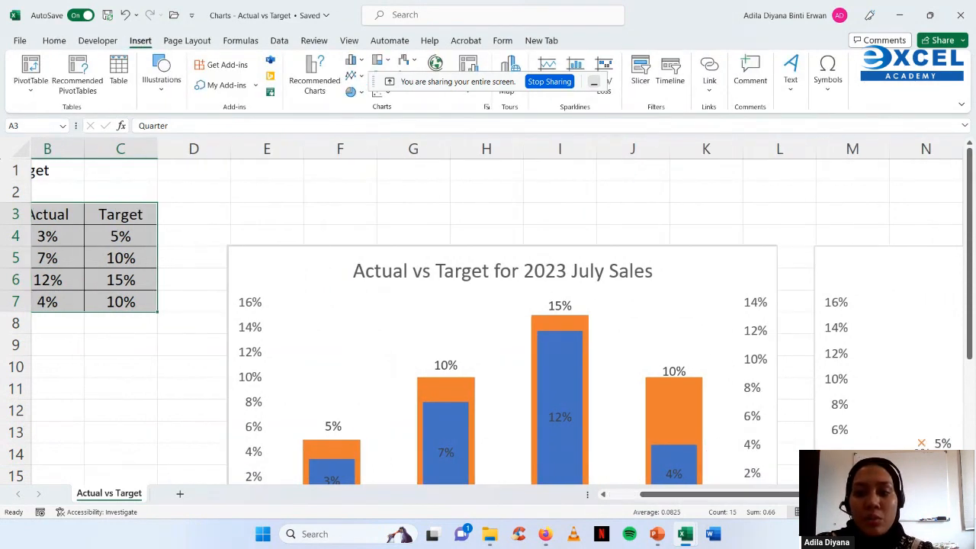
{"action": "scroll", "coordinate": [497, 318], "scroll_direction": "right", "scroll_amount": 4}
{"action": "scroll", "coordinate": [766, 374], "scroll_direction": "right", "scroll_amount": 1}
{"action": "scroll", "coordinate": [766, 373], "scroll_direction": "down", "scroll_amount": 4}
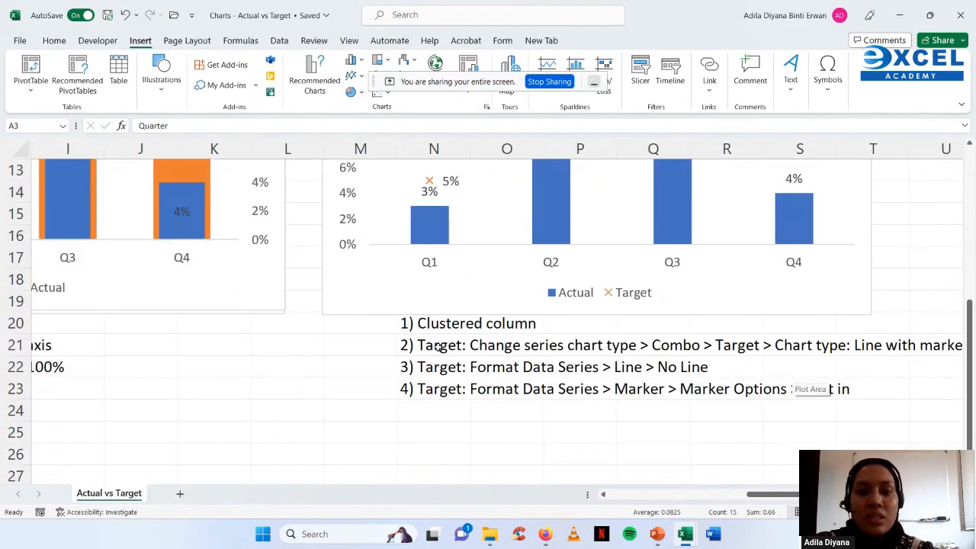
{"action": "left_click", "coordinate": [302, 85]}
{"action": "left_click", "coordinate": [378, 99]}
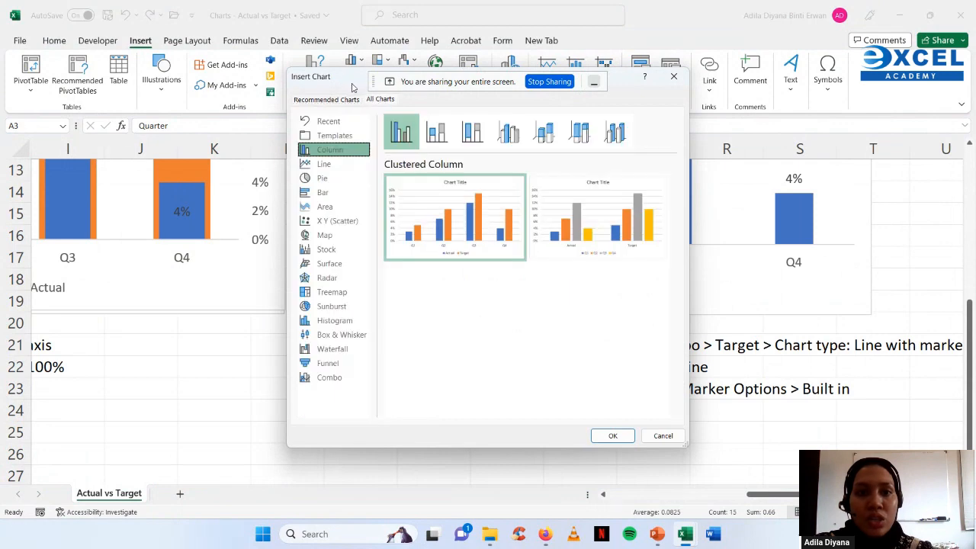
{"action": "left_click_drag", "start_coordinate": [353, 88], "coordinate": [62, 149]}
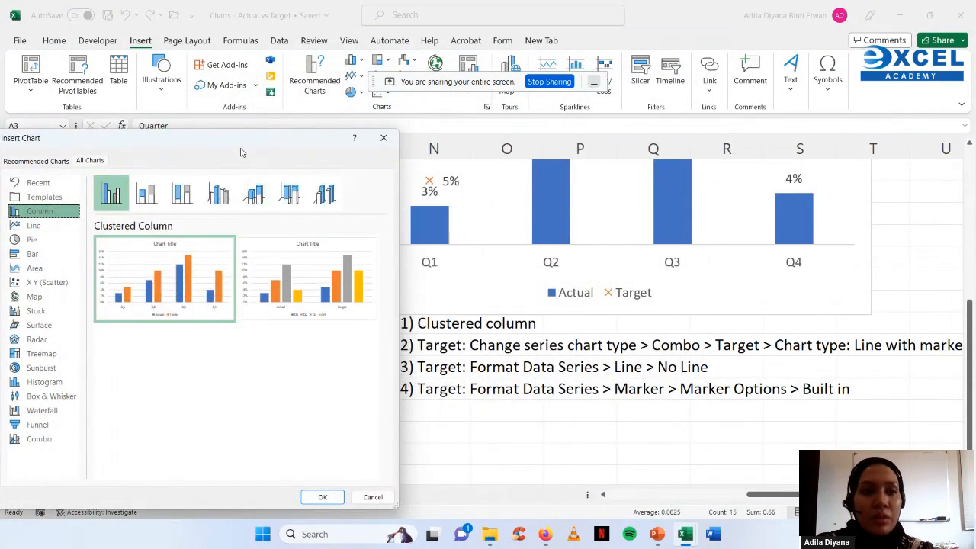
{"action": "mouse_move", "coordinate": [133, 286]}
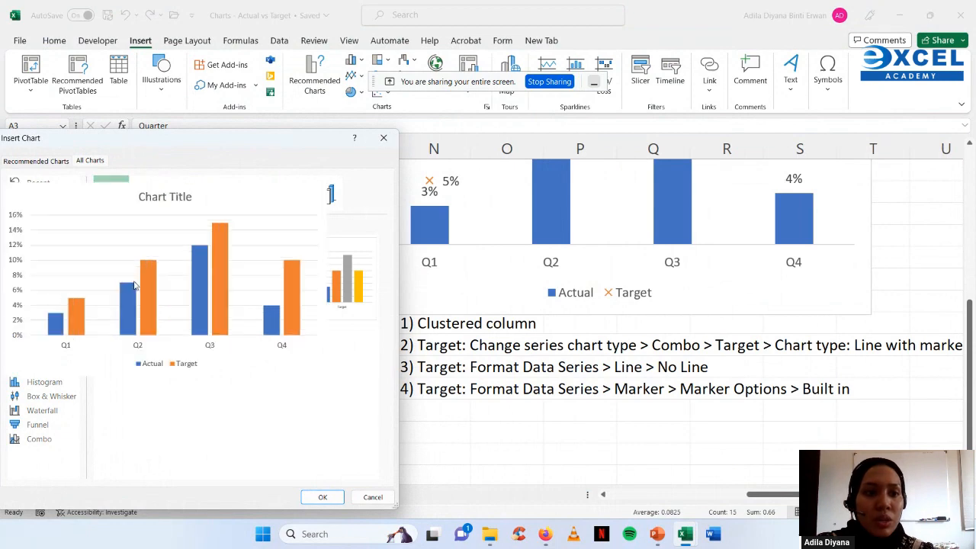
{"action": "left_click", "coordinate": [307, 497]}
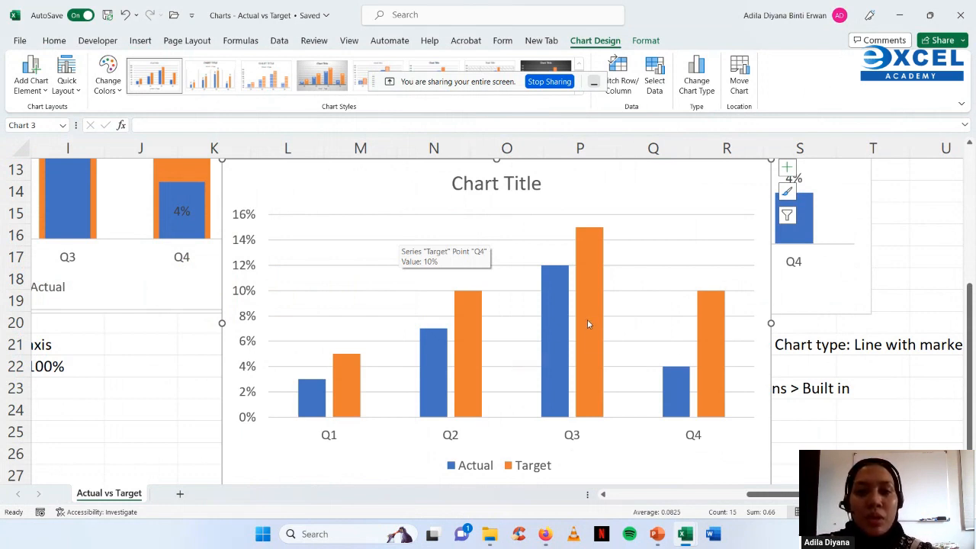
- Move the new chart over columns F to M, clear of the written instructions that start in column N
{"action": "left_click_drag", "start_coordinate": [632, 173], "coordinate": [328, 189]}
{"action": "scroll", "coordinate": [804, 412], "scroll_direction": "left", "scroll_amount": 5}
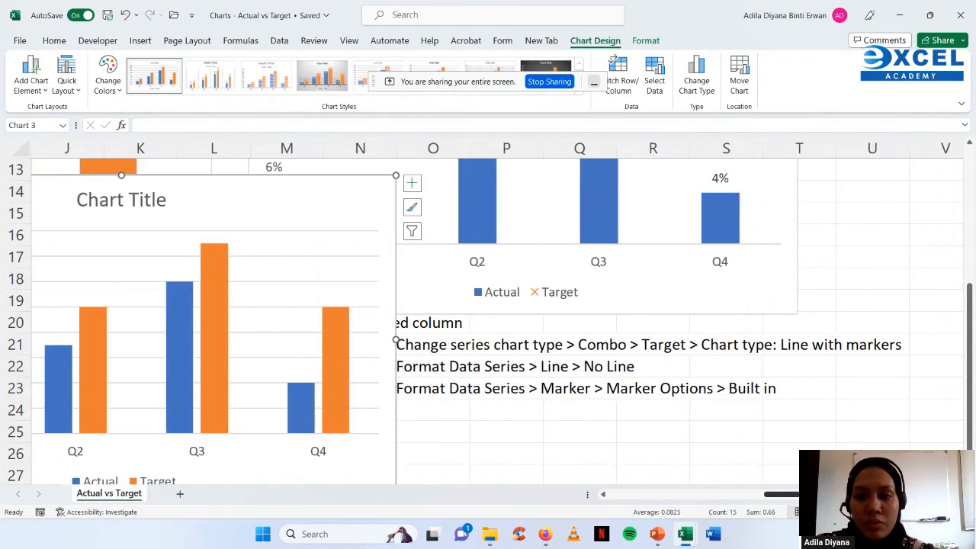
{"action": "left_click_drag", "start_coordinate": [617, 192], "coordinate": [546, 180]}
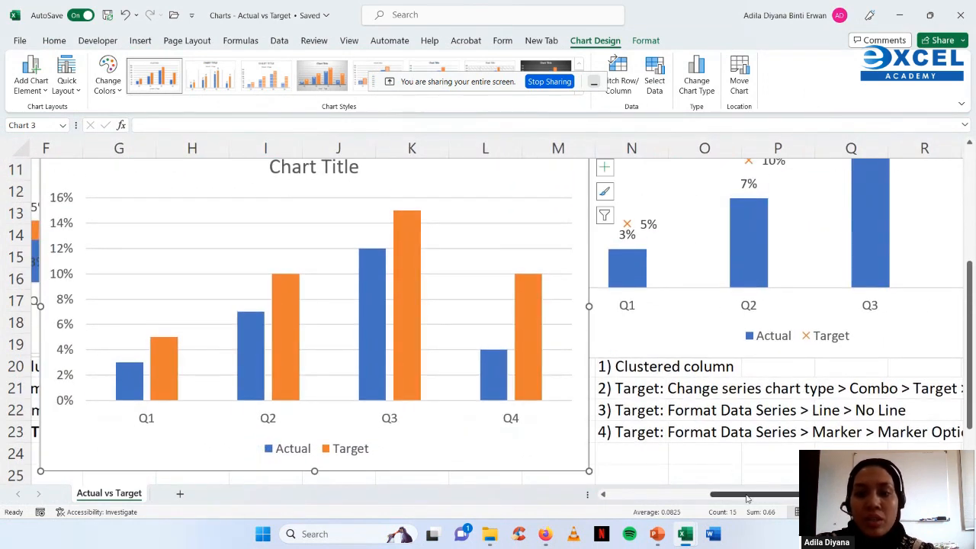
{"action": "left_click_drag", "start_coordinate": [759, 497], "coordinate": [779, 496]}
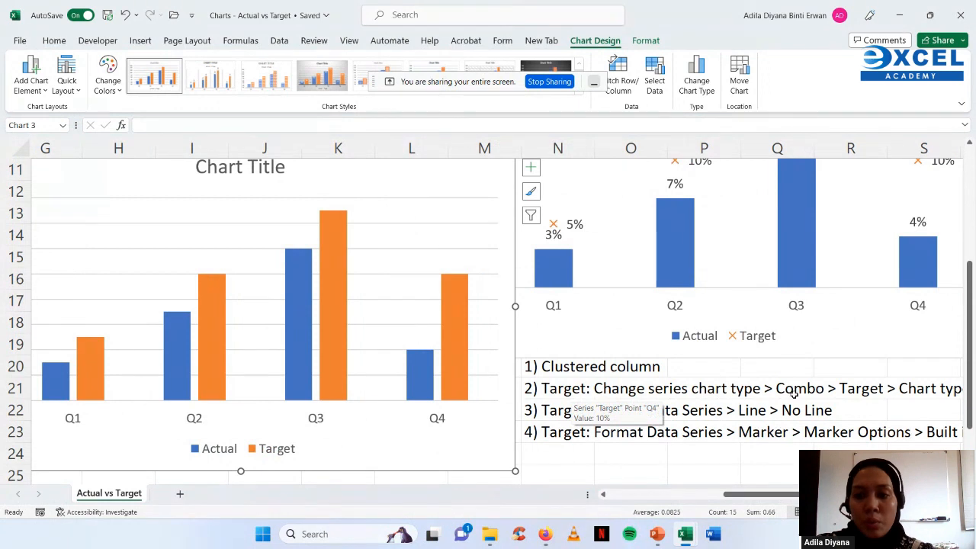
- Try to change the new chart's Target series to Line with Markers in a combo chart, keeping Actual as Clustered Column
{"action": "scroll", "coordinate": [495, 320], "scroll_direction": "right", "scroll_amount": 2}
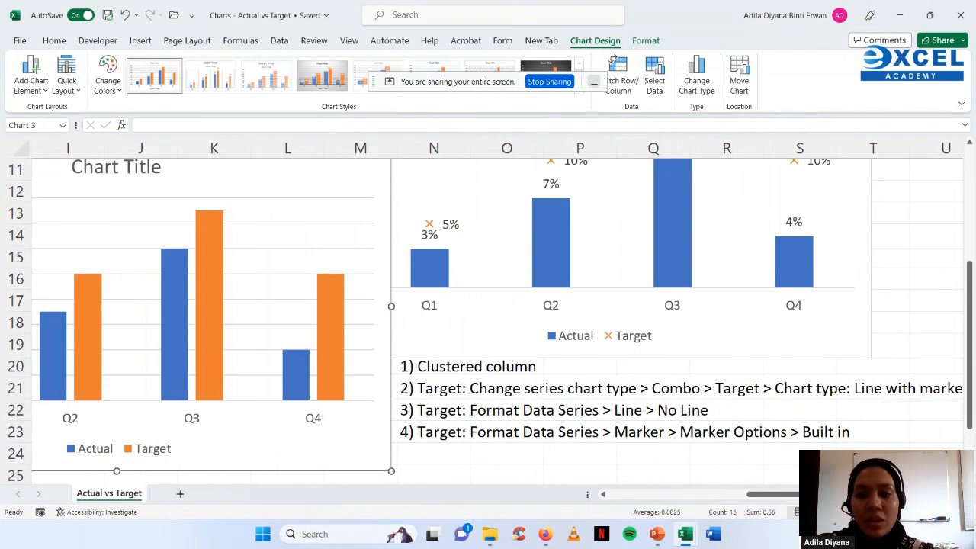
{"action": "scroll", "coordinate": [885, 399], "scroll_direction": "right", "scroll_amount": 1}
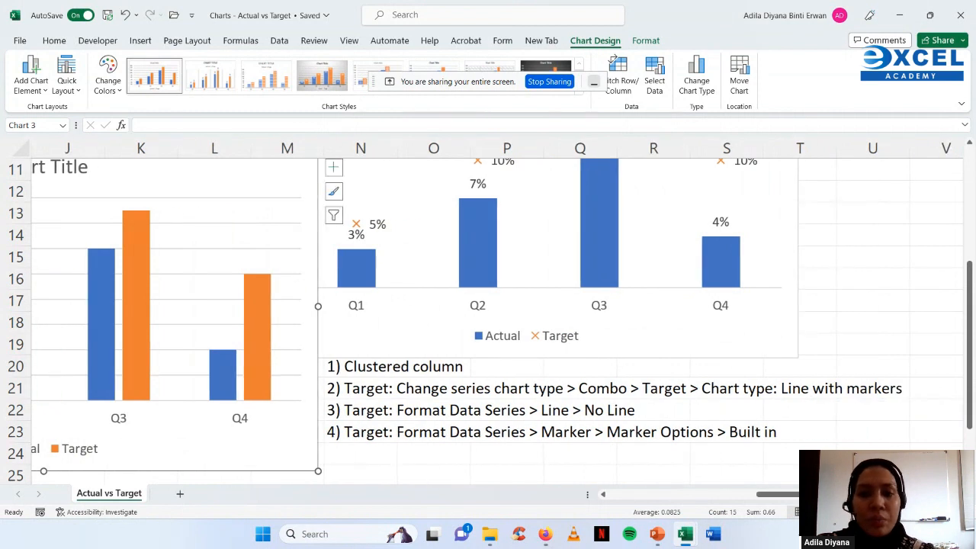
{"action": "right_click", "coordinate": [249, 321]}
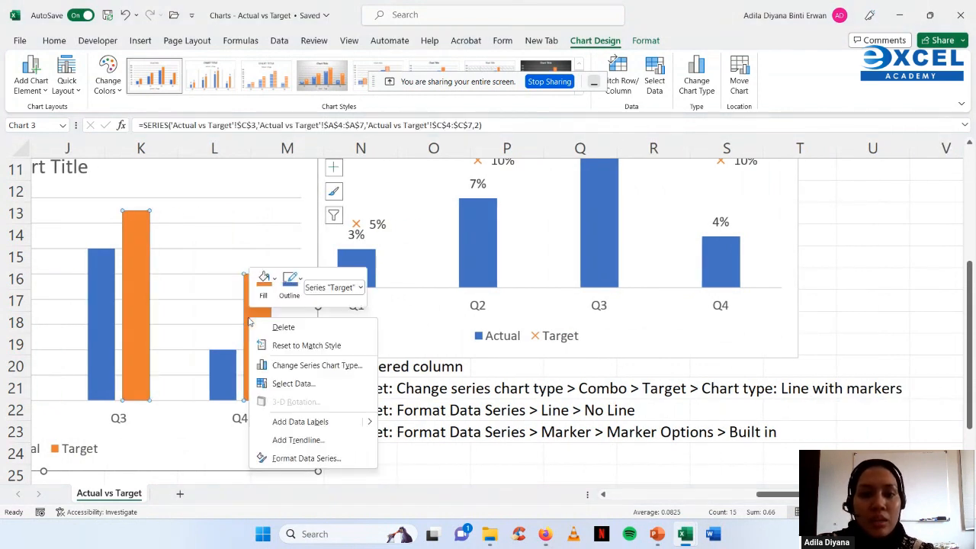
{"action": "left_click", "coordinate": [338, 370]}
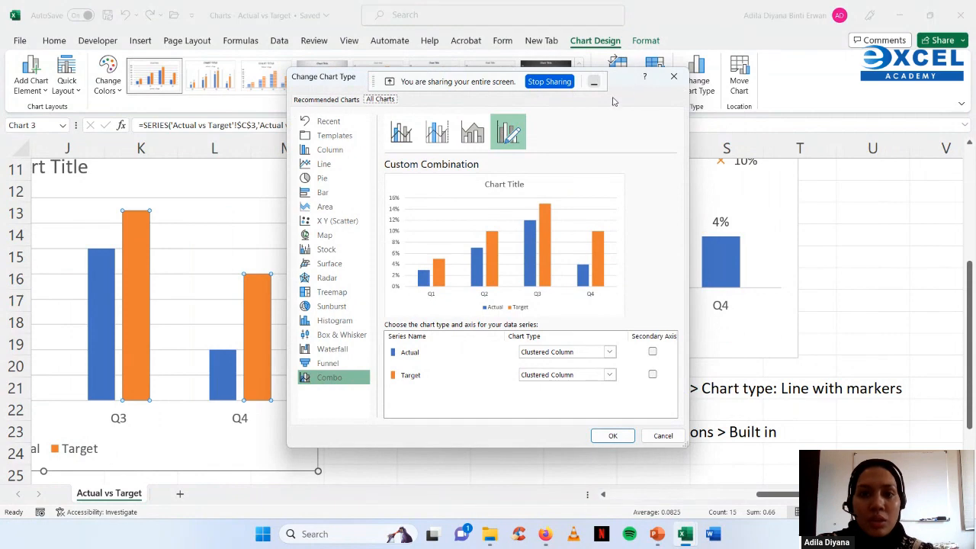
{"action": "left_click_drag", "start_coordinate": [335, 83], "coordinate": [38, 121]}
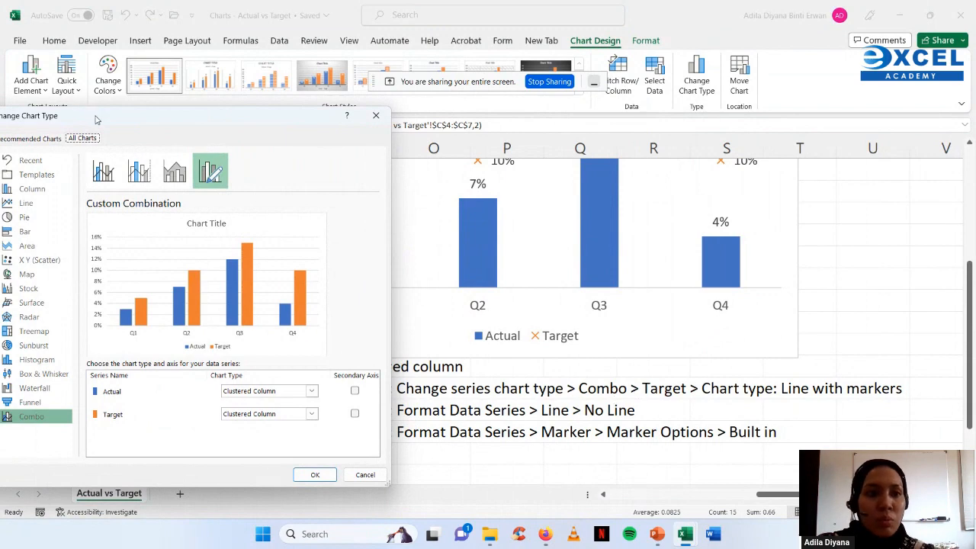
{"action": "left_click_drag", "start_coordinate": [96, 119], "coordinate": [122, 80]}
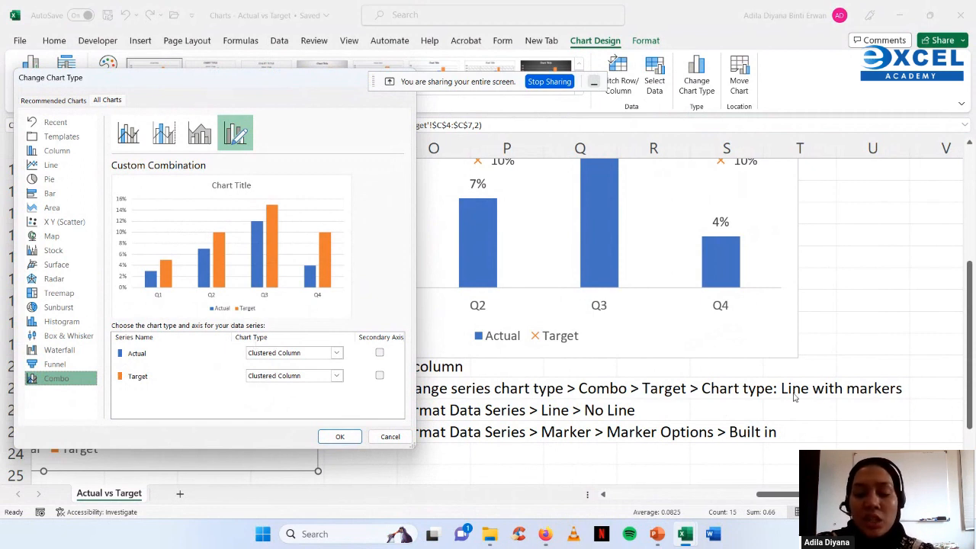
{"action": "left_click", "coordinate": [335, 375]}
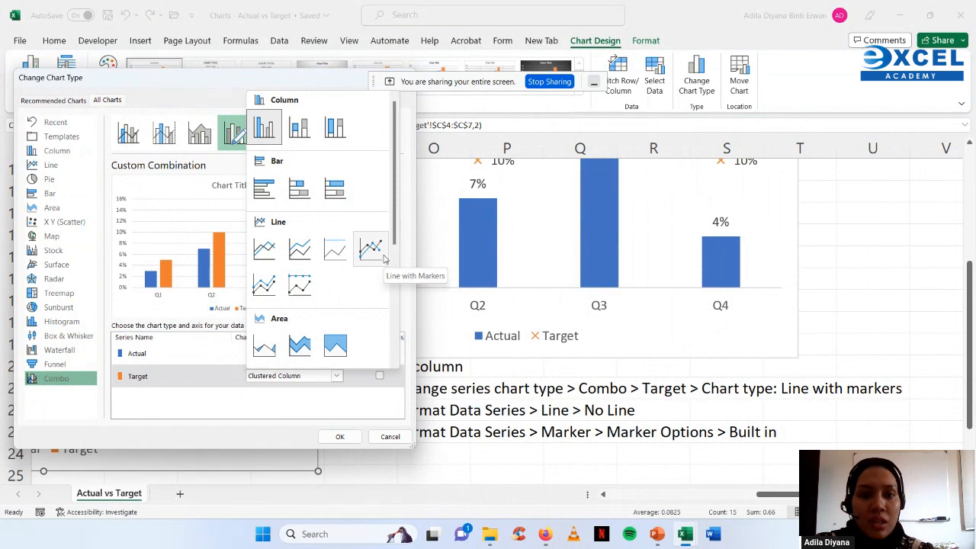
{"action": "left_click", "coordinate": [370, 250]}
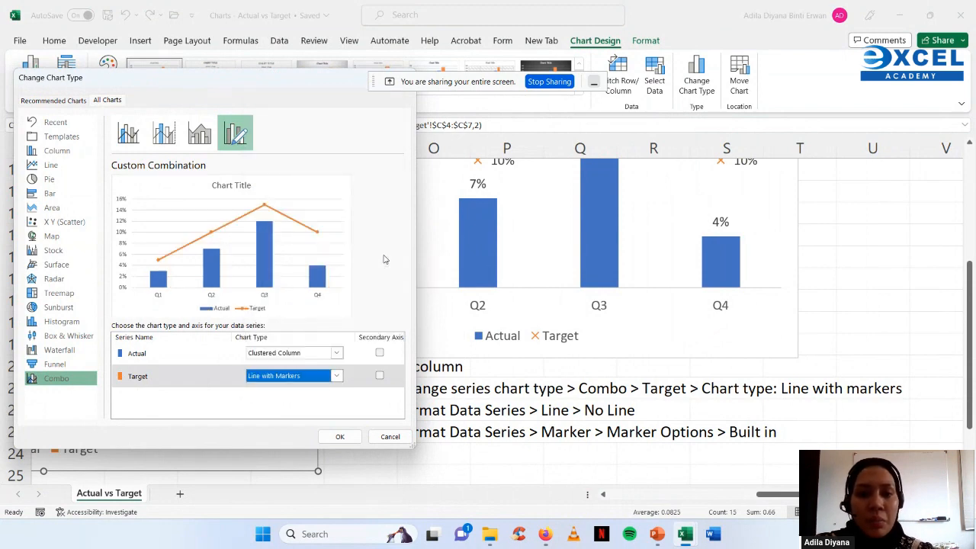
{"action": "left_click", "coordinate": [336, 436]}
- Undo the Target series' chart type change and deselect the chart
{"action": "scroll", "coordinate": [636, 370], "scroll_direction": "left", "scroll_amount": 5}
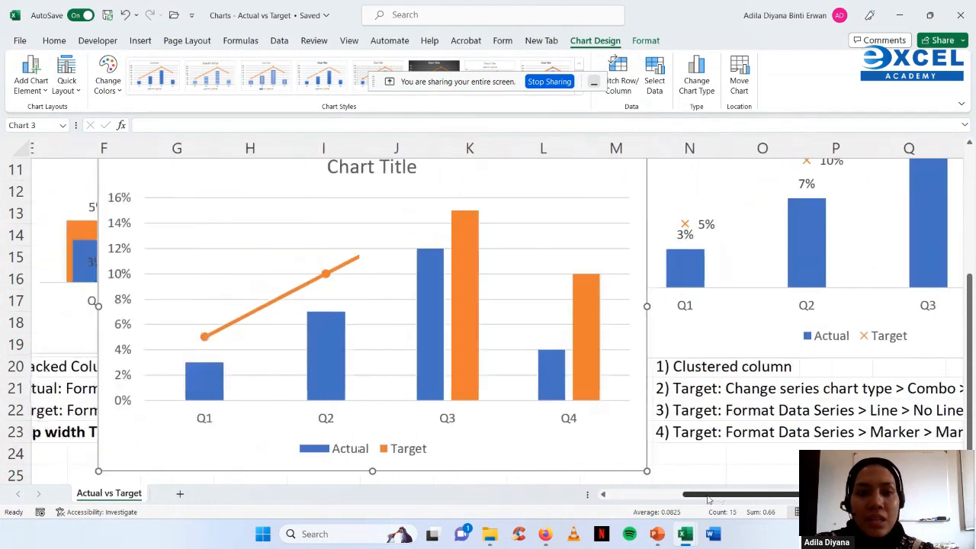
{"action": "scroll", "coordinate": [635, 371], "scroll_direction": "up", "scroll_amount": 2}
{"action": "scroll", "coordinate": [633, 374], "scroll_direction": "down", "scroll_amount": 3}
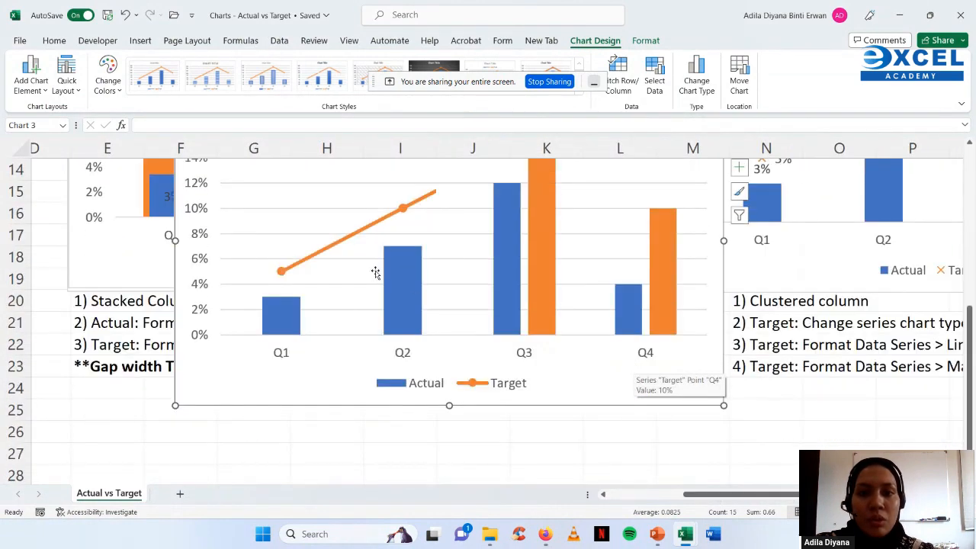
{"action": "scroll", "coordinate": [550, 263], "scroll_direction": "up", "scroll_amount": 1}
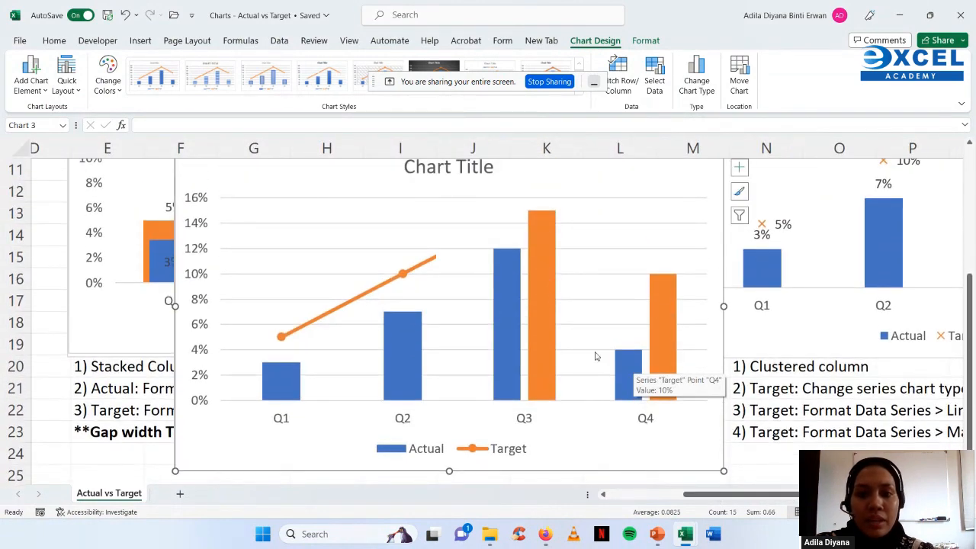
{"action": "left_click", "coordinate": [549, 334]}
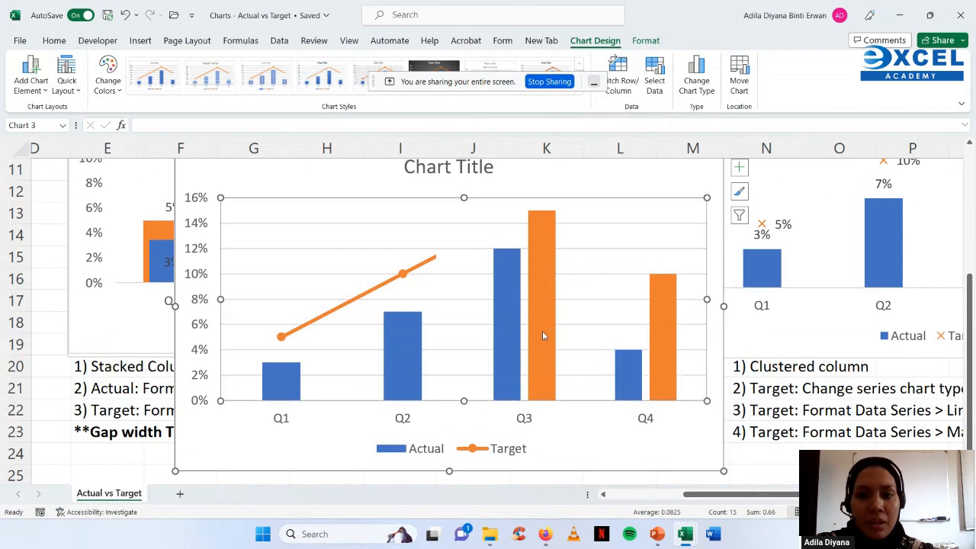
{"action": "left_click", "coordinate": [542, 331]}
{"action": "left_click", "coordinate": [554, 322]}
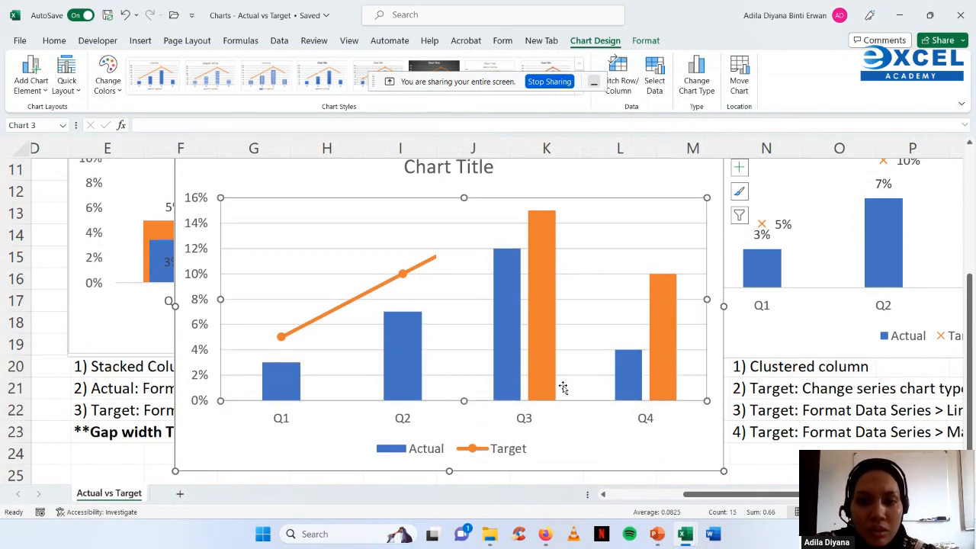
{"action": "left_click", "coordinate": [124, 21]}
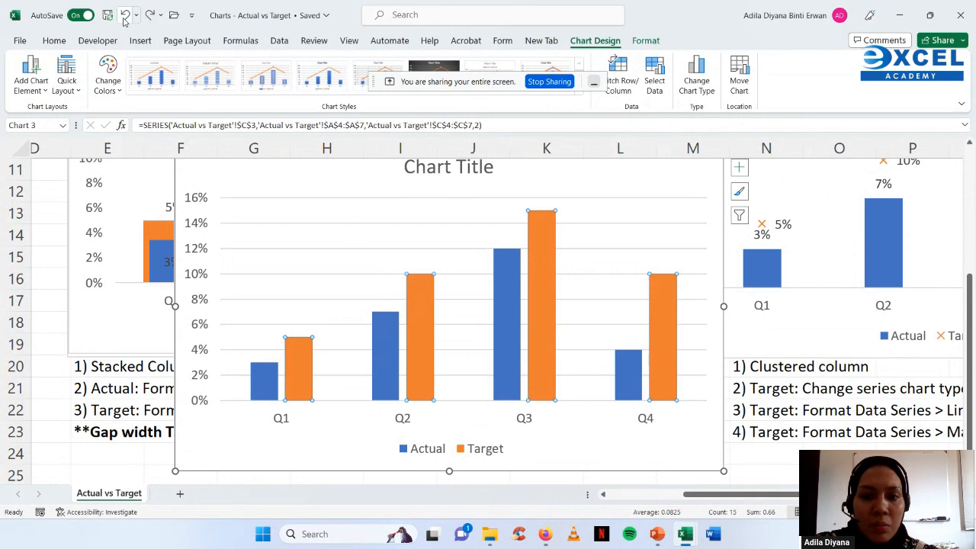
{"action": "left_click", "coordinate": [785, 476]}
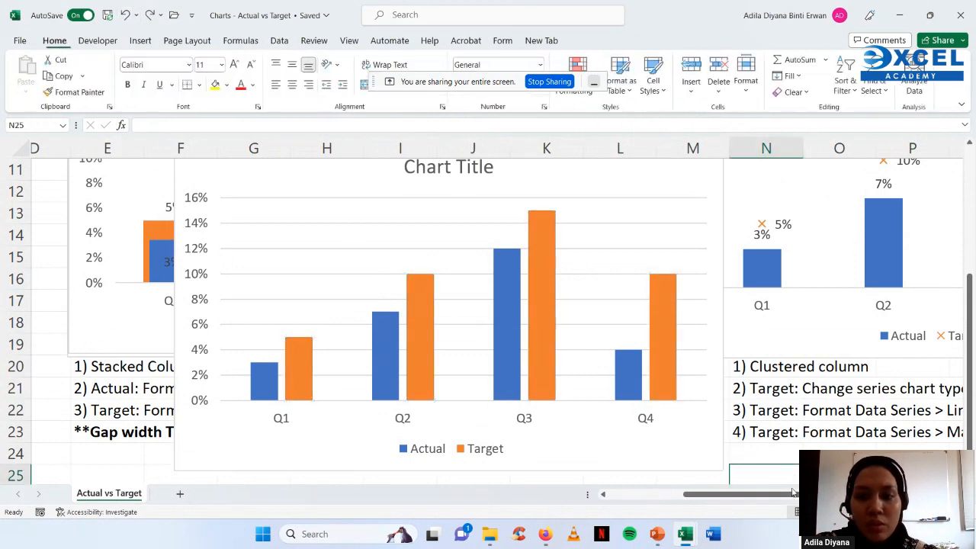
- Change the new chart's Target series to Line with Markers in a combo chart, keeping Actual as Clustered Column
{"action": "left_click_drag", "start_coordinate": [793, 494], "coordinate": [801, 493]}
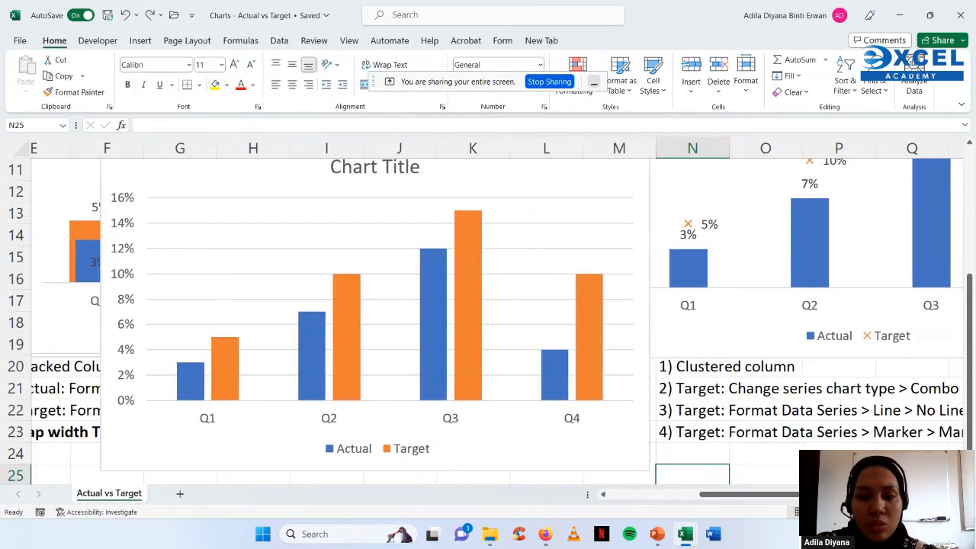
{"action": "left_click", "coordinate": [353, 311]}
{"action": "right_click", "coordinate": [352, 310]}
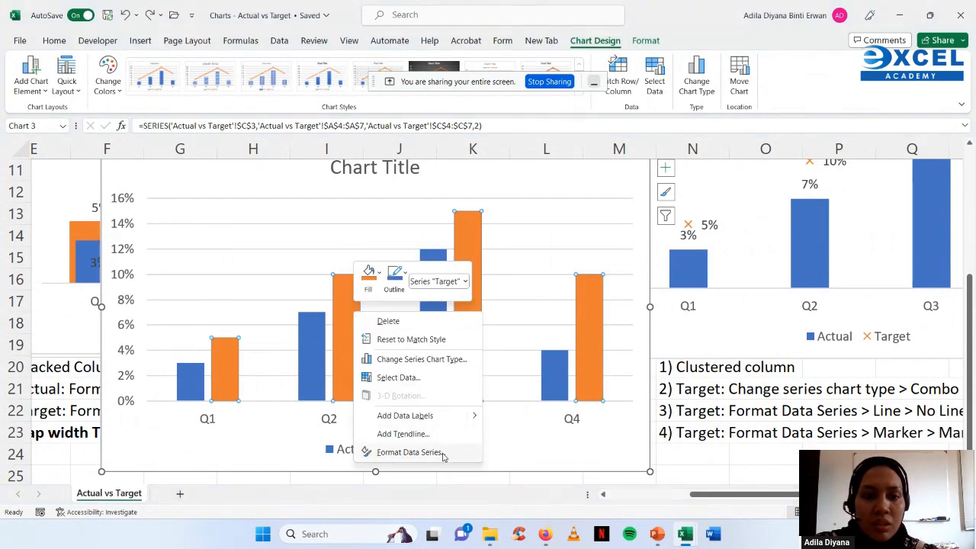
{"action": "left_click", "coordinate": [455, 360]}
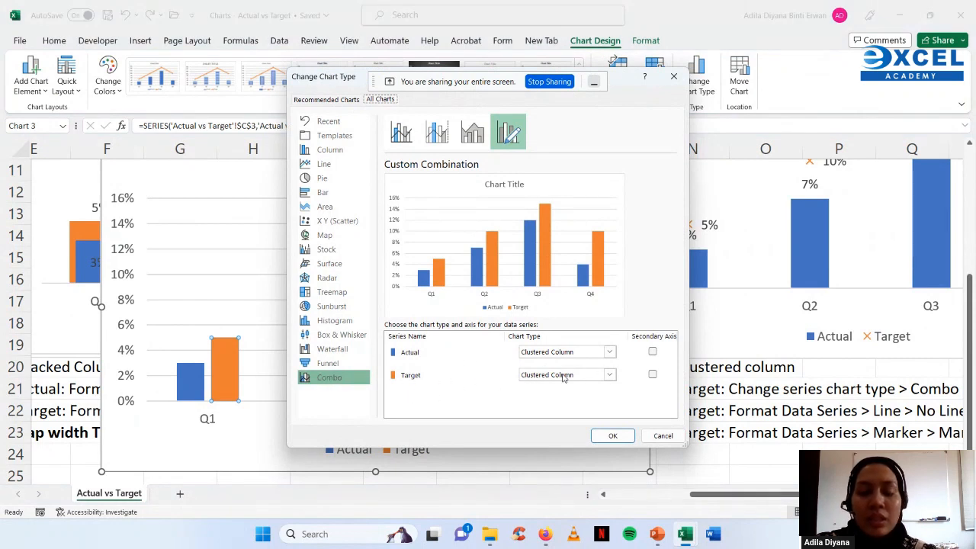
{"action": "left_click", "coordinate": [609, 375]}
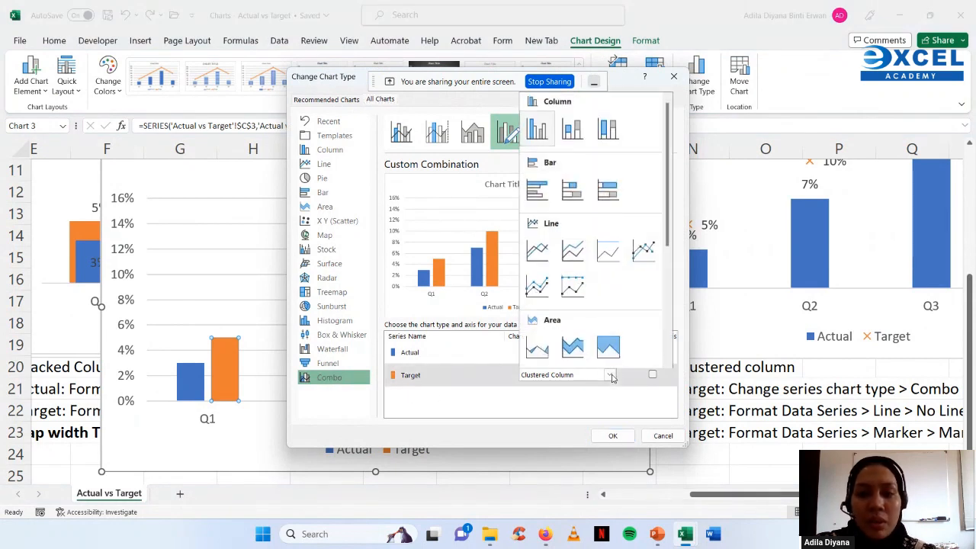
{"action": "left_click", "coordinate": [641, 246]}
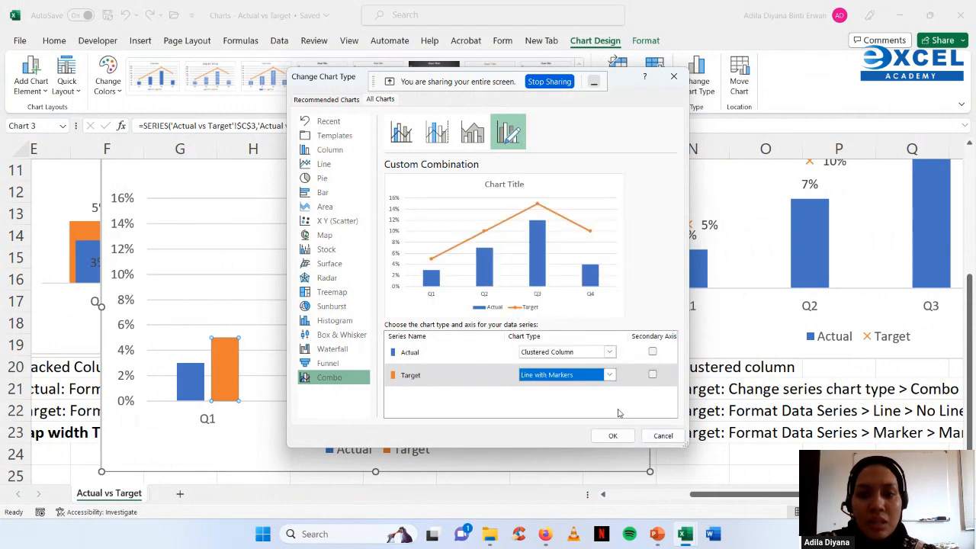
{"action": "left_click", "coordinate": [610, 435]}
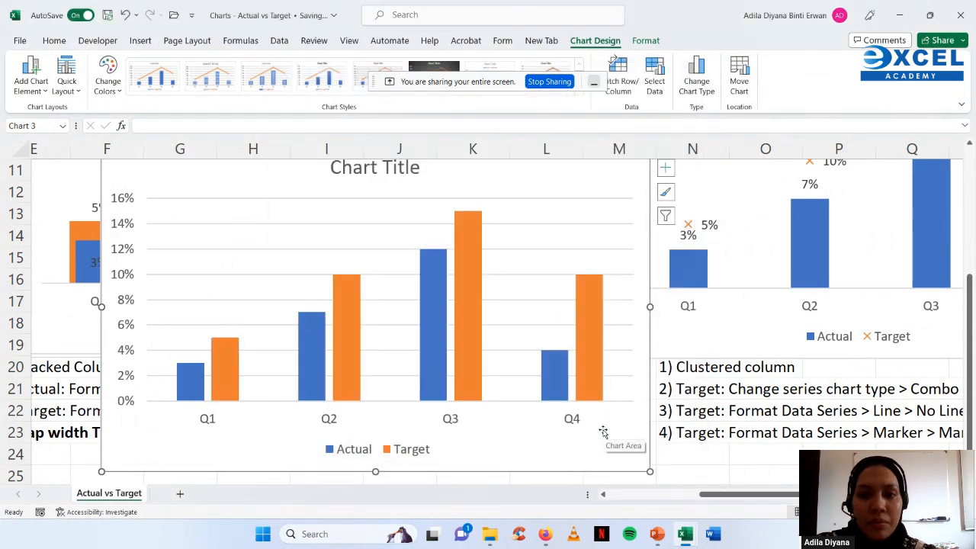
- Format the Target series with No line so only its markers remain, and deselect the chart
{"action": "scroll", "coordinate": [564, 362], "scroll_direction": "up", "scroll_amount": 2}
{"action": "scroll", "coordinate": [564, 362], "scroll_direction": "down", "scroll_amount": 3}
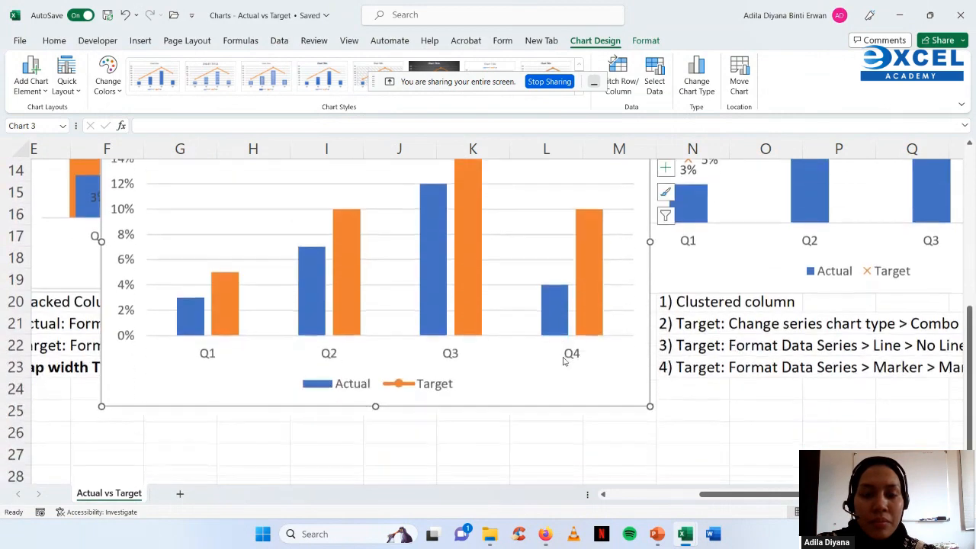
{"action": "scroll", "coordinate": [564, 362], "scroll_direction": "up", "scroll_amount": 1}
{"action": "scroll", "coordinate": [565, 363], "scroll_direction": "up", "scroll_amount": 1}
{"action": "scroll", "coordinate": [627, 260], "scroll_direction": "down", "scroll_amount": 2}
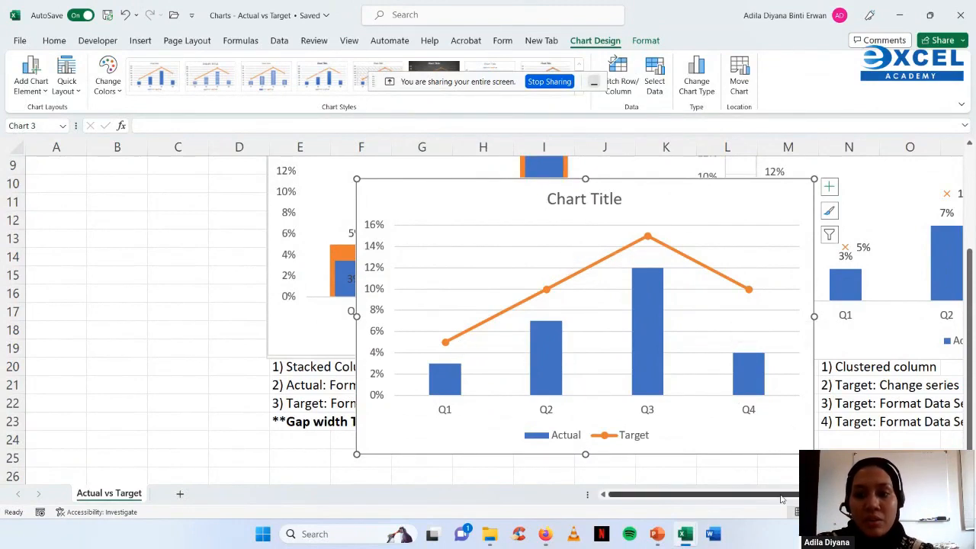
{"action": "left_click_drag", "start_coordinate": [782, 497], "coordinate": [867, 497]}
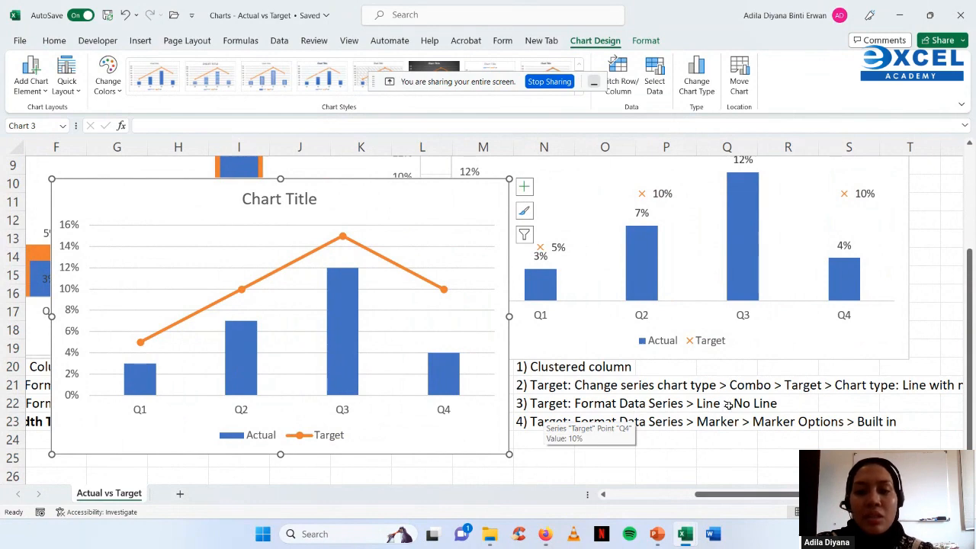
{"action": "right_click", "coordinate": [408, 276]}
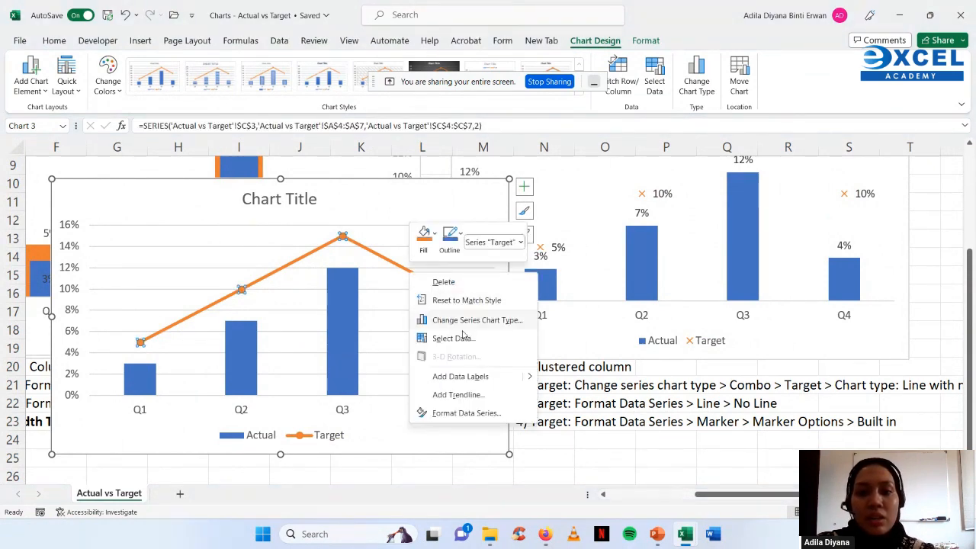
{"action": "left_click", "coordinate": [456, 413]}
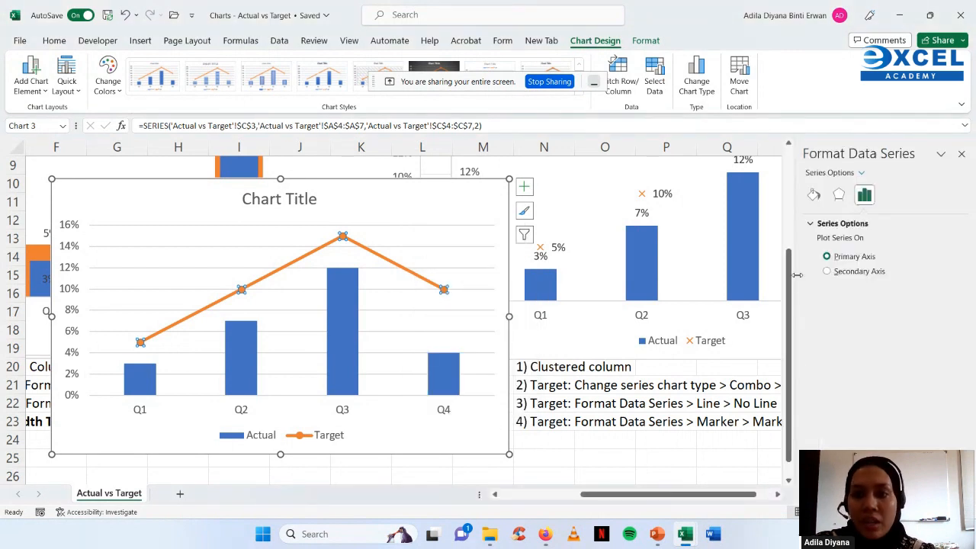
{"action": "left_click", "coordinate": [815, 195]}
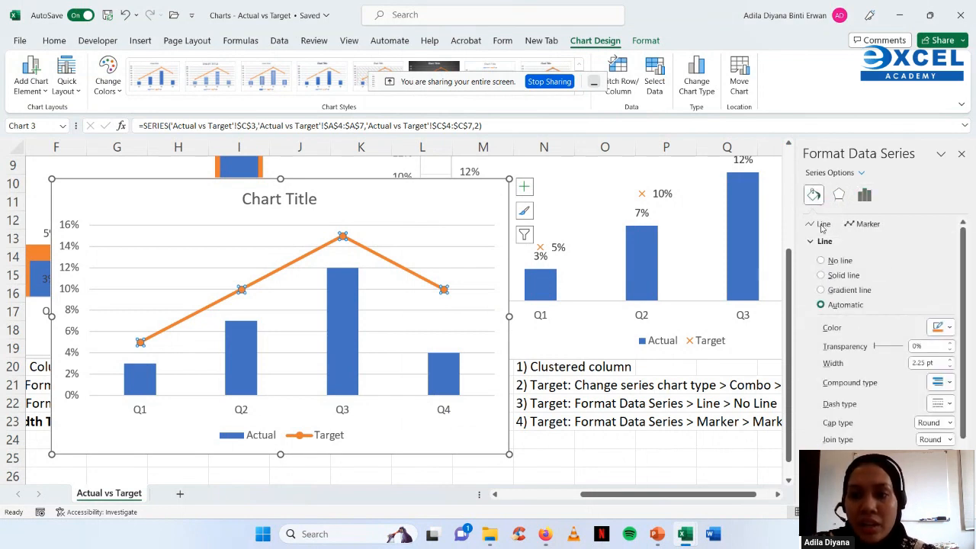
{"action": "left_click", "coordinate": [841, 261]}
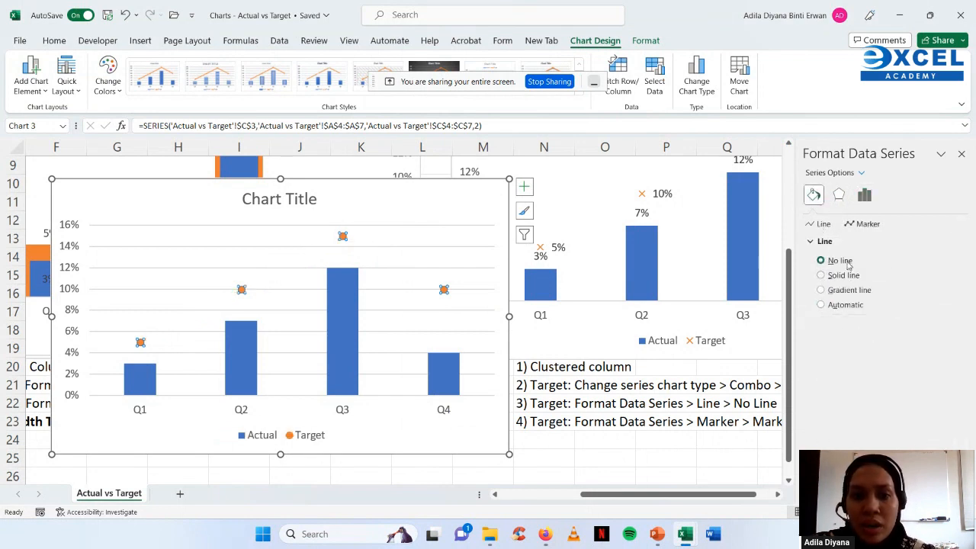
{"action": "left_click", "coordinate": [962, 154]}
{"action": "left_click", "coordinate": [546, 473]}
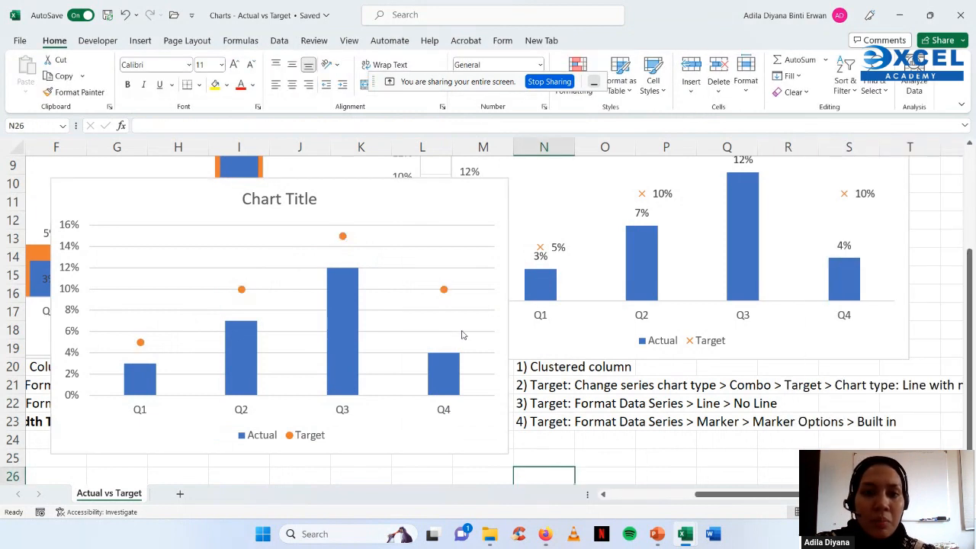
- Switch the Target series' marker options to Built-in in the new chart
{"action": "mouse_move", "coordinate": [447, 296]}
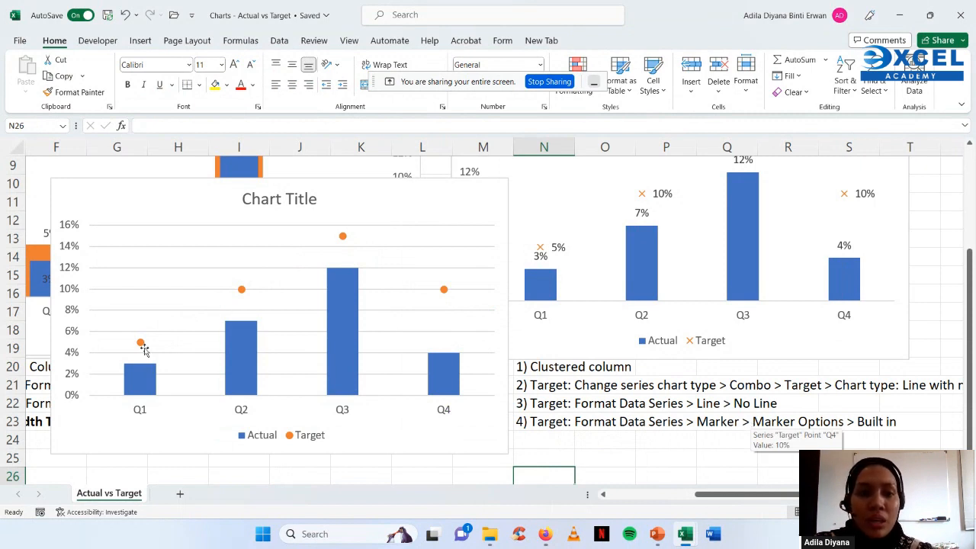
{"action": "right_click", "coordinate": [444, 292]}
{"action": "left_click", "coordinate": [497, 432]}
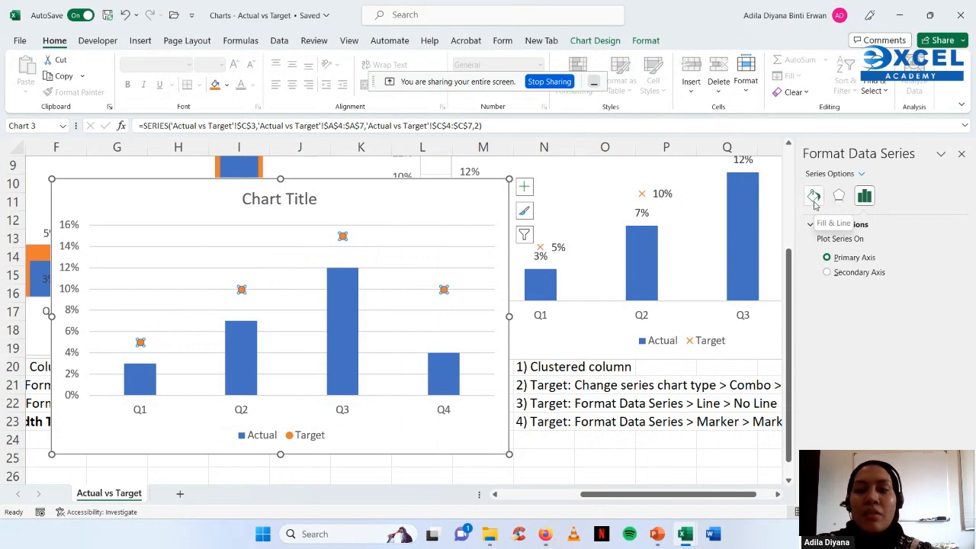
{"action": "left_click", "coordinate": [815, 197]}
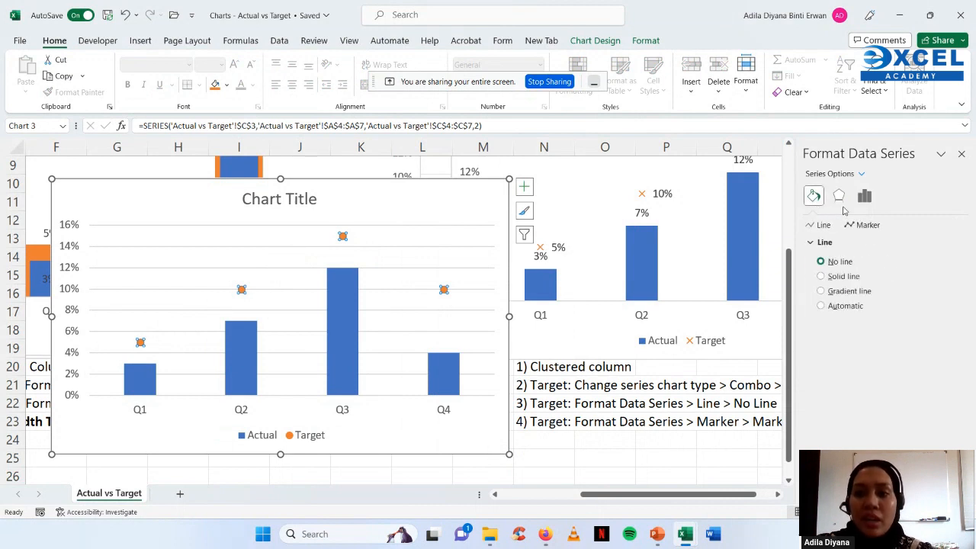
{"action": "left_click", "coordinate": [864, 225]}
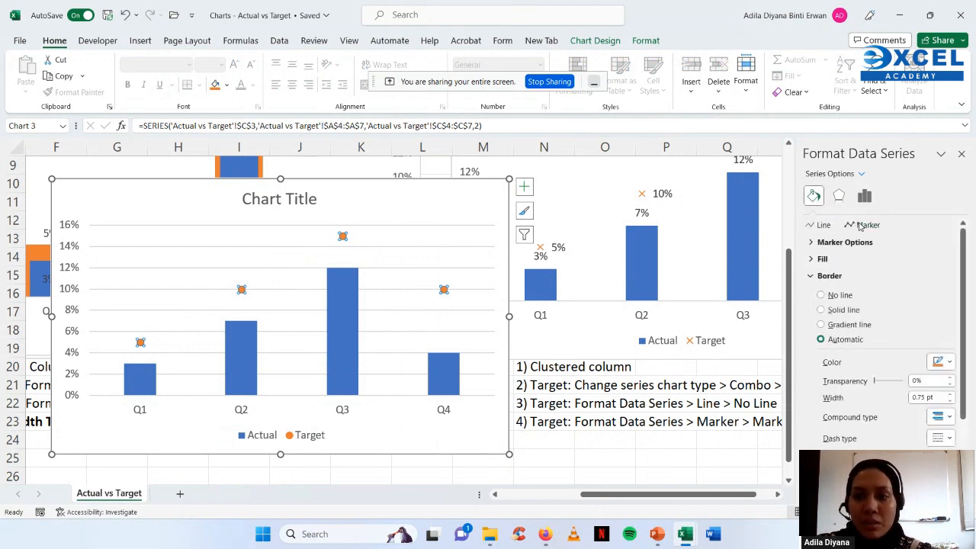
{"action": "left_click", "coordinate": [761, 495]}
{"action": "left_click_drag", "start_coordinate": [758, 497], "coordinate": [735, 497]}
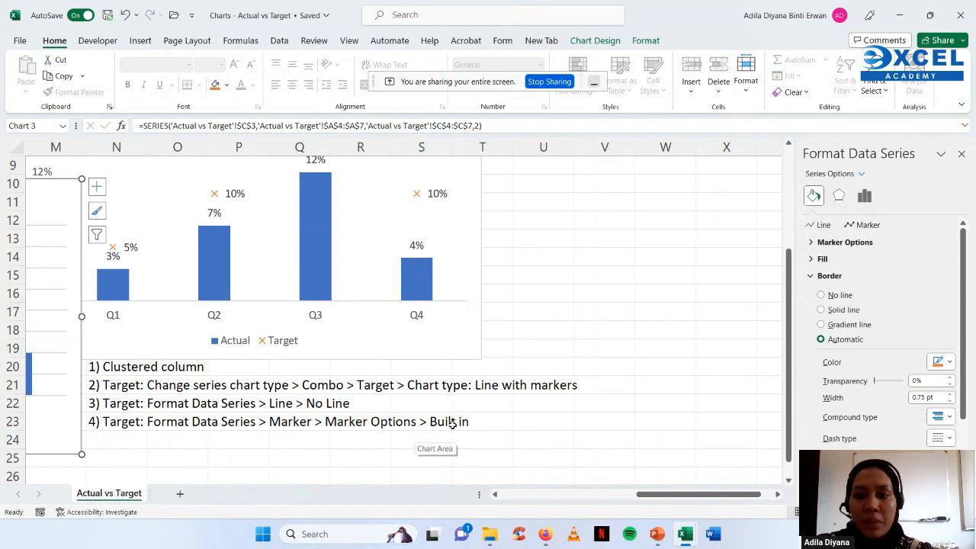
{"action": "left_click", "coordinate": [813, 242]}
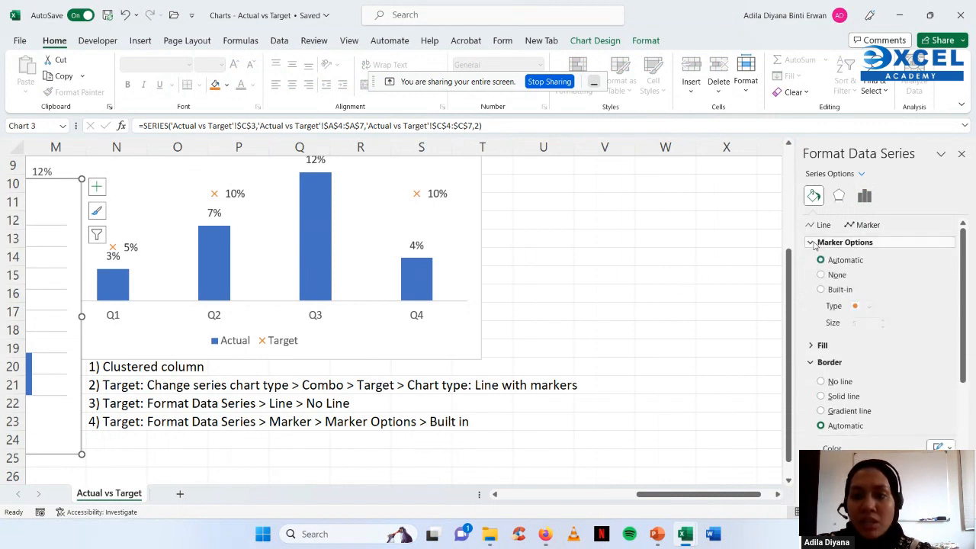
{"action": "left_click", "coordinate": [821, 290]}
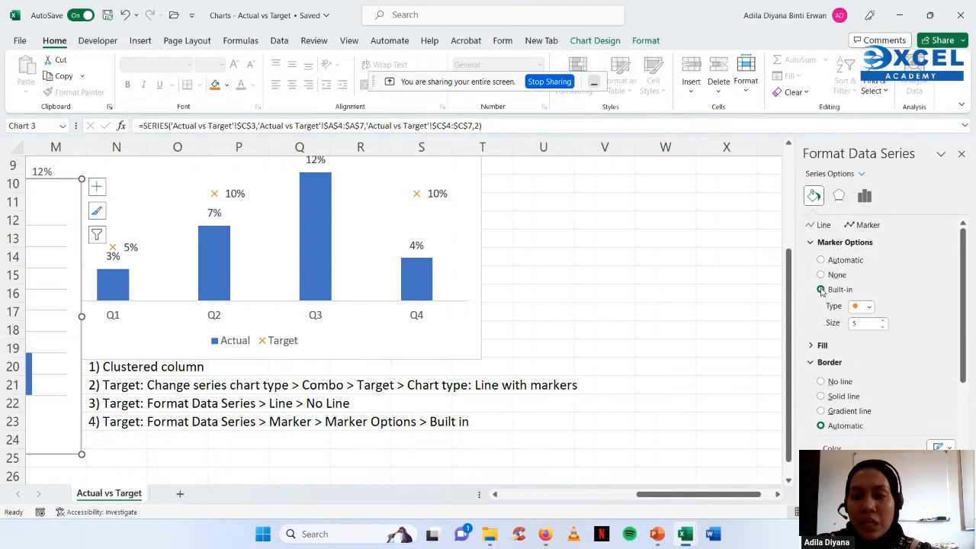
- Set the Target series' built-in marker to a triangle of size 7, and close the series formatting
{"action": "left_click", "coordinate": [870, 306]}
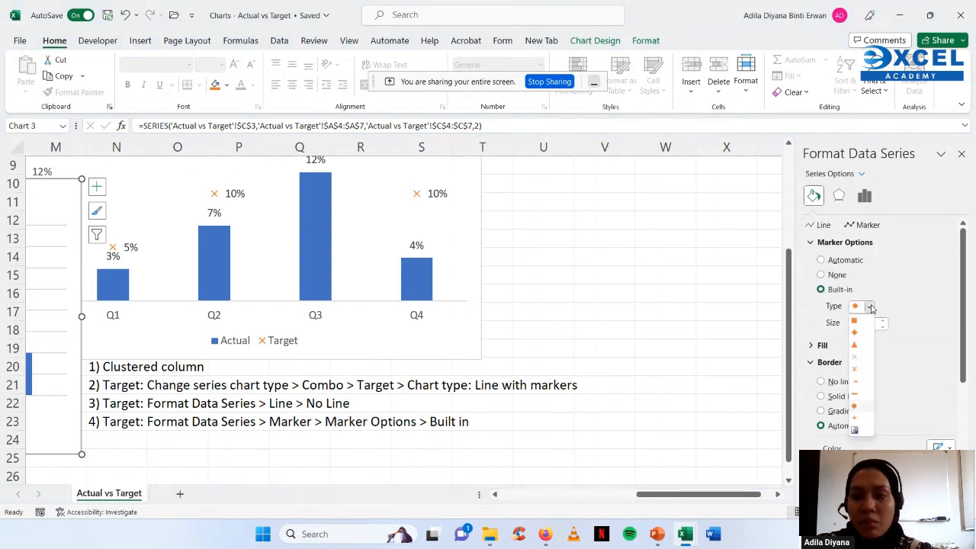
{"action": "left_click", "coordinate": [864, 348]}
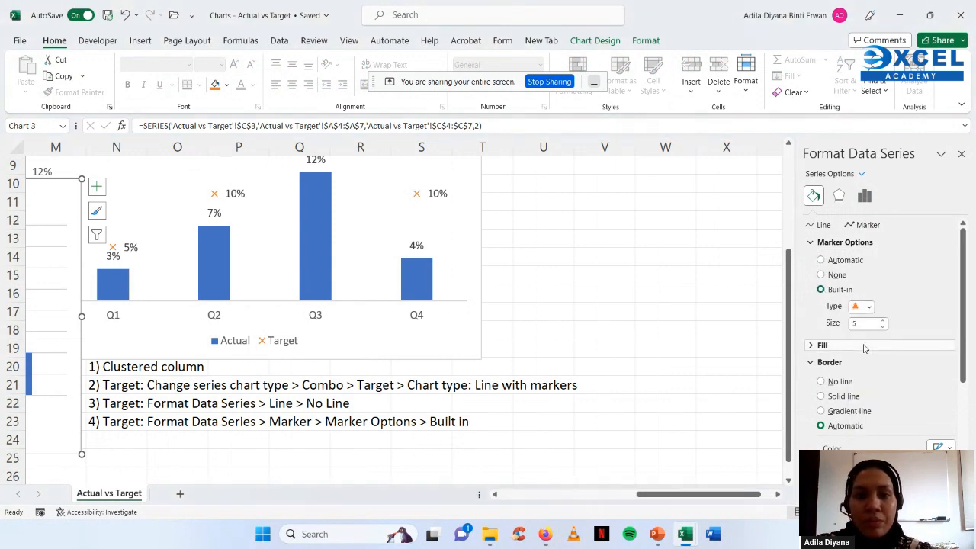
{"action": "left_click", "coordinate": [870, 307]}
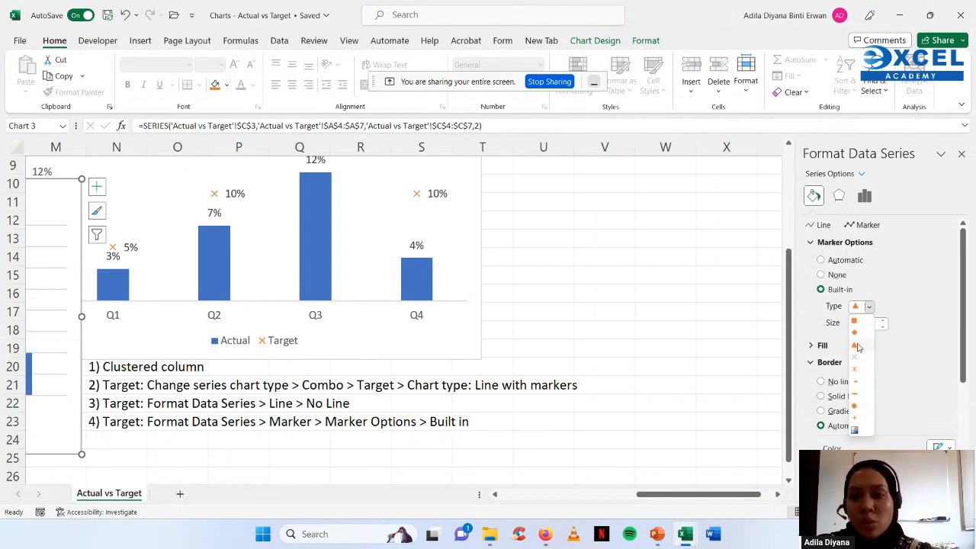
{"action": "left_click", "coordinate": [857, 345]}
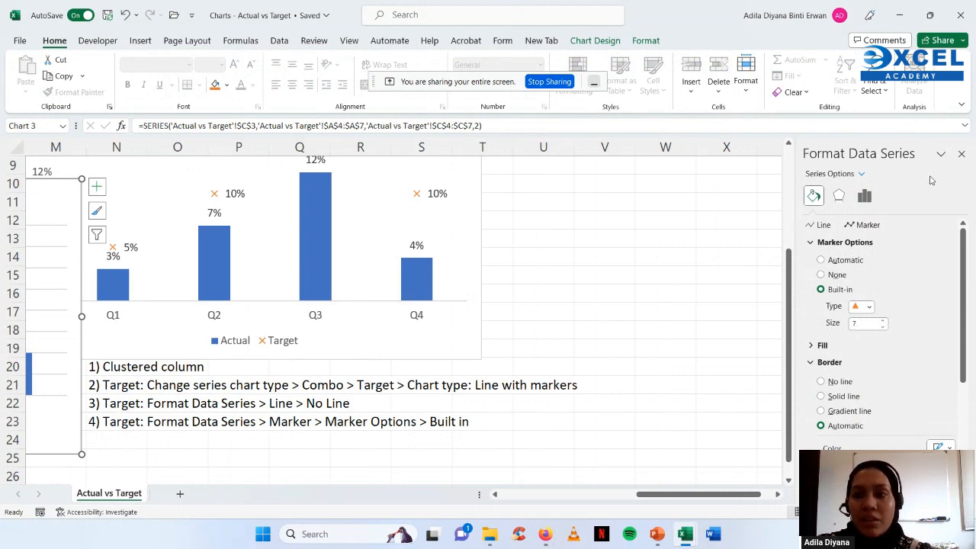
{"action": "left_click", "coordinate": [961, 153]}
{"action": "left_click_drag", "start_coordinate": [770, 497], "coordinate": [695, 501]}
{"action": "left_click", "coordinate": [610, 459]}
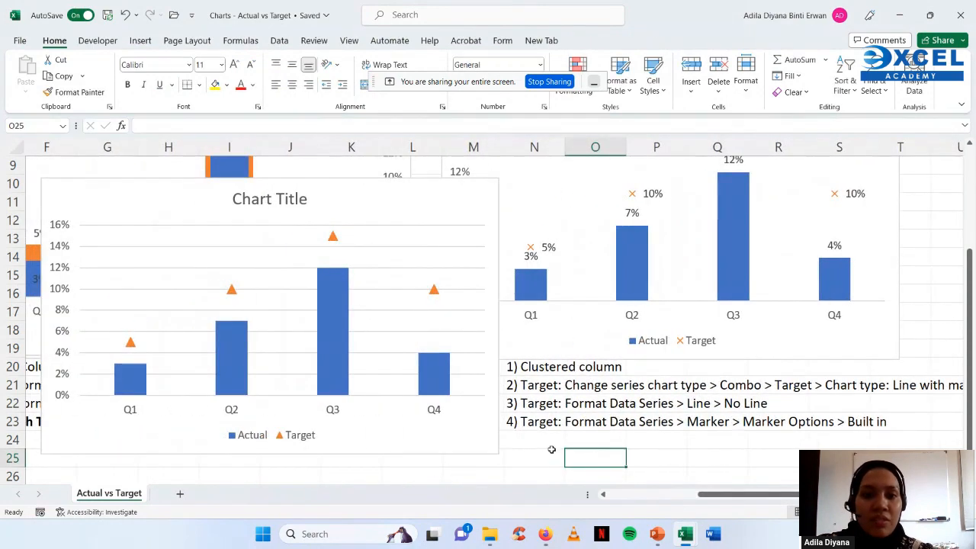
- Replace the new chart's placeholder title with "Actual vs Target 2023 July Sales"
{"action": "left_click_drag", "start_coordinate": [778, 498], "coordinate": [740, 498]}
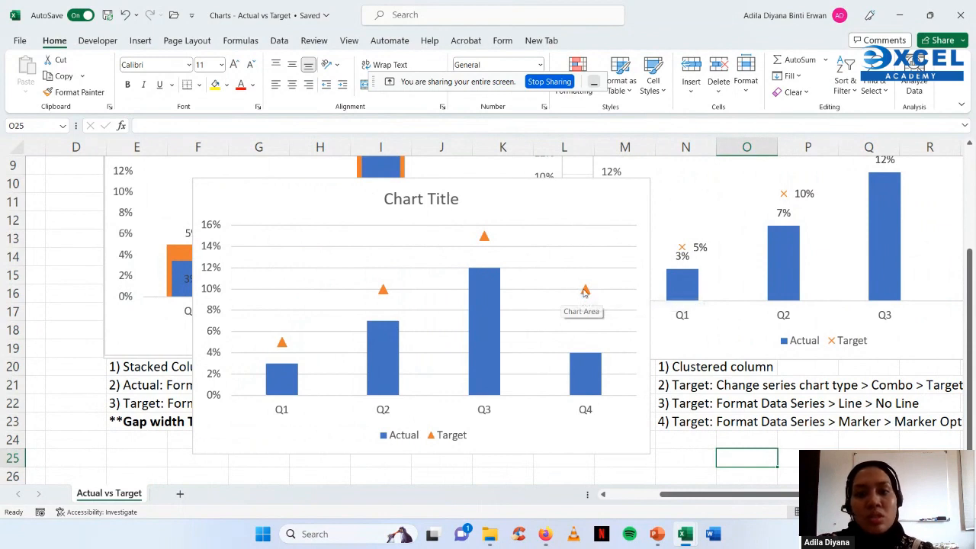
{"action": "mouse_move", "coordinate": [585, 291]}
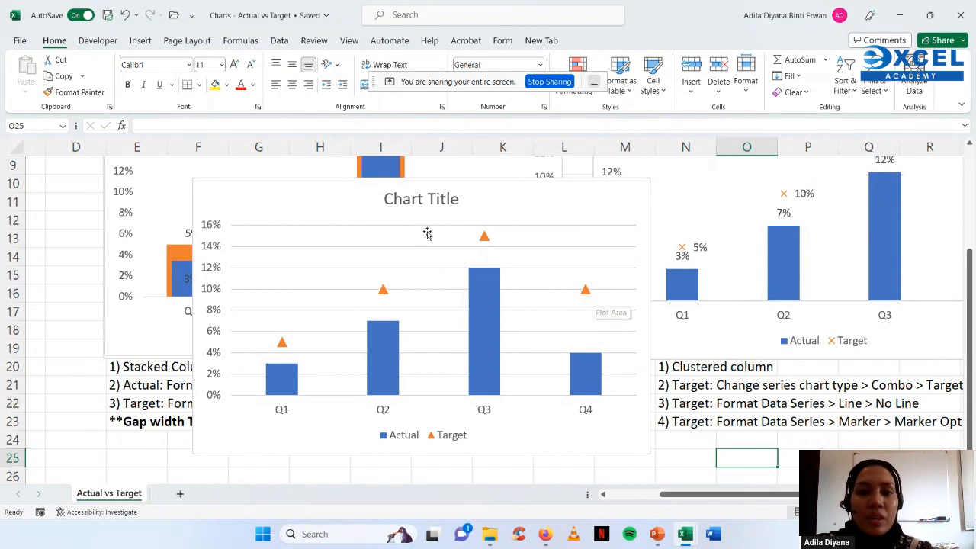
{"action": "left_click", "coordinate": [410, 203]}
{"action": "triple_click", "coordinate": [389, 205]}
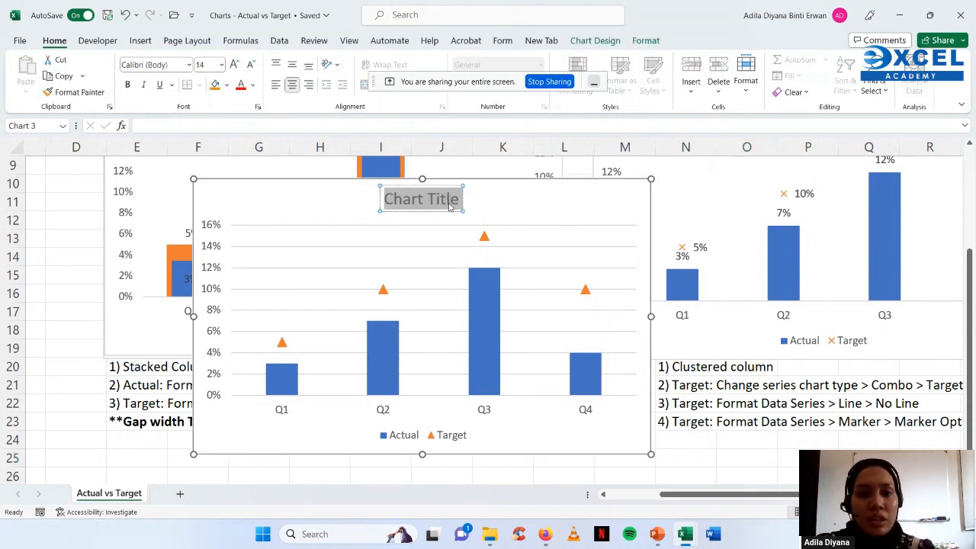
{"action": "type", "text": "Axtual"}
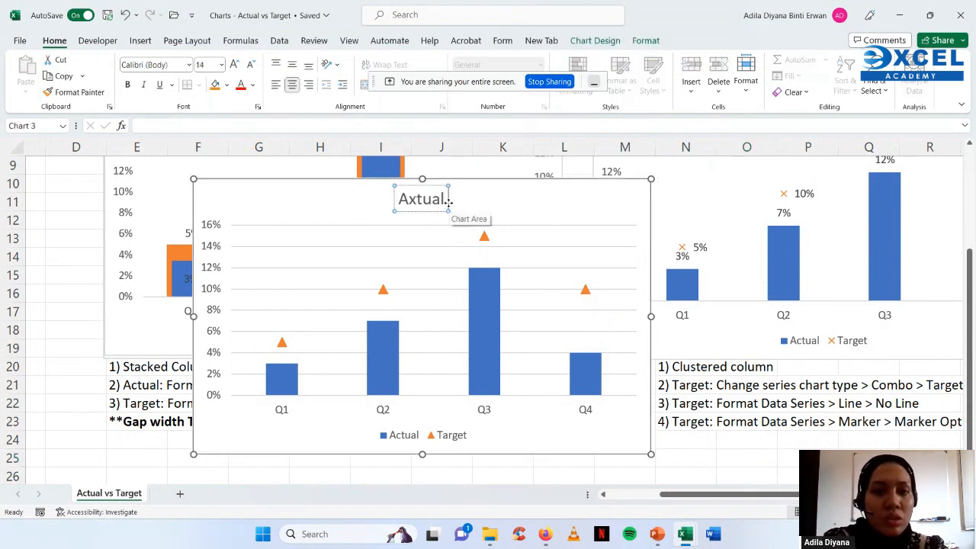
{"action": "key", "text": "BackSpace"}
{"action": "key", "text": "BackSpace"}
{"action": "key", "text": "BackSpace"}
{"action": "key", "text": "BackSpace"}
{"action": "key", "text": "BackSpace"}
{"action": "type", "text": "ctua"}
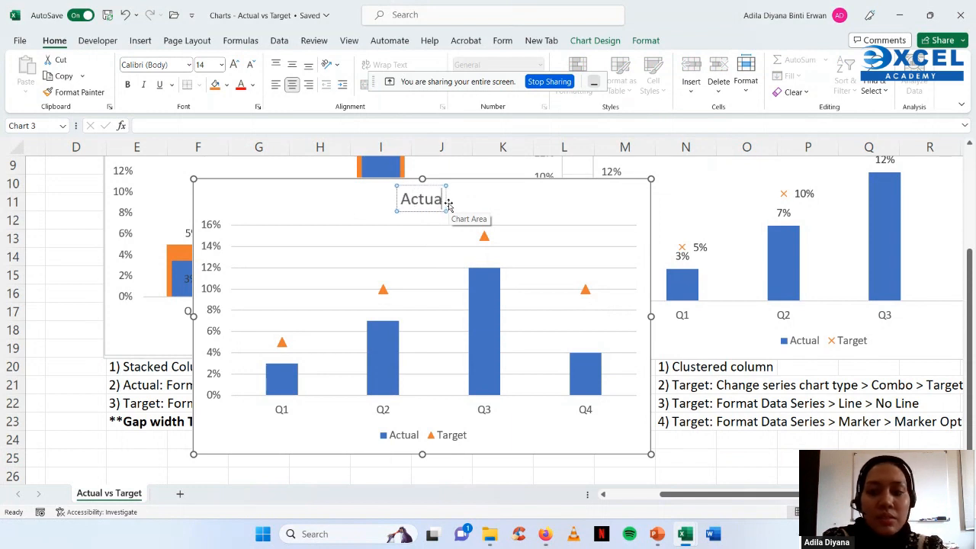
{"action": "type", "text": "l vs Target"}
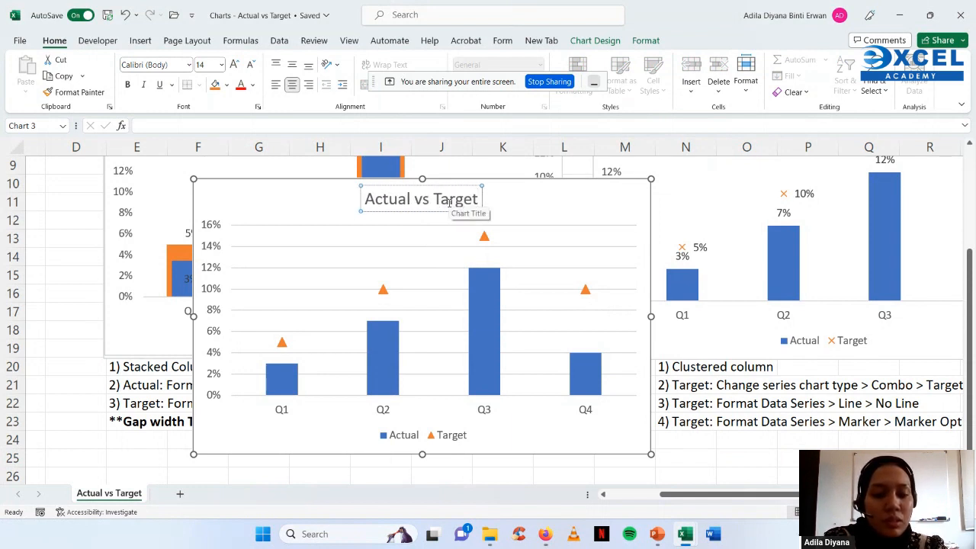
{"action": "type", "text": " 2023"}
{"action": "key", "text": "BackSpace"}
{"action": "type", "text": "23"}
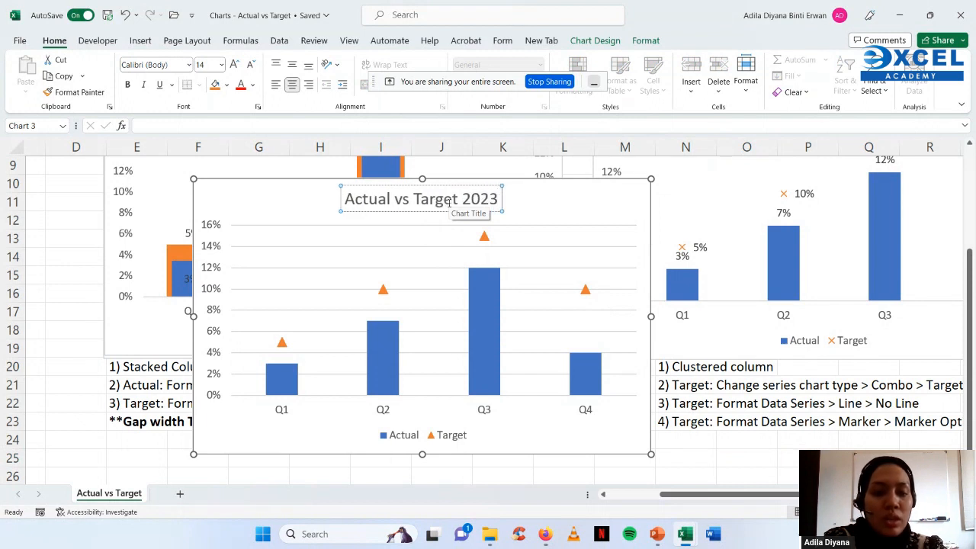
{"action": "type", "text": " July Sales"}
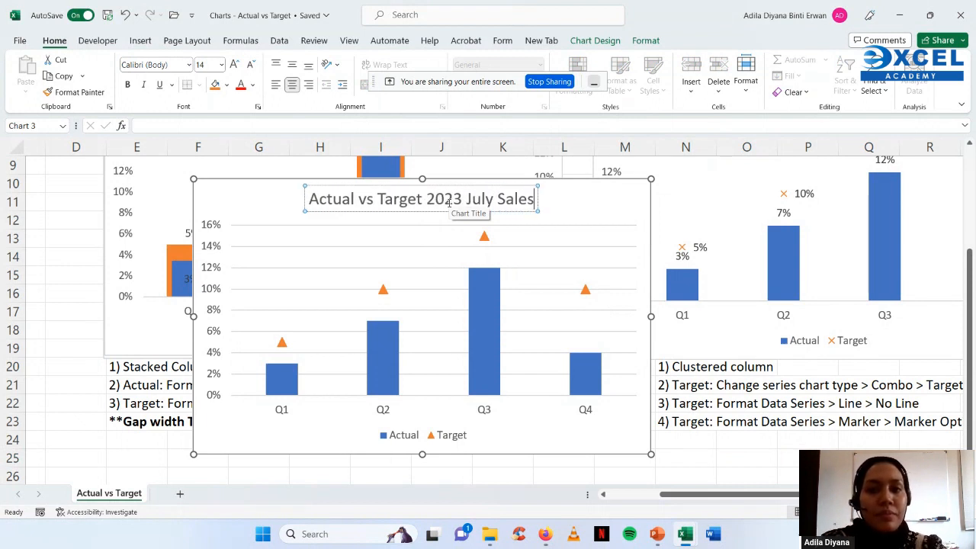
{"action": "left_click", "coordinate": [455, 249]}
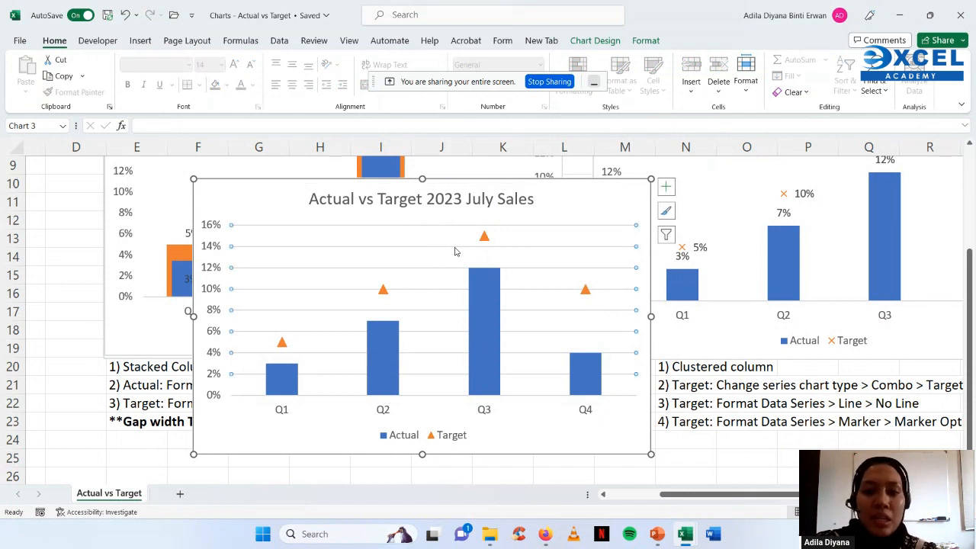
- Remove the gridlines from the new Actual vs Target chart and add data labels to its Actual columns
{"action": "key", "text": "Escape"}
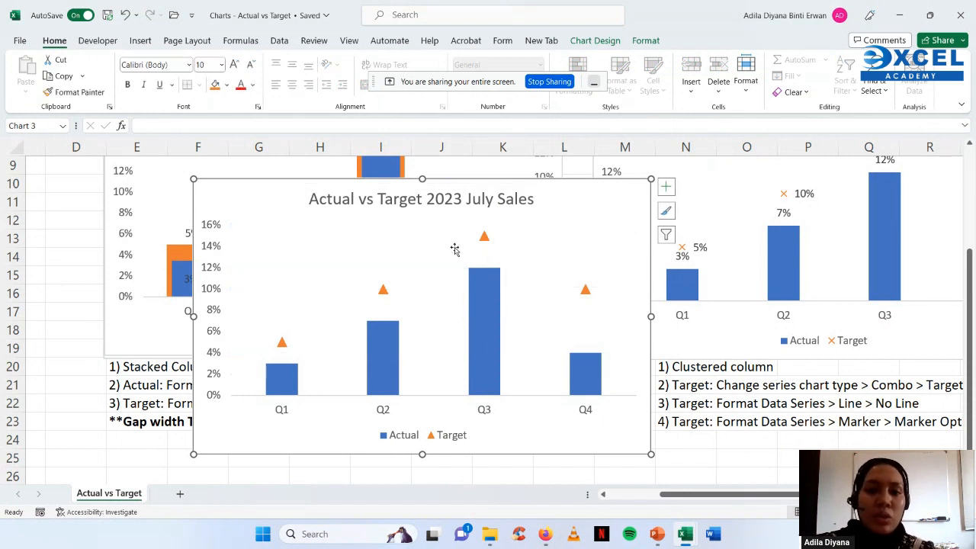
{"action": "right_click", "coordinate": [491, 324]}
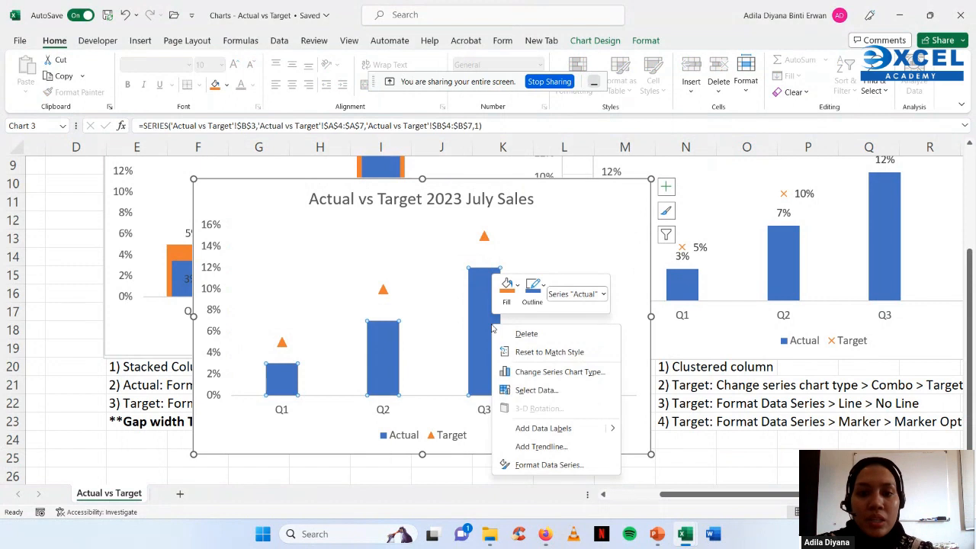
{"action": "left_click", "coordinate": [539, 429]}
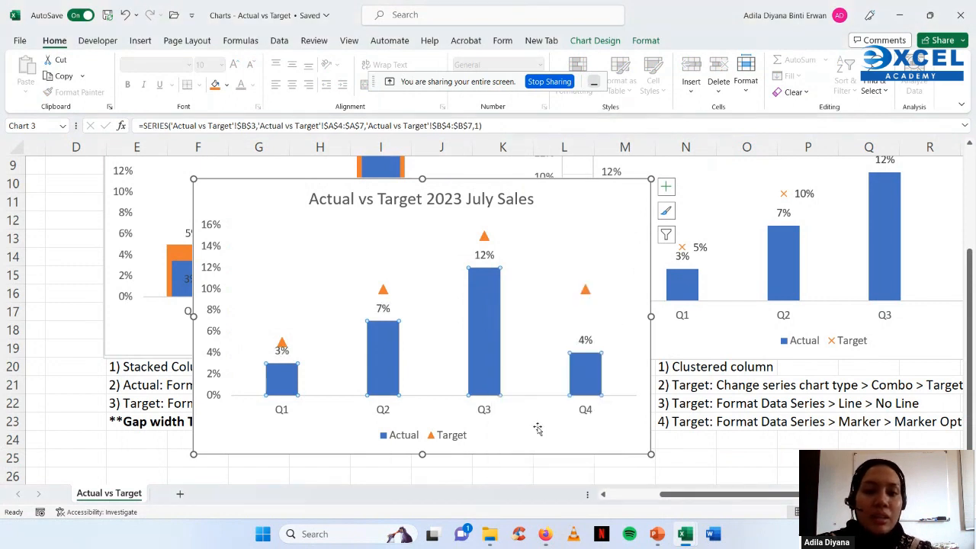
- Add data labels to the Target markers and enlarge the chart so its labels are spaced apart
{"action": "left_click", "coordinate": [484, 238]}
{"action": "right_click", "coordinate": [484, 237]}
{"action": "left_click", "coordinate": [539, 344]}
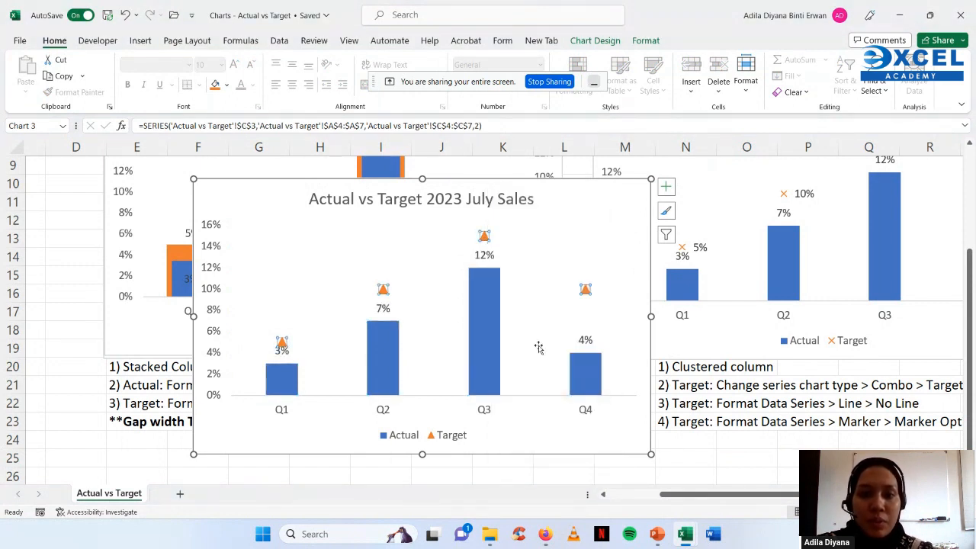
{"action": "left_click", "coordinate": [583, 433]}
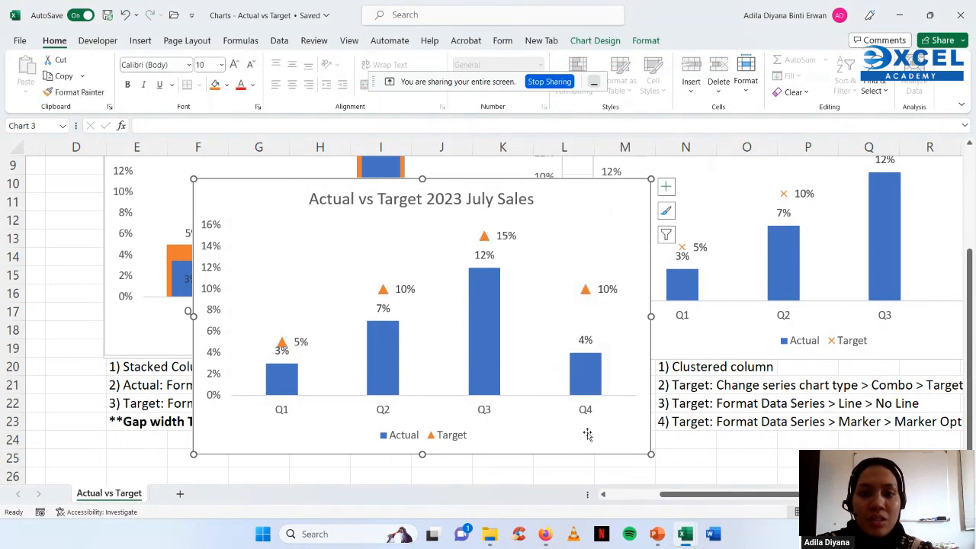
{"action": "left_click_drag", "start_coordinate": [652, 455], "coordinate": [807, 482]}
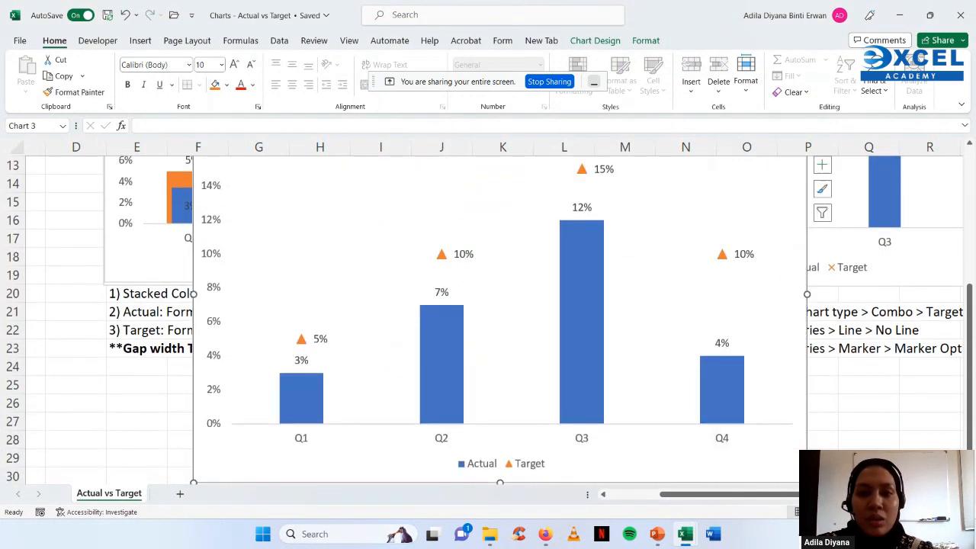
{"action": "scroll", "coordinate": [654, 300], "scroll_direction": "down", "scroll_amount": 1}
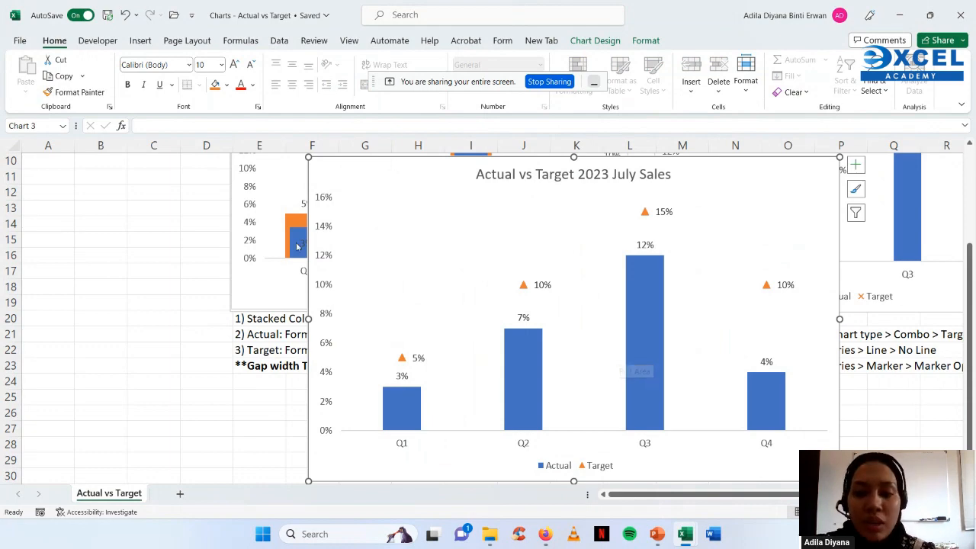
- Review the three-tier outline in the PowerPoint slideshow, and switch to the Pareto - Dynamic (Method 1) workbook in Excel
{"action": "left_click", "coordinate": [657, 535]}
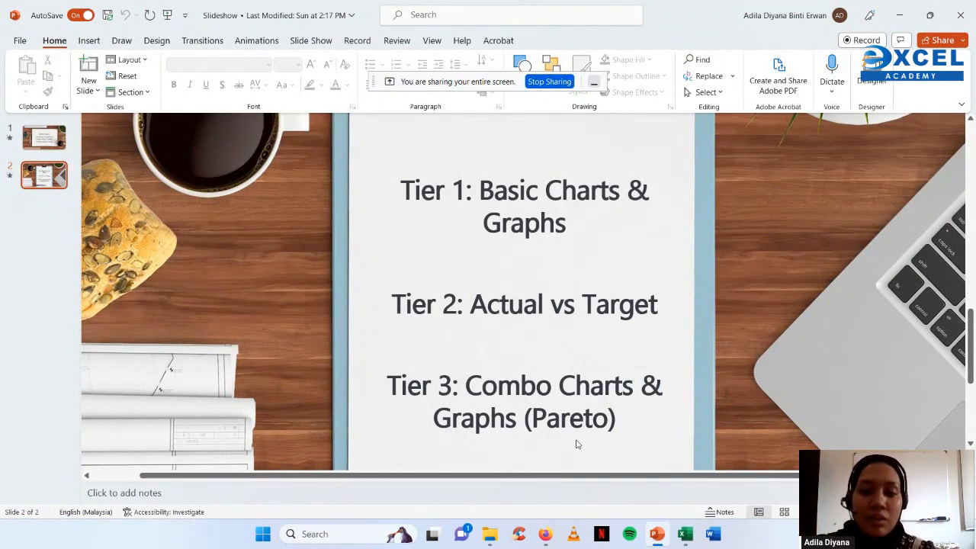
{"action": "left_click", "coordinate": [689, 537]}
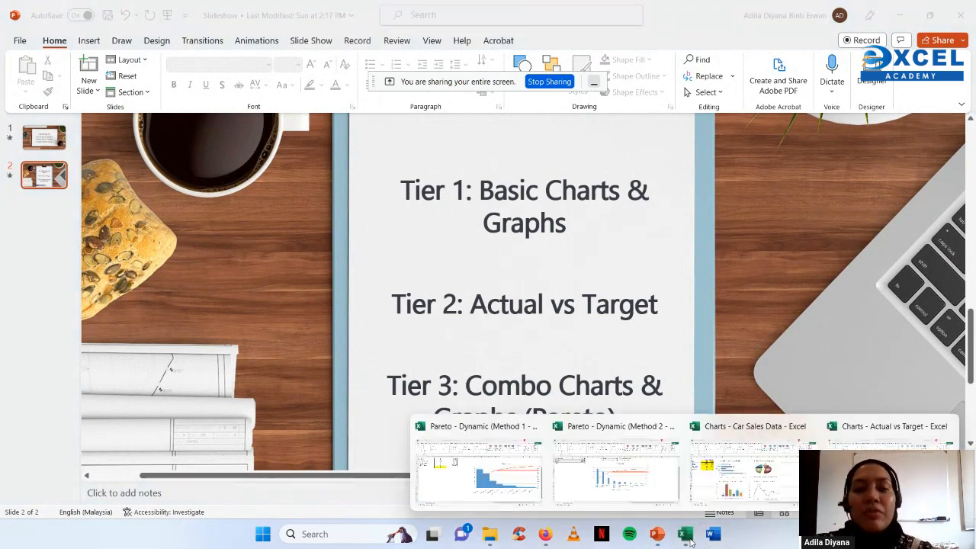
{"action": "left_click", "coordinate": [754, 337]}
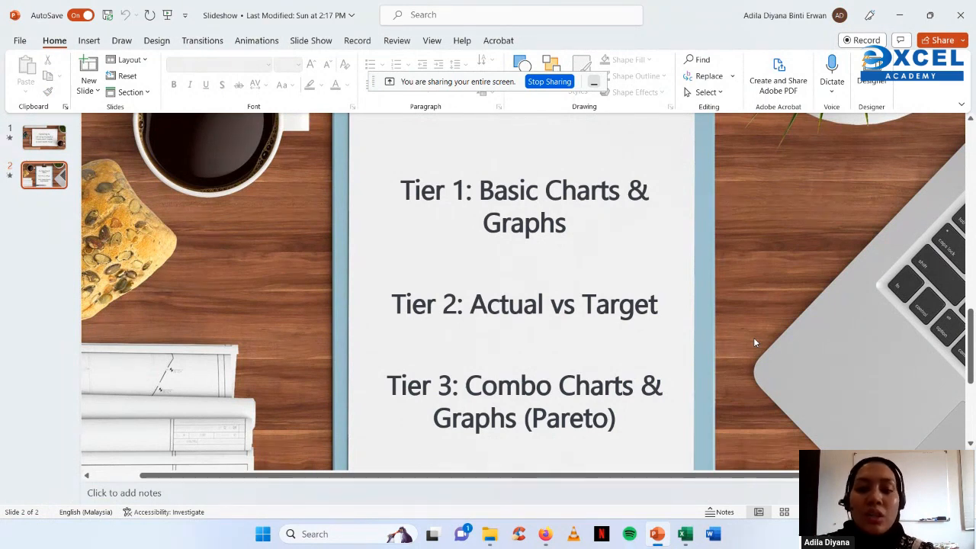
{"action": "mouse_move", "coordinate": [690, 535]}
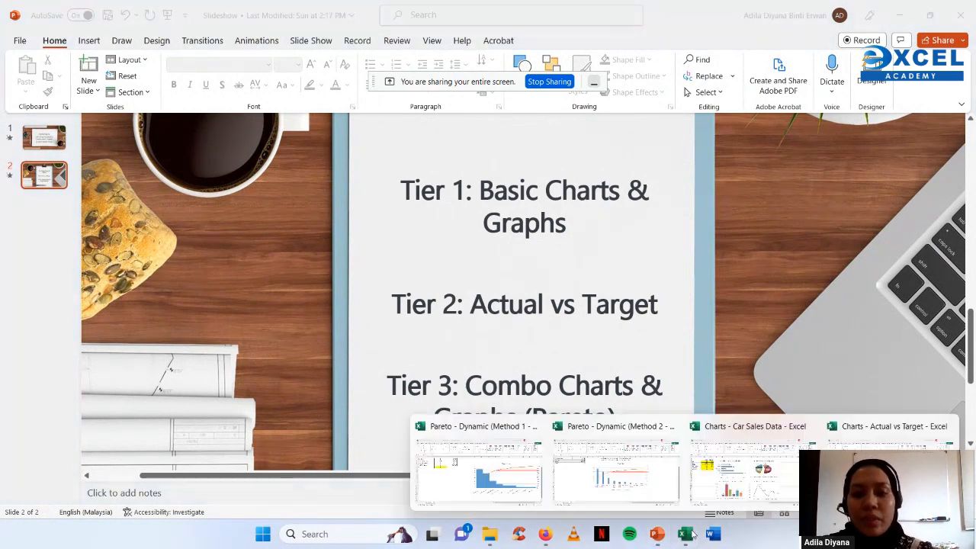
{"action": "left_click", "coordinate": [506, 450]}
{"action": "left_click", "coordinate": [168, 363]}
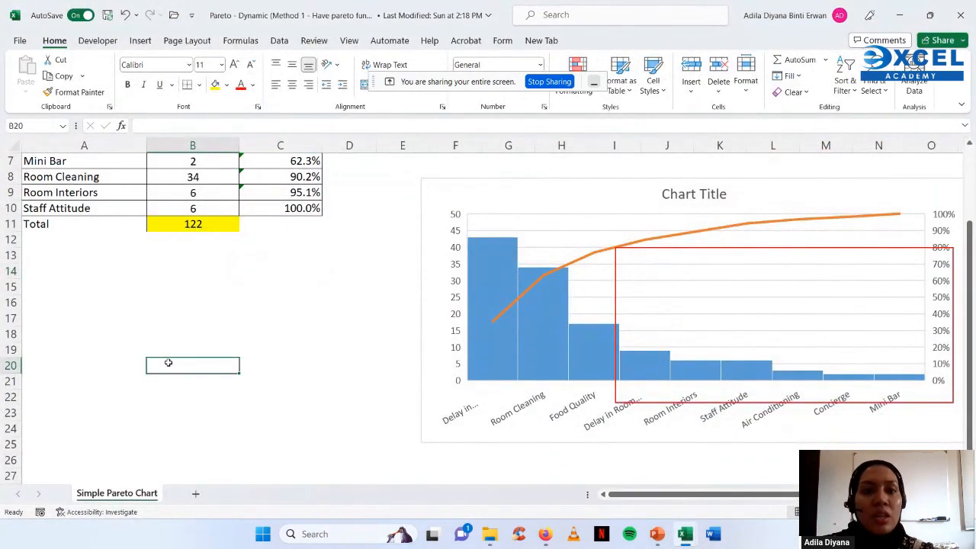
{"action": "scroll", "coordinate": [167, 363], "scroll_direction": "up", "scroll_amount": 2}
- Preview the recommended Pareto chart for the complaint data in A1:B10 without inserting it
{"action": "left_click", "coordinate": [84, 161]}
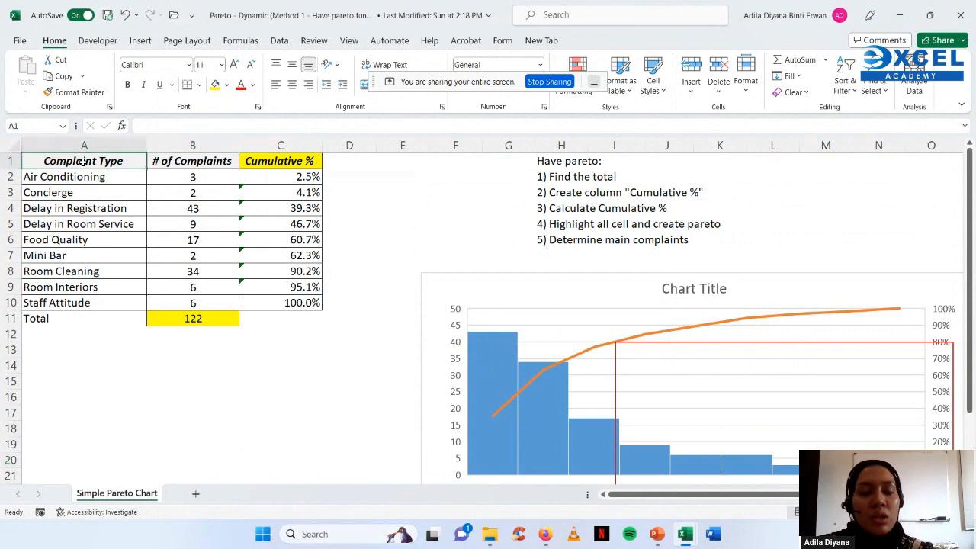
{"action": "left_click_drag", "start_coordinate": [84, 161], "coordinate": [183, 299]}
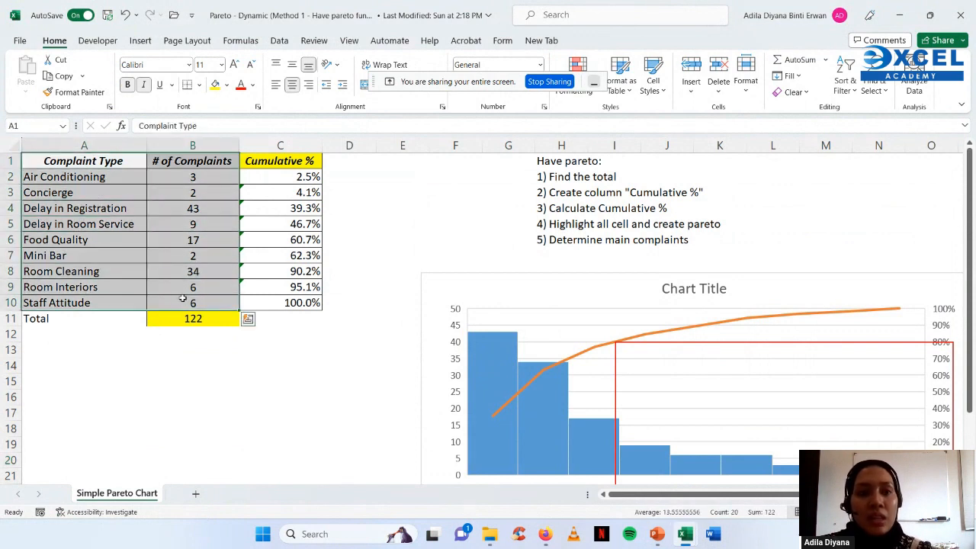
{"action": "left_click", "coordinate": [140, 40]}
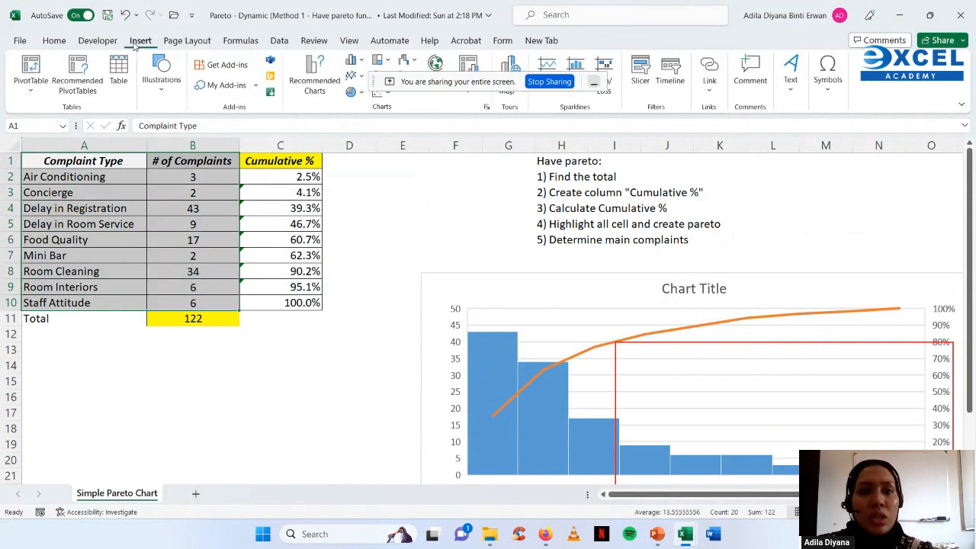
{"action": "left_click", "coordinate": [336, 80]}
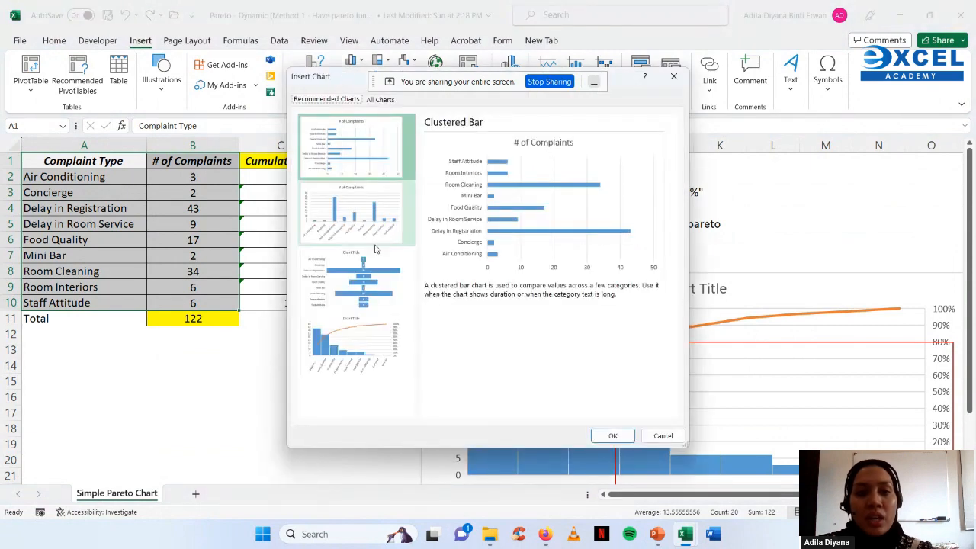
{"action": "left_click", "coordinate": [372, 334]}
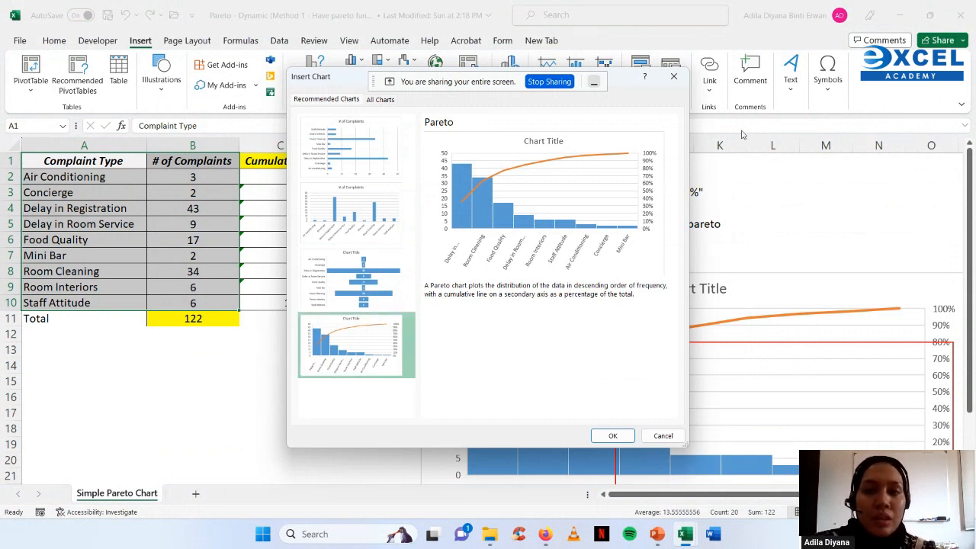
{"action": "left_click", "coordinate": [673, 77]}
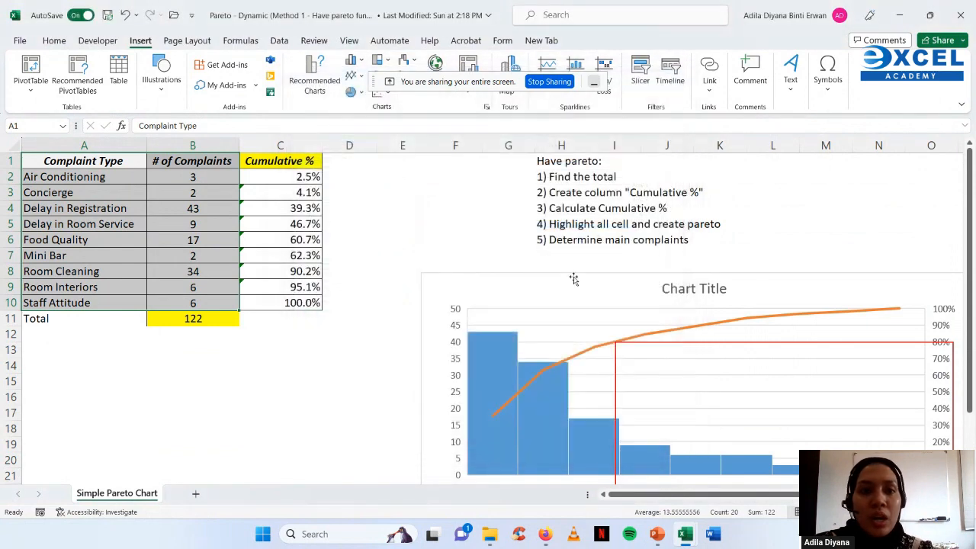
- Enter the heading "PARETO" in cell X2, in the blank area beyond the existing chart
{"action": "left_click", "coordinate": [421, 297]}
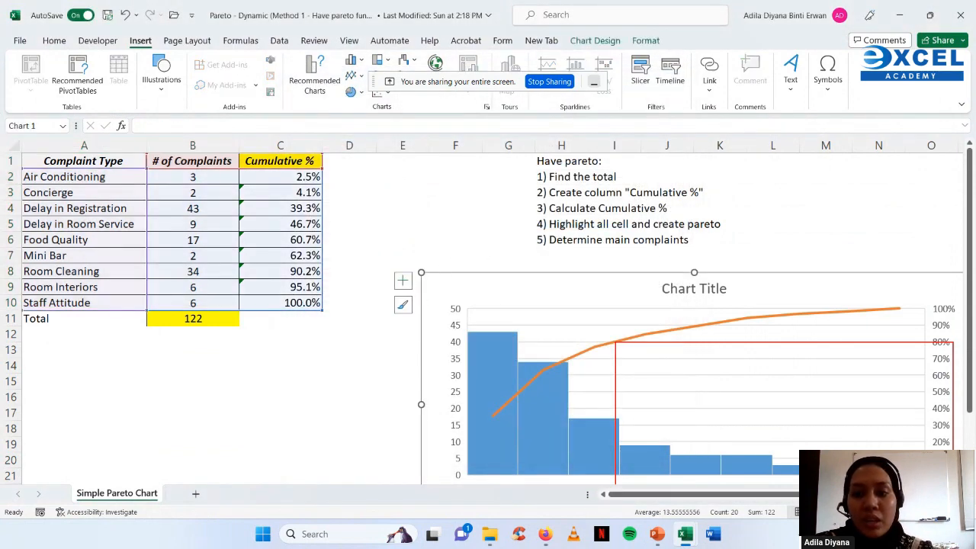
{"action": "scroll", "coordinate": [488, 313], "scroll_direction": "right", "scroll_amount": 5}
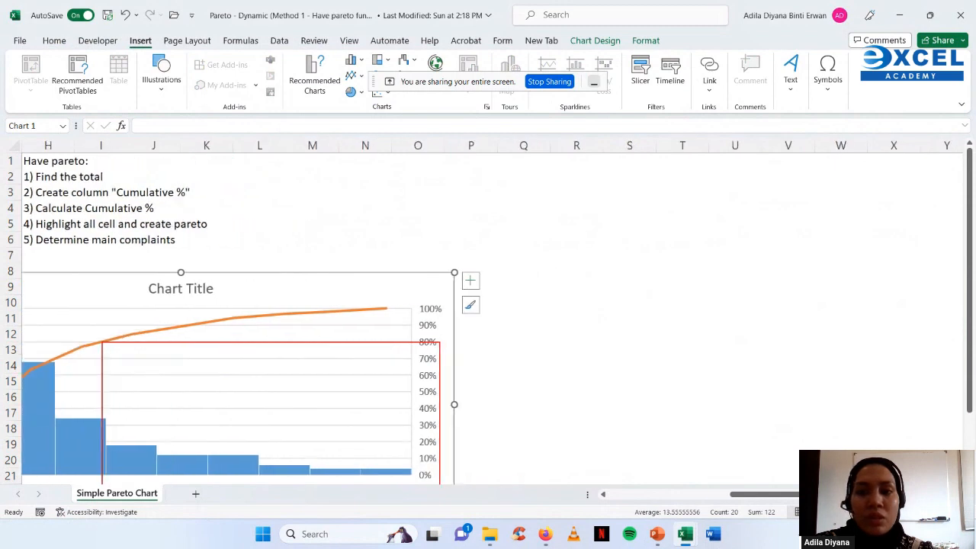
{"action": "scroll", "coordinate": [453, 212], "scroll_direction": "right", "scroll_amount": 4}
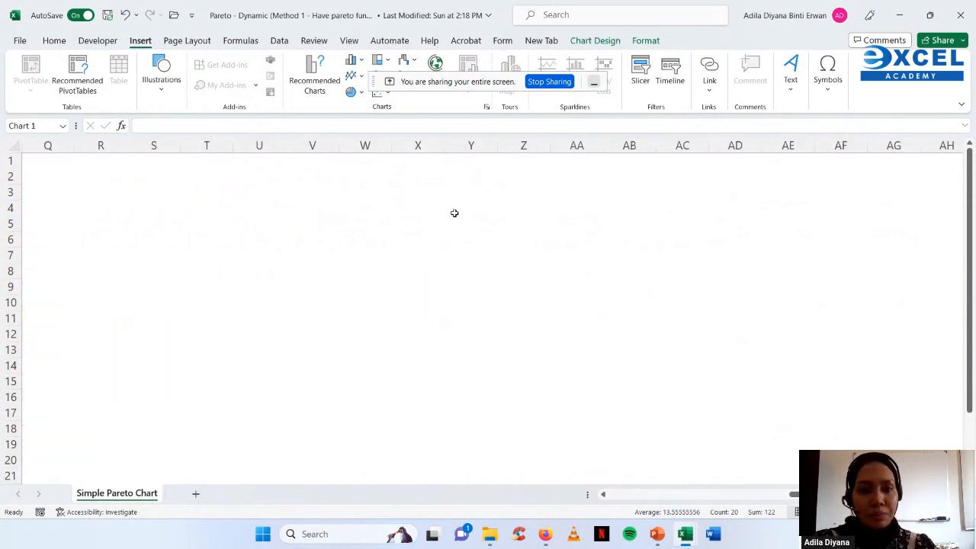
{"action": "left_click", "coordinate": [429, 174]}
{"action": "type", "text": "PARETO"}
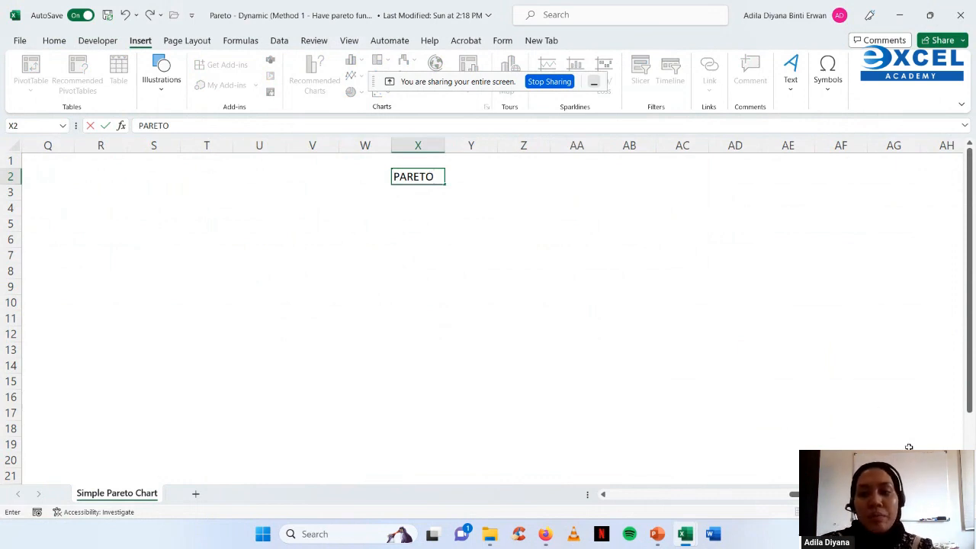
{"action": "left_click", "coordinate": [841, 349]}
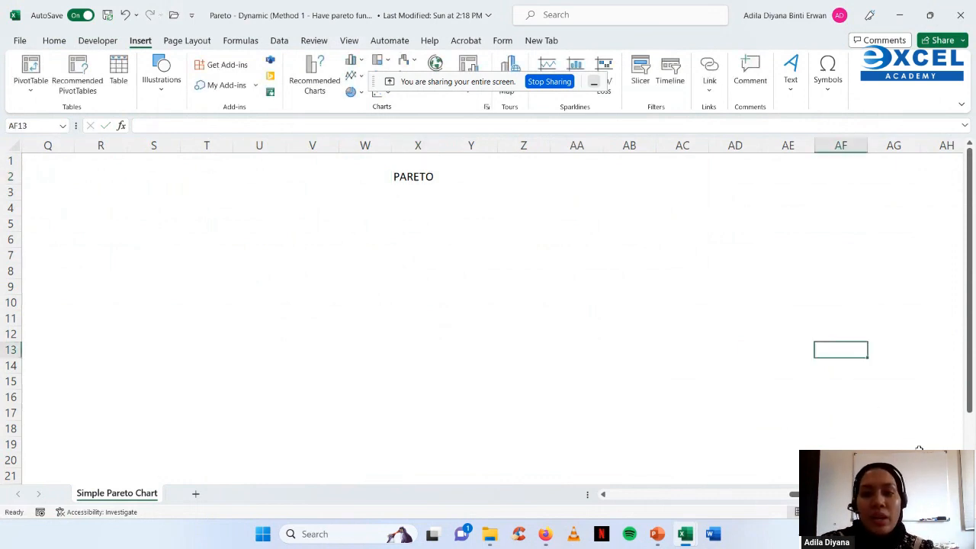
- Enter "80/20 RULE" in cell X3, directly below the PARETO heading, and return to the complaints table
{"action": "scroll", "coordinate": [318, 183], "scroll_direction": "up", "scroll_amount": 2, "text": "ctrl"}
{"action": "left_click", "coordinate": [319, 207]}
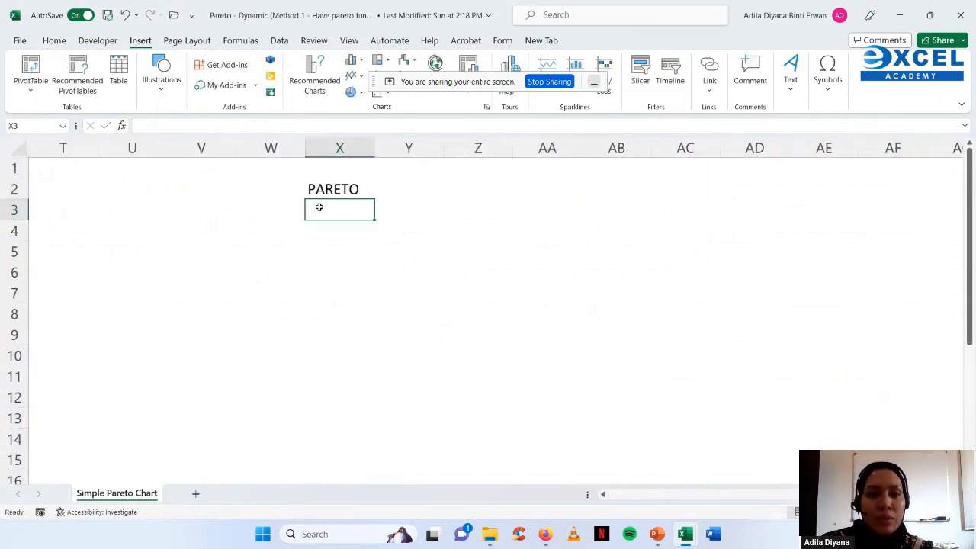
{"action": "type", "text": "80/20"}
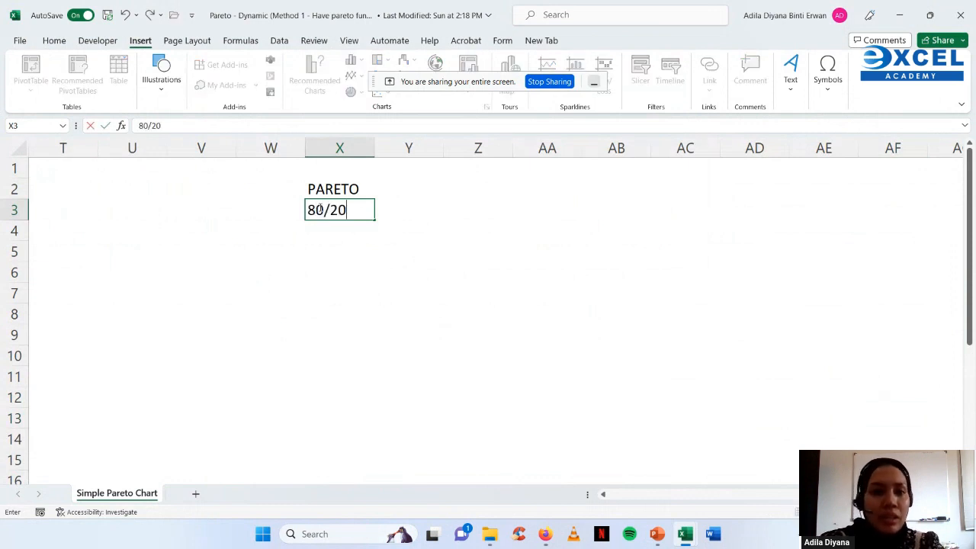
{"action": "type", "text": " RULE"}
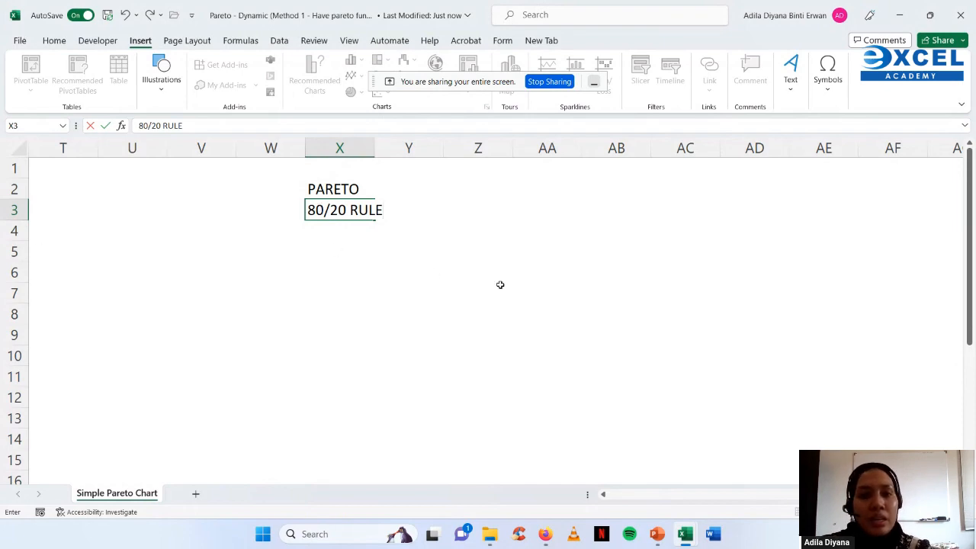
{"action": "left_click", "coordinate": [644, 494]}
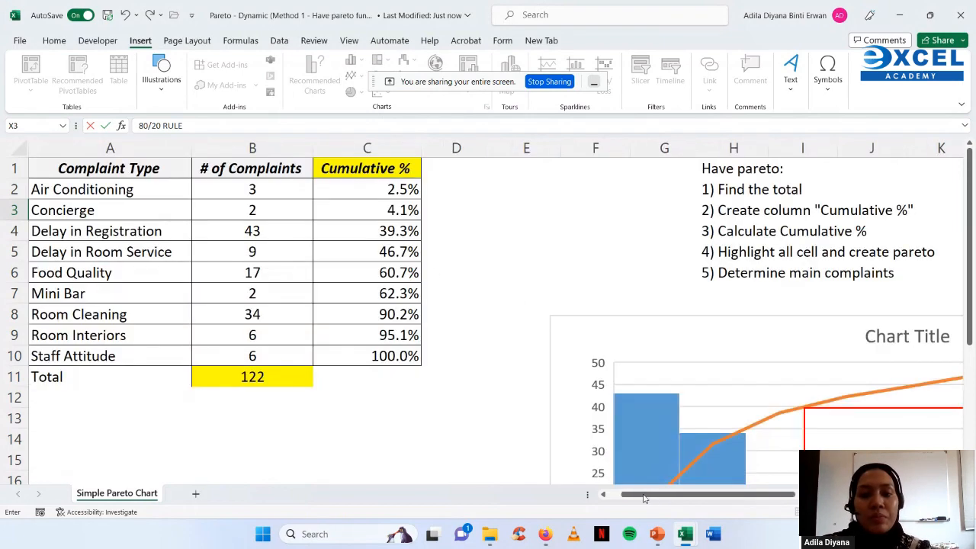
{"action": "scroll", "coordinate": [644, 494], "scroll_direction": "down", "scroll_amount": 2}
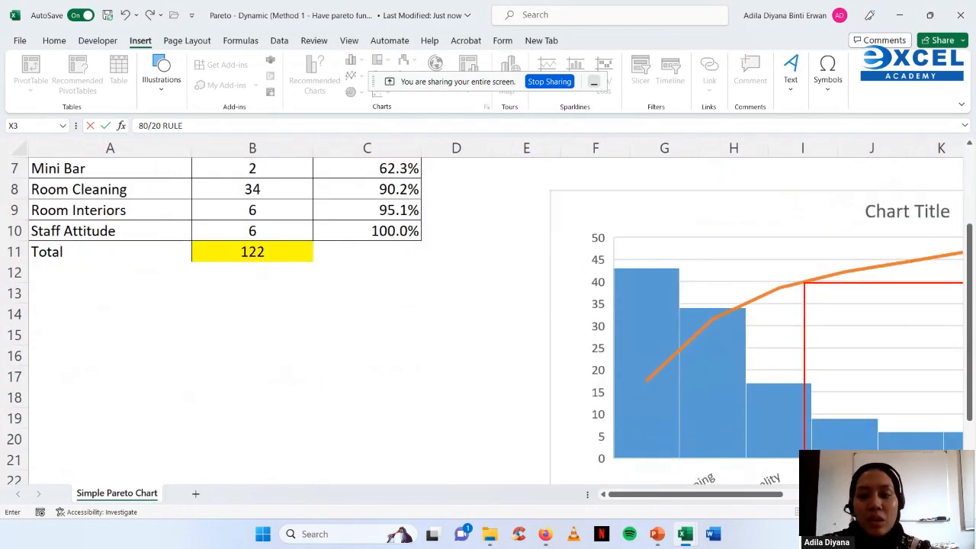
{"action": "left_click", "coordinate": [482, 334]}
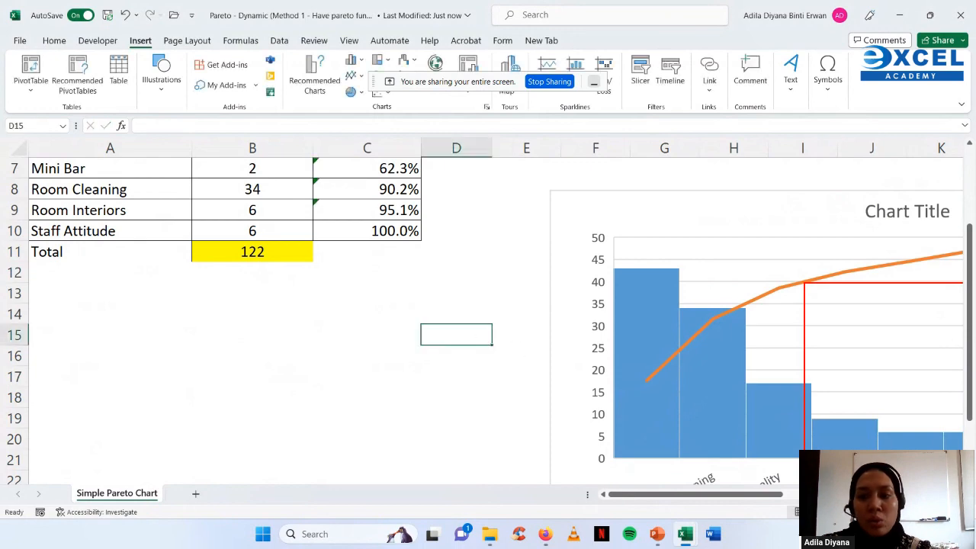
- Clear the Total row's label and value in A11:B11 and the Cumulative % formulas in C2:C10
{"action": "scroll", "coordinate": [831, 421], "scroll_direction": "up", "scroll_amount": 2}
{"action": "scroll", "coordinate": [831, 422], "scroll_direction": "down", "scroll_amount": 3}
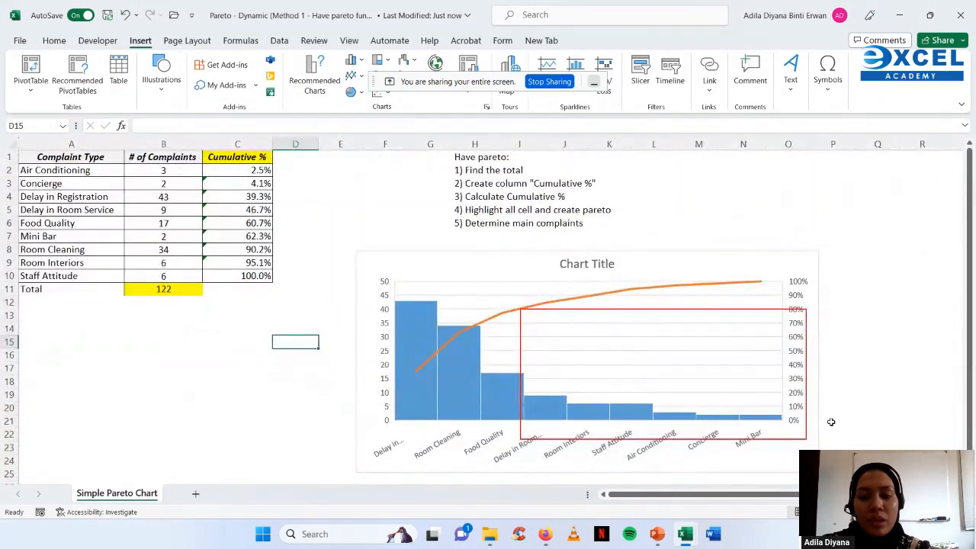
{"action": "scroll", "coordinate": [831, 421], "scroll_direction": "down", "scroll_amount": 1}
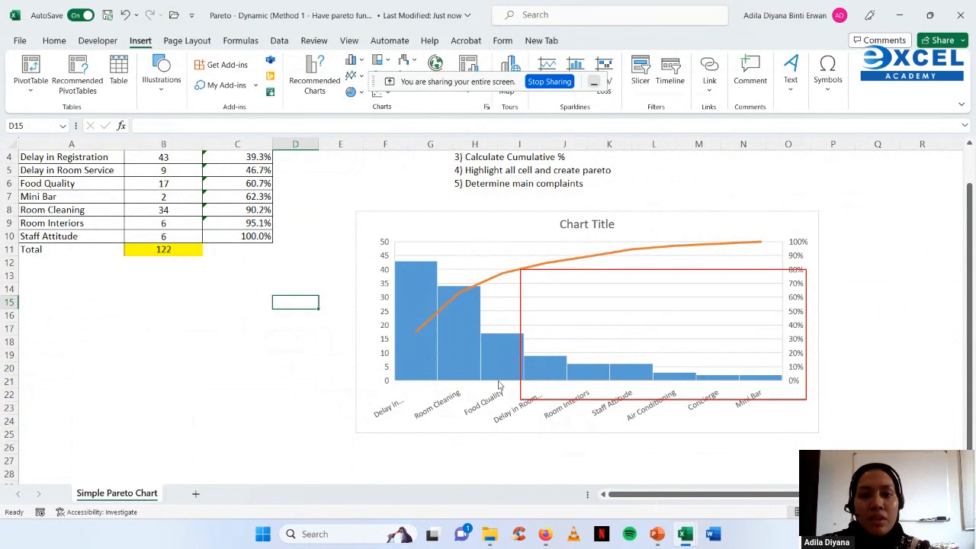
{"action": "mouse_move", "coordinate": [412, 338]}
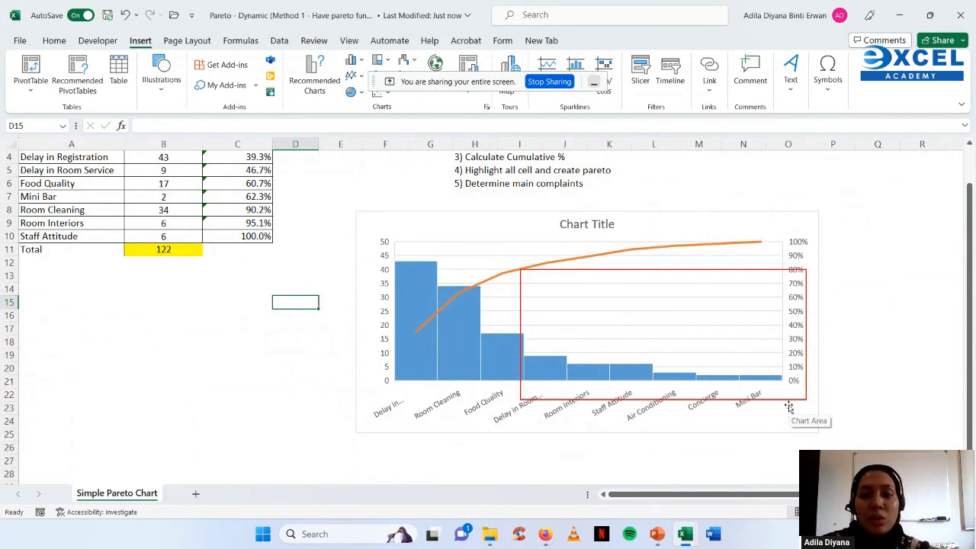
{"action": "scroll", "coordinate": [789, 408], "scroll_direction": "up", "scroll_amount": 1}
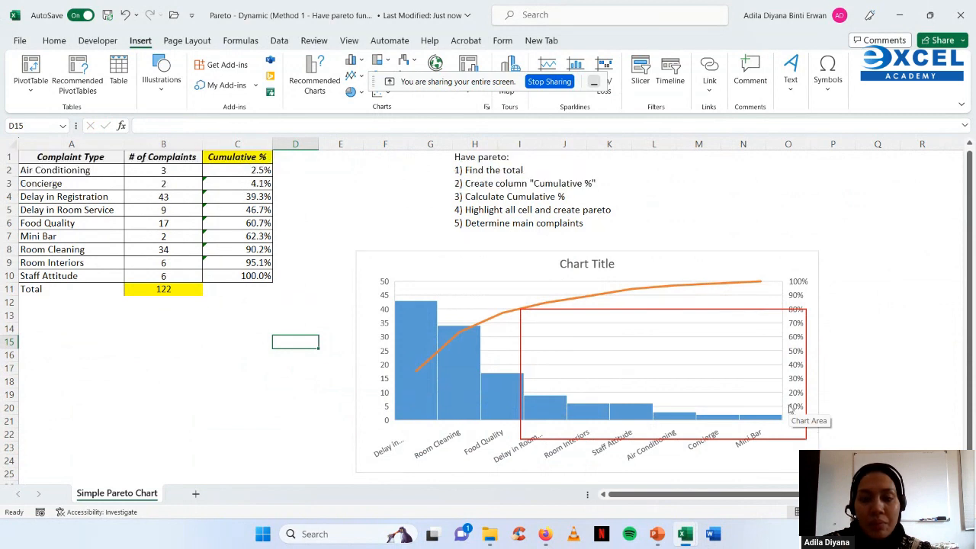
{"action": "left_click_drag", "start_coordinate": [176, 290], "coordinate": [85, 289]}
{"action": "key", "text": "Delete"}
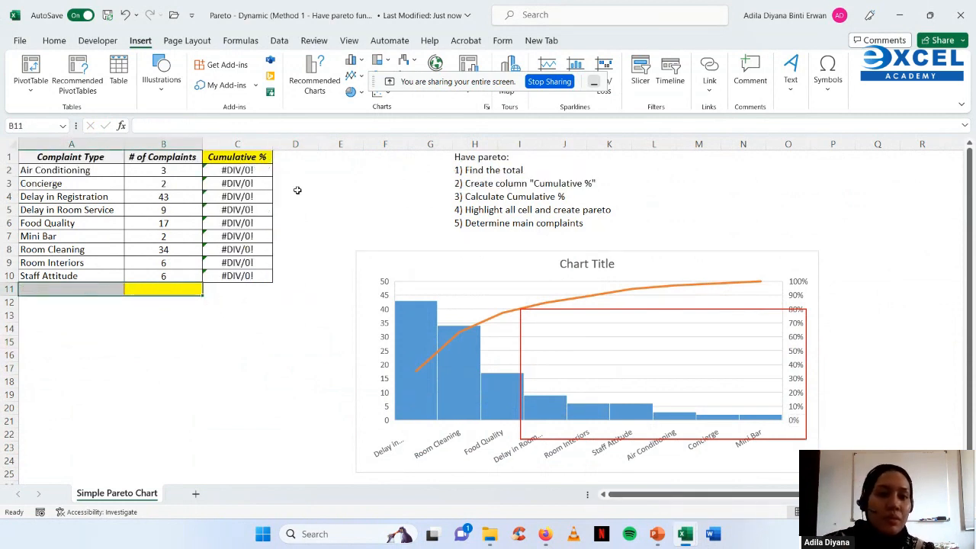
{"action": "left_click_drag", "start_coordinate": [252, 170], "coordinate": [241, 278]}
{"action": "key", "text": "Delete"}
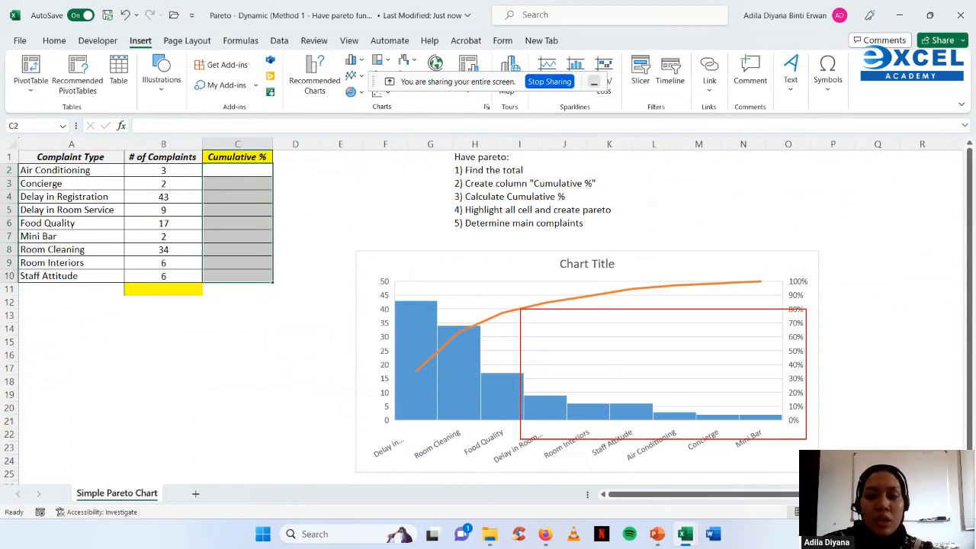
- Review the complaint types in column A and their counts in column B of the complaints table
{"action": "scroll", "coordinate": [545, 437], "scroll_direction": "up", "scroll_amount": 3, "text": "ctrl"}
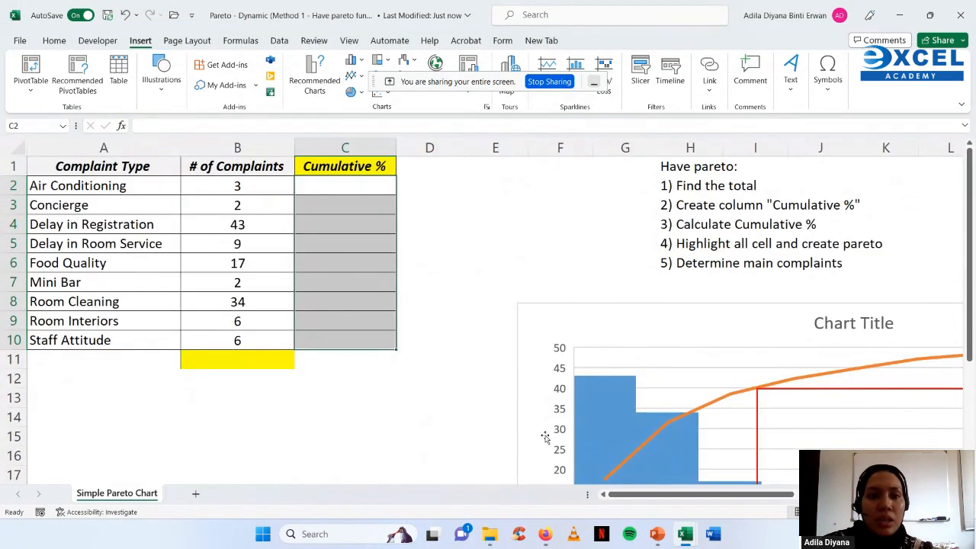
{"action": "left_click", "coordinate": [38, 147]}
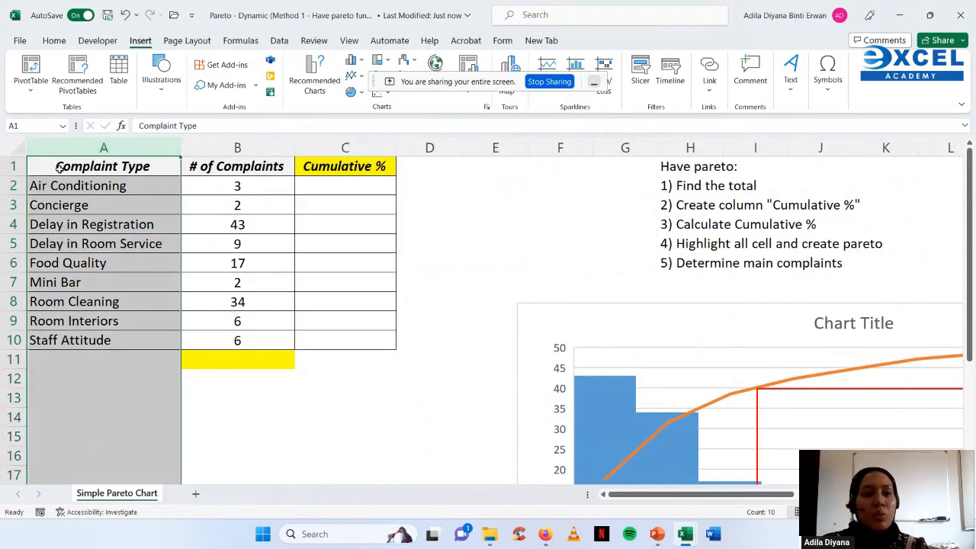
{"action": "left_click", "coordinate": [60, 168]}
{"action": "left_click", "coordinate": [49, 184]}
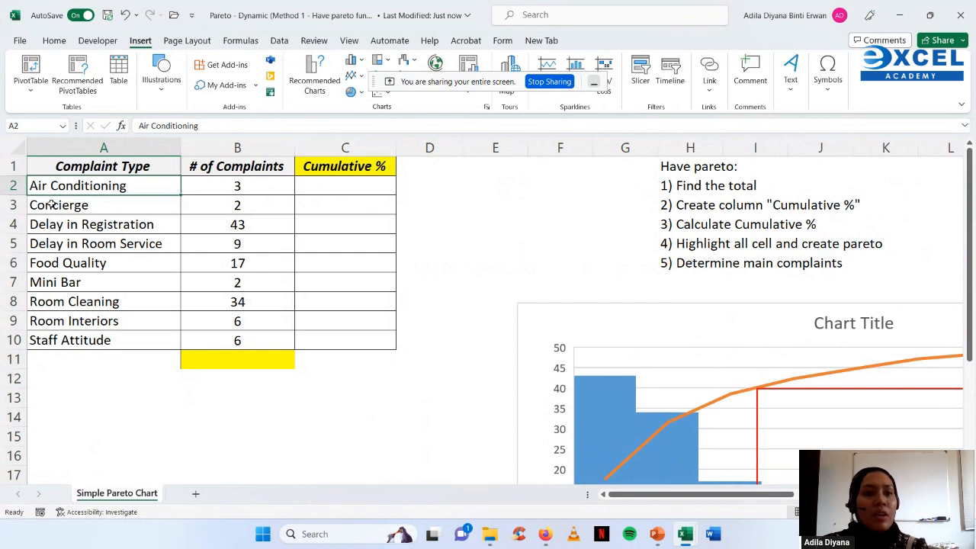
{"action": "left_click", "coordinate": [52, 204]}
{"action": "left_click", "coordinate": [61, 223]}
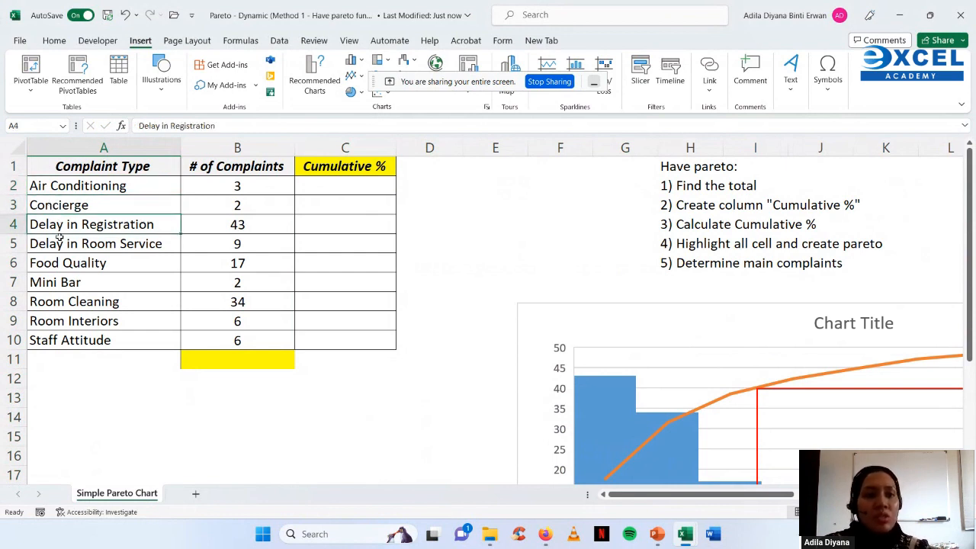
{"action": "left_click", "coordinate": [58, 242]}
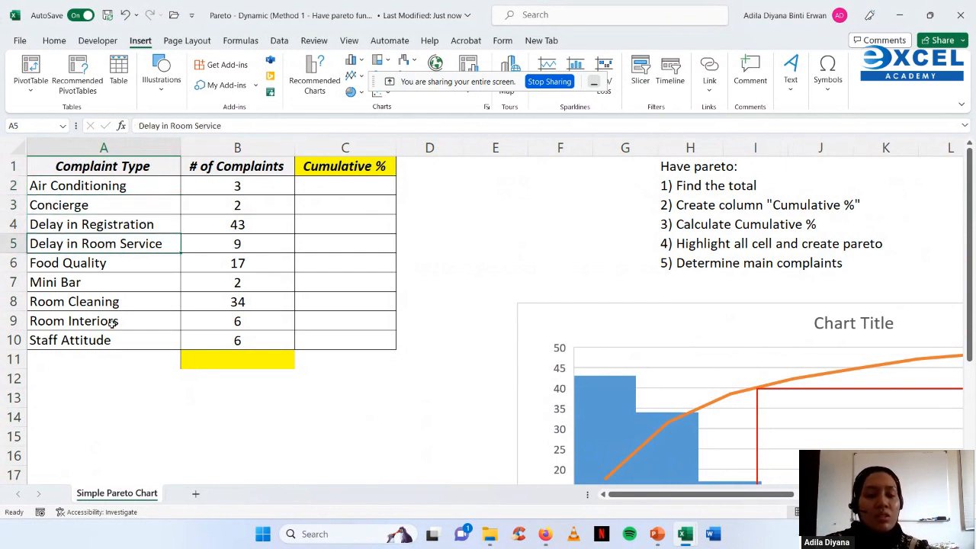
{"action": "left_click", "coordinate": [253, 146]}
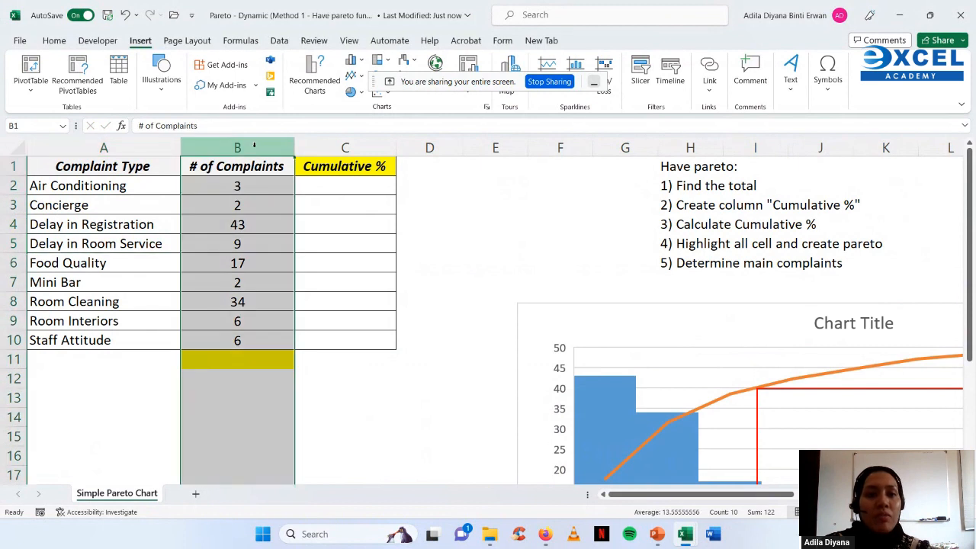
{"action": "left_click", "coordinate": [64, 142]}
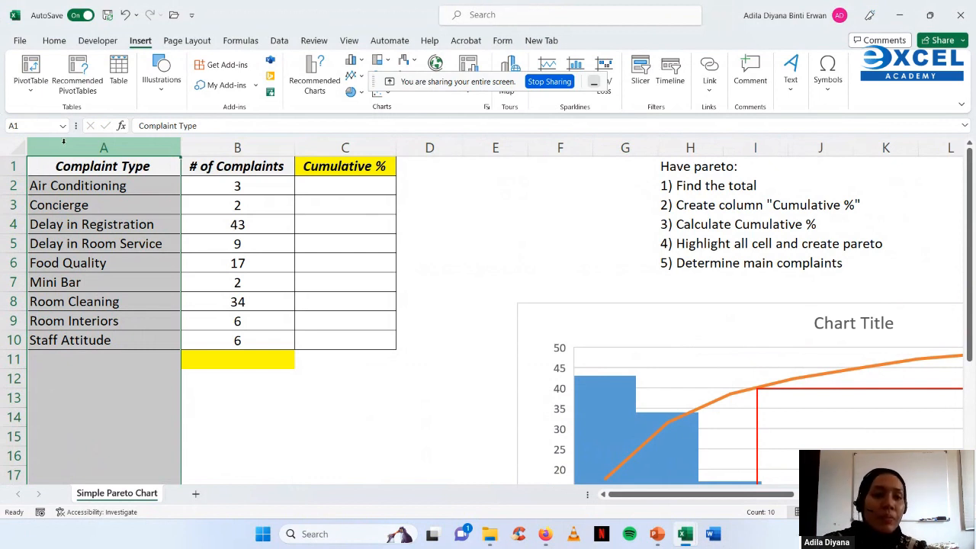
{"action": "left_click", "coordinate": [429, 381]}
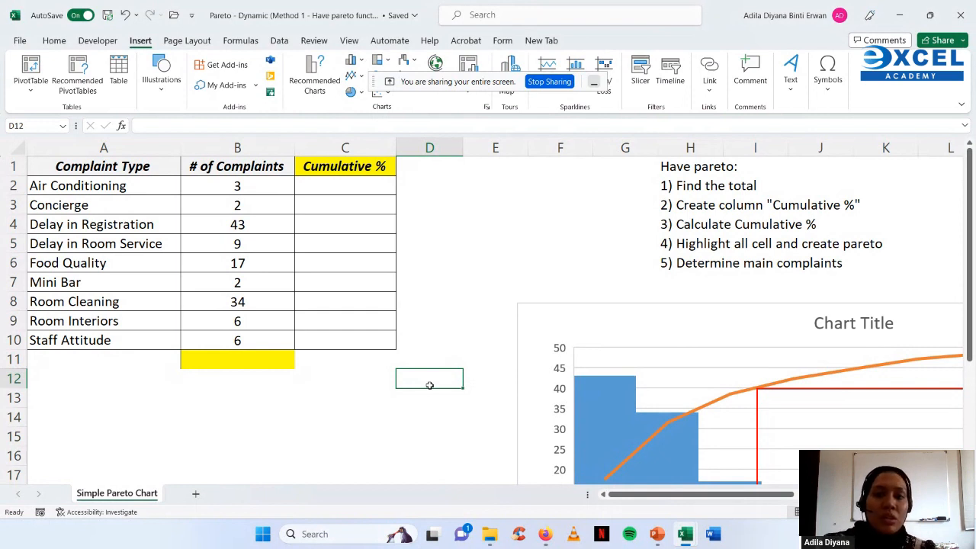
- Read through the five Pareto instructions in H1:H6, from finding the total to determining the main complaints
{"action": "left_click", "coordinate": [710, 147]}
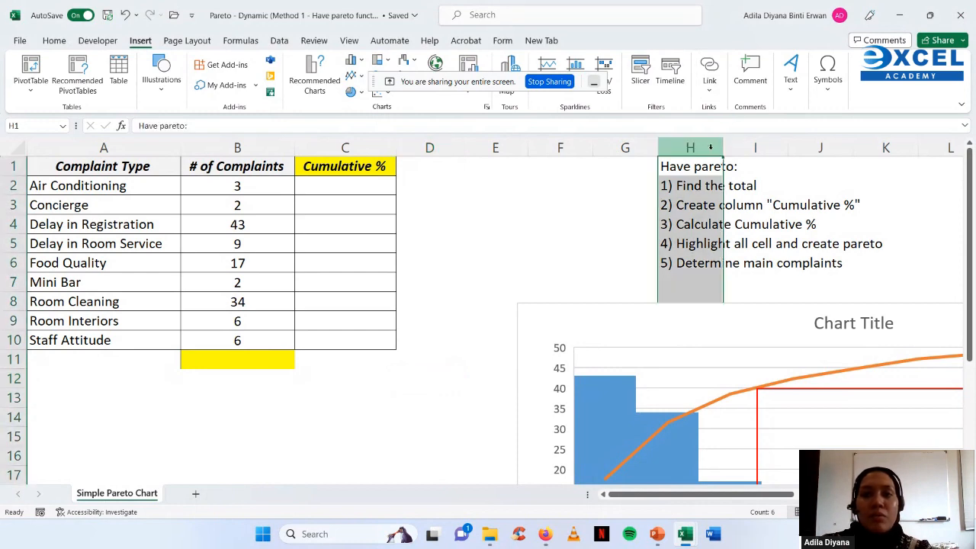
{"action": "scroll", "coordinate": [791, 499], "scroll_direction": "up", "scroll_amount": 2}
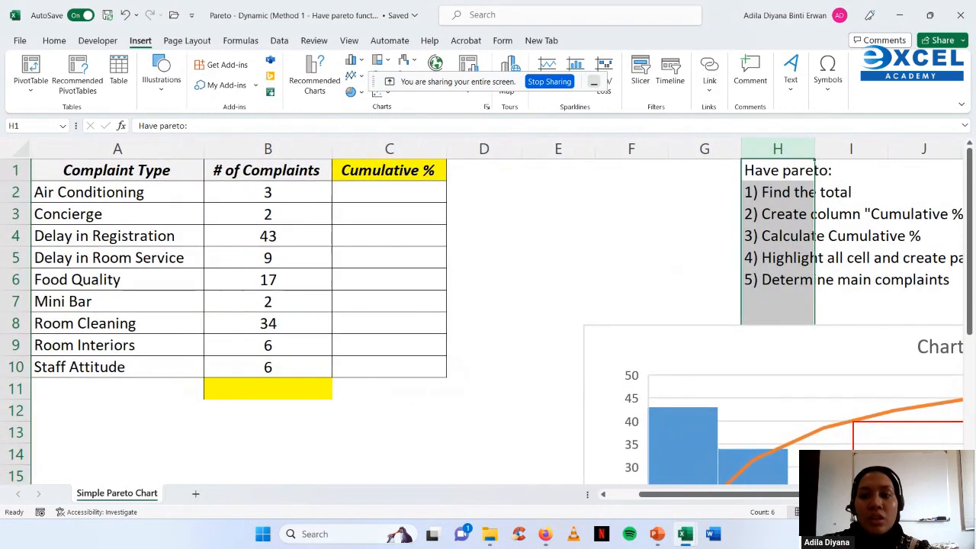
{"action": "scroll", "coordinate": [791, 499], "scroll_direction": "right", "scroll_amount": 3}
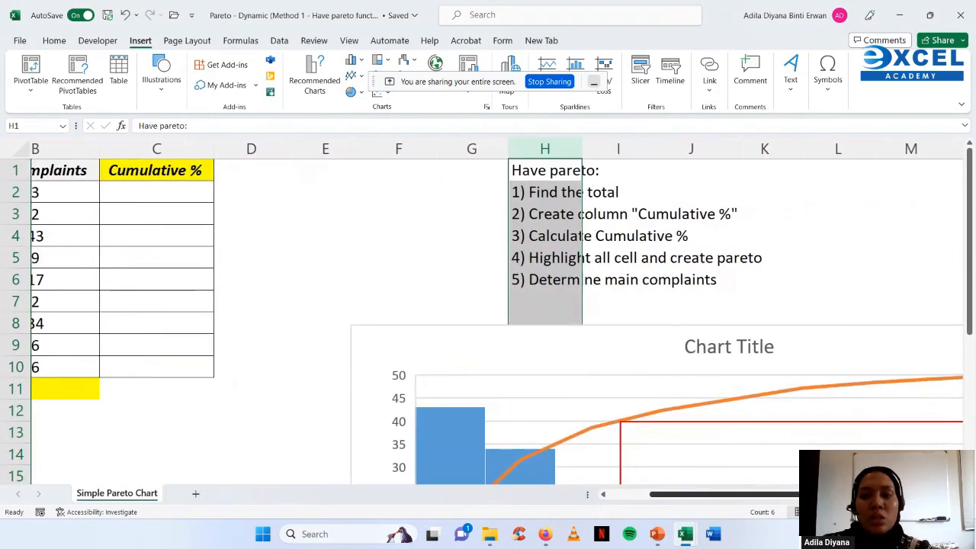
{"action": "left_click", "coordinate": [825, 315]}
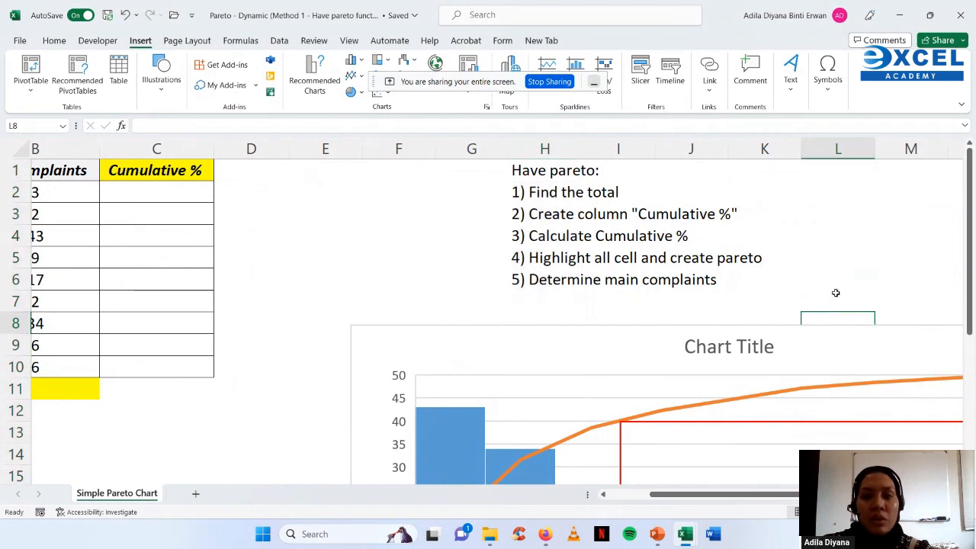
{"action": "left_click", "coordinate": [536, 191]}
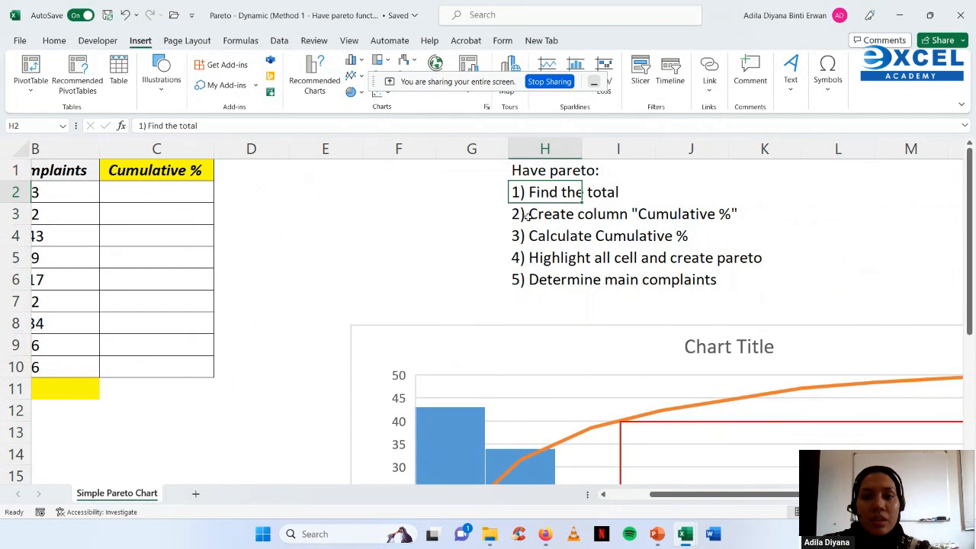
{"action": "left_click", "coordinate": [527, 216]}
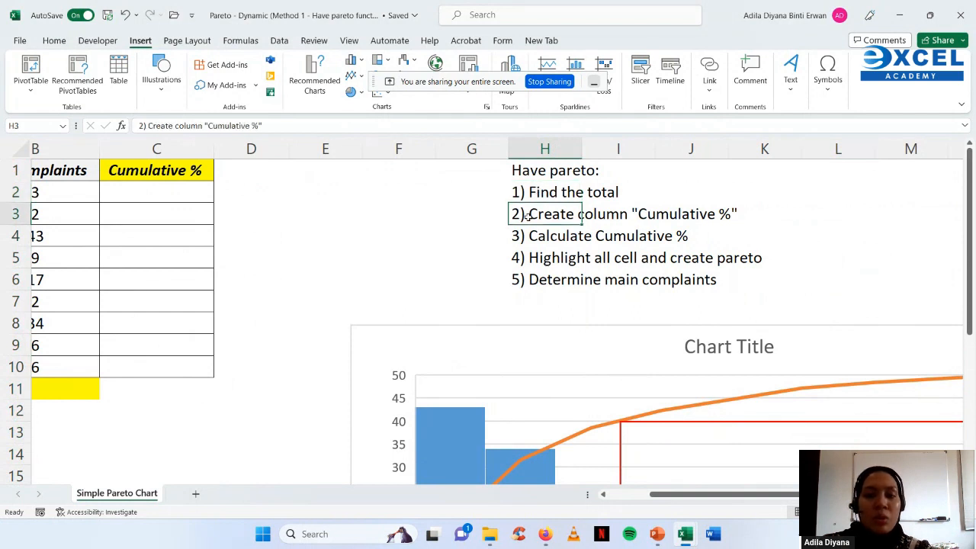
{"action": "left_click", "coordinate": [525, 233]}
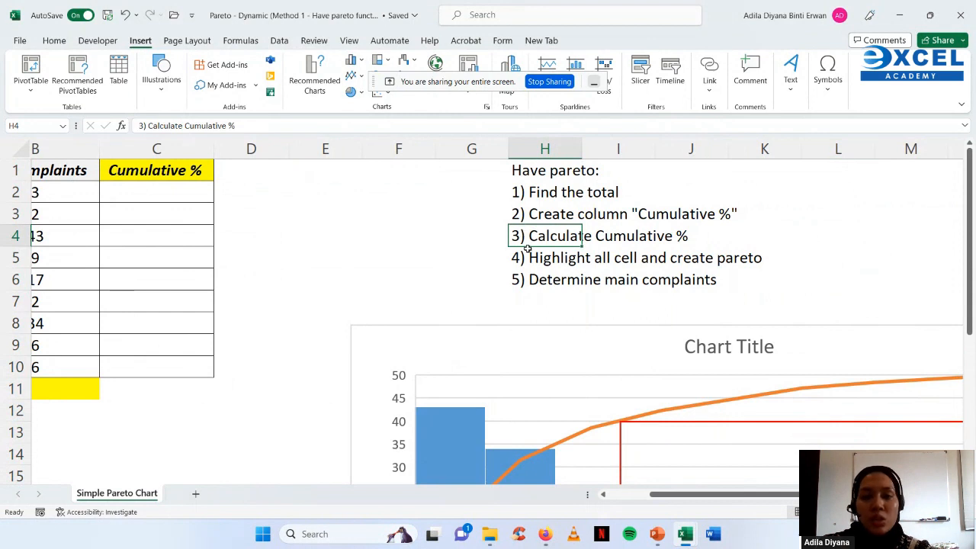
{"action": "left_click", "coordinate": [527, 255]}
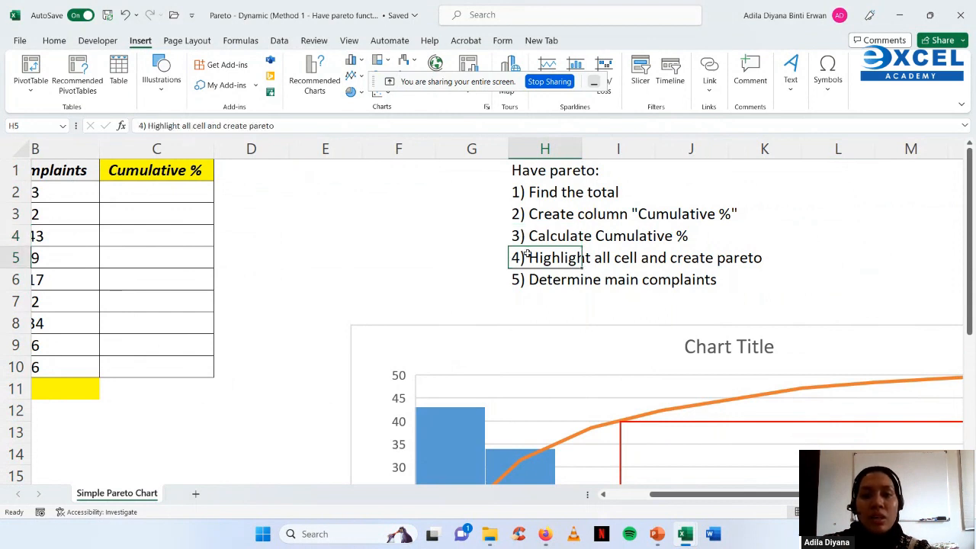
{"action": "left_click", "coordinate": [528, 279]}
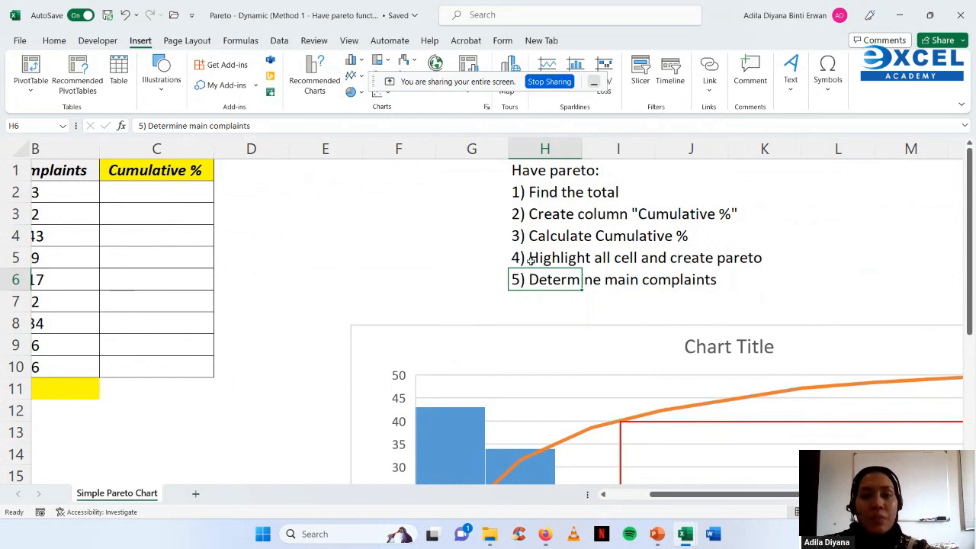
{"action": "left_click", "coordinate": [532, 192]}
- Total the number of complaints in cell B11 using AutoSum over B2:B10
{"action": "left_click_drag", "start_coordinate": [776, 504], "coordinate": [740, 502]}
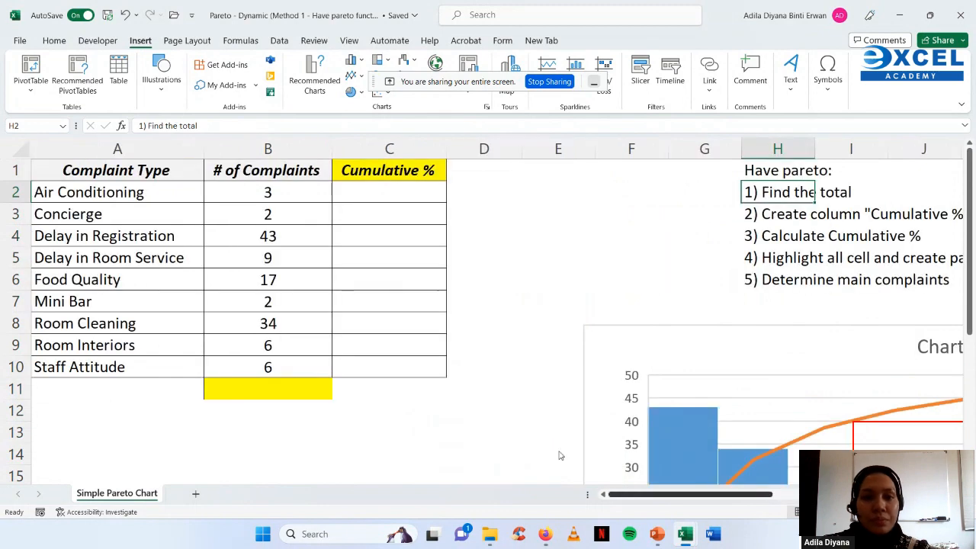
{"action": "left_click", "coordinate": [316, 392]}
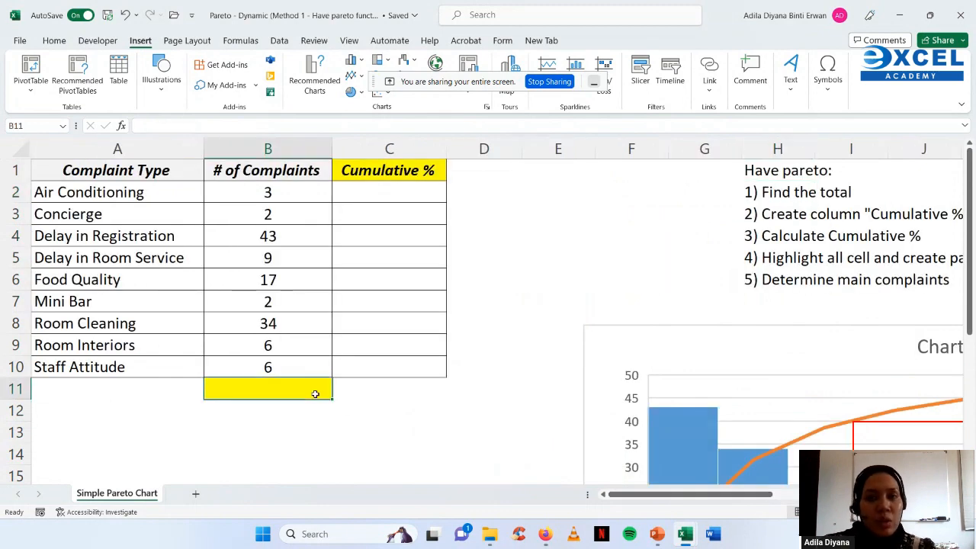
{"action": "left_click", "coordinate": [54, 41]}
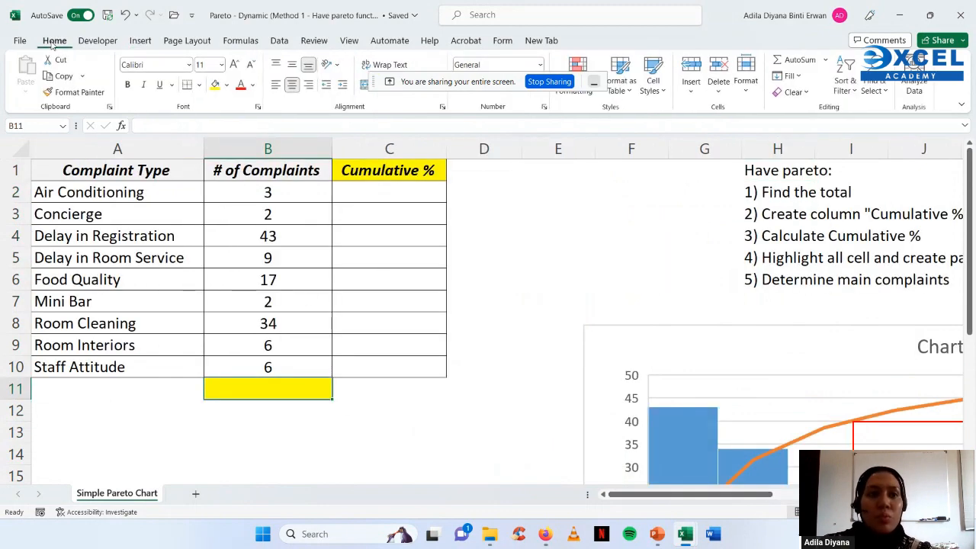
{"action": "left_click", "coordinate": [806, 67]}
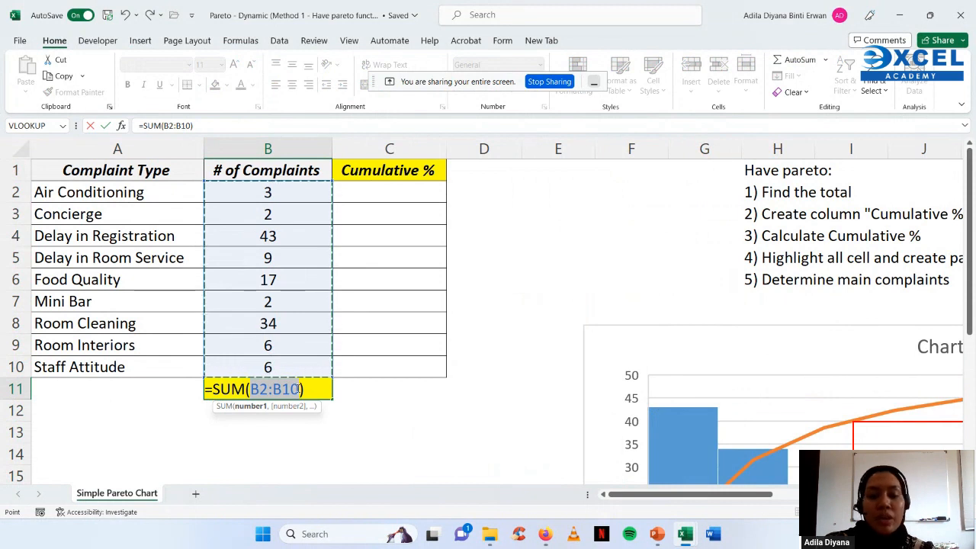
{"action": "key", "text": "Return"}
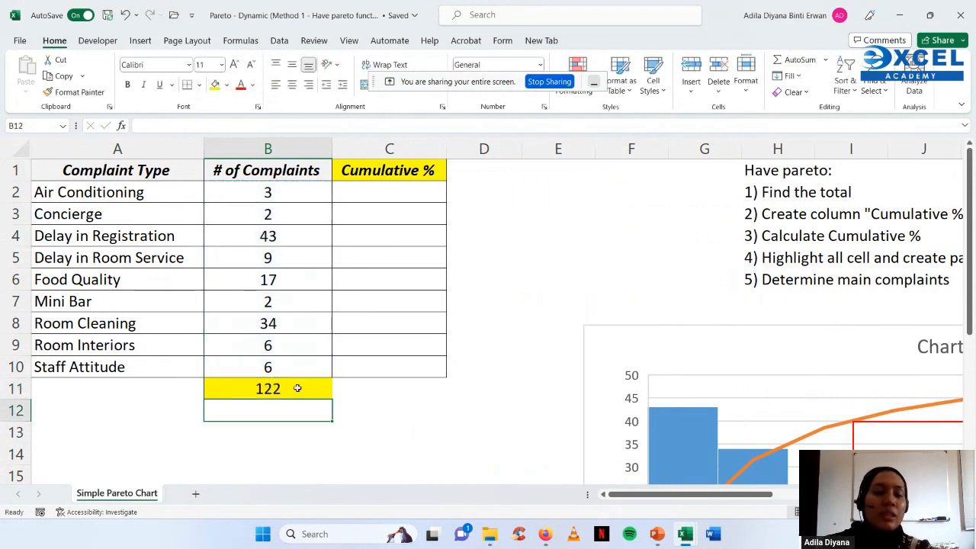
{"action": "left_click", "coordinate": [297, 388]}
- Label the total row by entering "Total" in cell A11
{"action": "left_click", "coordinate": [188, 387]}
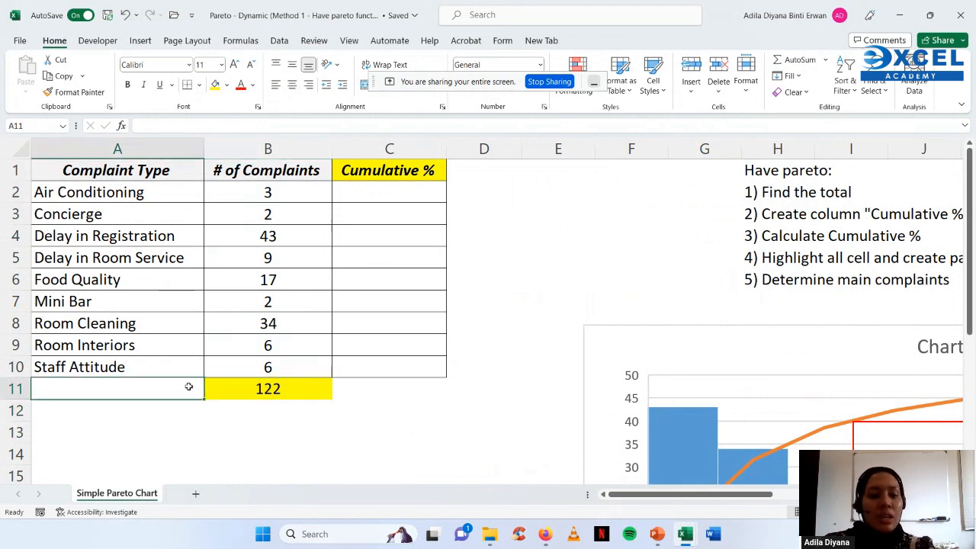
{"action": "type", "text": "Total"}
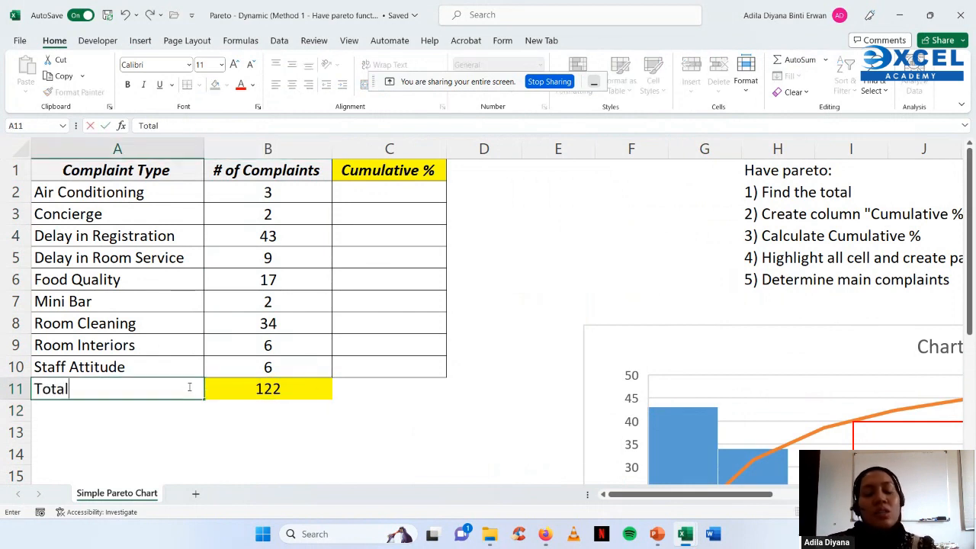
{"action": "left_click", "coordinate": [280, 382]}
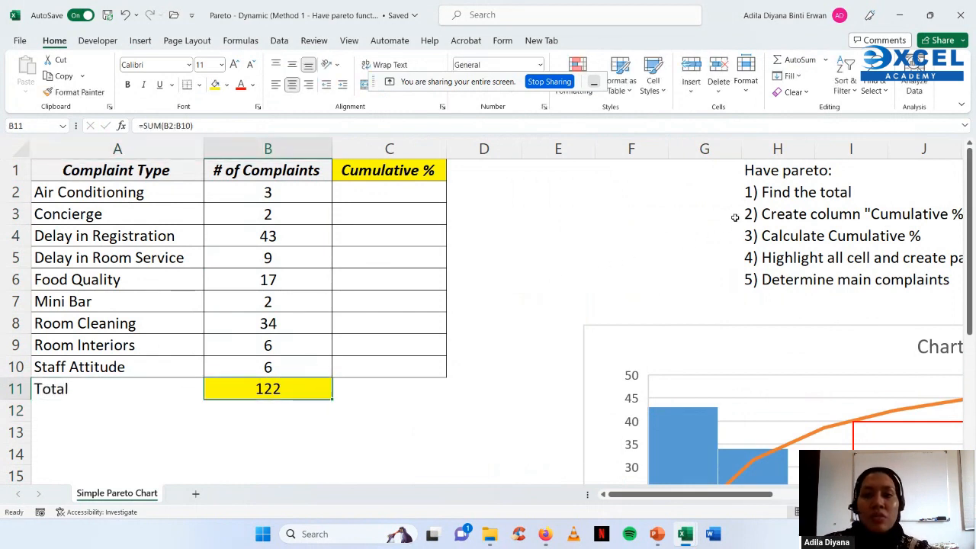
- Mark instruction 1, "Find the total", as done by filling cell H2 with green
{"action": "left_click", "coordinate": [757, 196]}
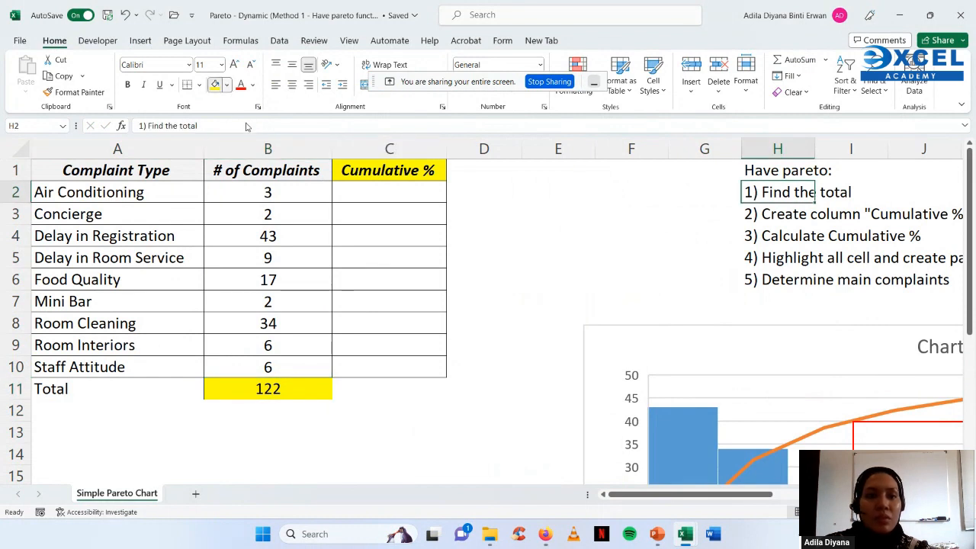
{"action": "left_click", "coordinate": [228, 85]}
{"action": "left_click", "coordinate": [255, 204]}
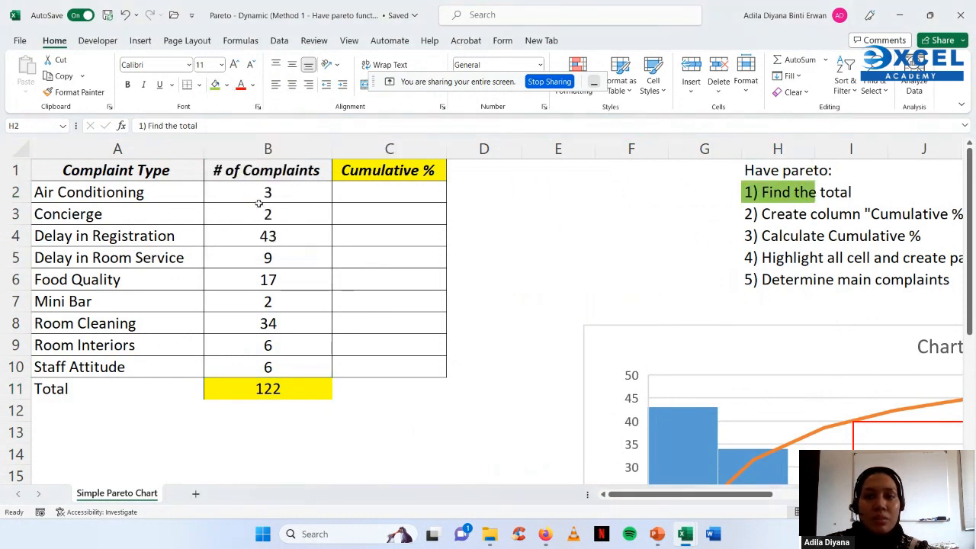
- Enter the heading "Cumulative %" in cell C1 and fill instruction 2 in cell H3 with the same green
{"action": "left_click", "coordinate": [758, 215]}
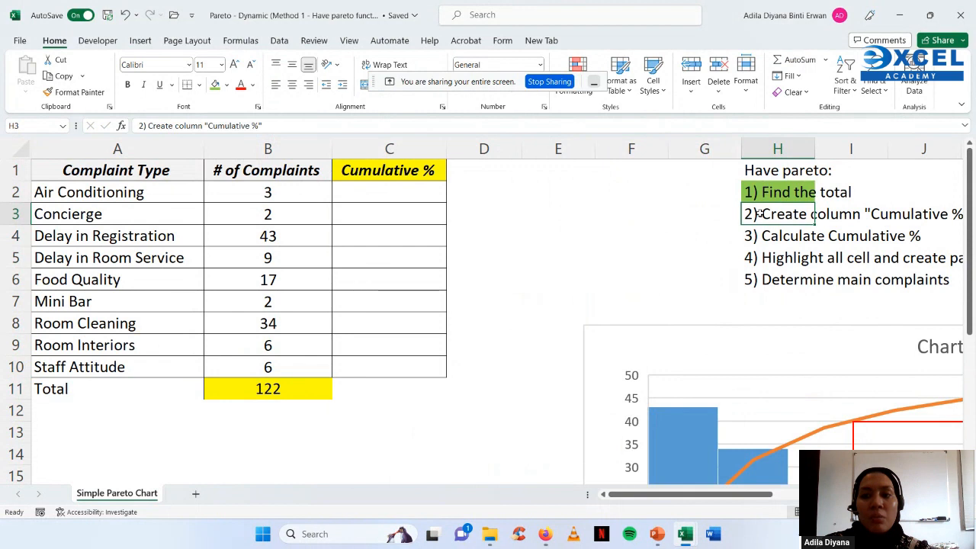
{"action": "left_click", "coordinate": [405, 169]}
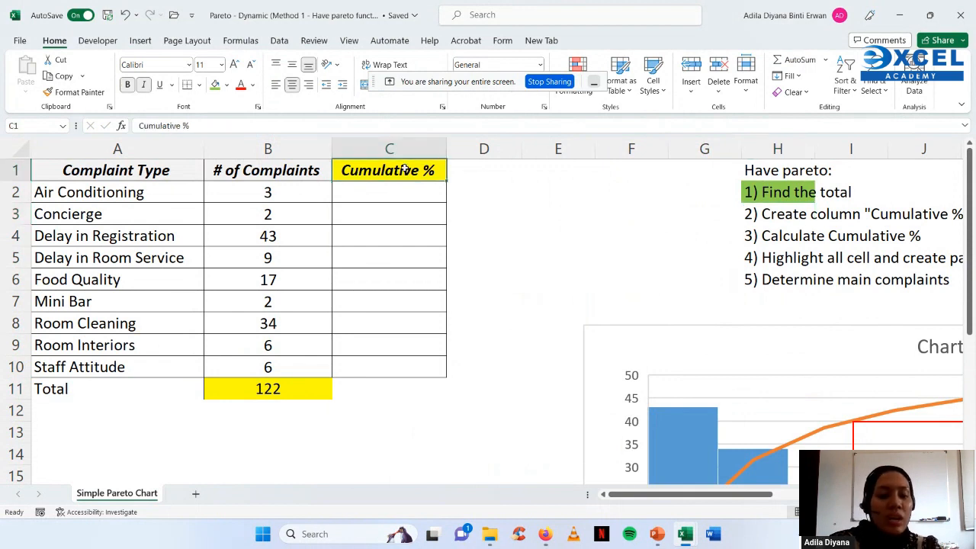
{"action": "type", "text": "Cumulat"}
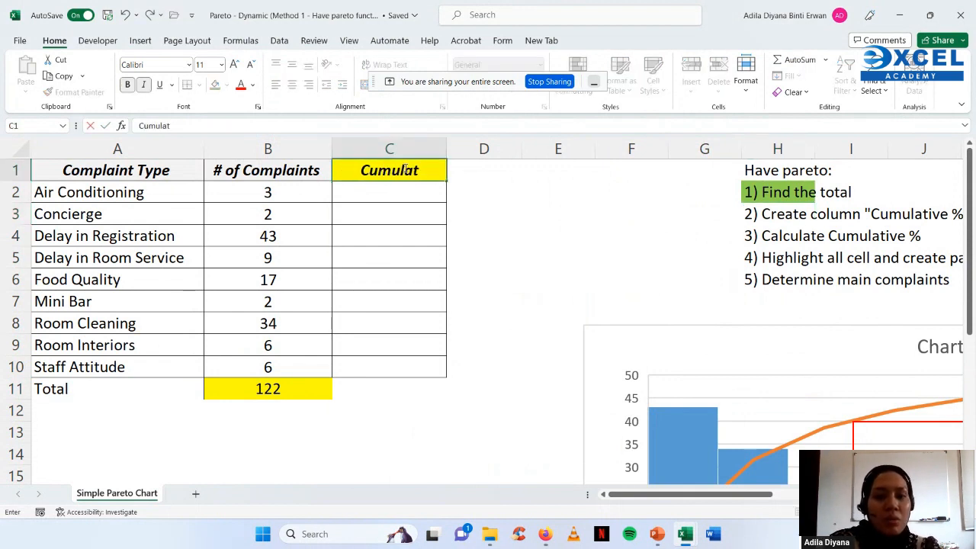
{"action": "type", "text": "ive %"}
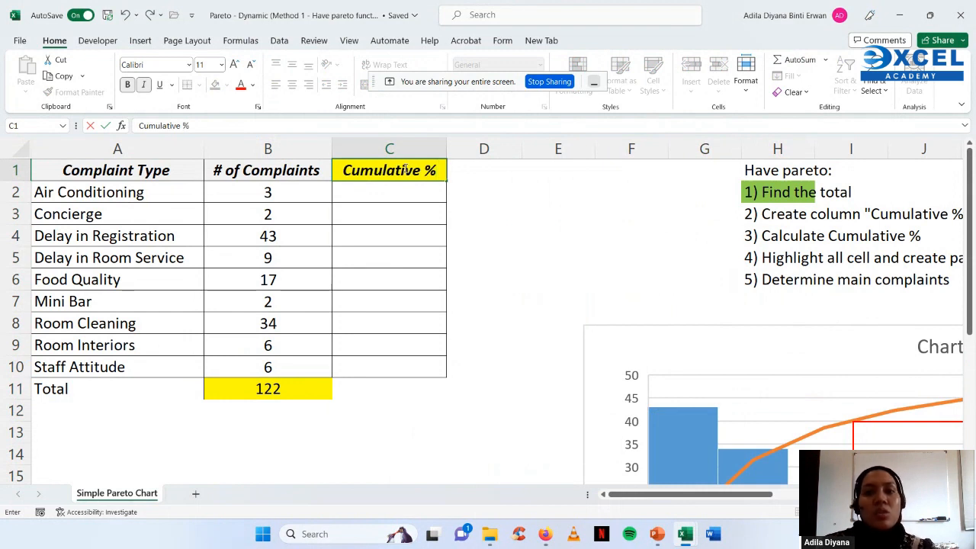
{"action": "left_click", "coordinate": [754, 211]}
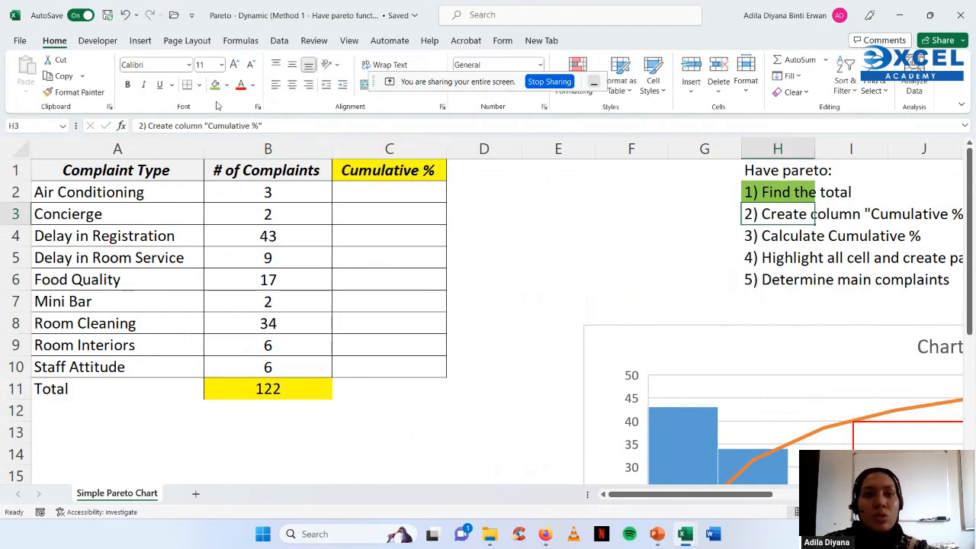
{"action": "left_click", "coordinate": [215, 84]}
- Calculate the Air Conditioning cumulative percentage in cell C2 with the formula =B2/B11
{"action": "left_click", "coordinate": [752, 237]}
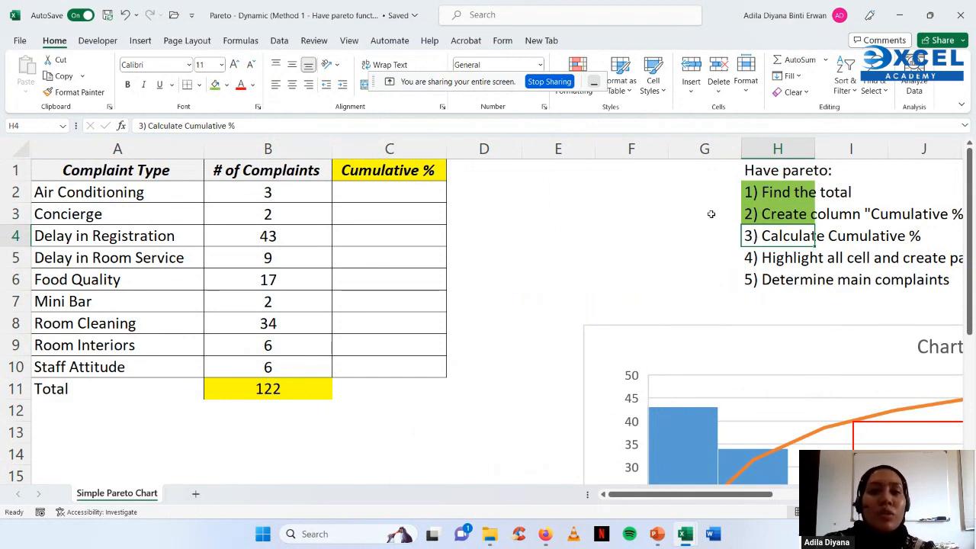
{"action": "left_click", "coordinate": [379, 192]}
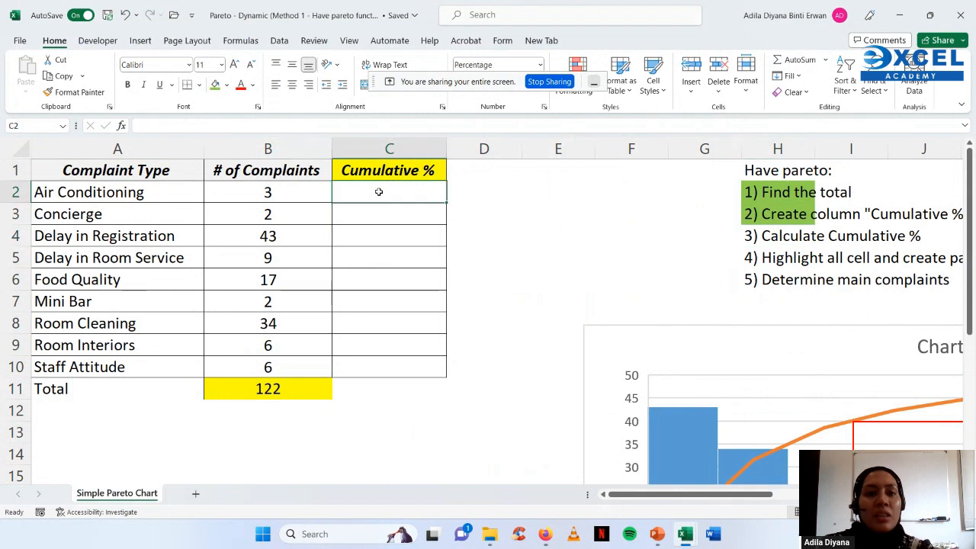
{"action": "left_click", "coordinate": [15, 192]}
{"action": "left_click", "coordinate": [357, 195]}
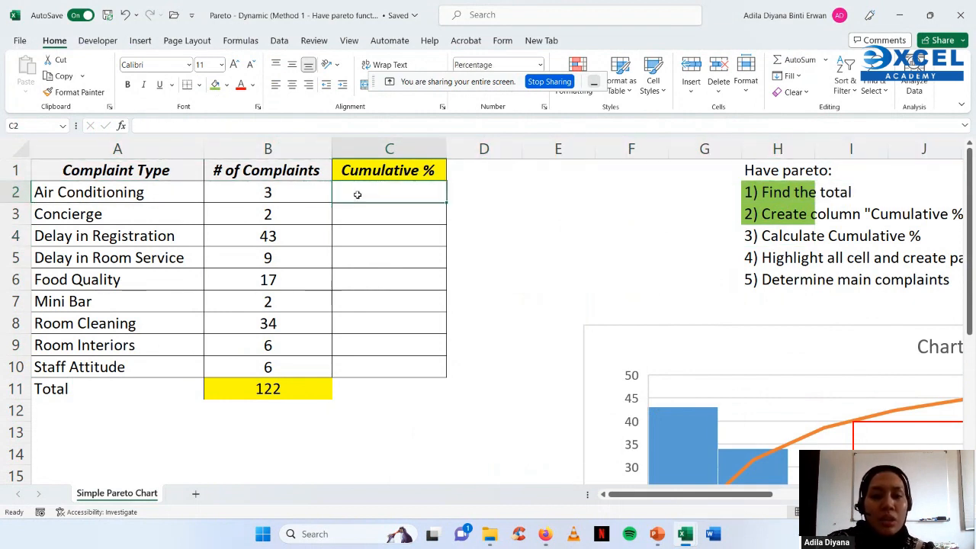
{"action": "type", "text": "="}
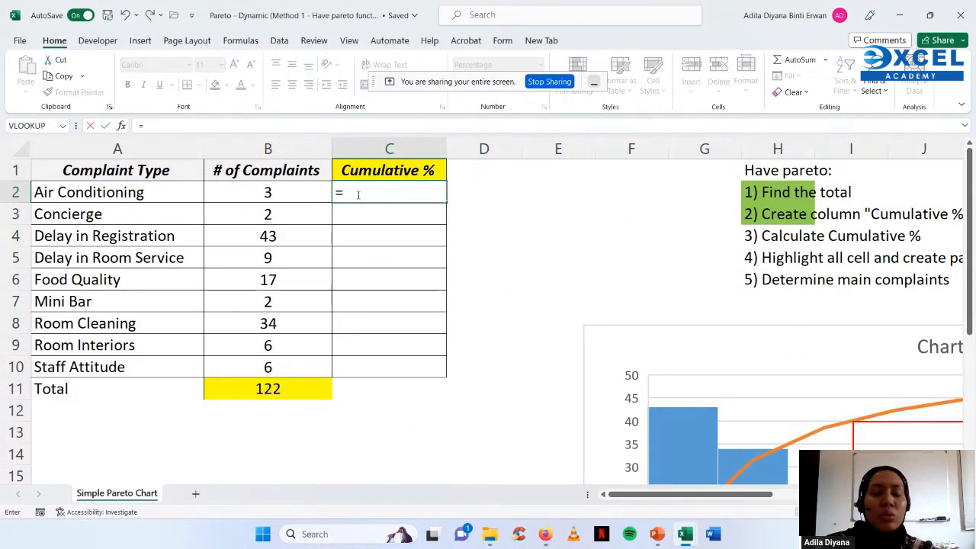
{"action": "left_click", "coordinate": [299, 194]}
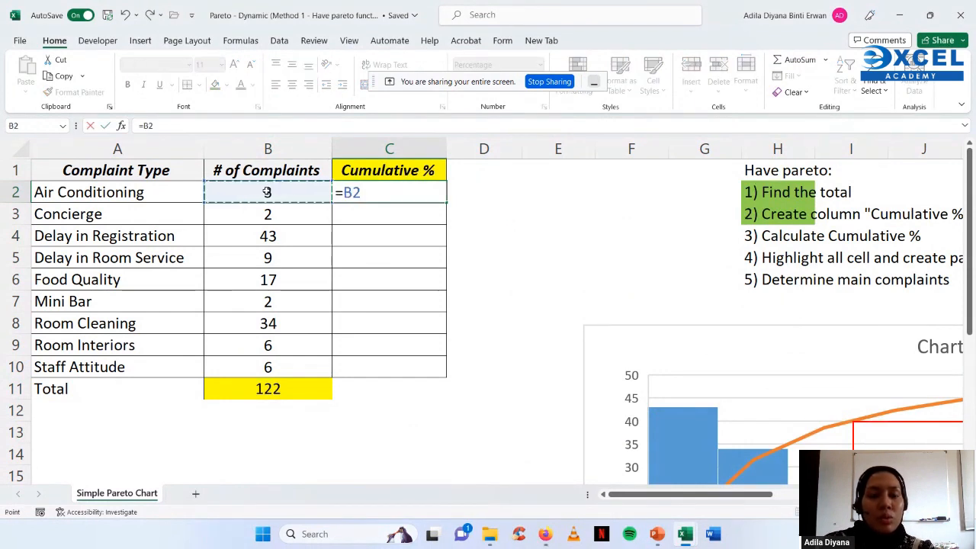
{"action": "type", "text": "/"}
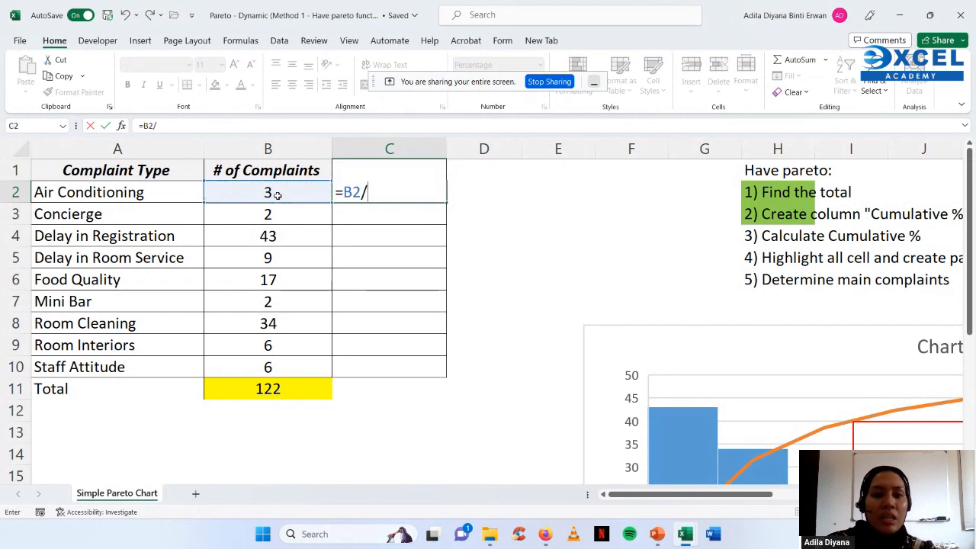
{"action": "left_click", "coordinate": [254, 392]}
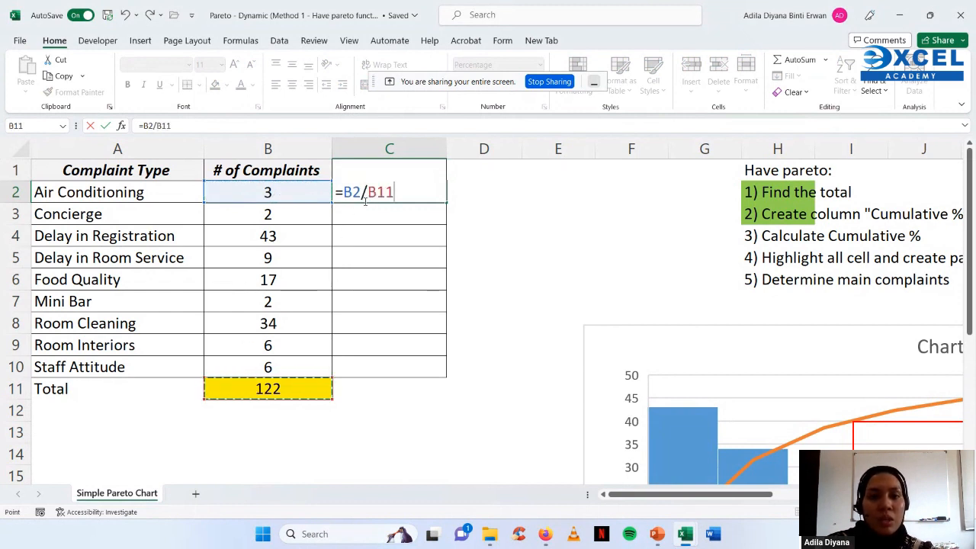
{"action": "key", "text": "Return"}
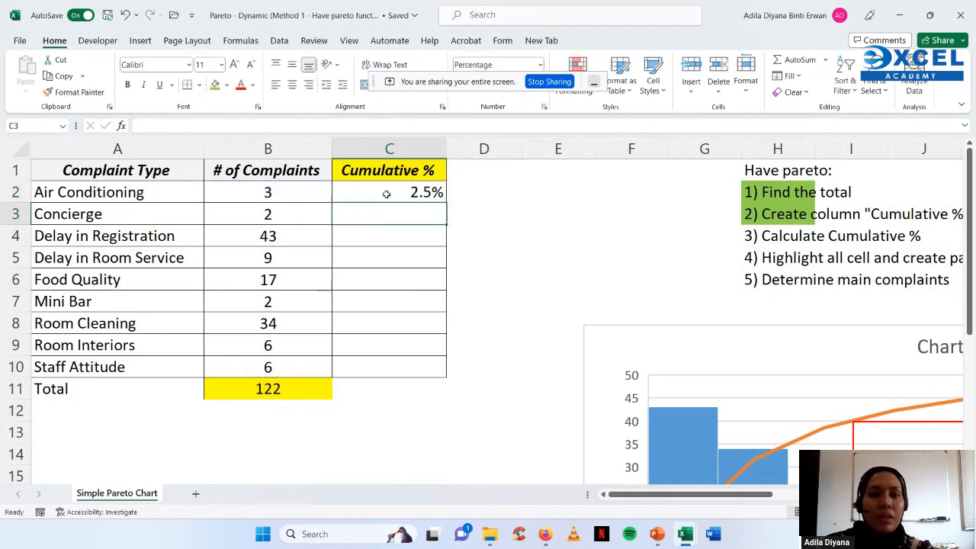
{"action": "left_click", "coordinate": [387, 193]}
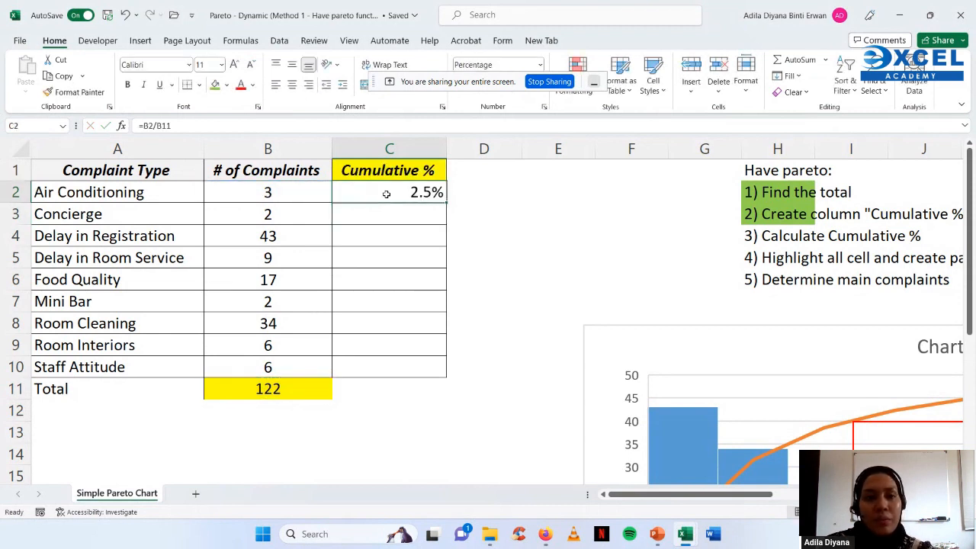
- Calculate the Concierge cumulative percentage in cell C3 with the formula =SUM(B2:B3)/B11
{"action": "left_click", "coordinate": [16, 214]}
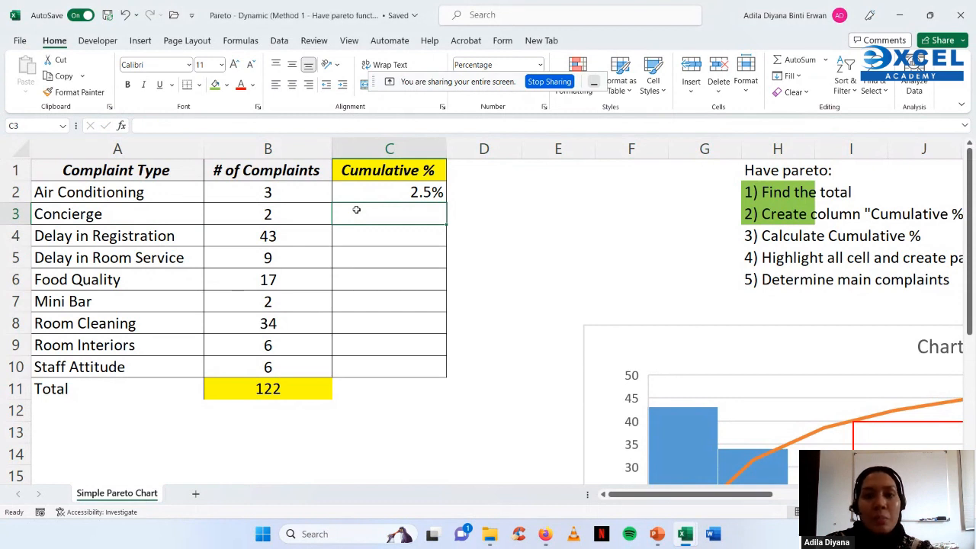
{"action": "left_click_drag", "start_coordinate": [284, 191], "coordinate": [271, 207]}
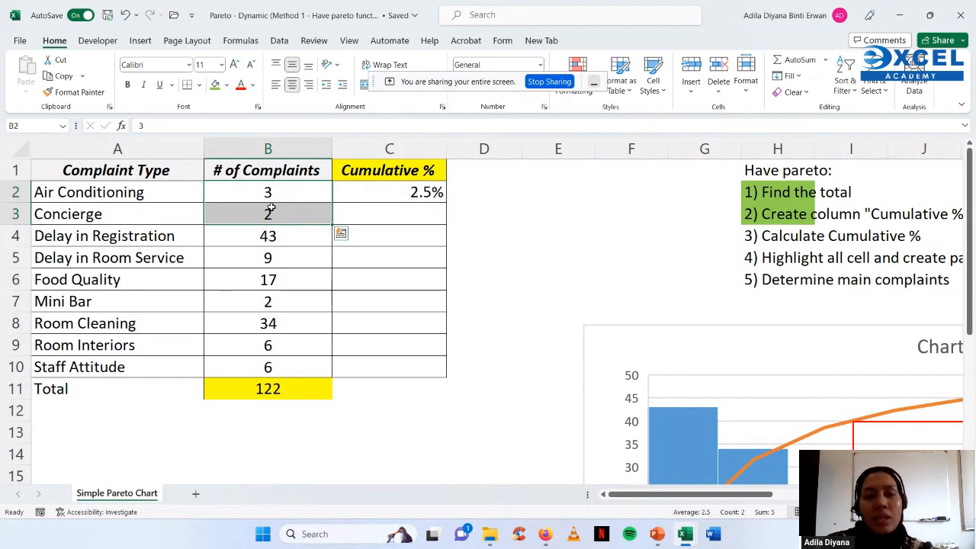
{"action": "left_click", "coordinate": [282, 390]}
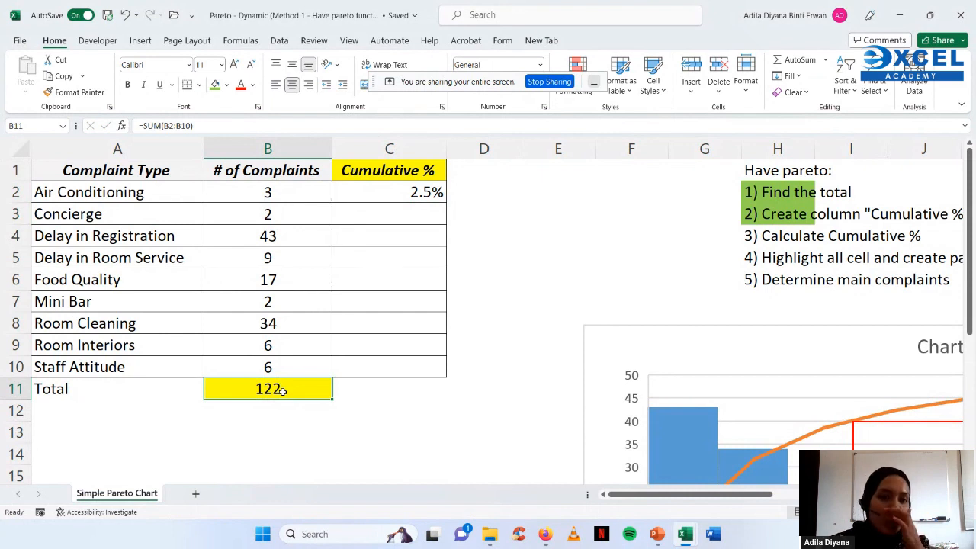
{"action": "left_click", "coordinate": [391, 218]}
{"action": "type", "text": "=sum"}
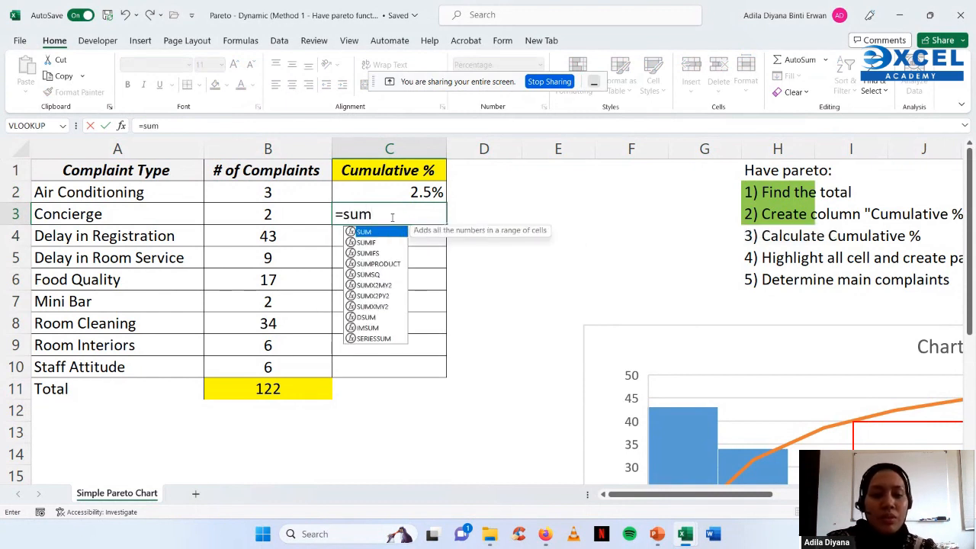
{"action": "type", "text": "("}
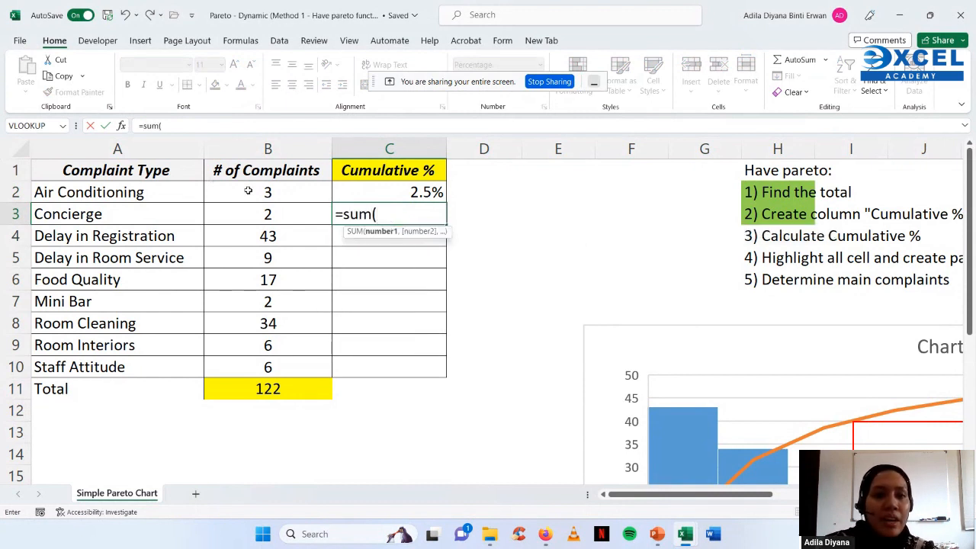
{"action": "left_click_drag", "start_coordinate": [247, 192], "coordinate": [245, 210]}
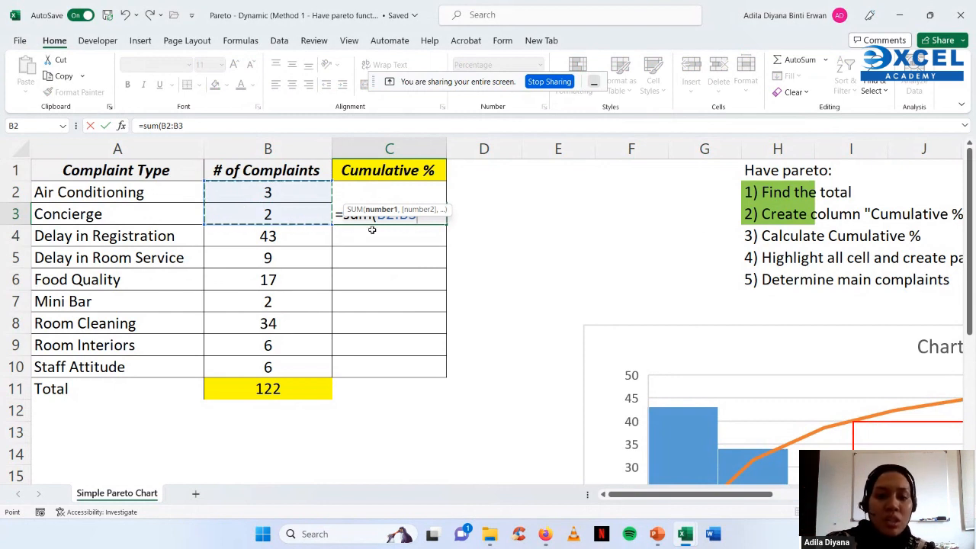
{"action": "type", "text": ")"}
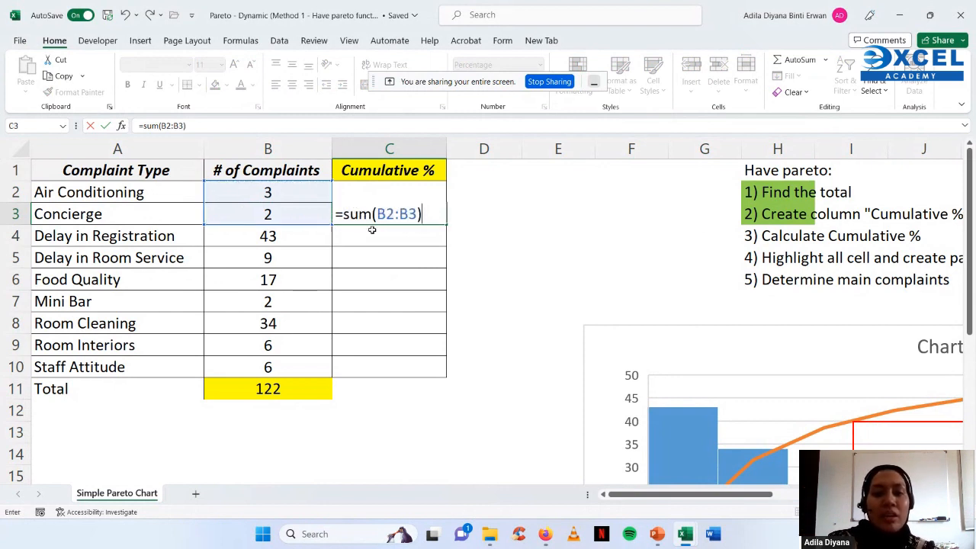
{"action": "type", "text": "/"}
{"action": "left_click", "coordinate": [288, 383]}
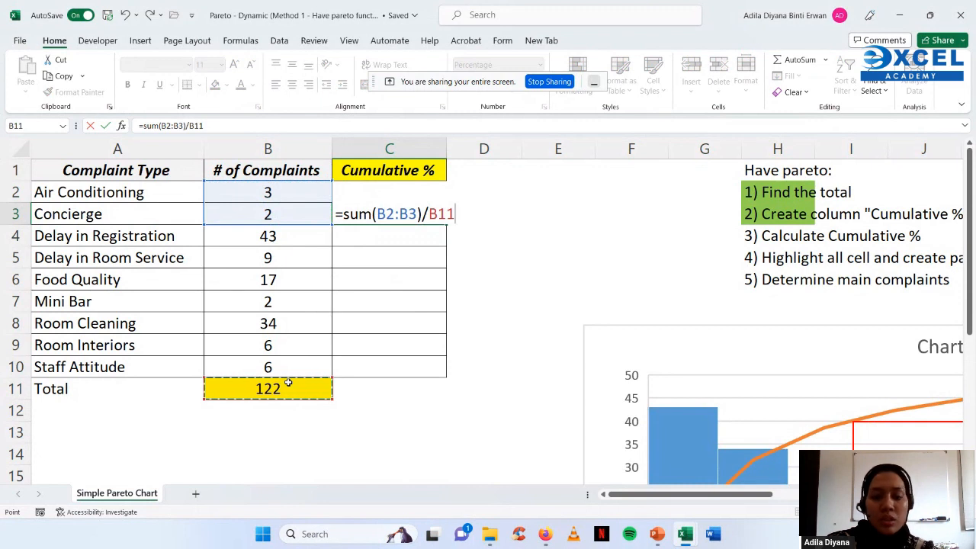
{"action": "key", "text": "Return"}
{"action": "left_click", "coordinate": [430, 215]}
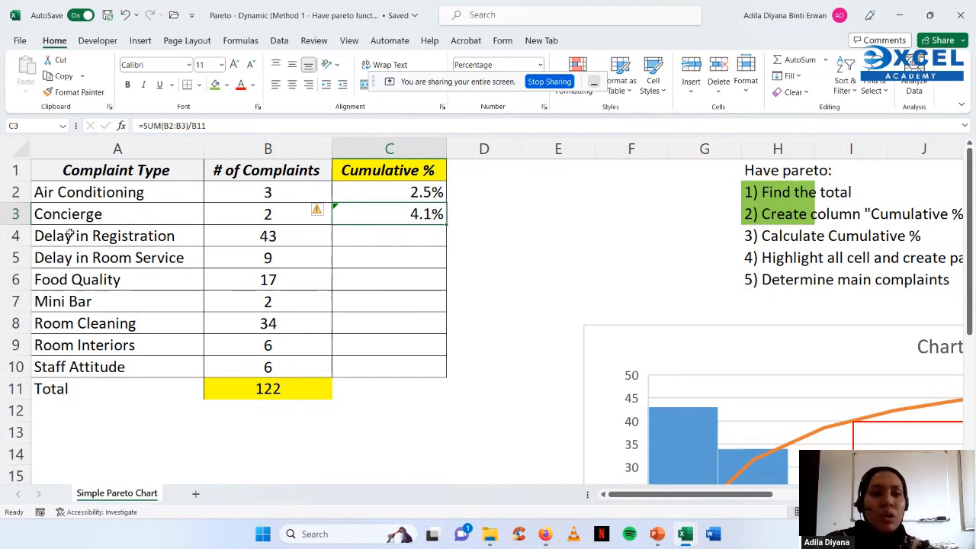
- Calculate the Delay in Registration cumulative percentage in cell C4 with the formula =SUM(B2:B4)/B11
{"action": "left_click", "coordinate": [15, 236]}
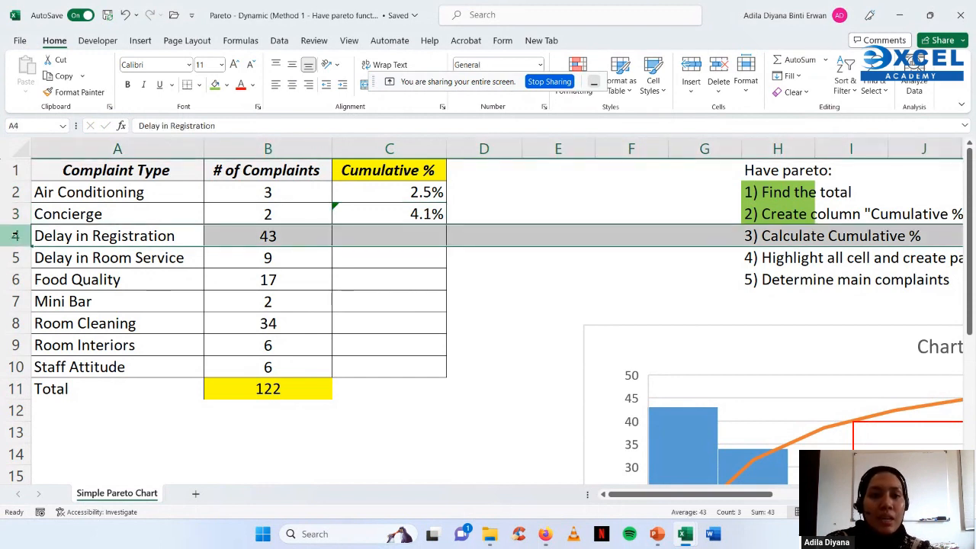
{"action": "left_click", "coordinate": [419, 236]}
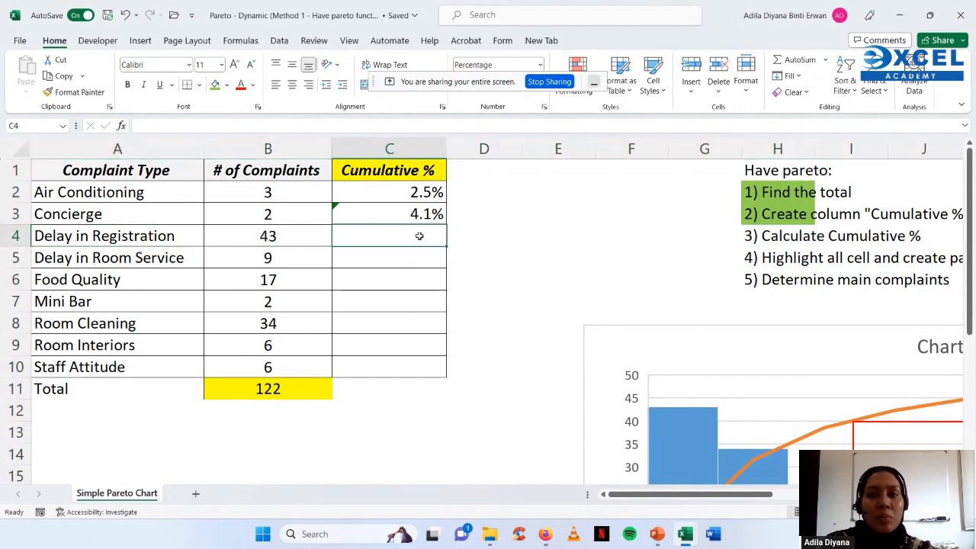
{"action": "type", "text": "=sum"}
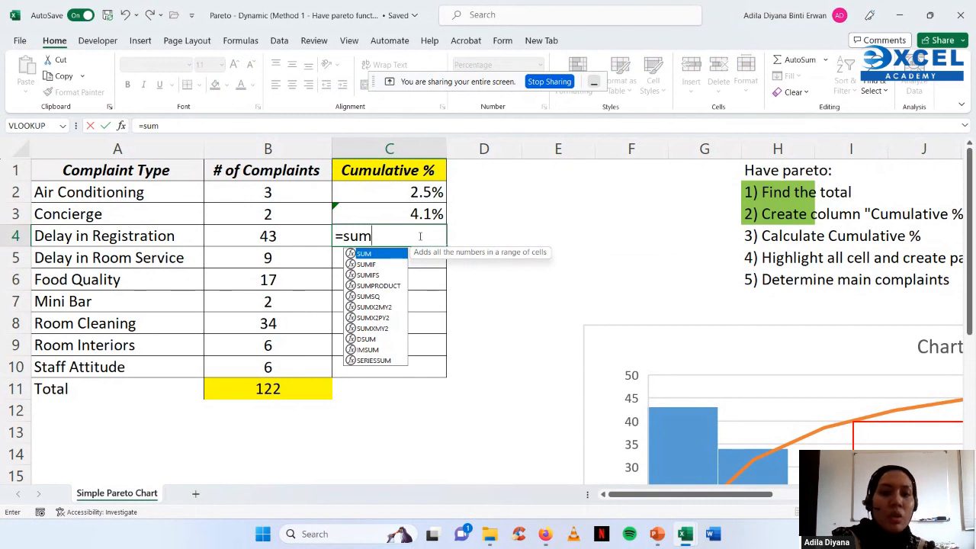
{"action": "type", "text": "("}
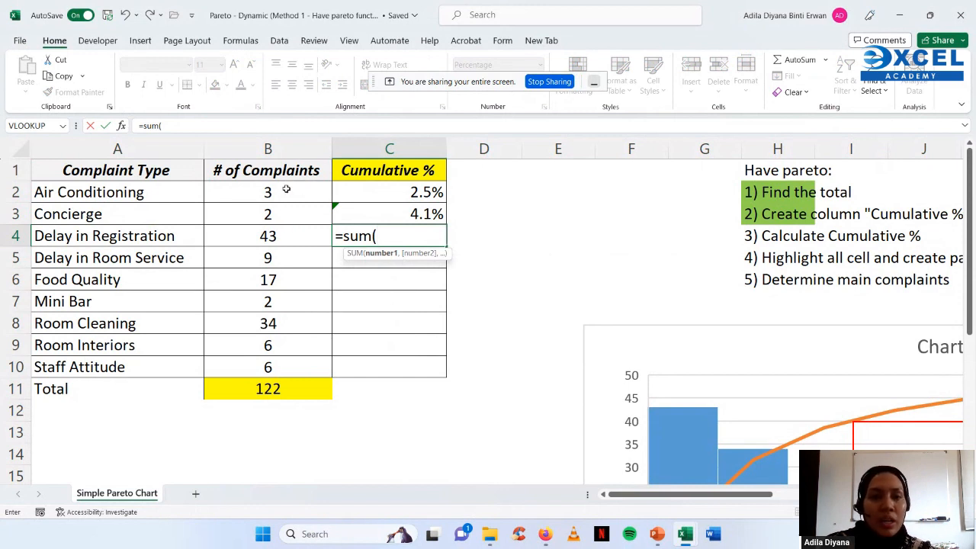
{"action": "left_click_drag", "start_coordinate": [278, 190], "coordinate": [270, 234]}
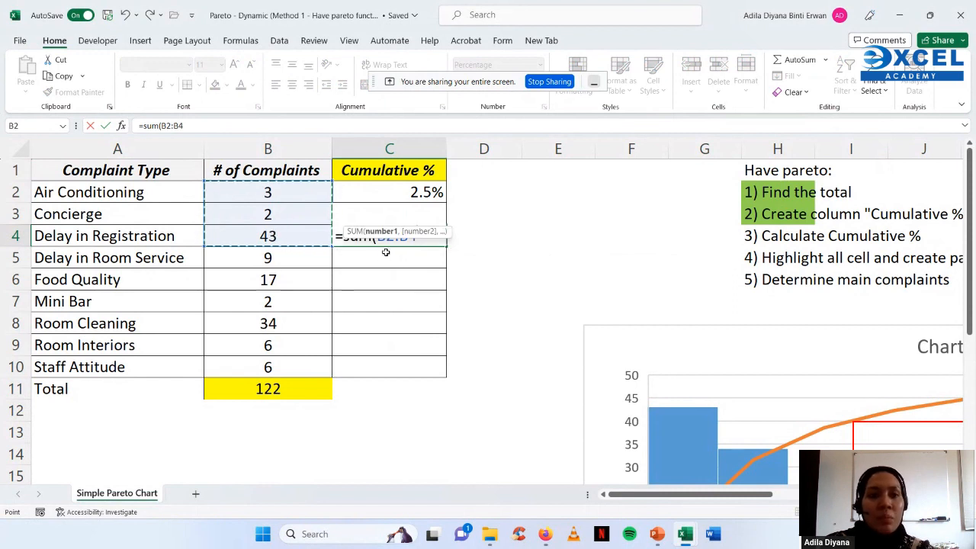
{"action": "type", "text": ")"}
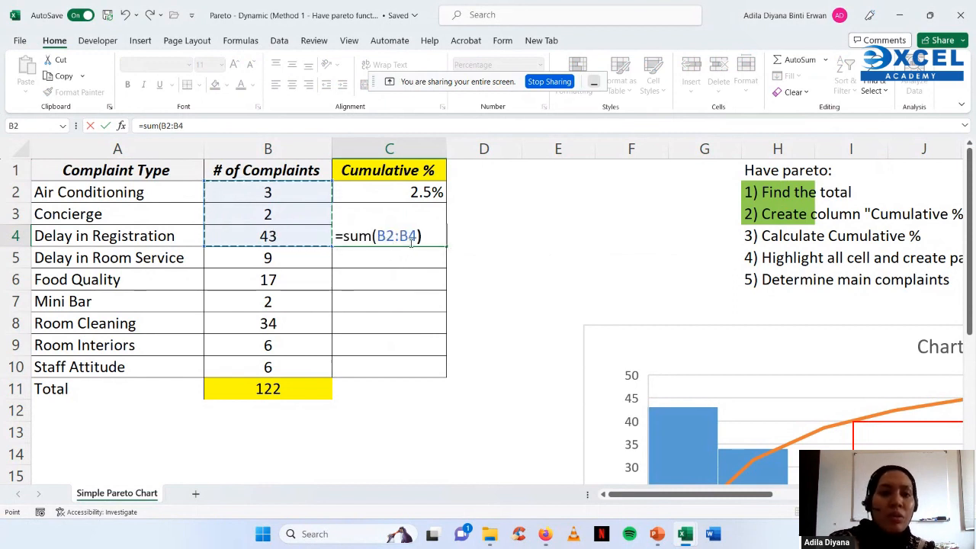
{"action": "type", "text": "/"}
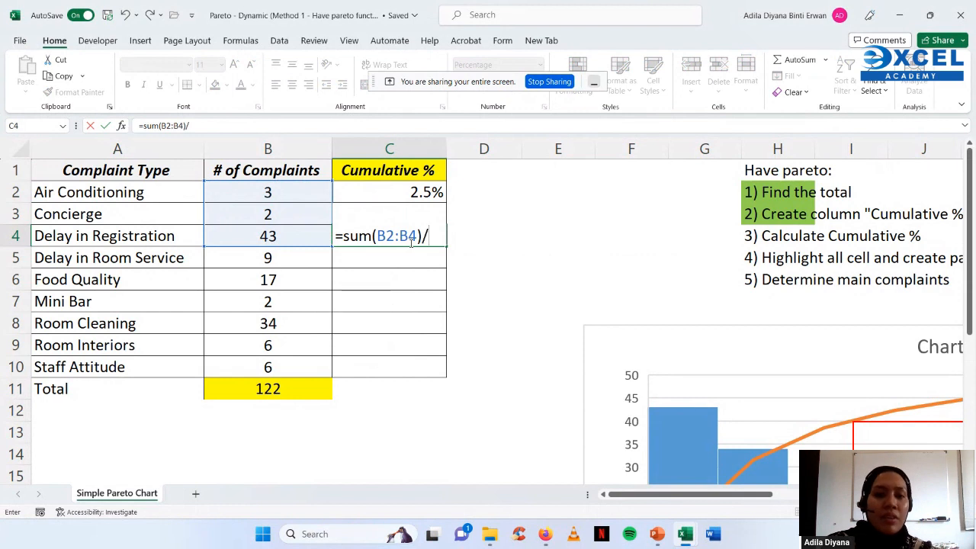
{"action": "left_click", "coordinate": [299, 385]}
{"action": "key", "text": "Return"}
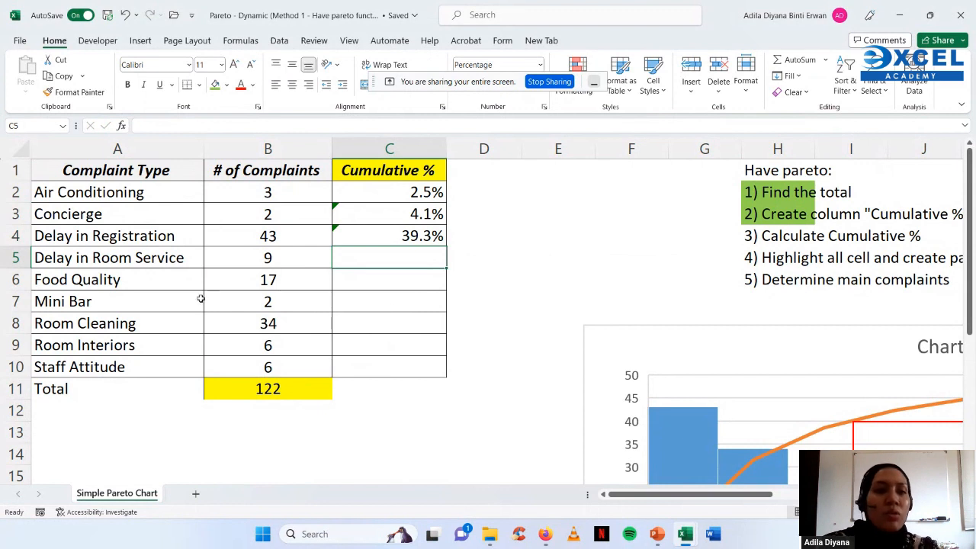
- Calculate the Delay in Room Service cumulative percentage in cell C5 with the formula =SUM(B2:B5)/B11
{"action": "left_click", "coordinate": [17, 258]}
{"action": "left_click", "coordinate": [402, 259]}
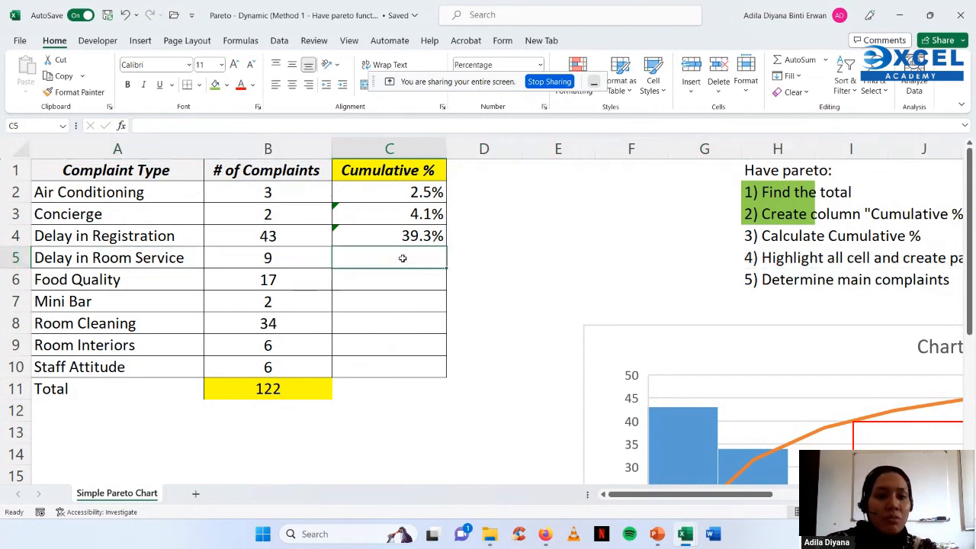
{"action": "type", "text": "=sum("}
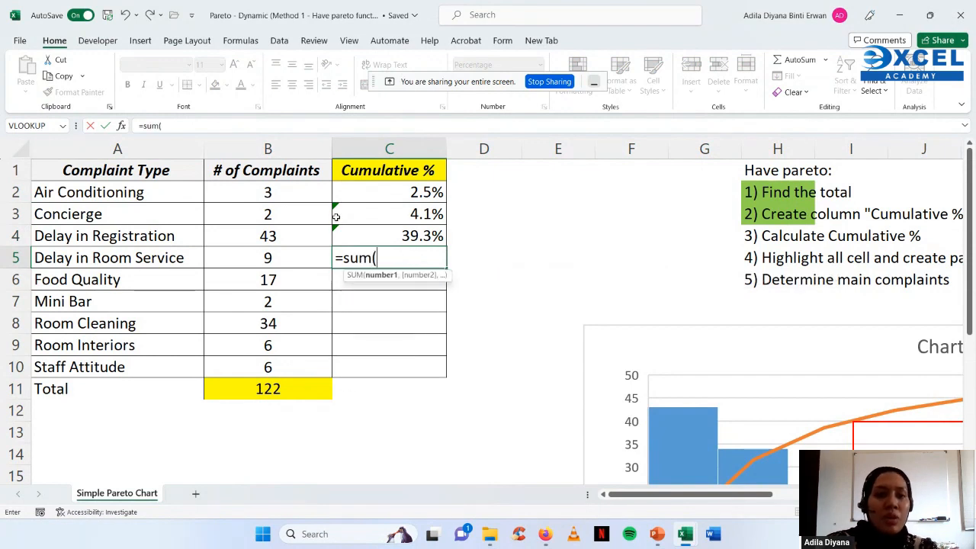
{"action": "left_click_drag", "start_coordinate": [289, 191], "coordinate": [276, 256]}
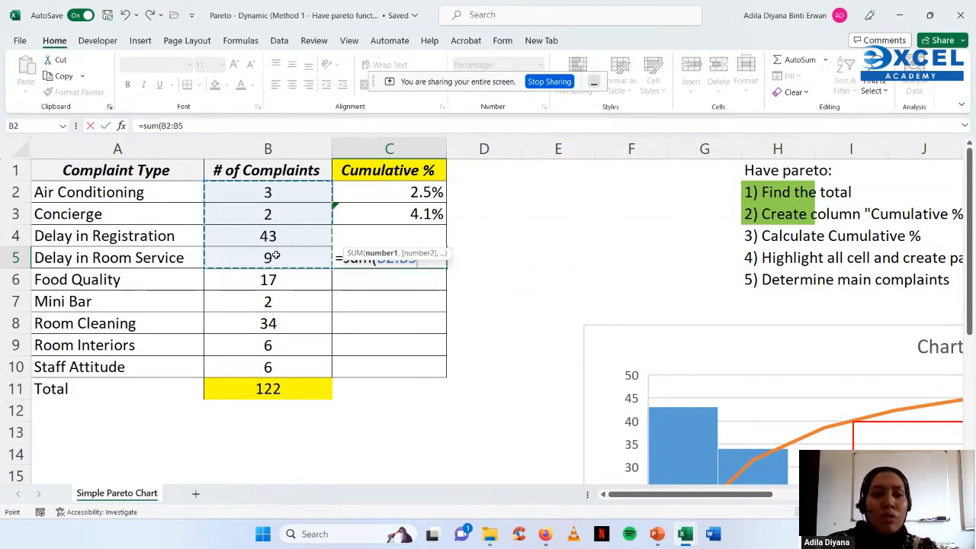
{"action": "type", "text": ")/"}
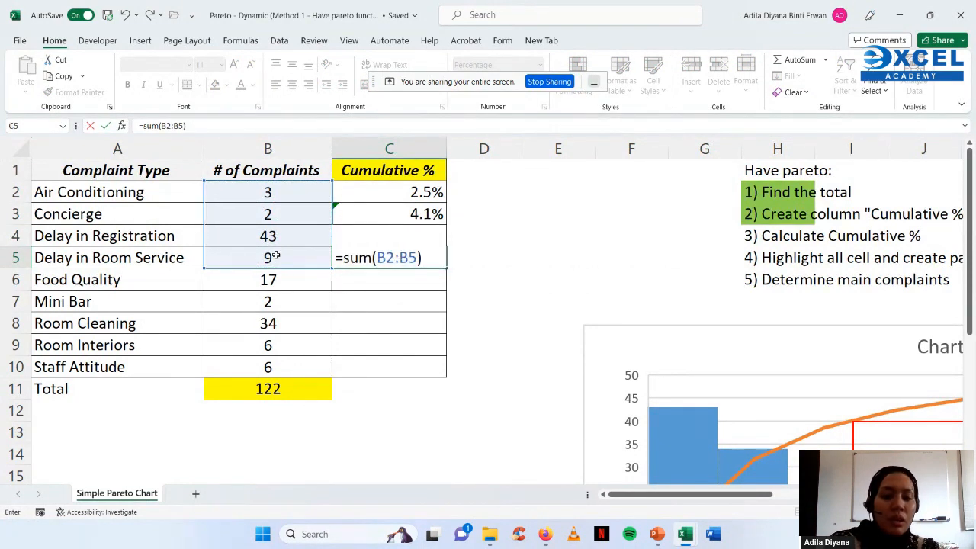
{"action": "left_click", "coordinate": [262, 389]}
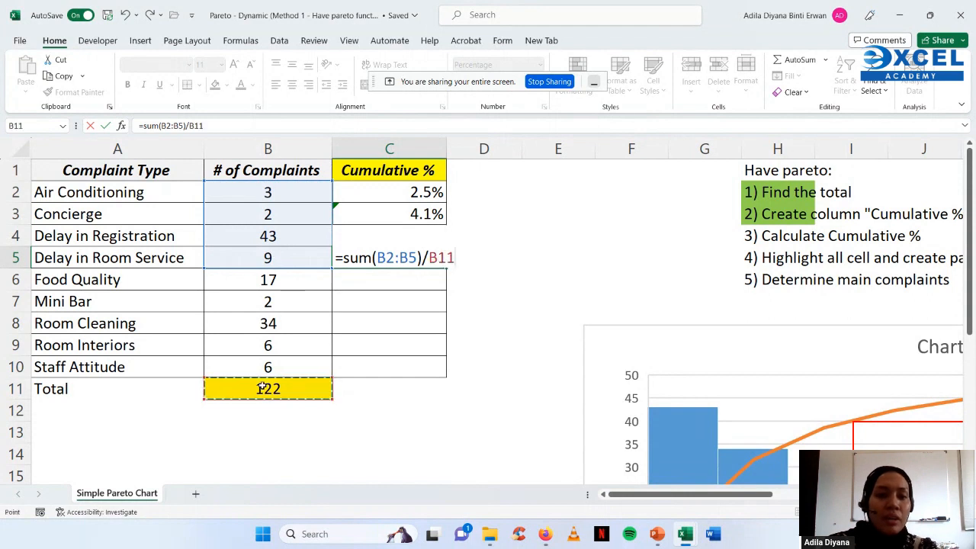
{"action": "key", "text": "Return"}
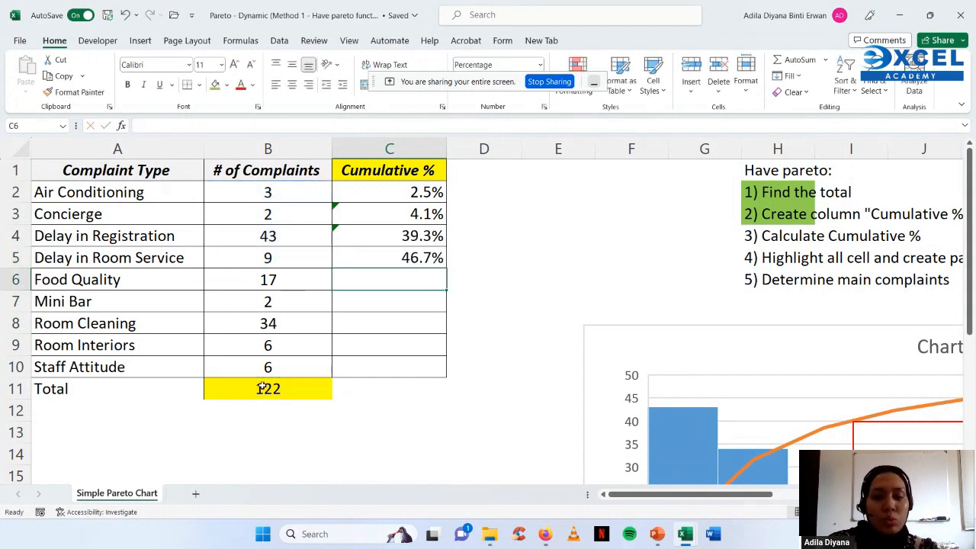
- Calculate the Food Quality cumulative percentage in cell C6 with the formula =SUM(B2:B6)/B11
{"action": "type", "text": "=sum"}
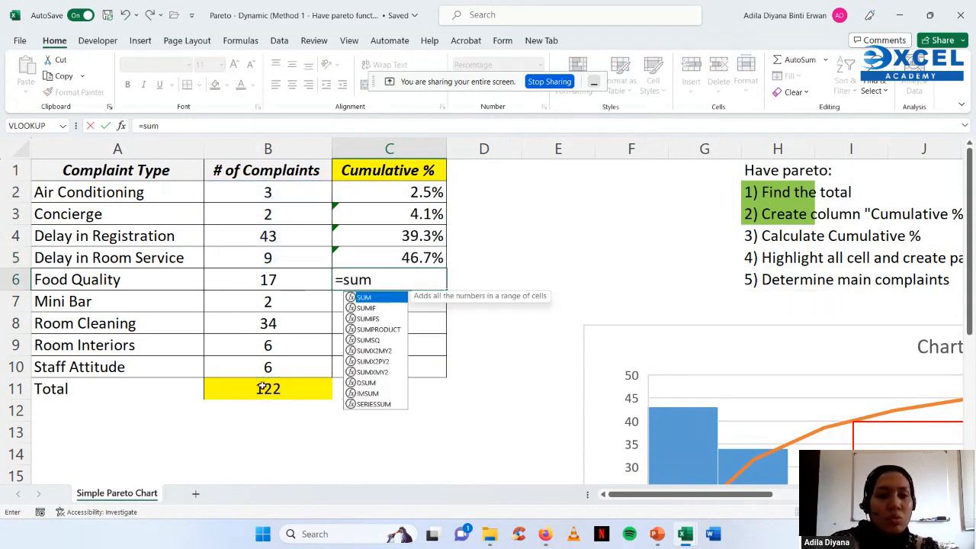
{"action": "type", "text": "("}
{"action": "left_click", "coordinate": [272, 194]}
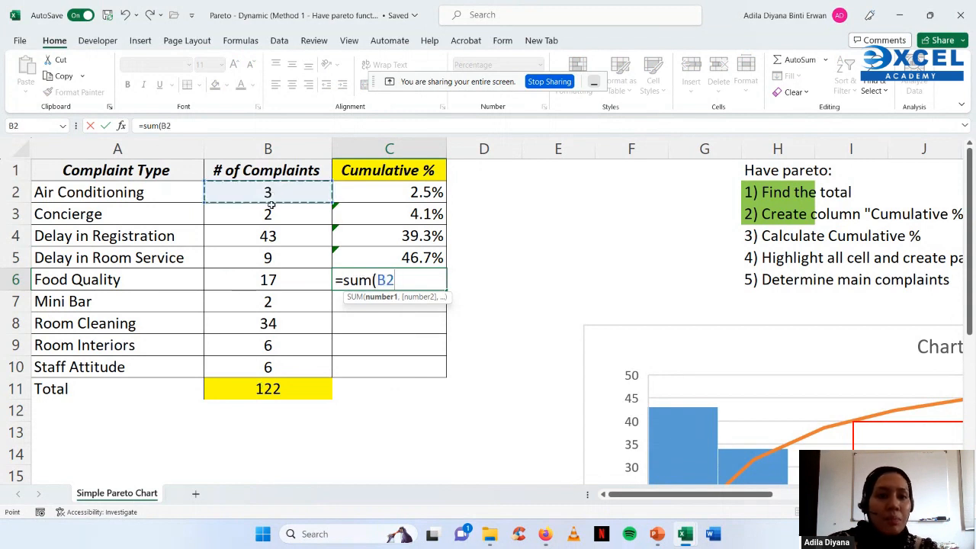
{"action": "left_click_drag", "start_coordinate": [271, 205], "coordinate": [262, 277]}
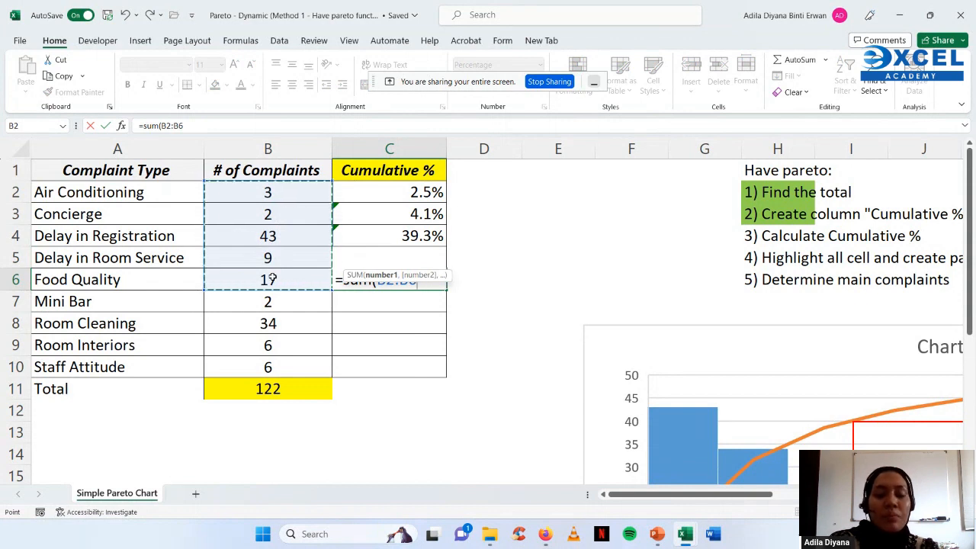
{"action": "type", "text": ")/"}
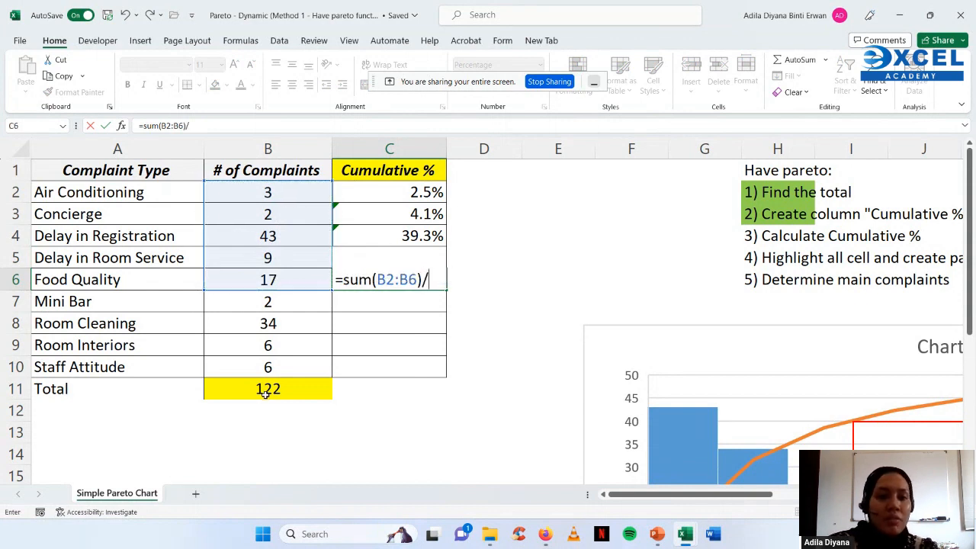
{"action": "left_click", "coordinate": [265, 392]}
{"action": "key", "text": "Return"}
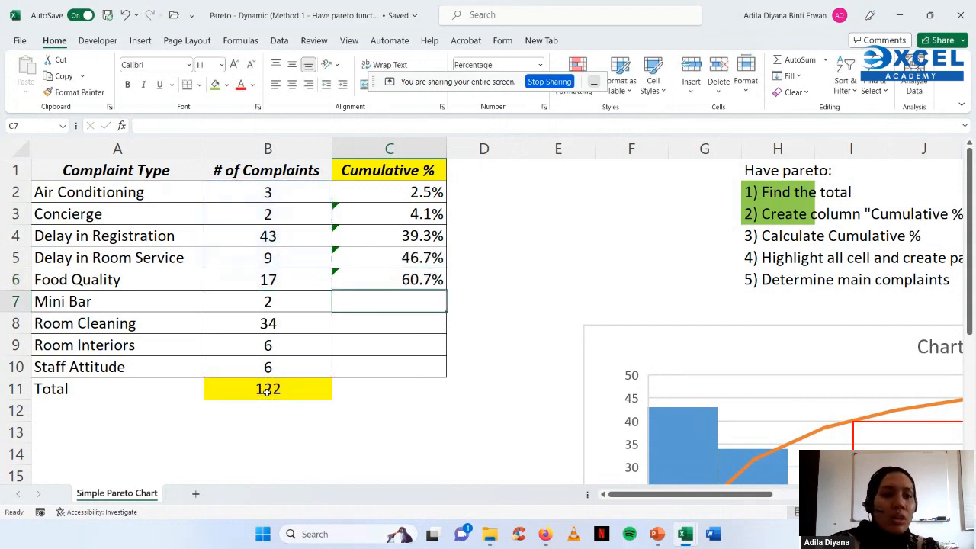
- Calculate the Mini Bar cumulative percentage in cell C7 with the formula =SUM(B2:B7)/B11
{"action": "left_click", "coordinate": [16, 302]}
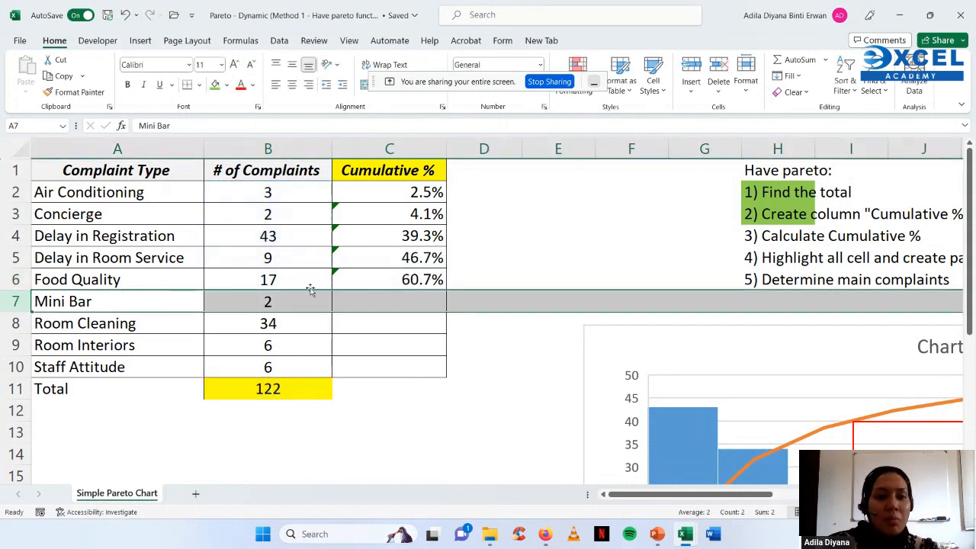
{"action": "left_click", "coordinate": [358, 304]}
{"action": "type", "text": "=sum"}
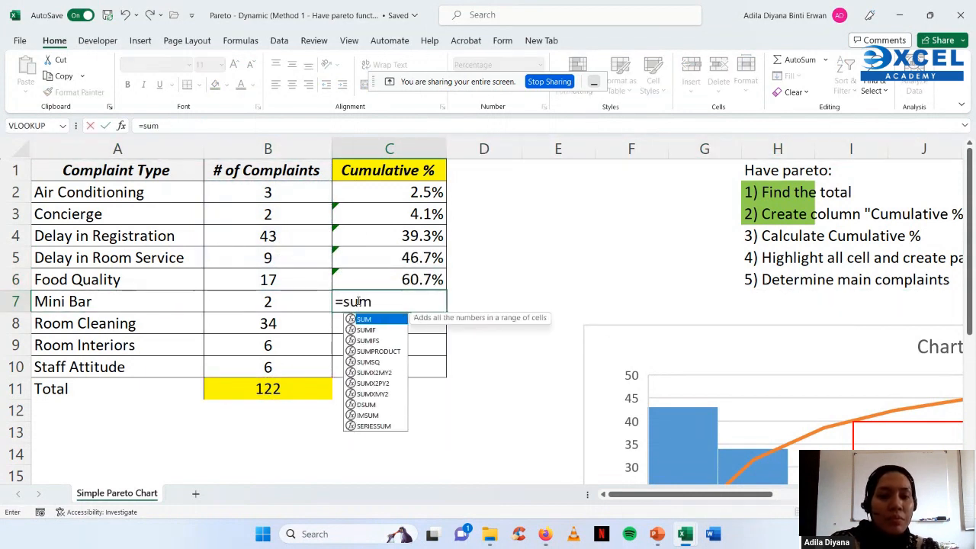
{"action": "type", "text": "("}
{"action": "left_click_drag", "start_coordinate": [305, 192], "coordinate": [290, 303]}
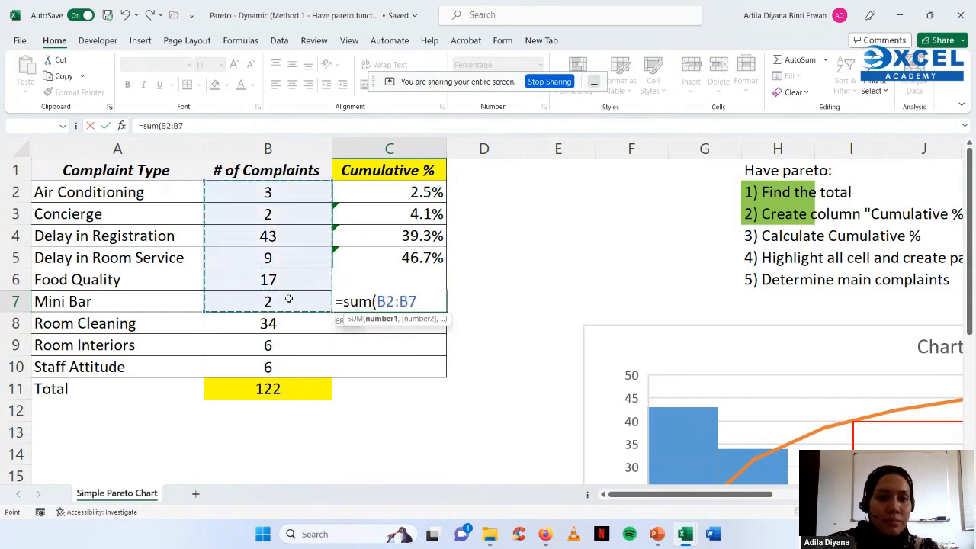
{"action": "type", "text": ")/"}
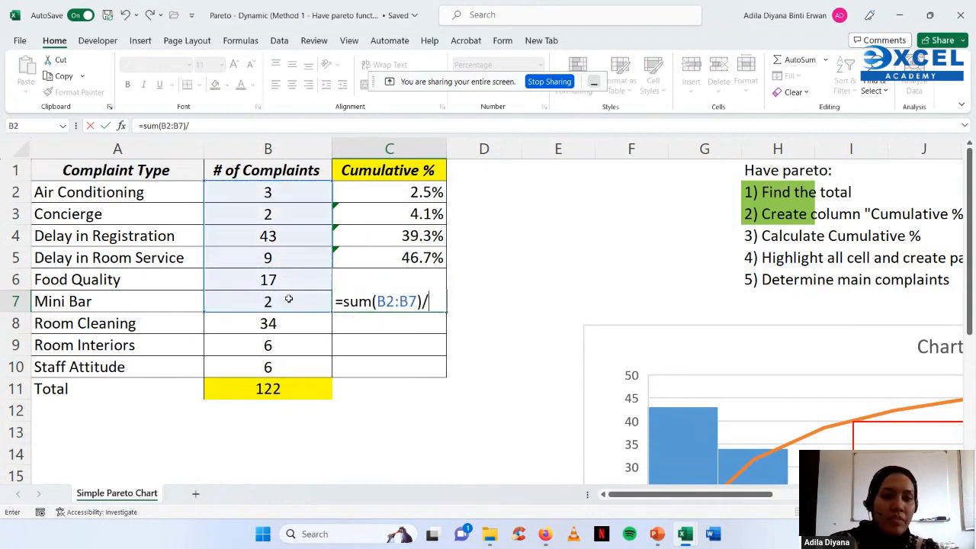
{"action": "left_click", "coordinate": [260, 388]}
{"action": "key", "text": "Return"}
- Calculate the Room Cleaning cumulative percentage in cell C8 with the formula =SUM(B2:B8)/B11
{"action": "type", "text": "=sum("}
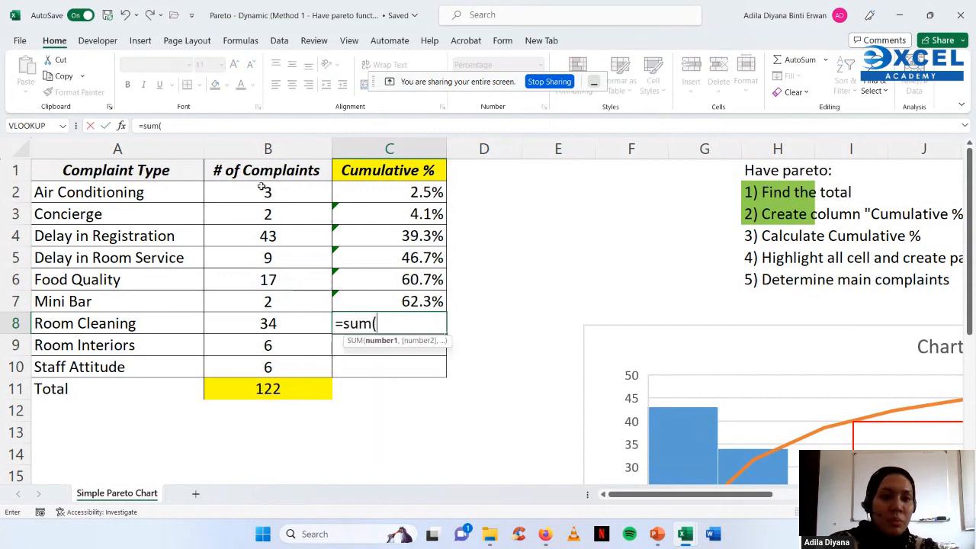
{"action": "left_click_drag", "start_coordinate": [262, 189], "coordinate": [249, 322]}
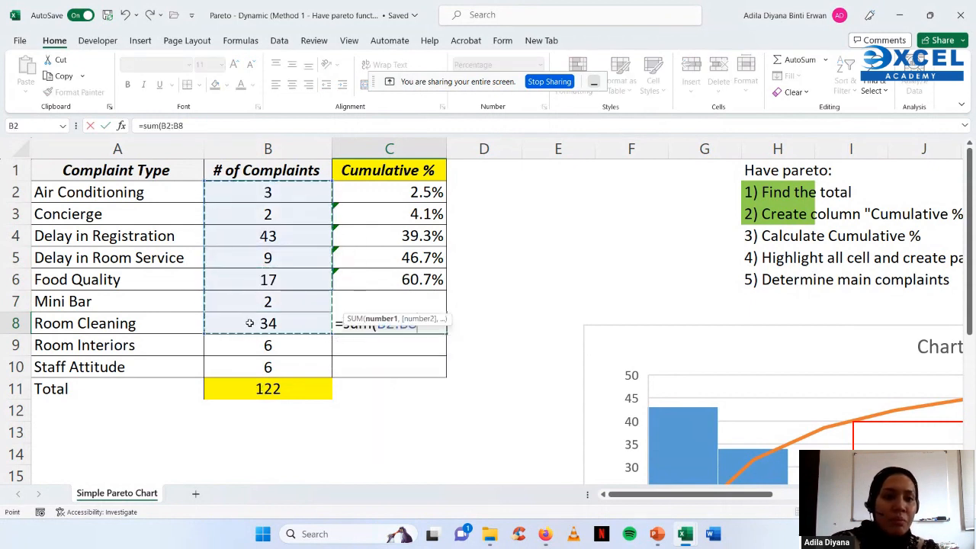
{"action": "type", "text": ")/"}
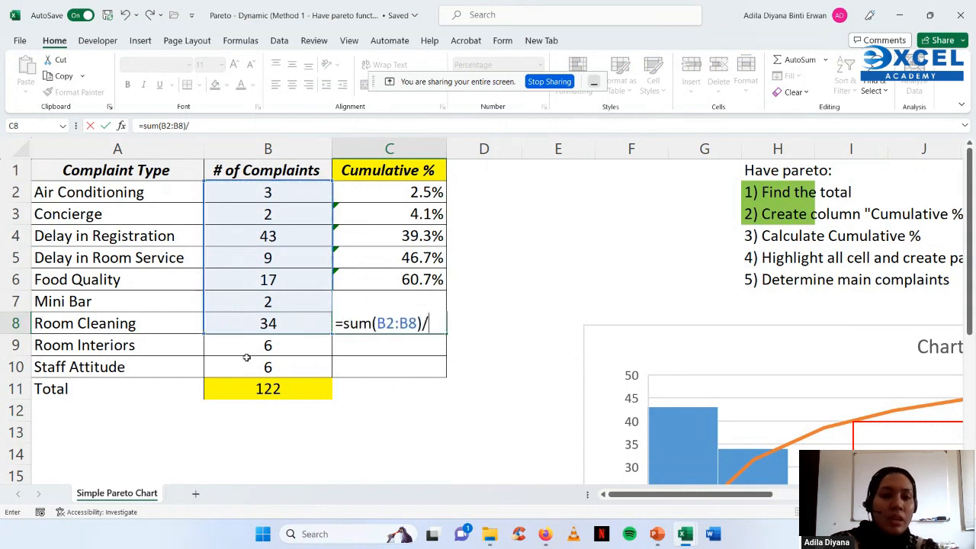
{"action": "left_click", "coordinate": [235, 386]}
{"action": "key", "text": "Return"}
- Calculate the Room Interiors cumulative percentage in cell C9 with the formula =SUM(B2:B9)/B11
{"action": "type", "text": "=sum("}
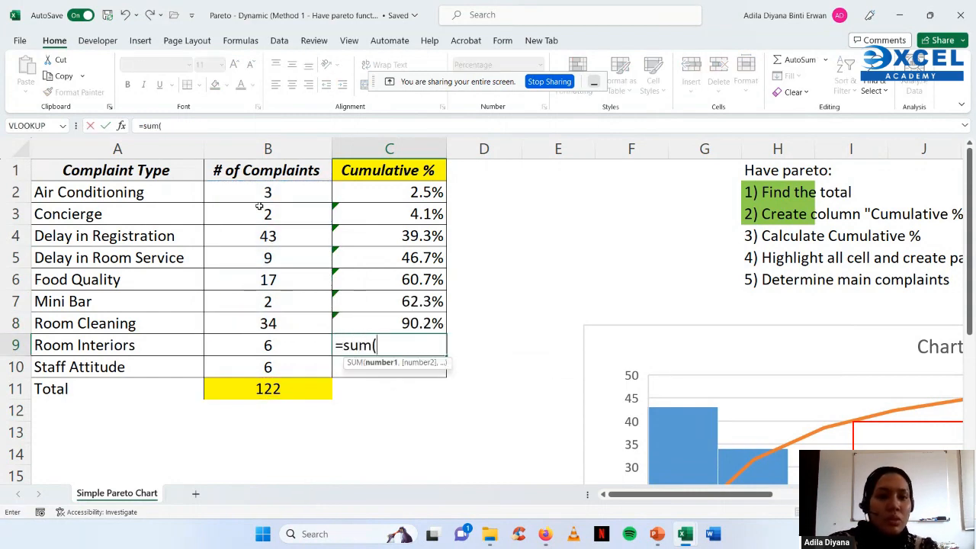
{"action": "left_click_drag", "start_coordinate": [263, 192], "coordinate": [249, 338]}
{"action": "type", "text": ")/"}
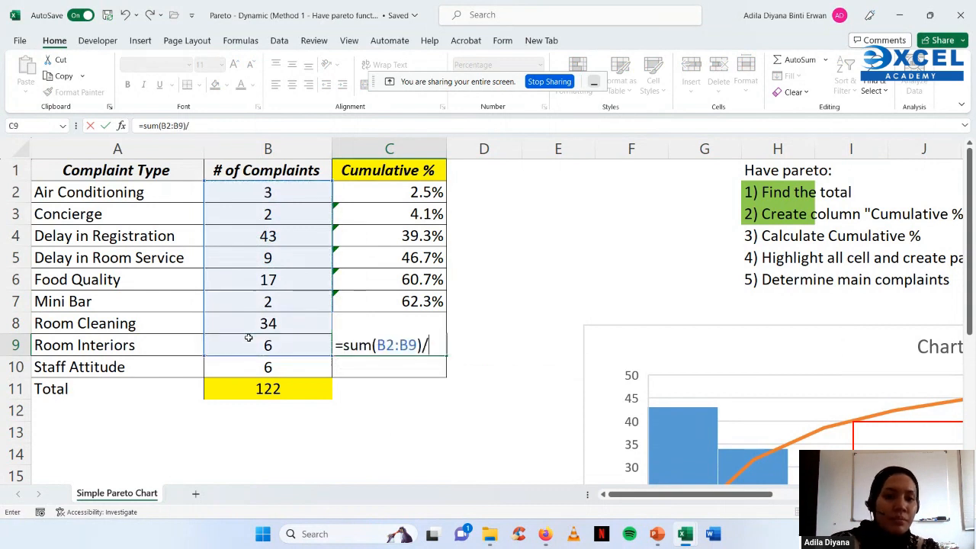
{"action": "left_click", "coordinate": [244, 389]}
{"action": "key", "text": "Return"}
- Calculate the Staff Attitude cumulative percentage in cell C10 with the formula =SUM(B2:B10)/B11
{"action": "type", "text": "=sum("}
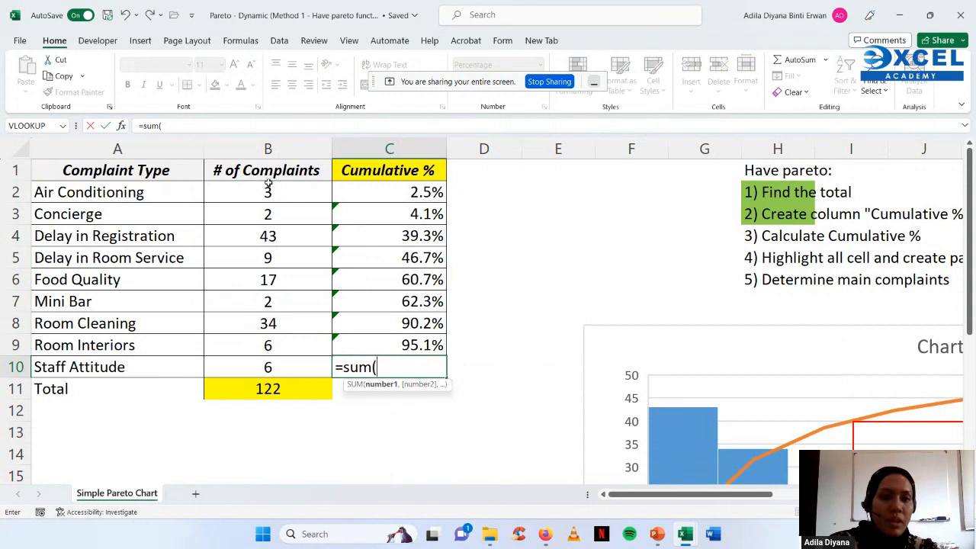
{"action": "left_click_drag", "start_coordinate": [266, 190], "coordinate": [239, 368]}
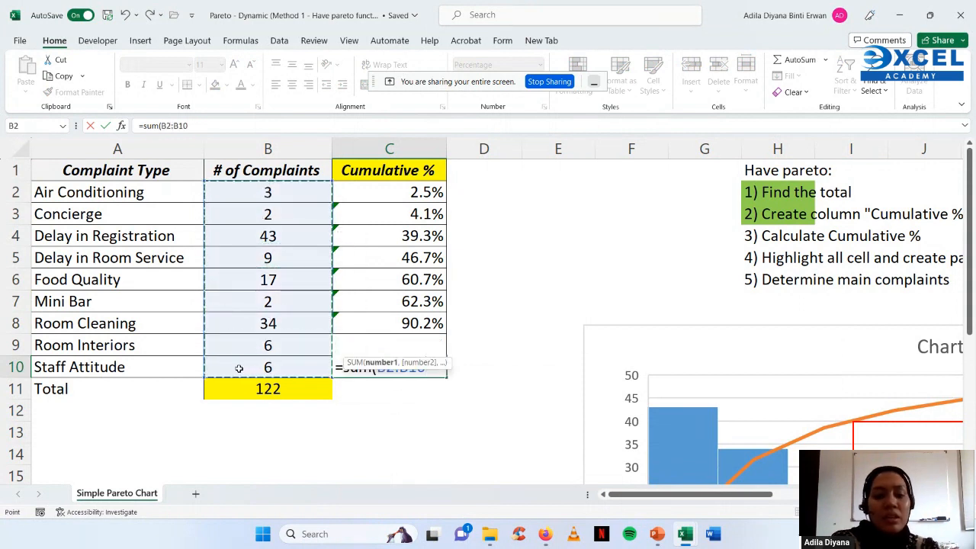
{"action": "type", "text": ")/"}
{"action": "left_click", "coordinate": [238, 386]}
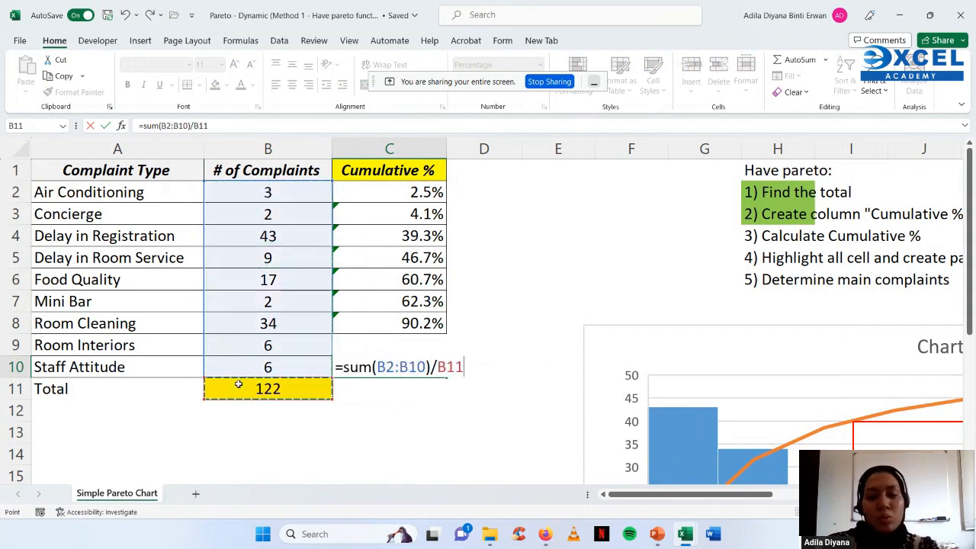
{"action": "key", "text": "Return"}
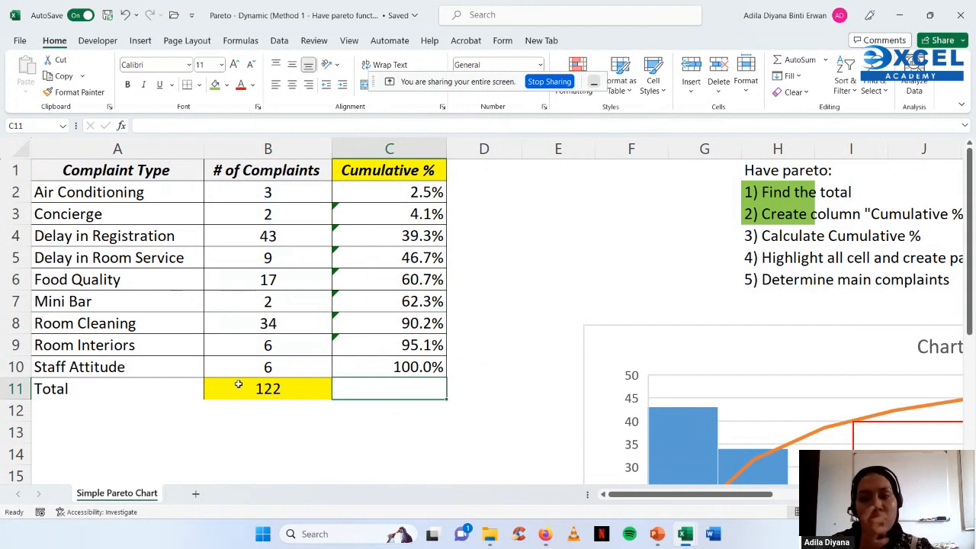
- Fill cell H4, the checklist item "3) Calculate Cumulative %", with green to mark it as done
{"action": "left_click", "coordinate": [767, 241]}
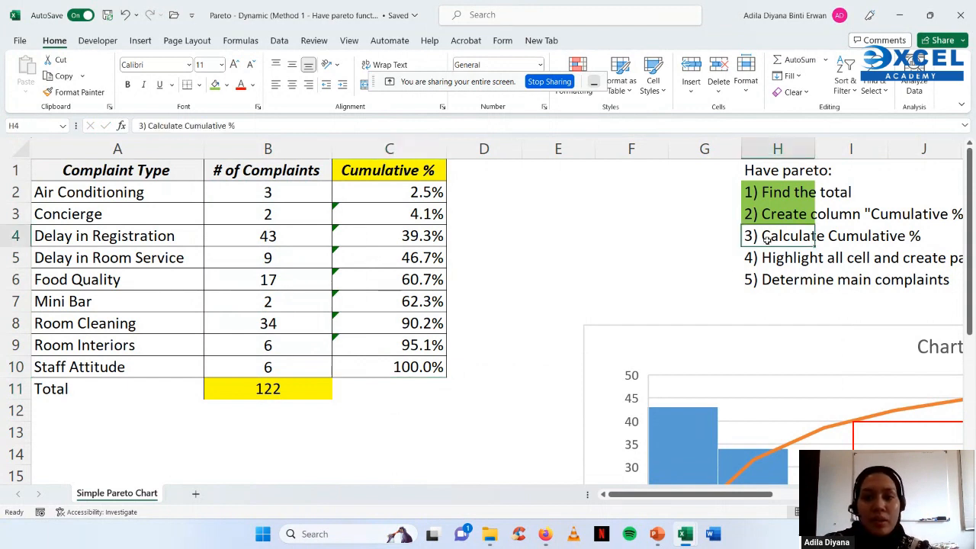
{"action": "left_click", "coordinate": [215, 84]}
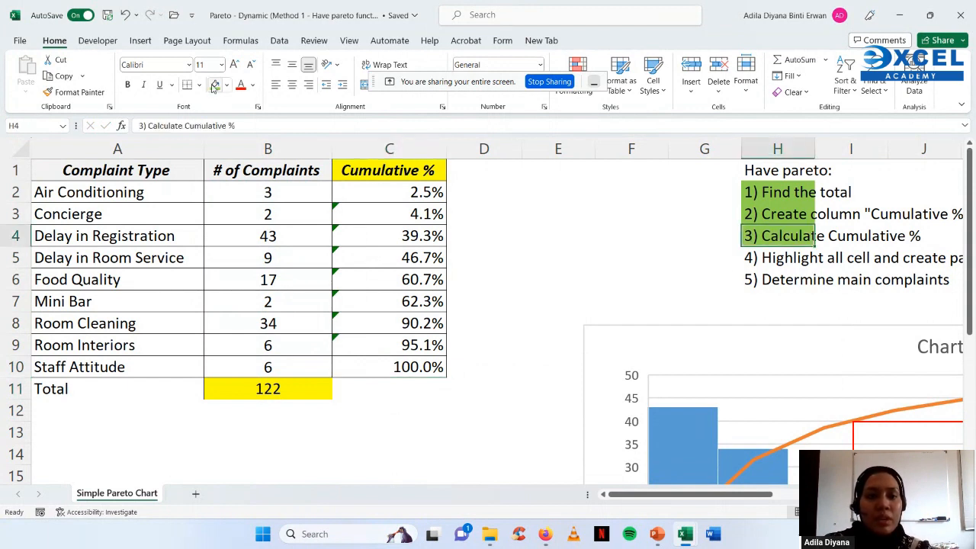
{"action": "left_click", "coordinate": [517, 244]}
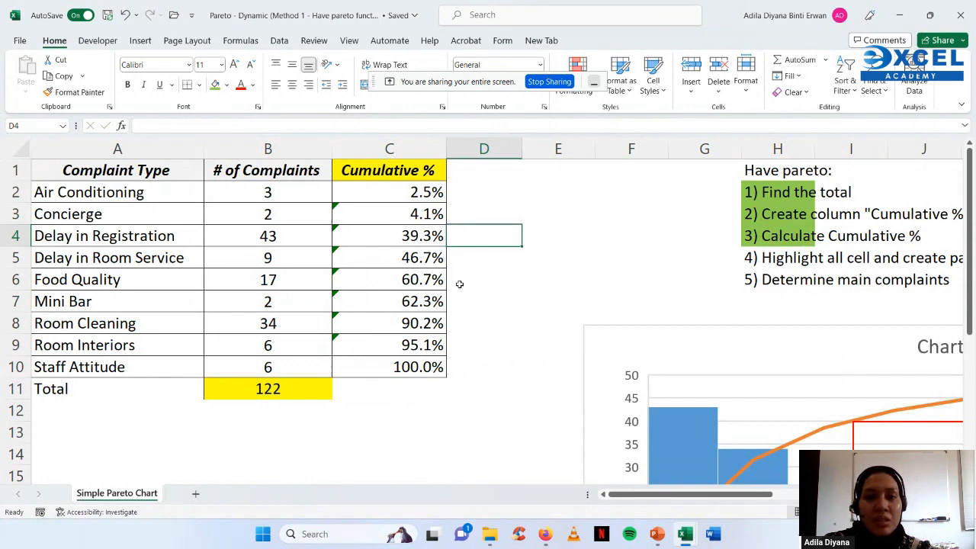
- Review the cumulative percentages row by row from Air Conditioning down to Staff Attitude, including the last formula in C10
{"action": "left_click", "coordinate": [450, 192]}
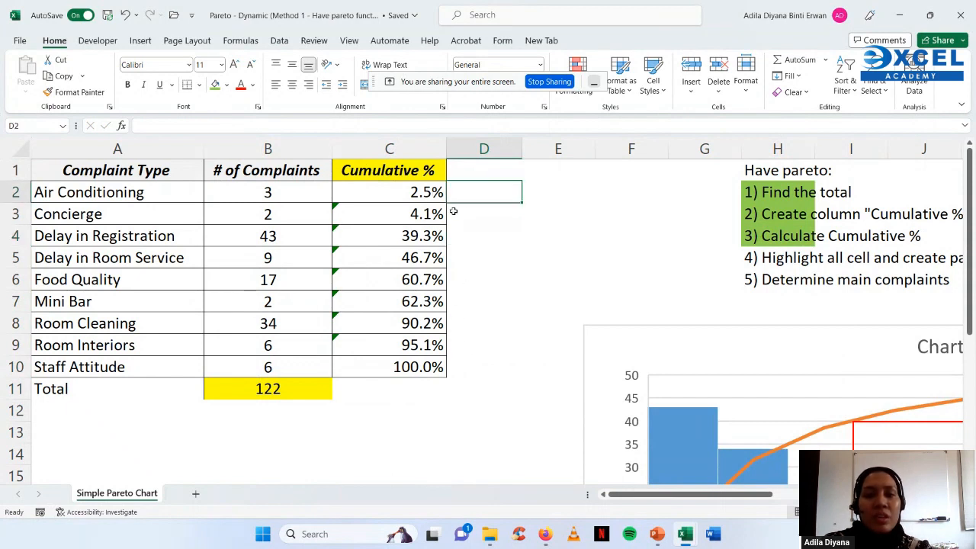
{"action": "left_click", "coordinate": [452, 212]}
{"action": "left_click", "coordinate": [453, 236]}
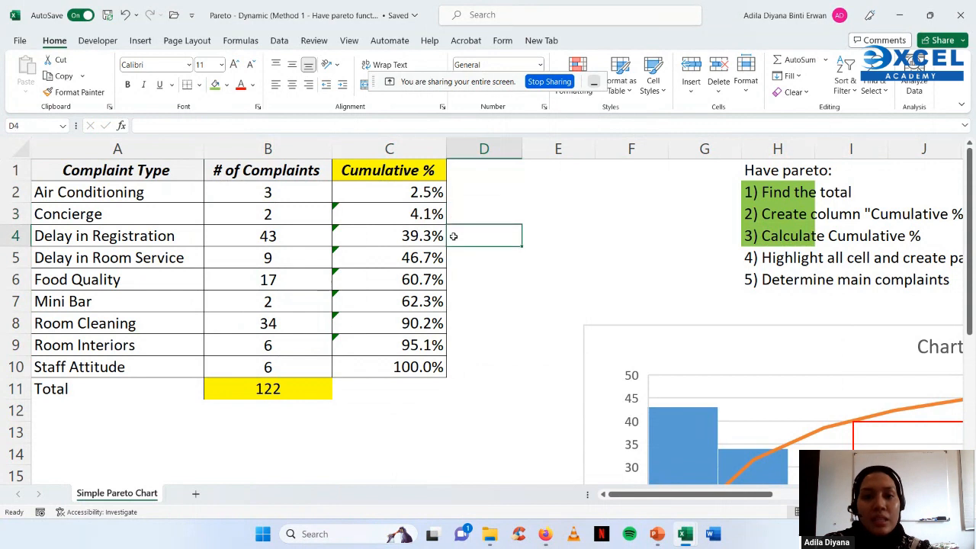
{"action": "left_click", "coordinate": [453, 258]}
{"action": "left_click", "coordinate": [453, 280]}
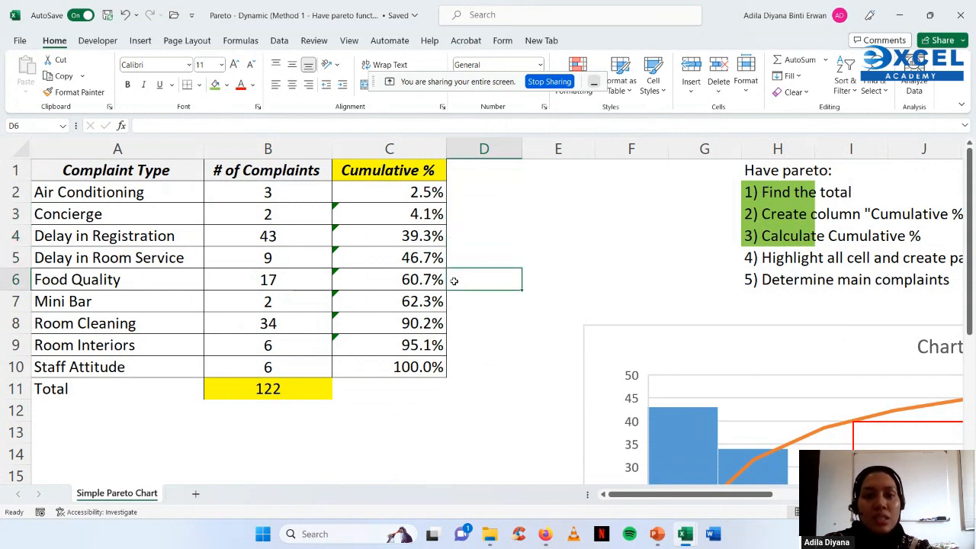
{"action": "left_click", "coordinate": [455, 302]}
{"action": "left_click", "coordinate": [462, 325]}
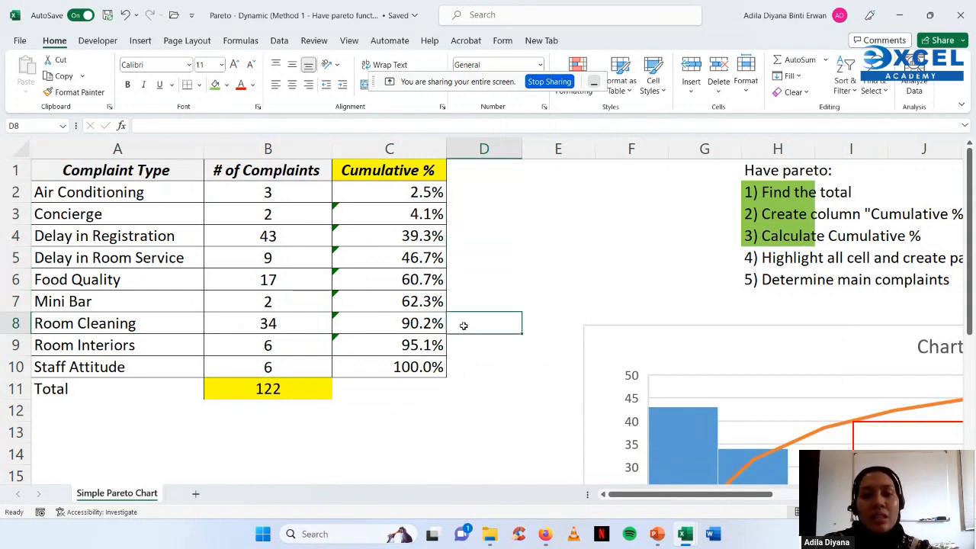
{"action": "left_click", "coordinate": [463, 337]}
{"action": "left_click", "coordinate": [464, 361]}
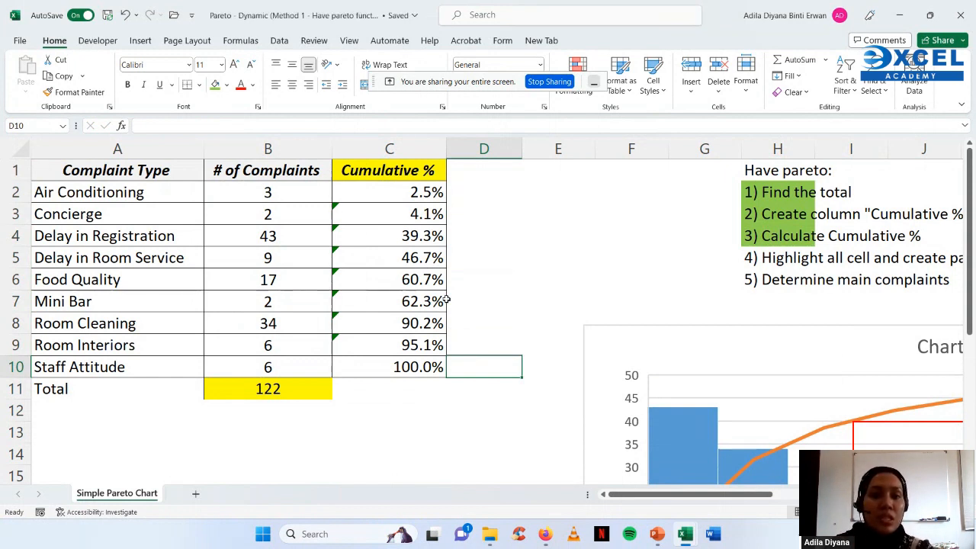
{"action": "left_click", "coordinate": [15, 371]}
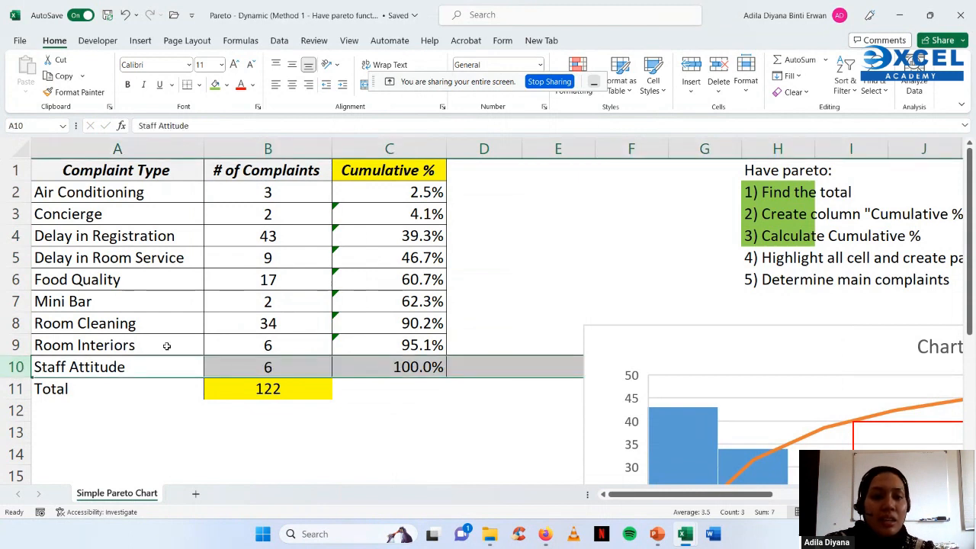
{"action": "left_click", "coordinate": [388, 370]}
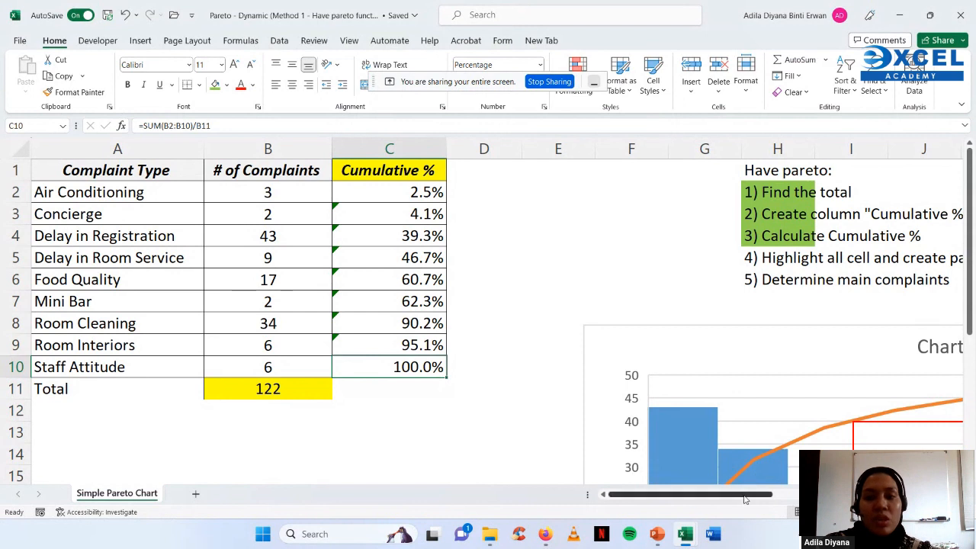
- Insert a Pareto chart from the complaint table in A1:C10, leaving out the Total row
{"action": "left_click_drag", "start_coordinate": [748, 500], "coordinate": [789, 500]}
{"action": "left_click", "coordinate": [530, 260]}
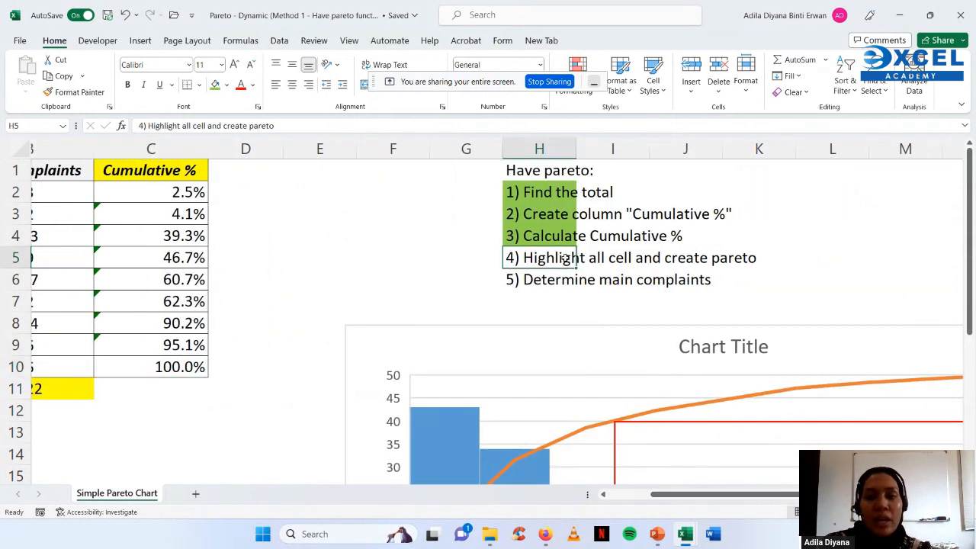
{"action": "left_click_drag", "start_coordinate": [686, 496], "coordinate": [644, 495]}
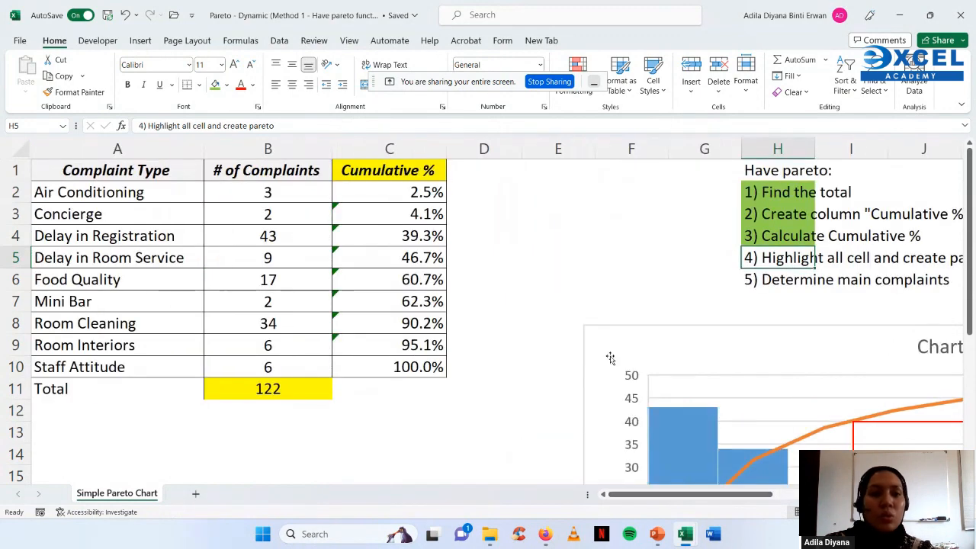
{"action": "left_click_drag", "start_coordinate": [166, 167], "coordinate": [387, 358]}
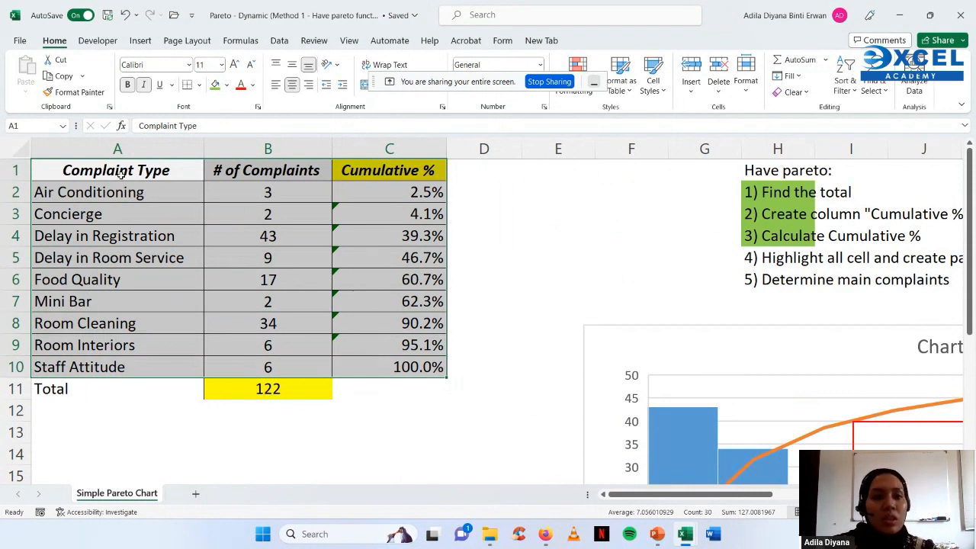
{"action": "left_click_drag", "start_coordinate": [122, 172], "coordinate": [385, 367]}
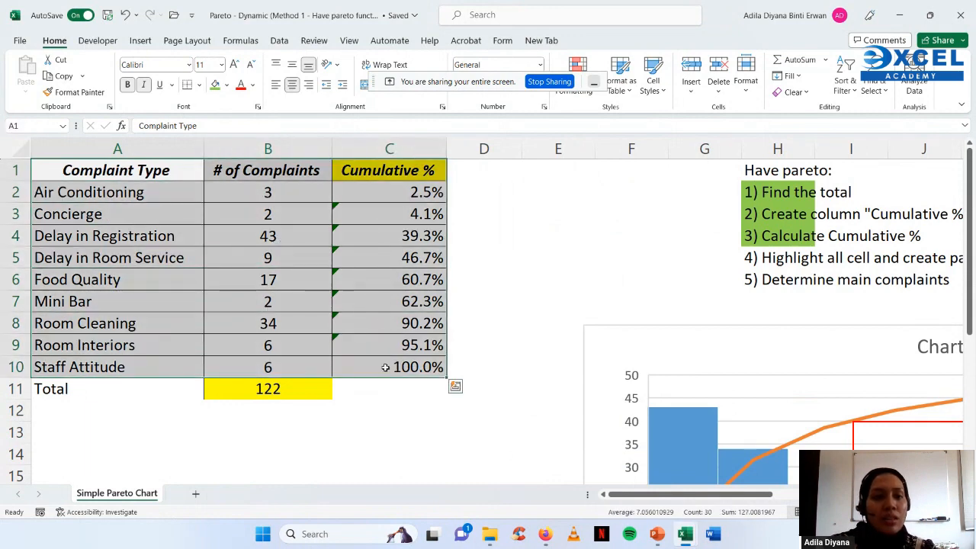
{"action": "left_click", "coordinate": [140, 41]}
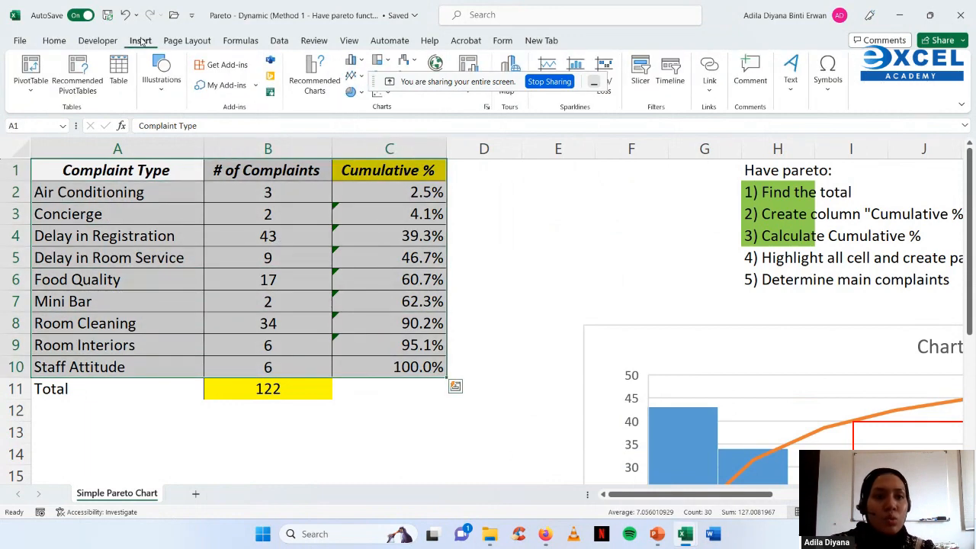
{"action": "left_click", "coordinate": [314, 73]}
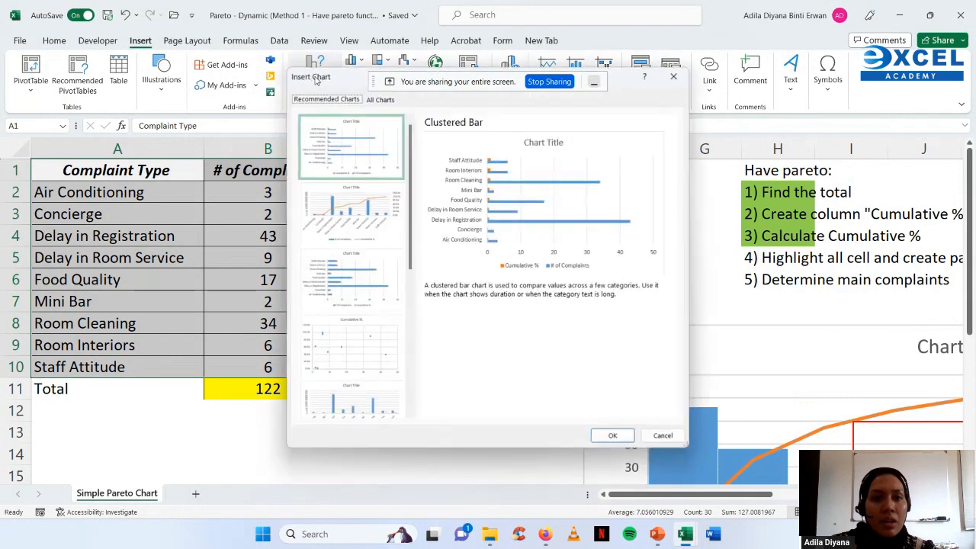
{"action": "scroll", "coordinate": [359, 251], "scroll_direction": "down", "scroll_amount": 5}
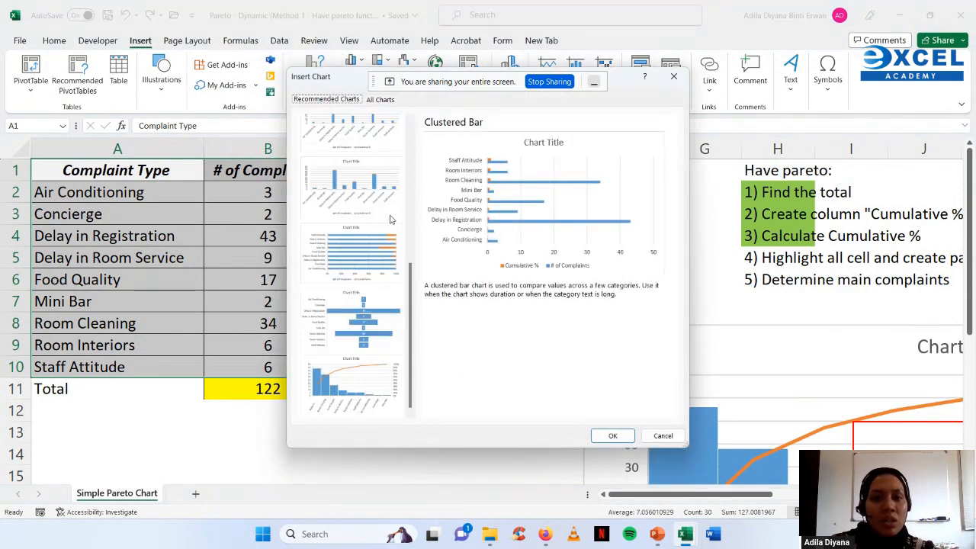
{"action": "left_click", "coordinate": [375, 372]}
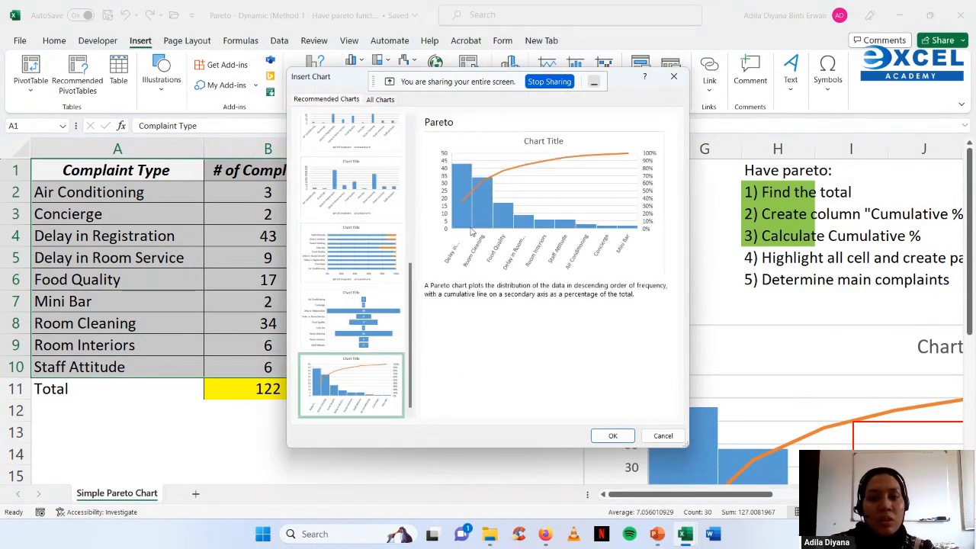
{"action": "left_click", "coordinate": [629, 435]}
- Move the new Pareto chart clear of the checklist and fill cell H5, "4) Highlight all cell and create pareto", with green
{"action": "scroll", "coordinate": [709, 415], "scroll_direction": "down", "scroll_amount": 1}
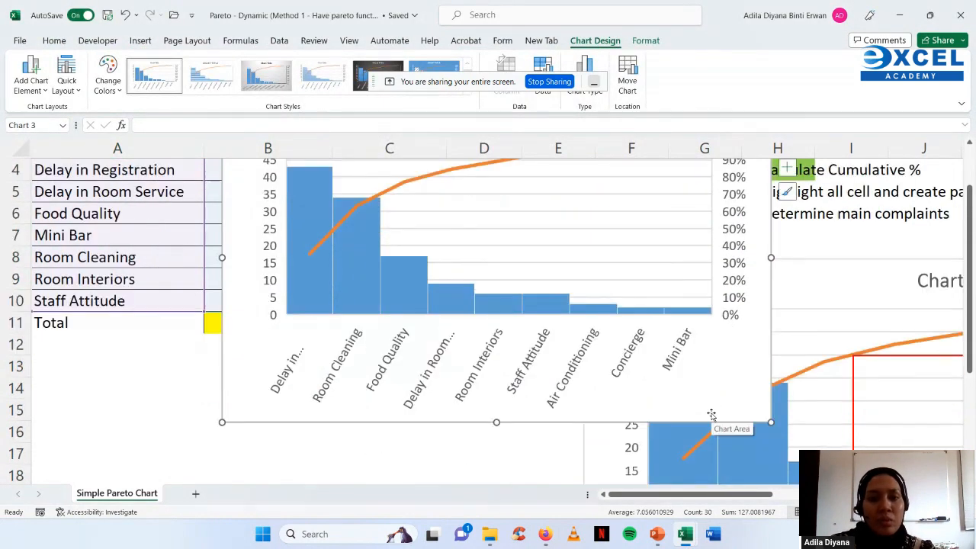
{"action": "scroll", "coordinate": [712, 414], "scroll_direction": "up", "scroll_amount": 1}
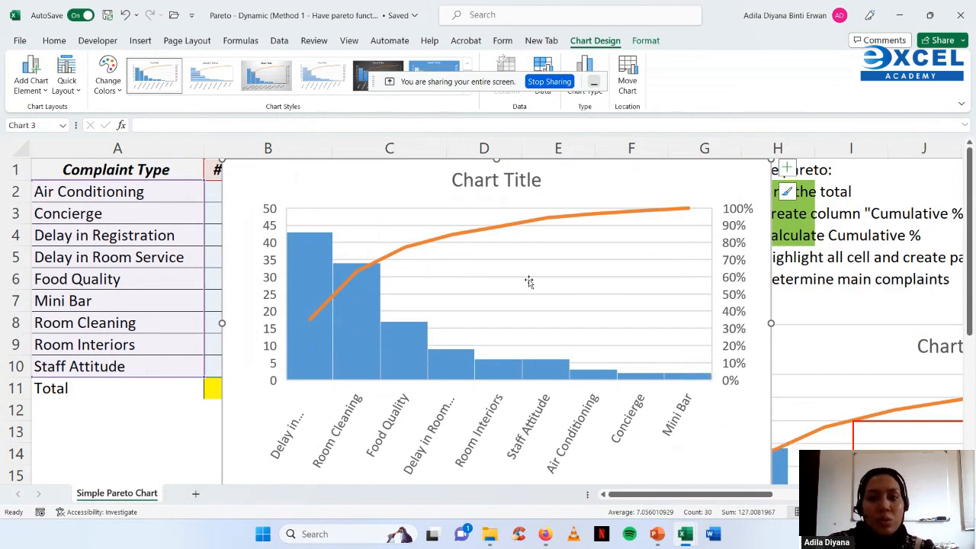
{"action": "left_click_drag", "start_coordinate": [640, 179], "coordinate": [528, 185]}
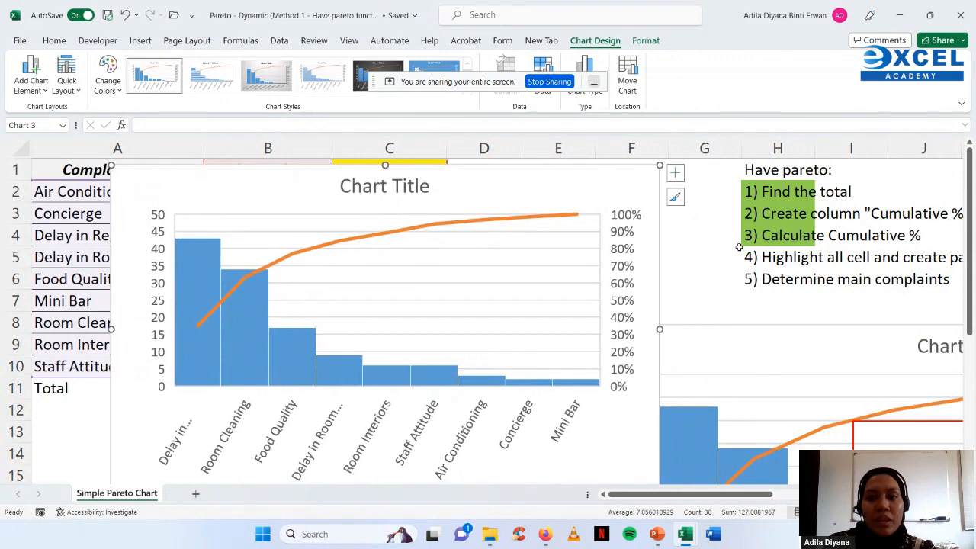
{"action": "left_click", "coordinate": [778, 257]}
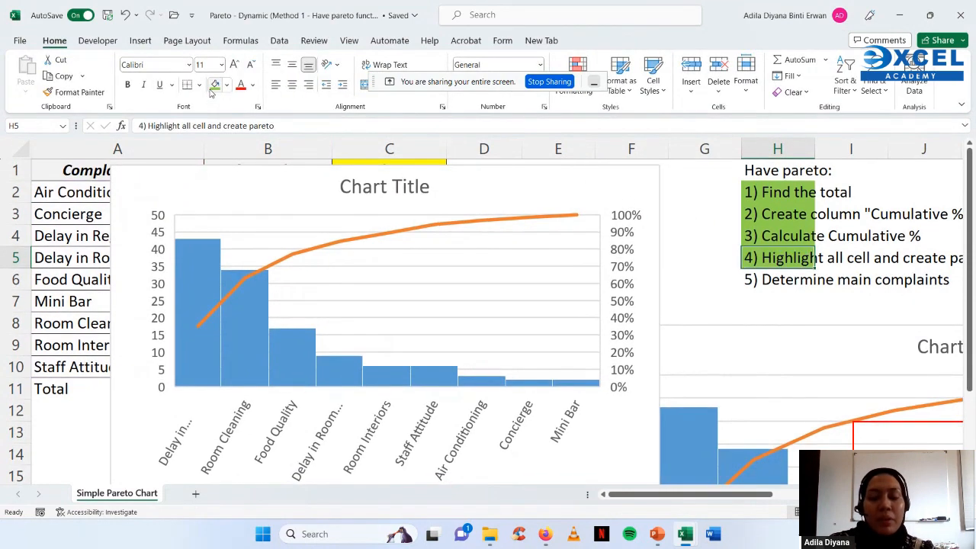
- Draw a rectangle about 4.53 cm high and 7.11 cm wide over the Pareto chart, its upper edge at 80% and corner on the cumulative line
{"action": "left_click", "coordinate": [770, 282]}
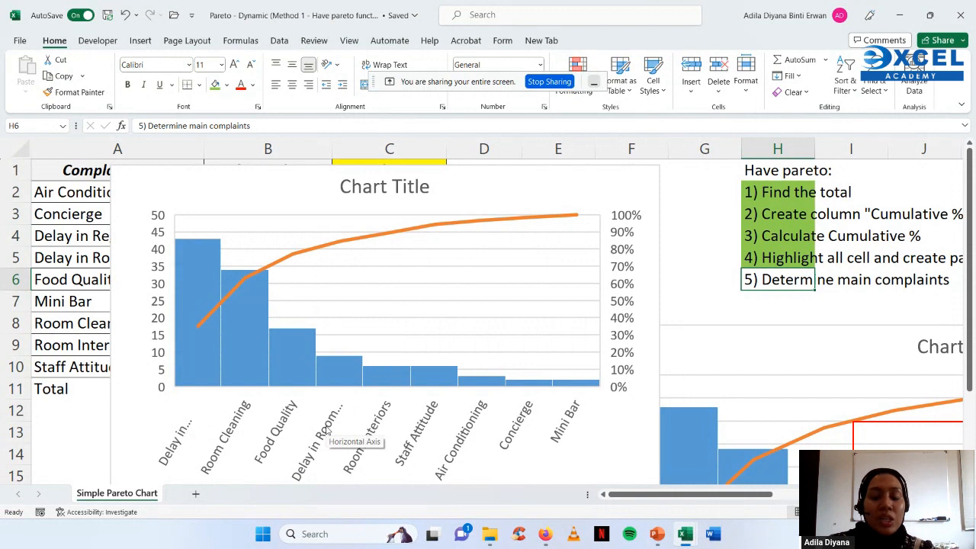
{"action": "left_click", "coordinate": [142, 41]}
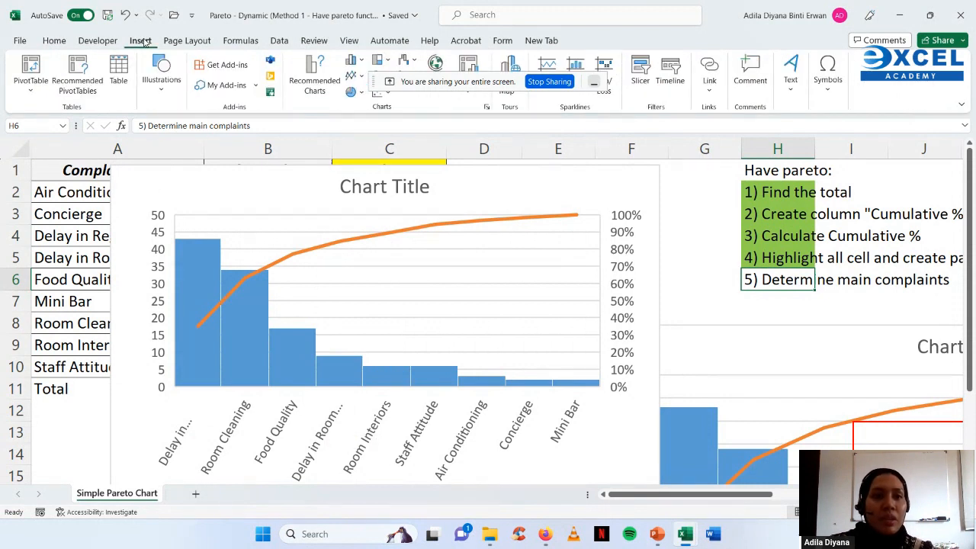
{"action": "left_click", "coordinate": [161, 74]}
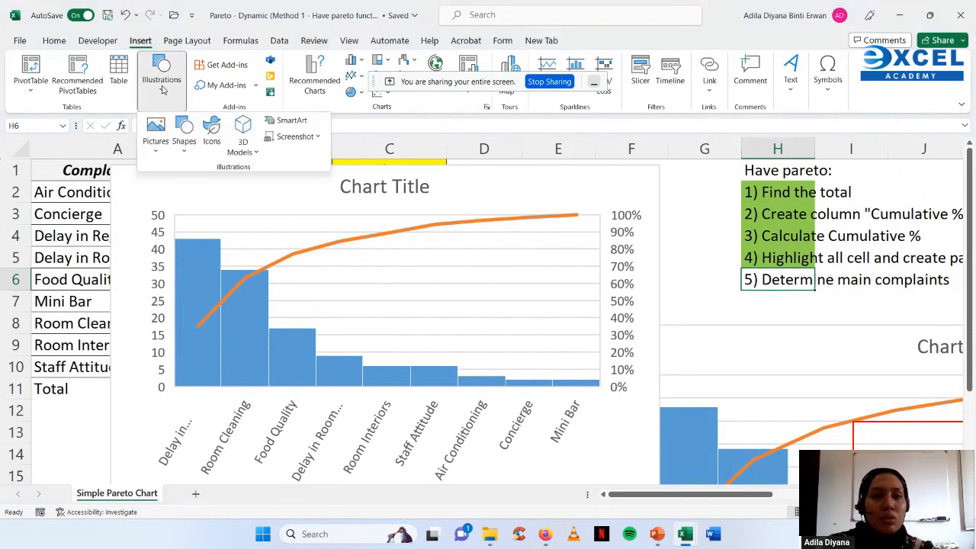
{"action": "left_click", "coordinate": [186, 145]}
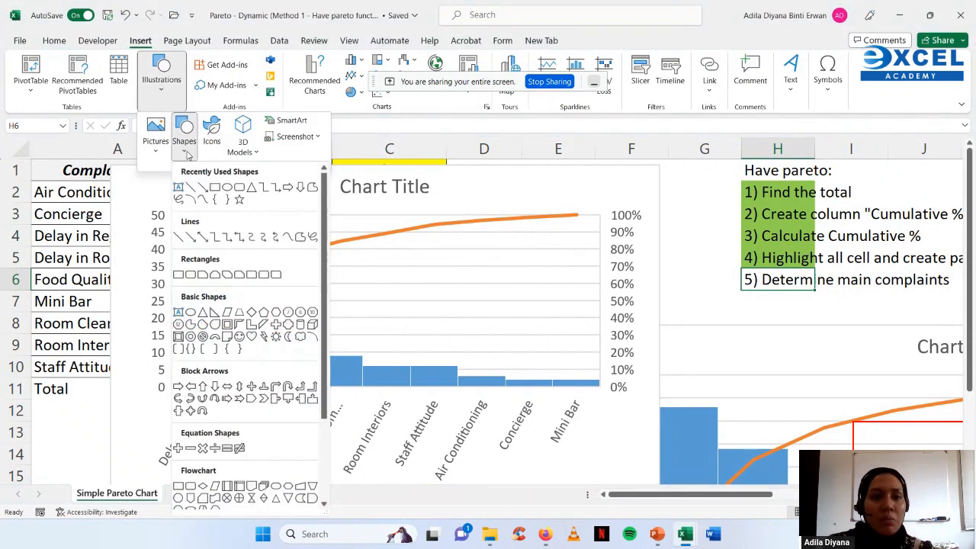
{"action": "left_click", "coordinate": [208, 187]}
{"action": "left_click_drag", "start_coordinate": [320, 247], "coordinate": [629, 443]}
{"action": "left_click_drag", "start_coordinate": [541, 314], "coordinate": [540, 318]}
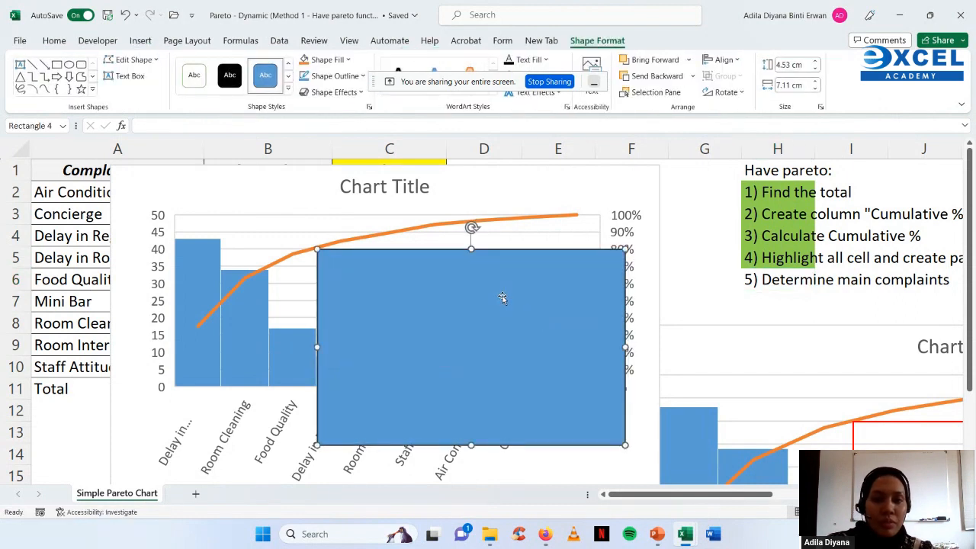
- Set the rectangle on the Pareto chart to No Fill and give it a red outline
{"action": "right_click", "coordinate": [443, 312]}
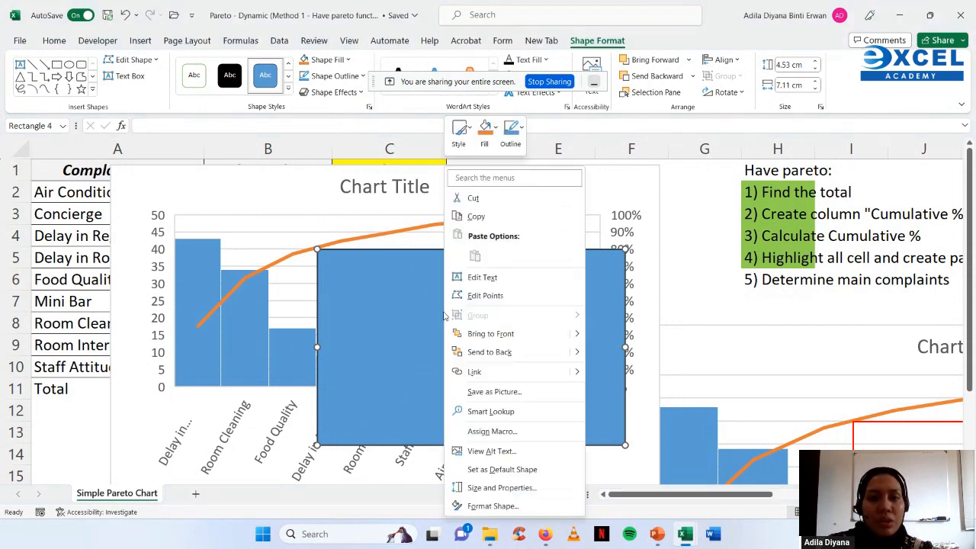
{"action": "left_click", "coordinate": [485, 134]}
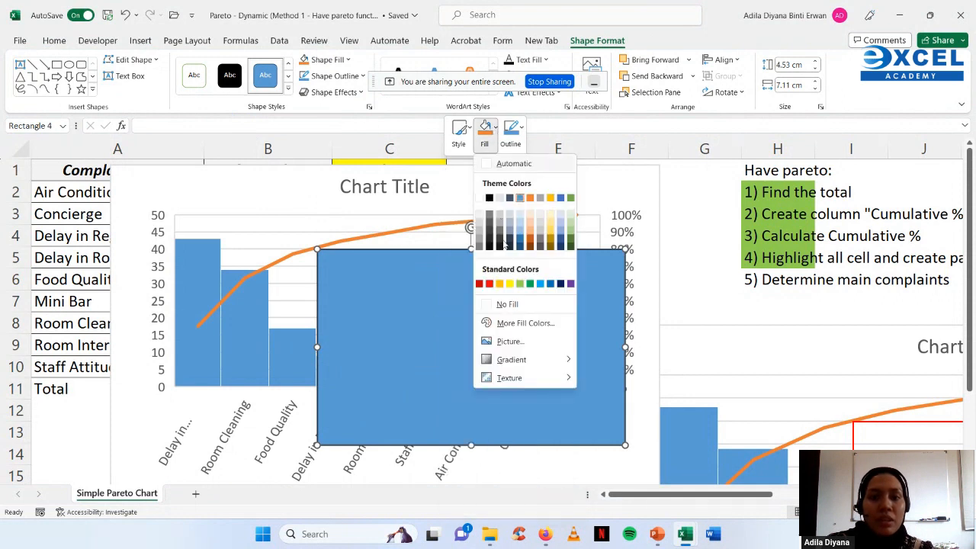
{"action": "left_click", "coordinate": [508, 304]}
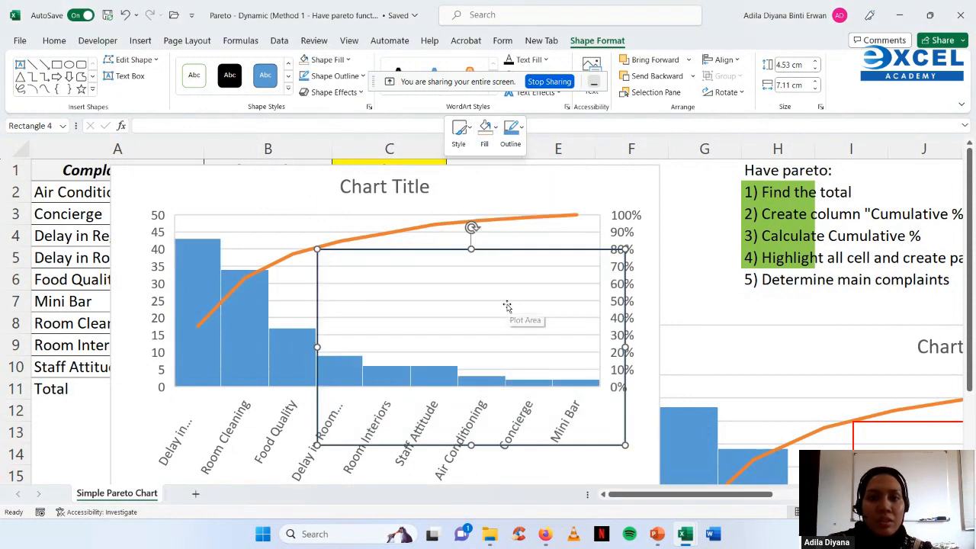
{"action": "left_click", "coordinate": [520, 133]}
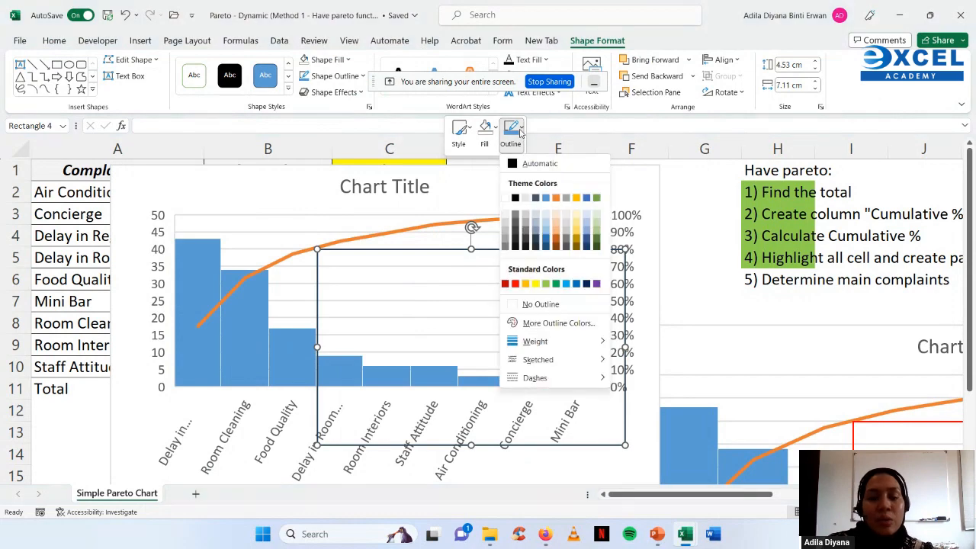
{"action": "left_click", "coordinate": [516, 284]}
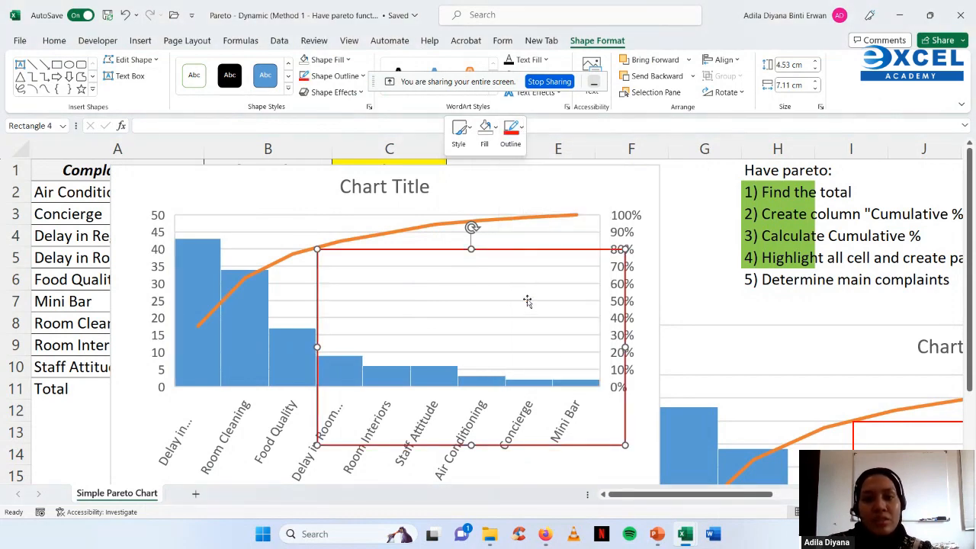
{"action": "left_click", "coordinate": [646, 403]}
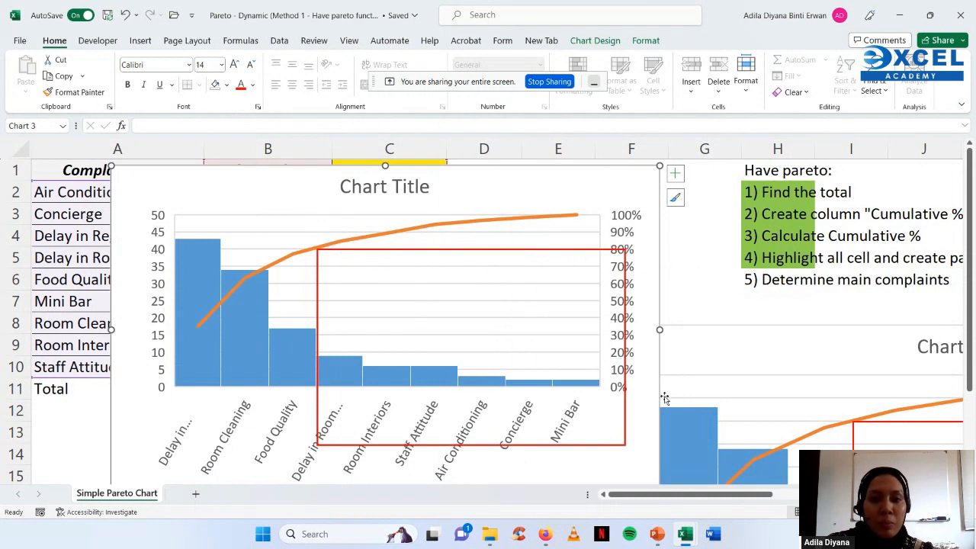
- Move the red rectangle off the 80% level and realign its corner with the cumulative line at 80%
{"action": "left_click", "coordinate": [625, 432]}
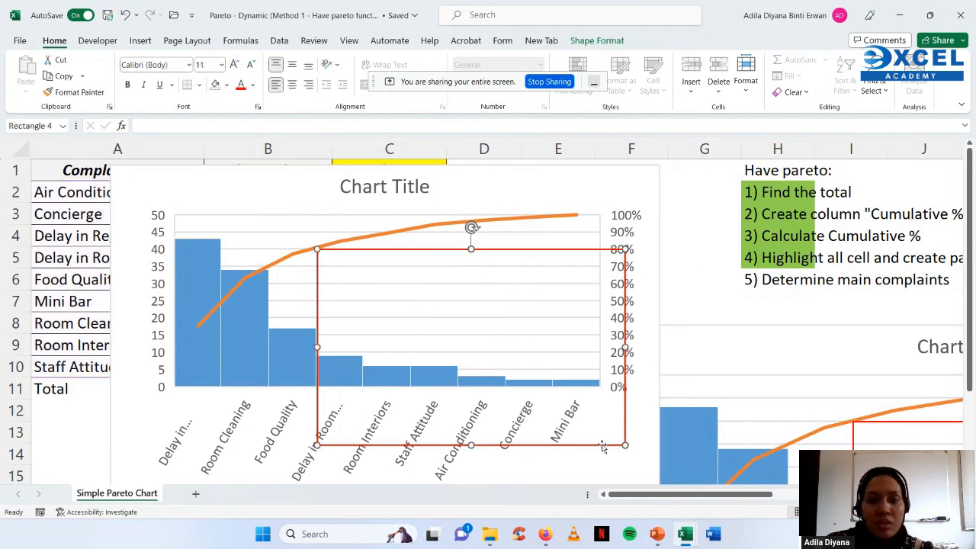
{"action": "left_click_drag", "start_coordinate": [602, 446], "coordinate": [542, 467]}
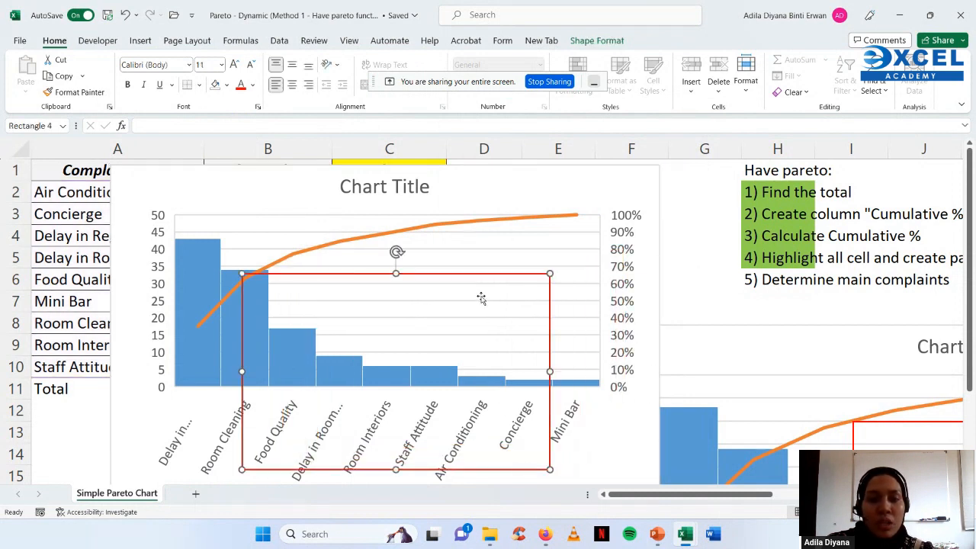
{"action": "left_click_drag", "start_coordinate": [481, 271], "coordinate": [547, 248]}
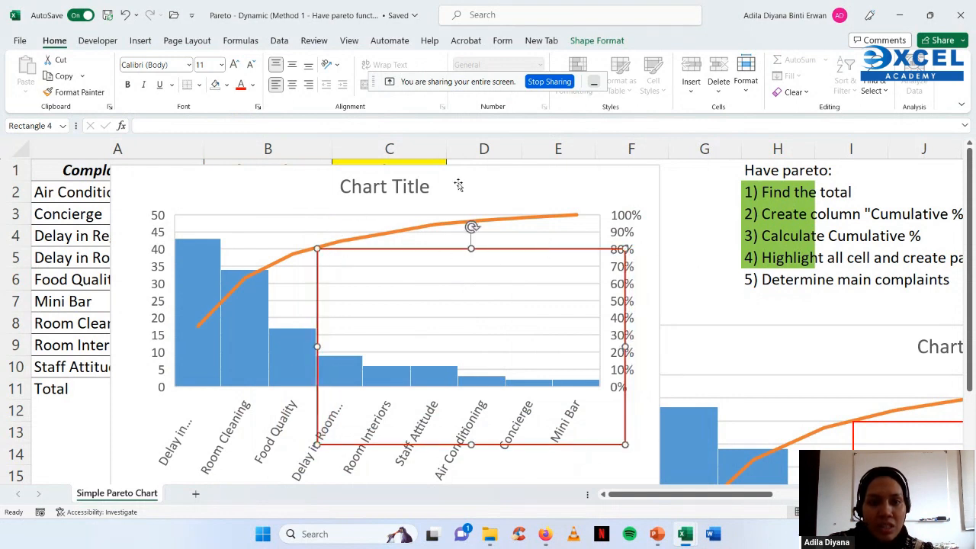
{"action": "left_click", "coordinate": [511, 183]}
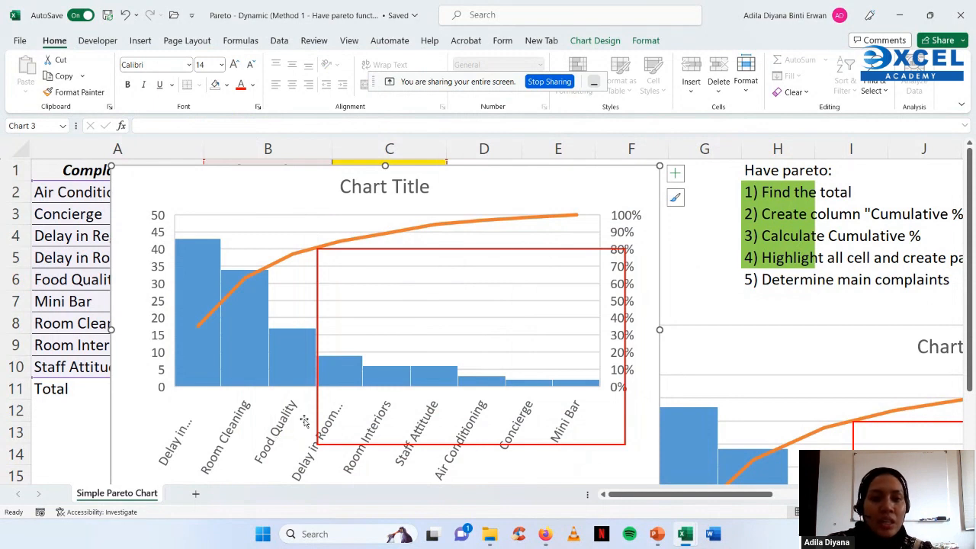
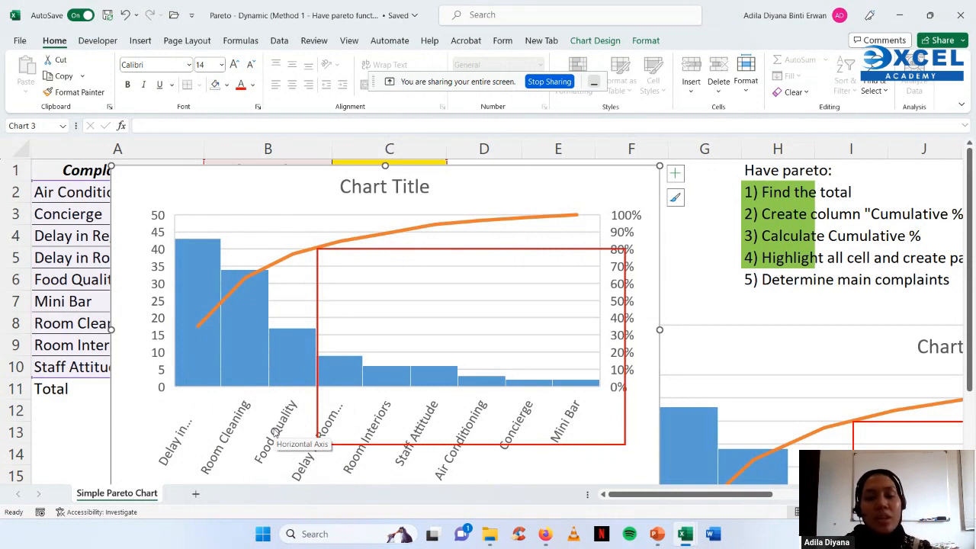
- Fill cell H6, the checklist item "5) Determine main complaints", with green to mark it as done
{"action": "left_click", "coordinate": [768, 277]}
{"action": "left_click", "coordinate": [215, 85]}
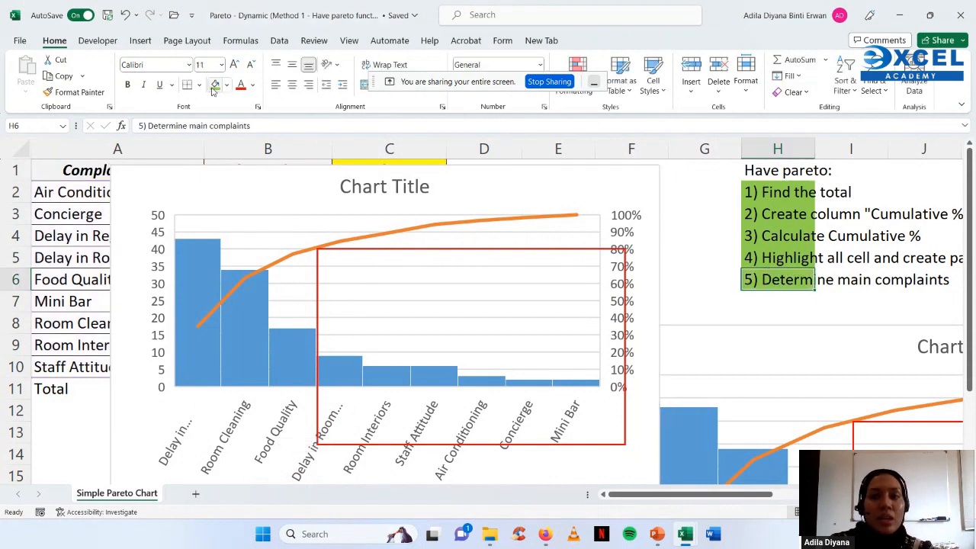
{"action": "left_click", "coordinate": [505, 180]}
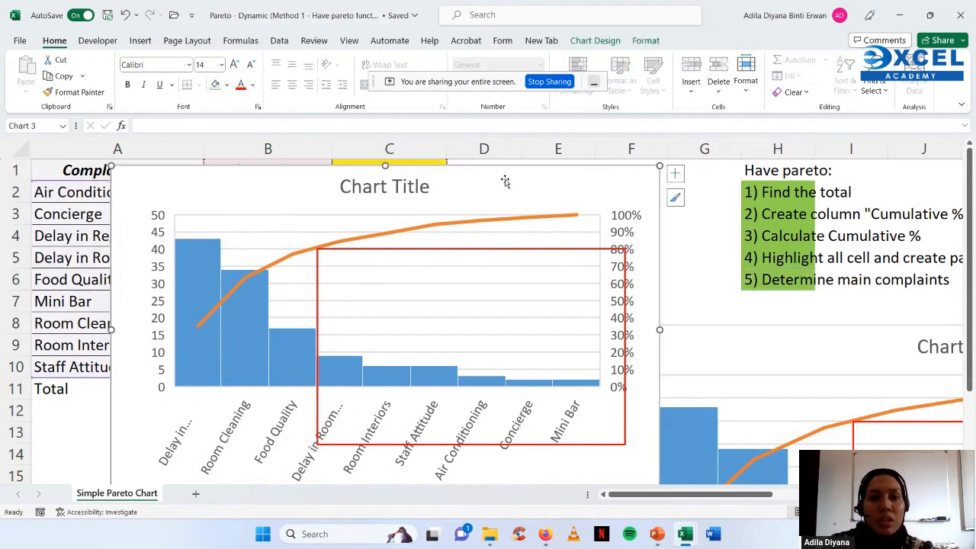
- Review the completed checklist items in turn, from "1) Find the total" to "4) Highlight all cell and create pareto"
{"action": "left_click", "coordinate": [765, 192]}
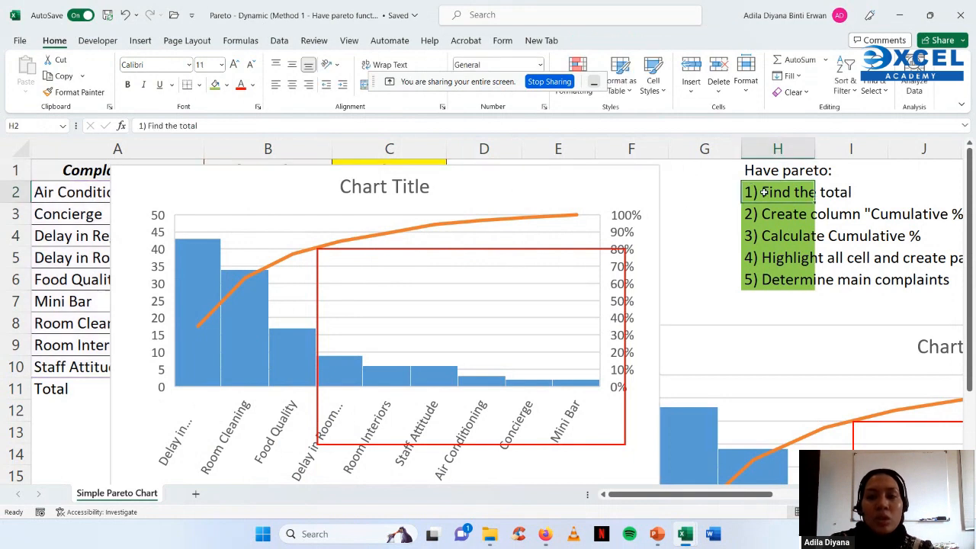
{"action": "left_click", "coordinate": [766, 214]}
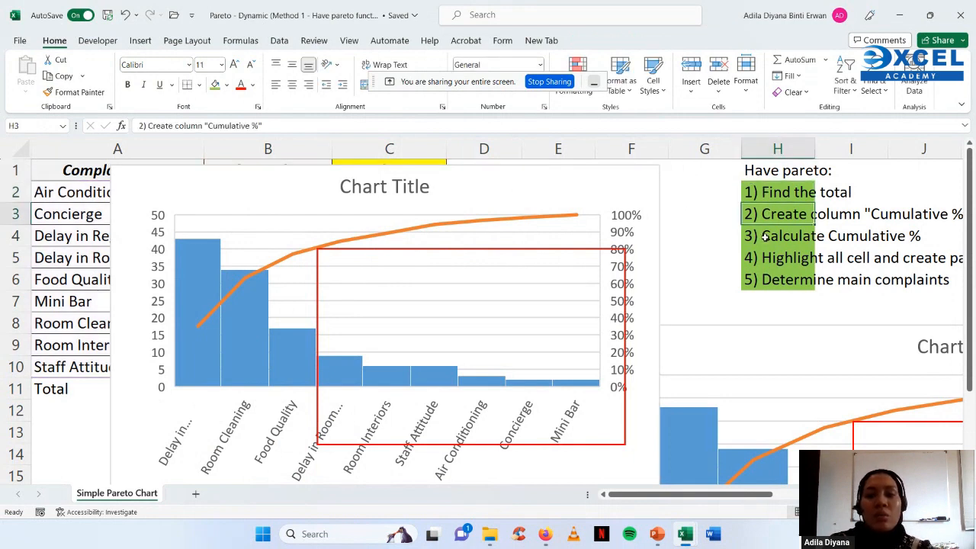
{"action": "left_click", "coordinate": [766, 237]}
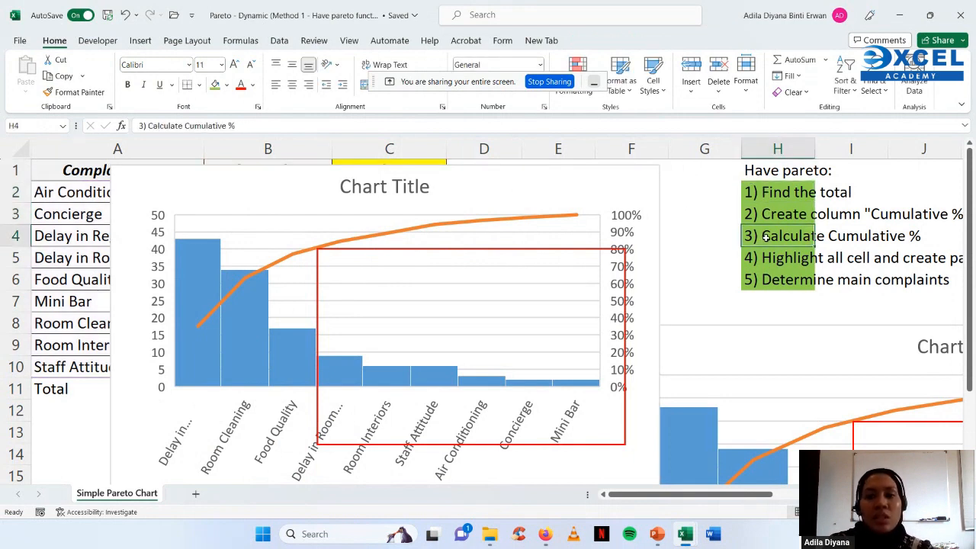
{"action": "left_click", "coordinate": [761, 257]}
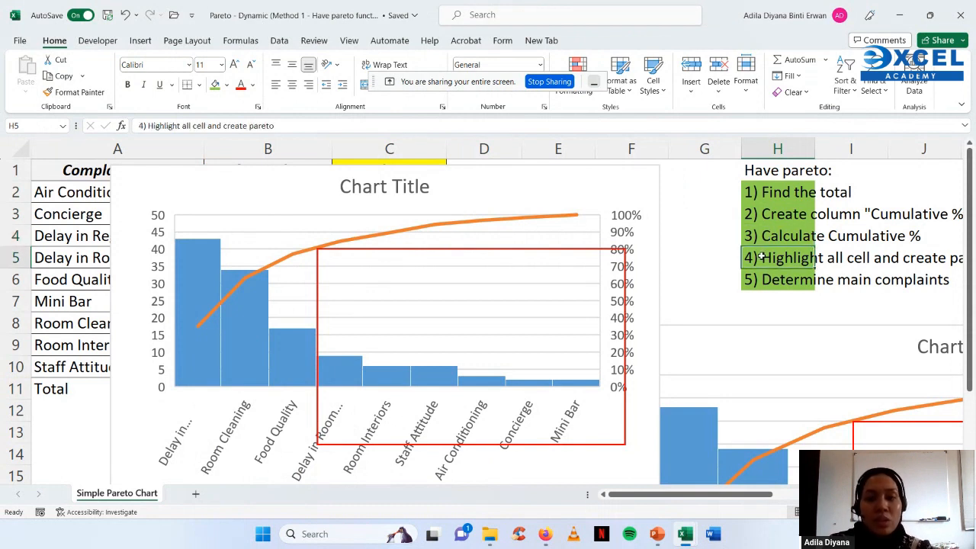
- Switch to the workbook "Pareto - Dynamic (Method 2 - Without pareto function)" and bring its list of method steps into view
{"action": "mouse_move", "coordinate": [686, 539]}
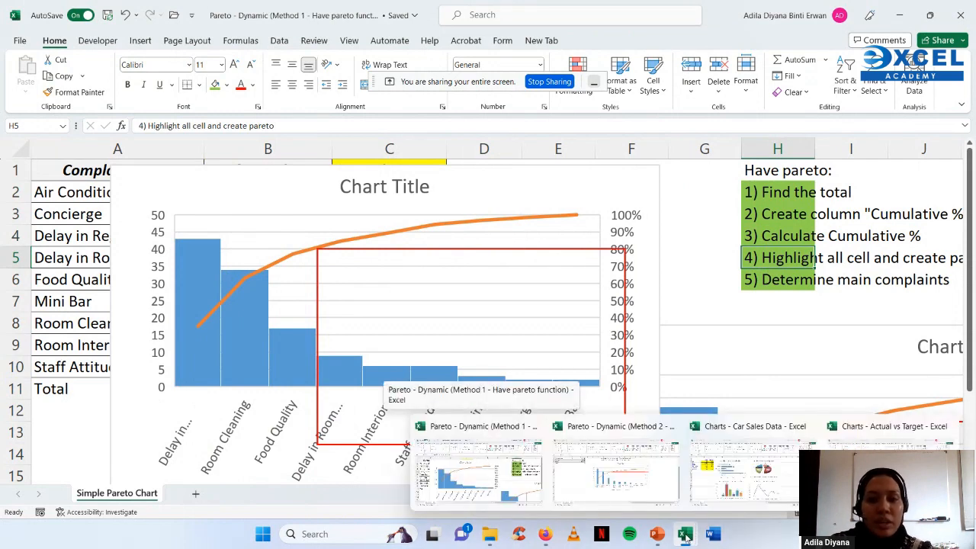
{"action": "left_click", "coordinate": [630, 451]}
{"action": "left_click", "coordinate": [840, 387]}
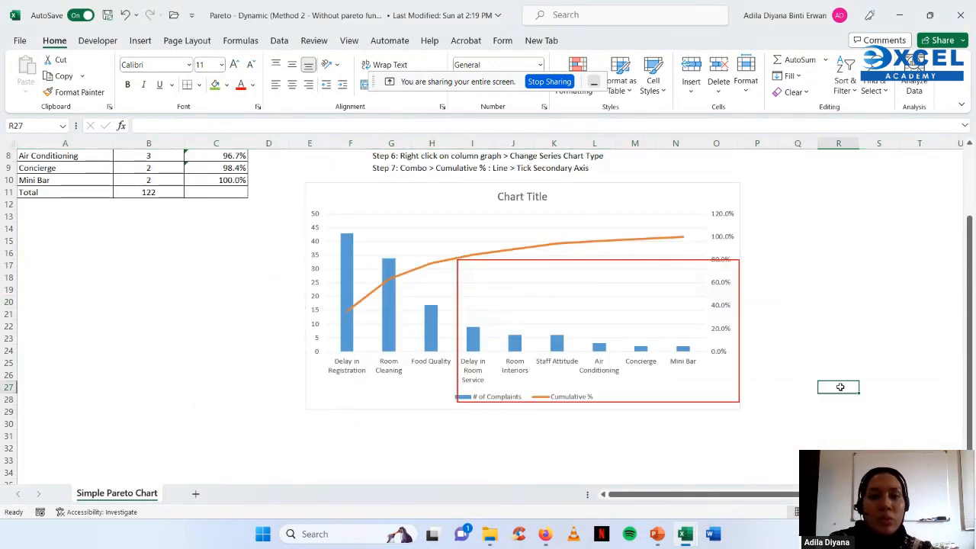
{"action": "scroll", "coordinate": [840, 387], "scroll_direction": "up", "scroll_amount": 3}
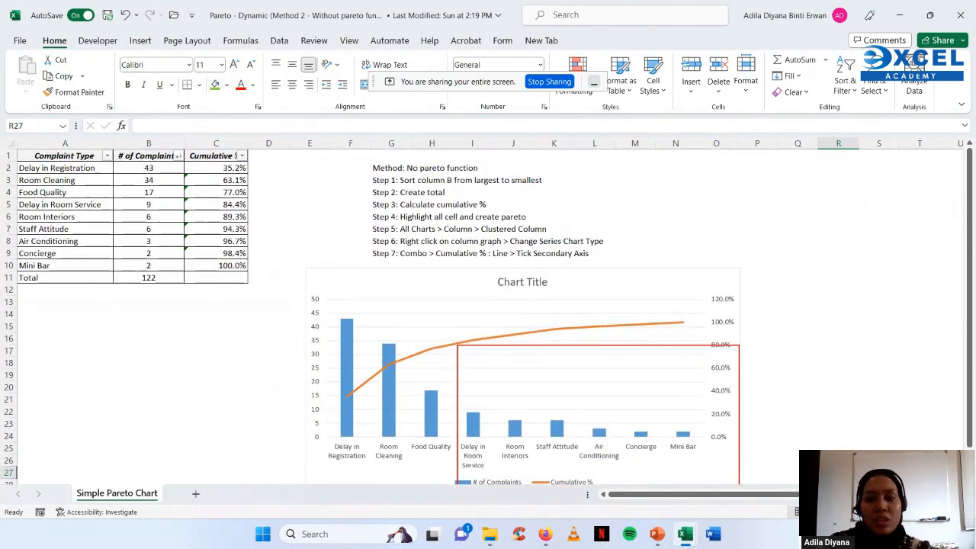
{"action": "scroll", "coordinate": [715, 403], "scroll_direction": "up", "scroll_amount": 3}
{"action": "scroll", "coordinate": [715, 403], "scroll_direction": "up", "scroll_amount": 3}
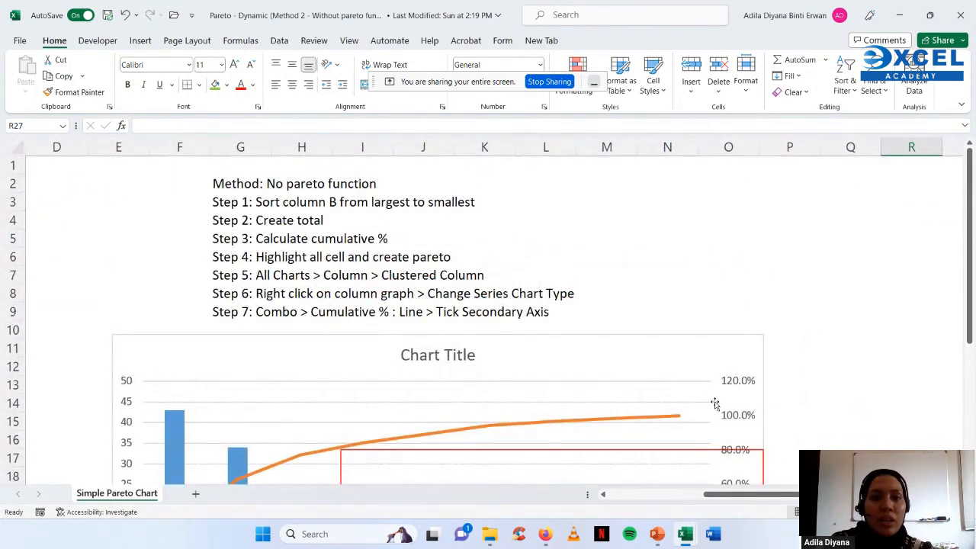
- Fill the Step 1 instruction in row 3 and the Step 5 to Step 7 instructions in rows 7 to 9 with green
{"action": "left_click_drag", "start_coordinate": [227, 203], "coordinate": [480, 201]}
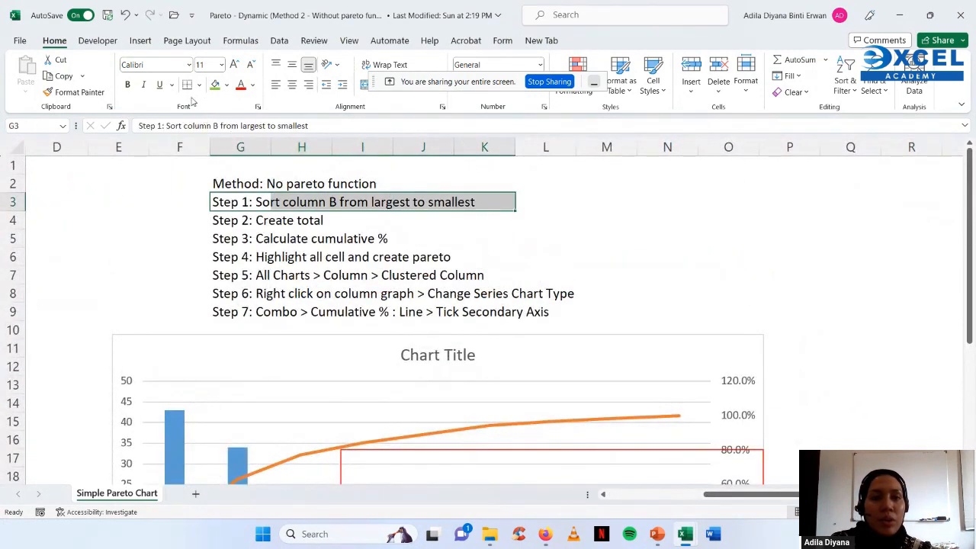
{"action": "left_click", "coordinate": [215, 84]}
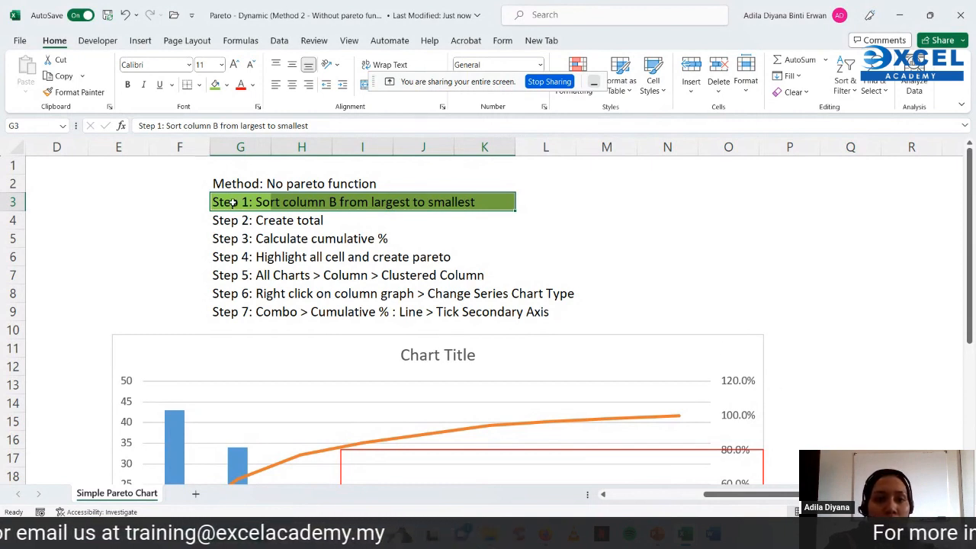
{"action": "left_click_drag", "start_coordinate": [233, 204], "coordinate": [485, 200]}
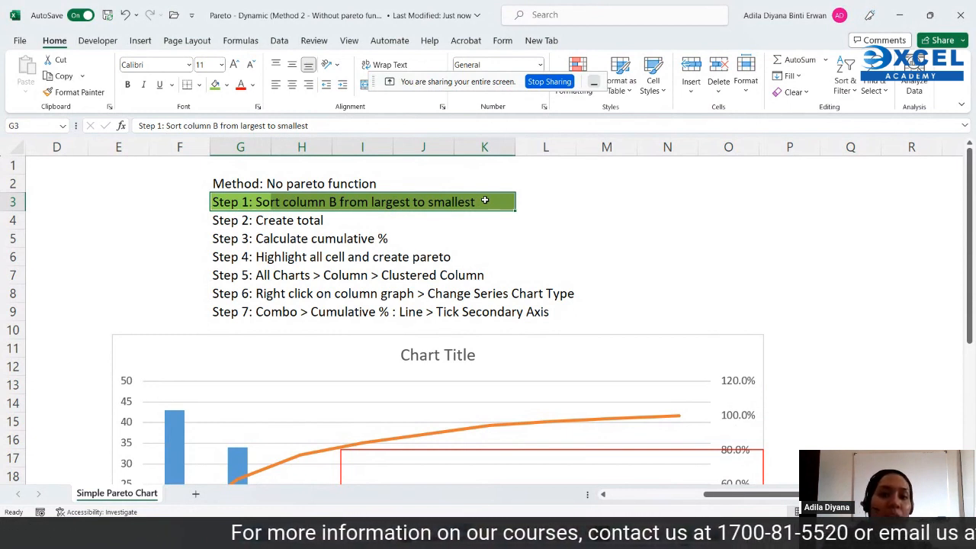
{"action": "left_click_drag", "start_coordinate": [239, 278], "coordinate": [546, 312]}
{"action": "left_click", "coordinate": [215, 85]}
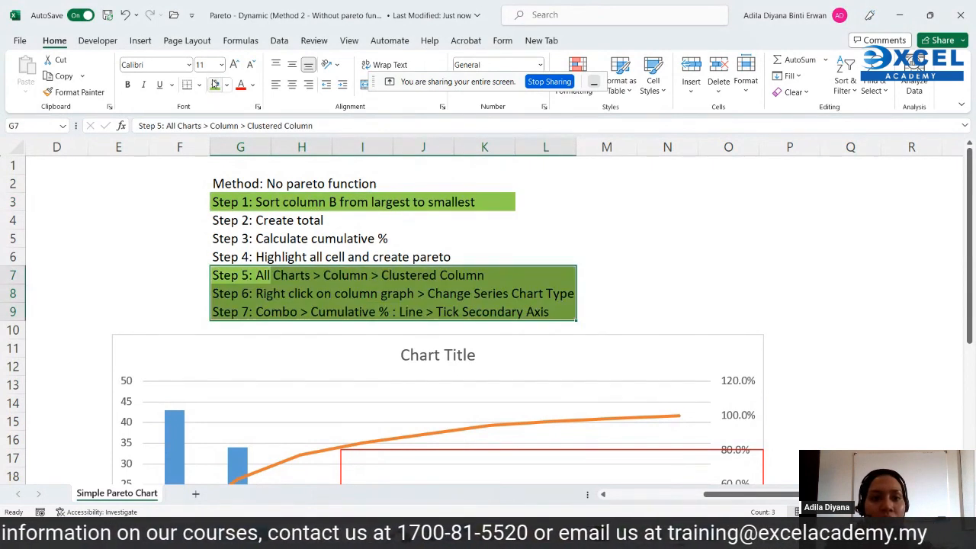
- Review the highlighted instructions from Step 5, choosing a clustered column chart, to Step 7, setting the combo chart's secondary axis
{"action": "left_click", "coordinate": [409, 277]}
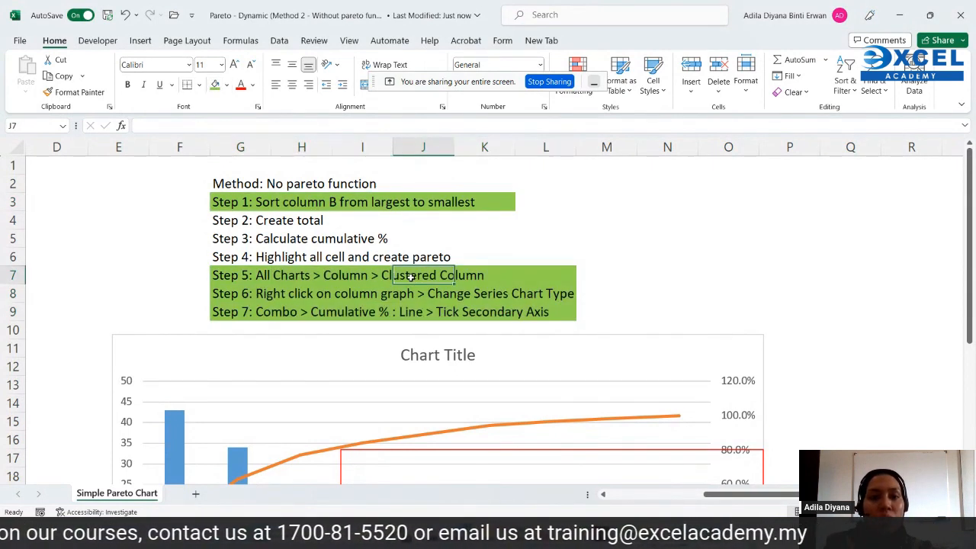
{"action": "left_click", "coordinate": [231, 278]}
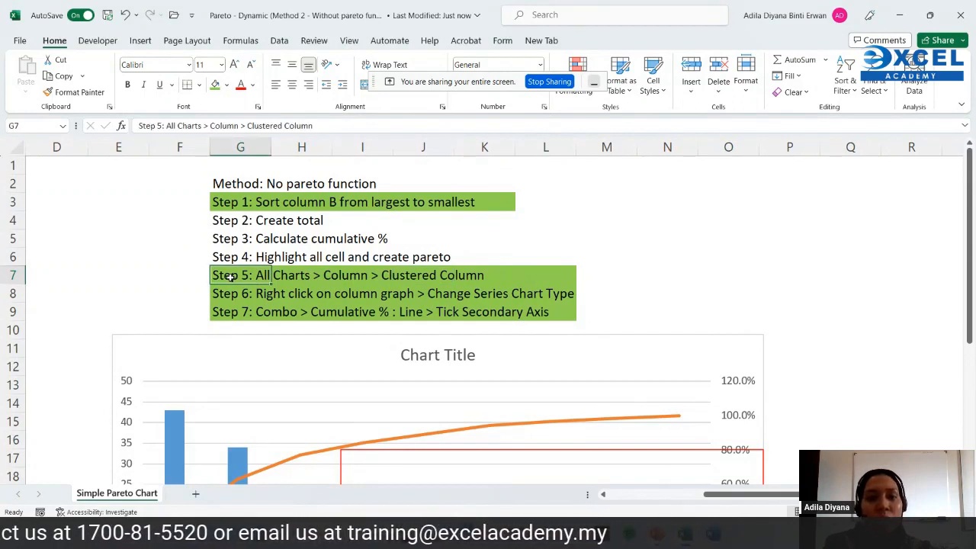
{"action": "left_click", "coordinate": [302, 275]}
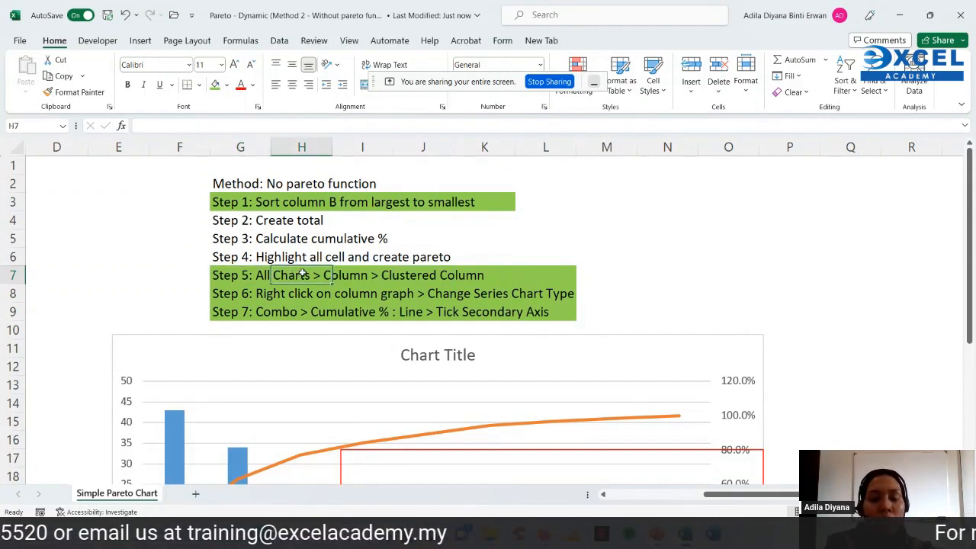
{"action": "left_click", "coordinate": [296, 294]}
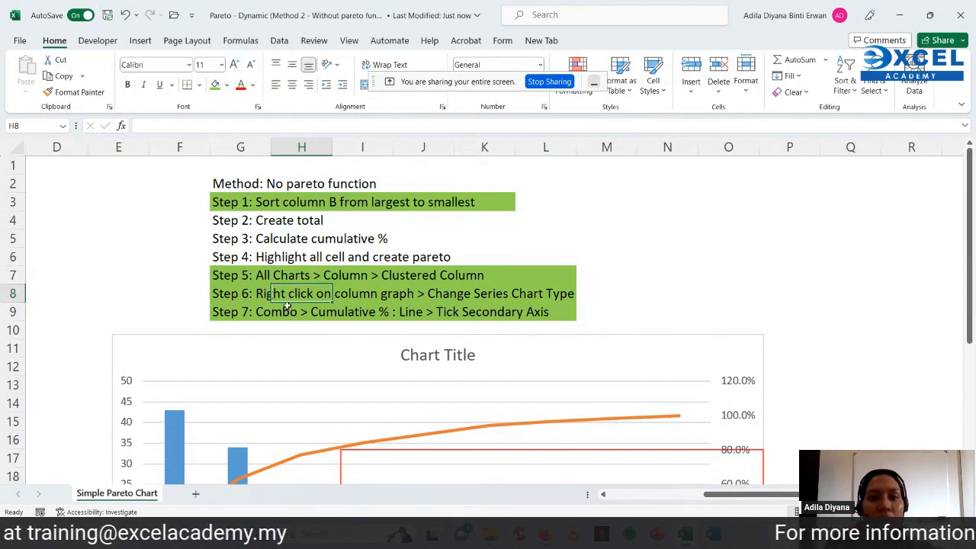
{"action": "left_click", "coordinate": [288, 306]}
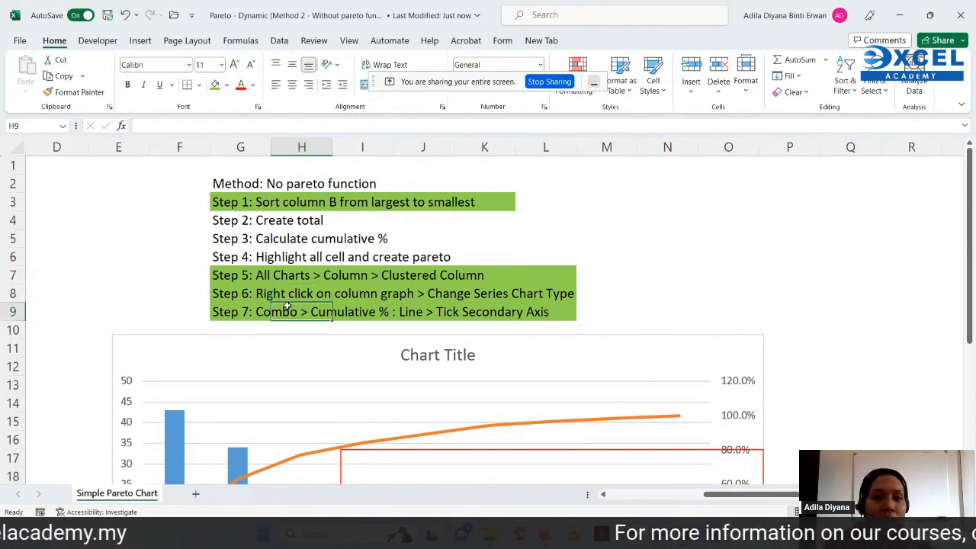
- Review the Step 1 instruction, the order of the complaint counts in column B and the column's sort options
{"action": "left_click", "coordinate": [239, 204]}
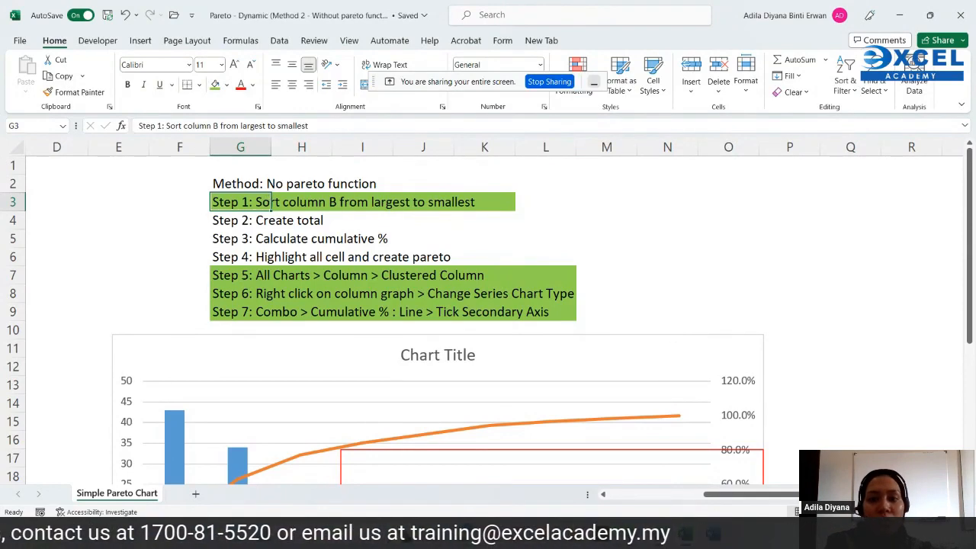
{"action": "scroll", "coordinate": [501, 359], "scroll_direction": "left", "scroll_amount": 3}
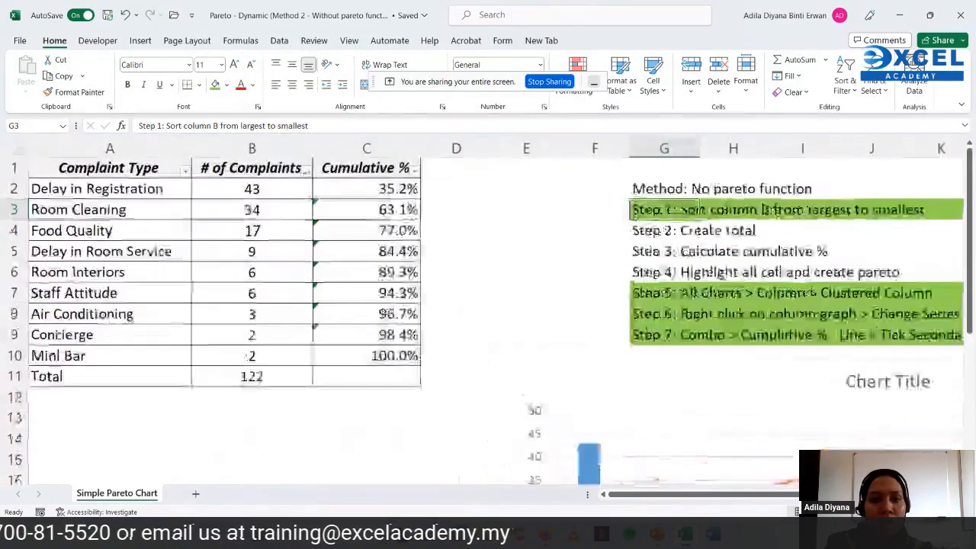
{"action": "scroll", "coordinate": [501, 359], "scroll_direction": "up", "scroll_amount": 2}
{"action": "scroll", "coordinate": [274, 283], "scroll_direction": "left", "scroll_amount": 3}
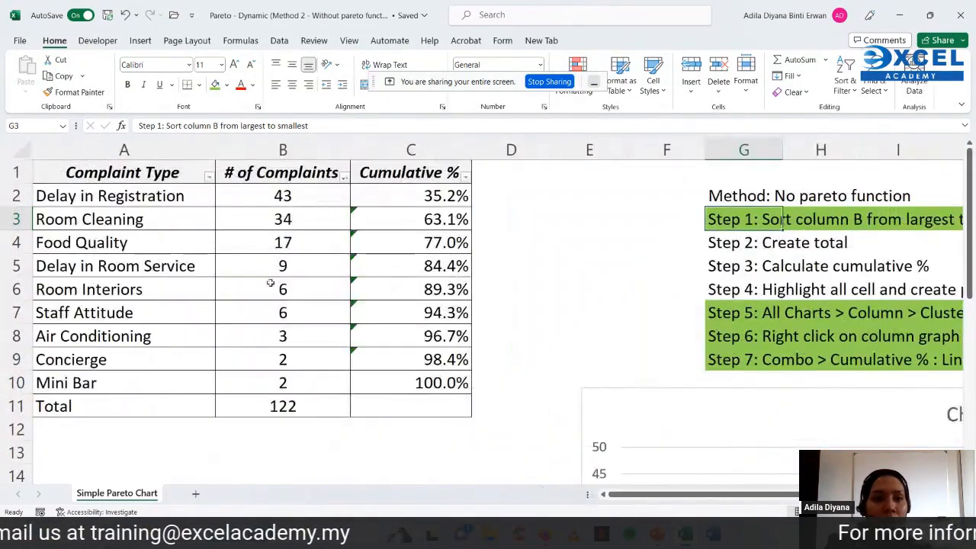
{"action": "left_click", "coordinate": [315, 194]}
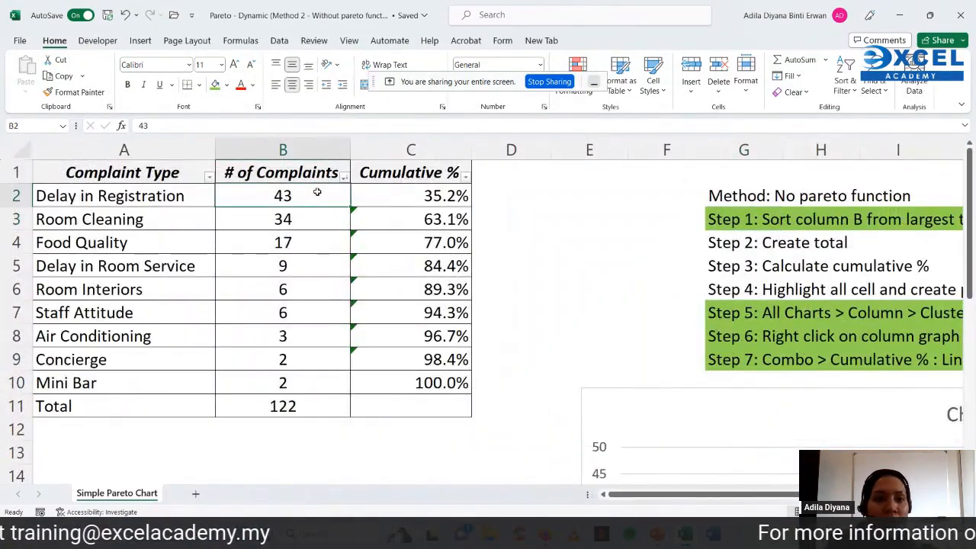
{"action": "left_click", "coordinate": [305, 380]}
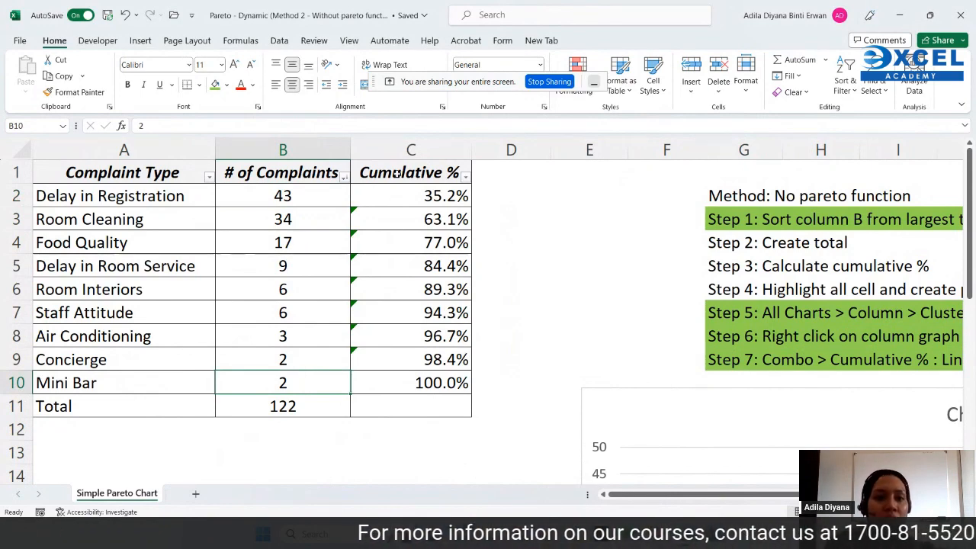
{"action": "left_click", "coordinate": [353, 175]}
{"action": "left_click", "coordinate": [344, 176]}
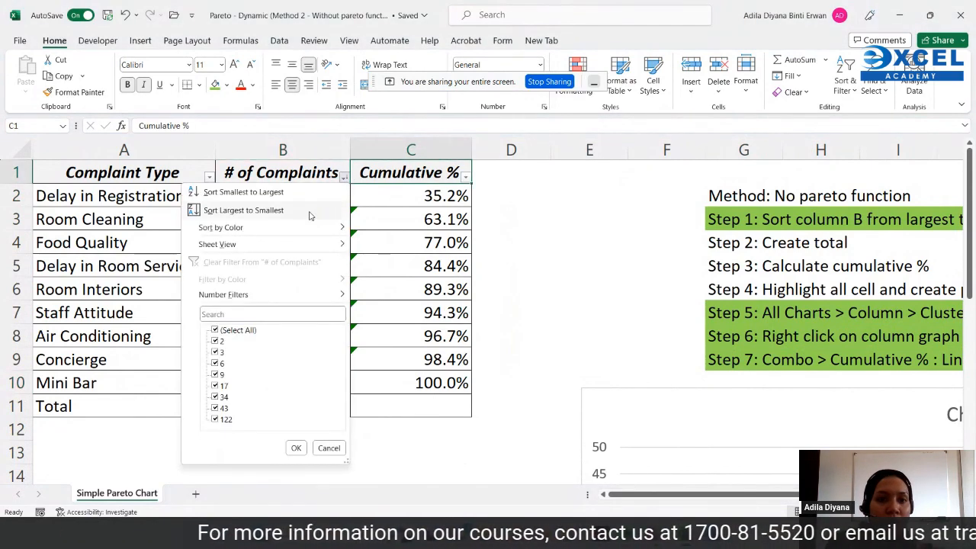
{"action": "left_click", "coordinate": [429, 440]}
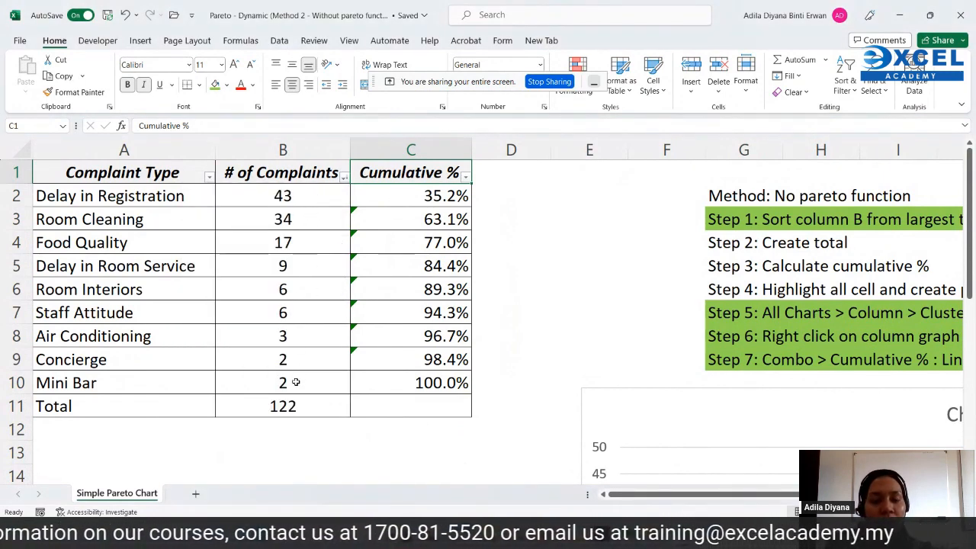
- Review the Step 2 instruction, "Create total", and the total formula in cell B11
{"action": "left_click", "coordinate": [717, 247]}
{"action": "left_click_drag", "start_coordinate": [717, 247], "coordinate": [877, 254]}
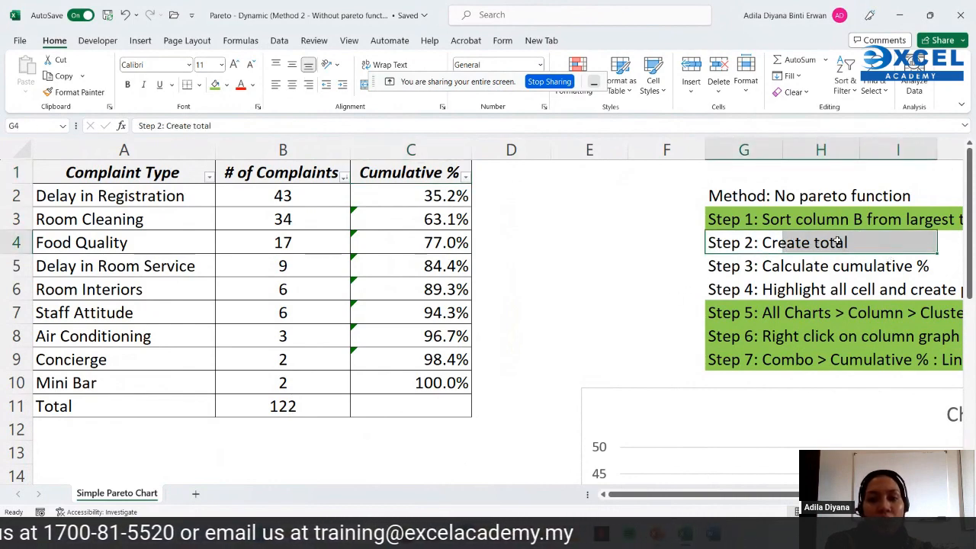
{"action": "left_click", "coordinate": [289, 415]}
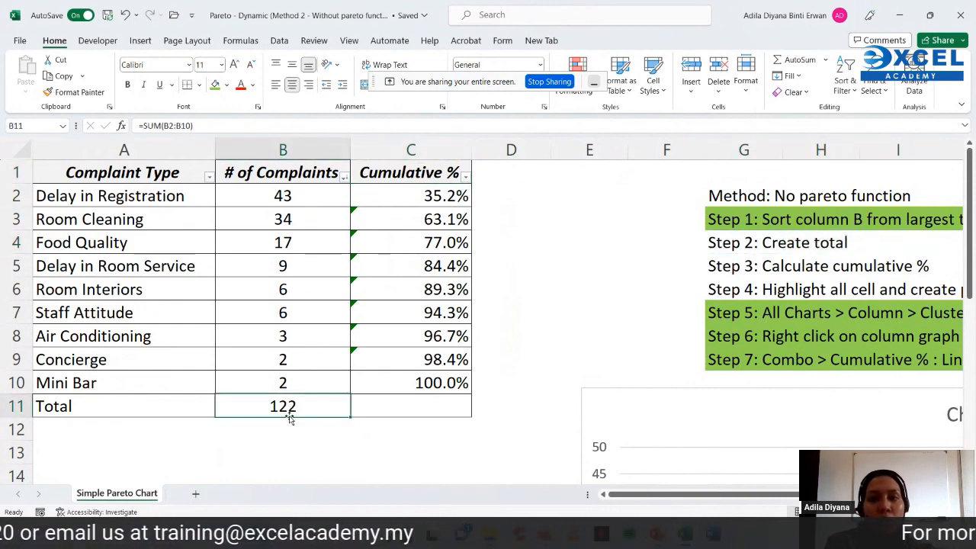
- Review the Step 3 instruction and examine the cumulative percentage formulas in cells C2 to C6
{"action": "left_click", "coordinate": [728, 268]}
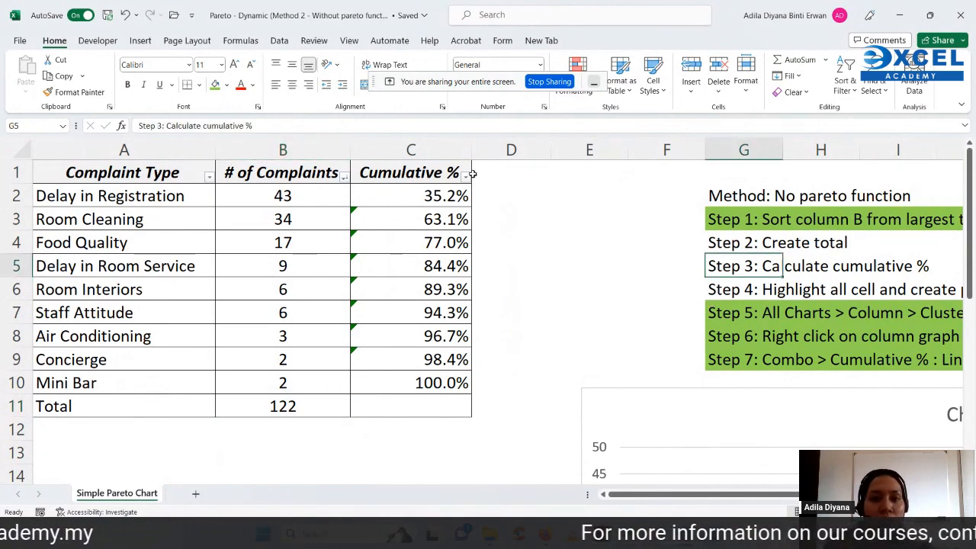
{"action": "left_click_drag", "start_coordinate": [443, 197], "coordinate": [414, 379]}
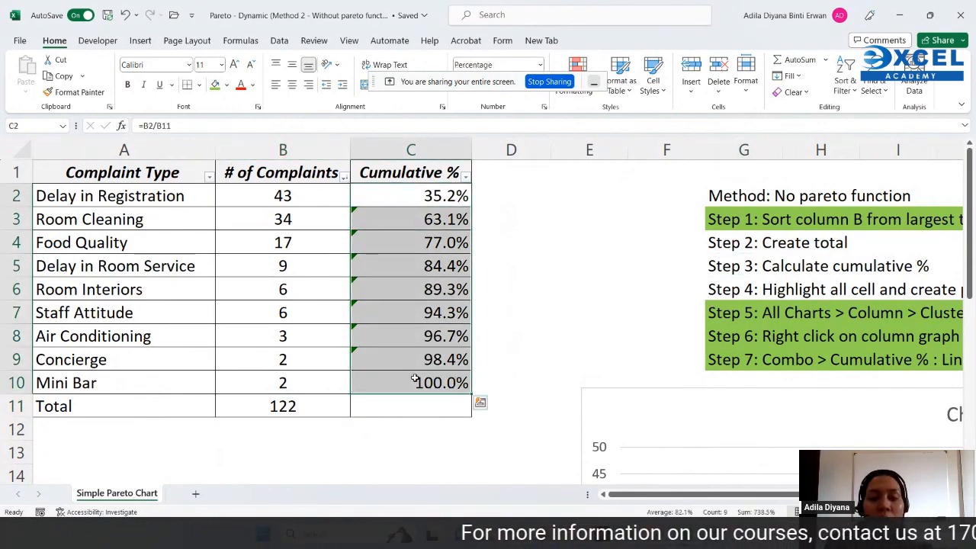
{"action": "double_click", "coordinate": [450, 197]}
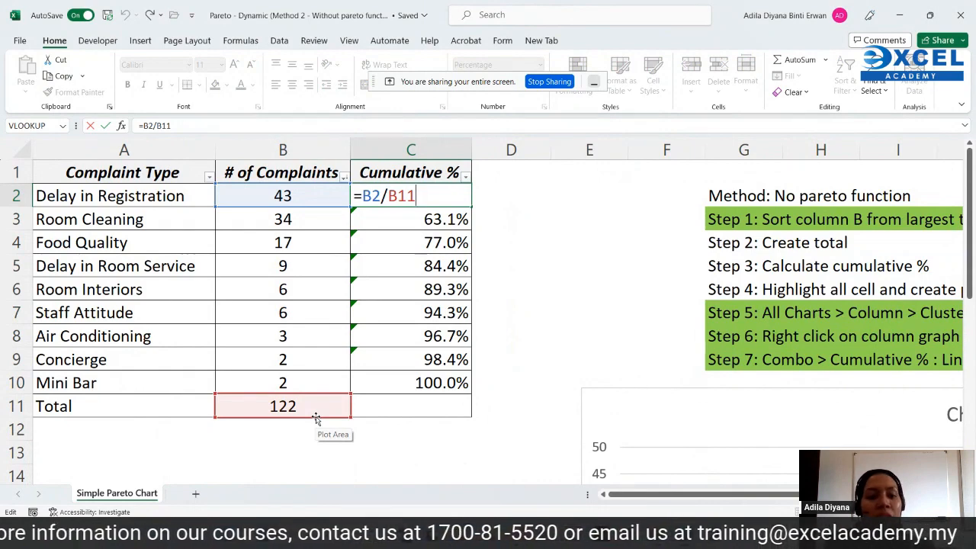
{"action": "key", "text": "Return"}
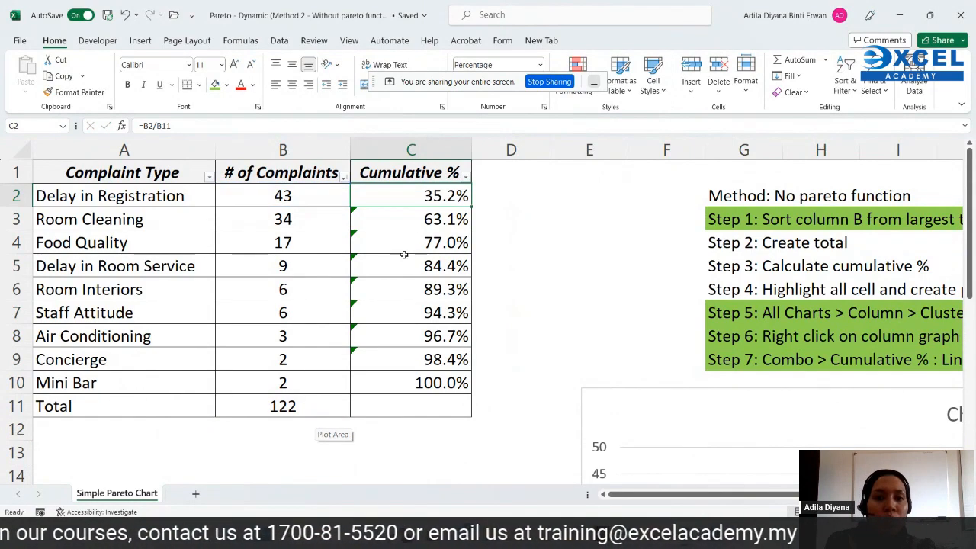
{"action": "double_click", "coordinate": [425, 220]}
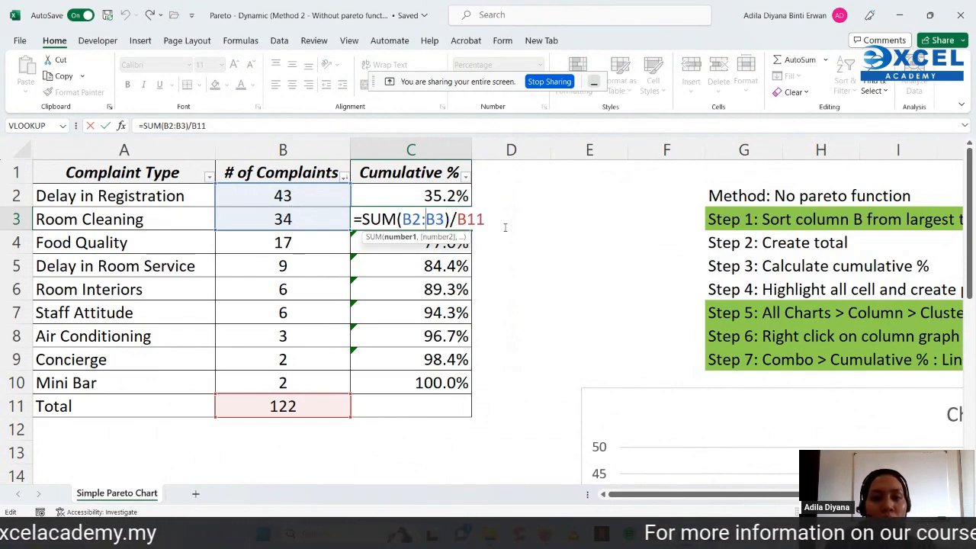
{"action": "left_click", "coordinate": [505, 221]}
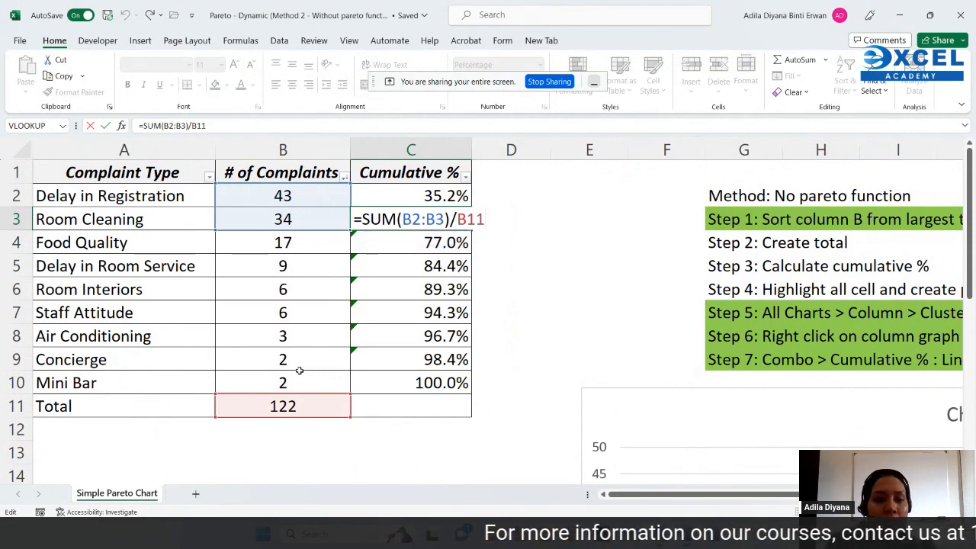
{"action": "key", "text": "ctrl+Return"}
{"action": "left_click", "coordinate": [412, 244]}
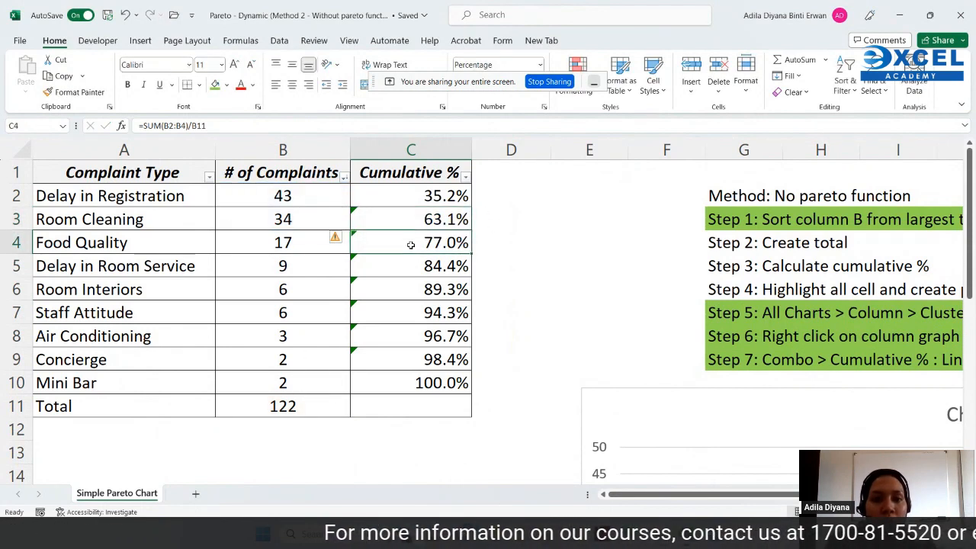
{"action": "left_click", "coordinate": [402, 259]}
{"action": "left_click", "coordinate": [405, 293]}
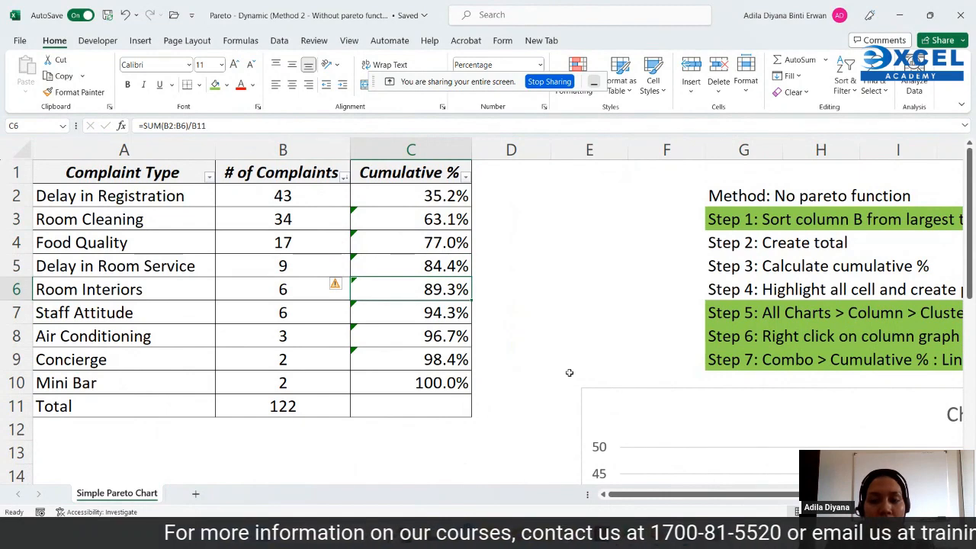
- Review the Step 4 instruction and select the complaint table from A1 to C10, leaving out the Total row
{"action": "left_click_drag", "start_coordinate": [749, 497], "coordinate": [825, 500]}
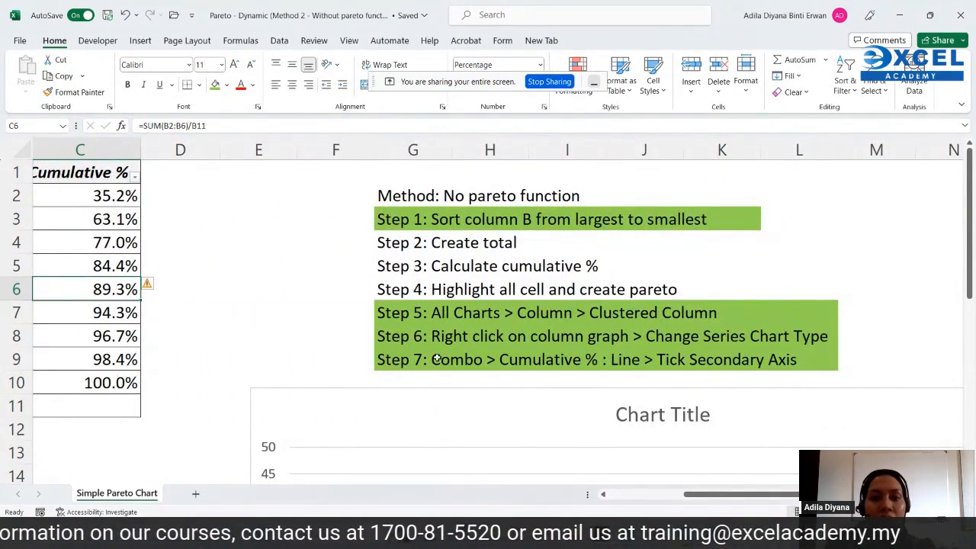
{"action": "left_click", "coordinate": [407, 293]}
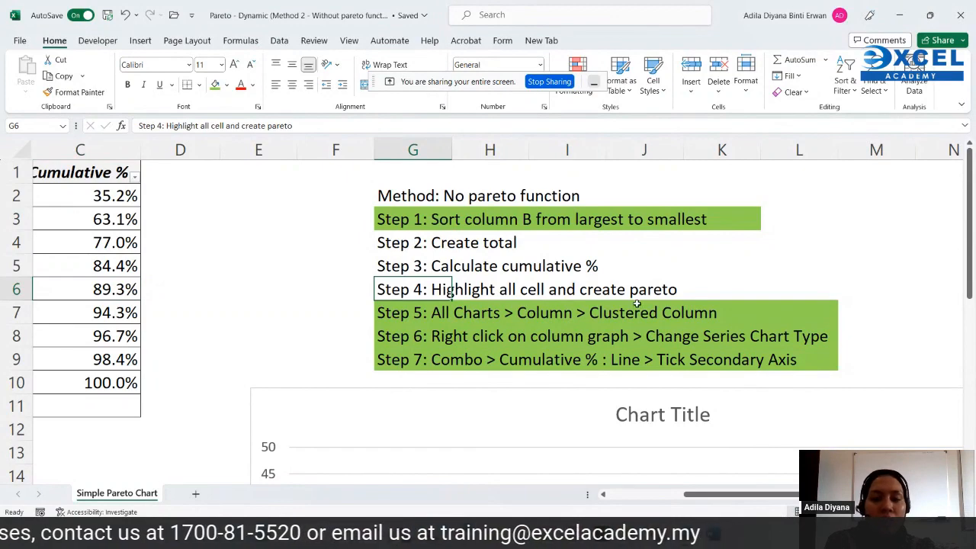
{"action": "left_click_drag", "start_coordinate": [774, 496], "coordinate": [686, 496]}
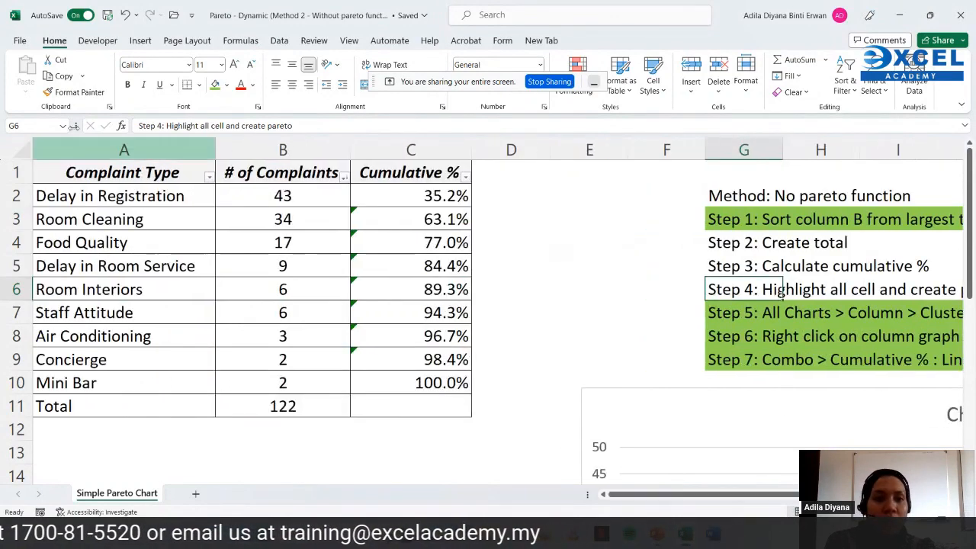
{"action": "left_click_drag", "start_coordinate": [91, 172], "coordinate": [406, 390]}
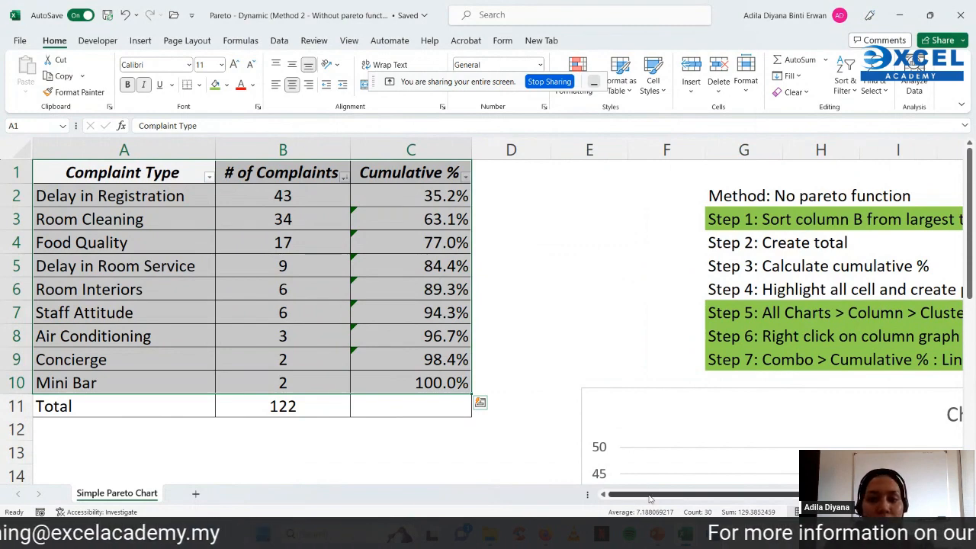
- Insert a clustered column chart of the complaint counts and cumulative percentages from the selected data
{"action": "left_click_drag", "start_coordinate": [650, 500], "coordinate": [709, 500]}
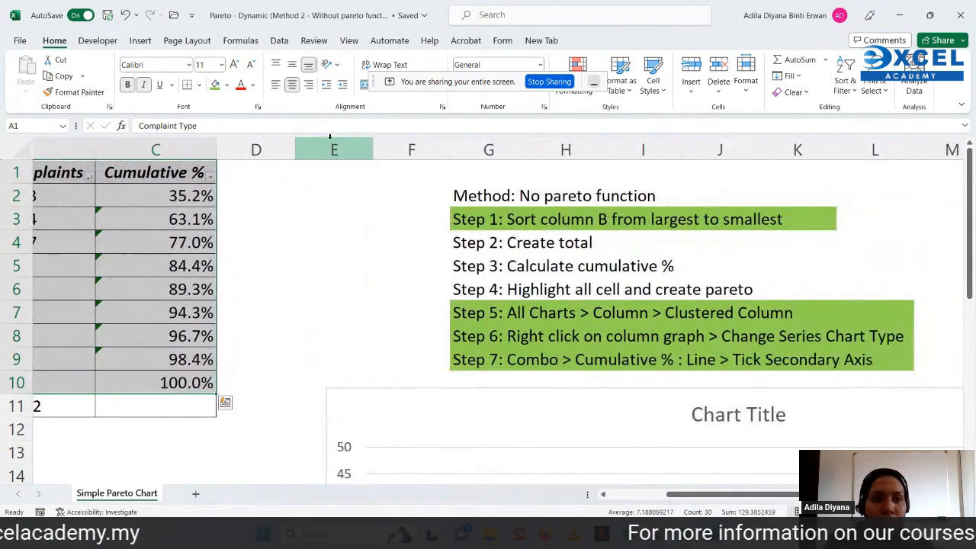
{"action": "left_click", "coordinate": [141, 42]}
{"action": "left_click", "coordinate": [326, 95]}
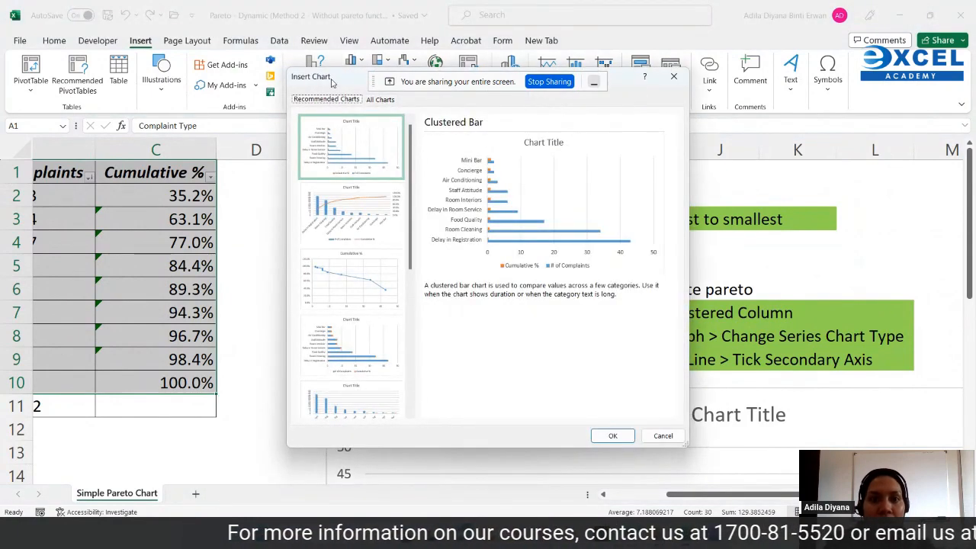
{"action": "left_click_drag", "start_coordinate": [332, 82], "coordinate": [84, 118]}
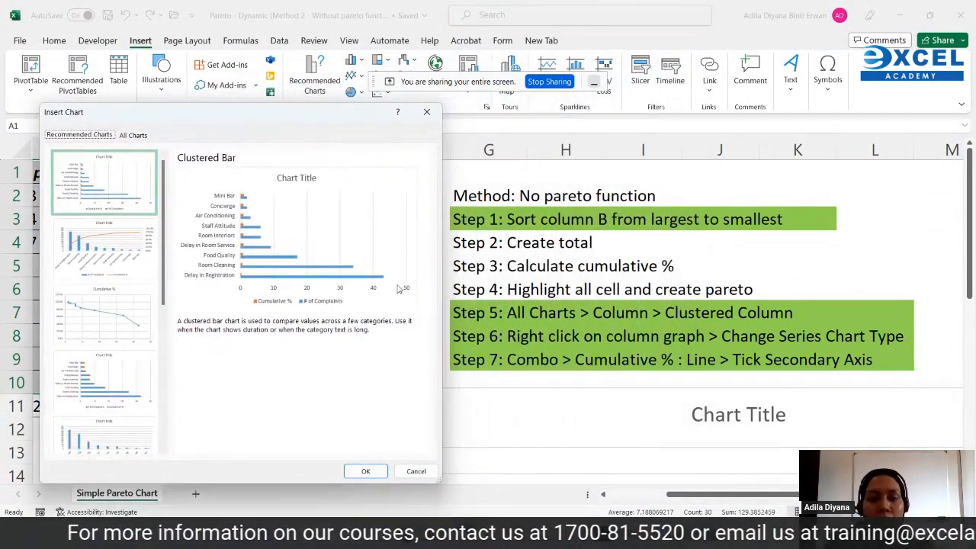
{"action": "left_click", "coordinate": [133, 135]}
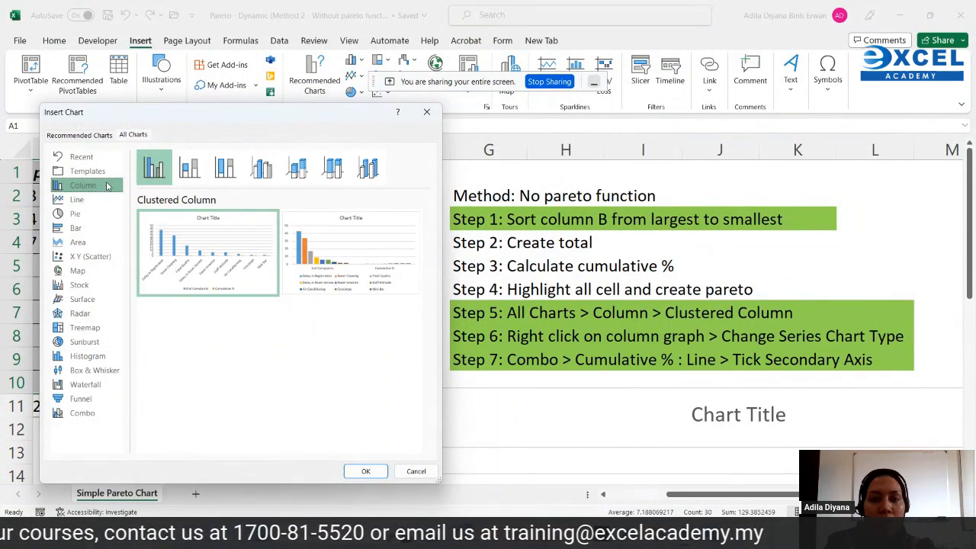
{"action": "mouse_move", "coordinate": [205, 262]}
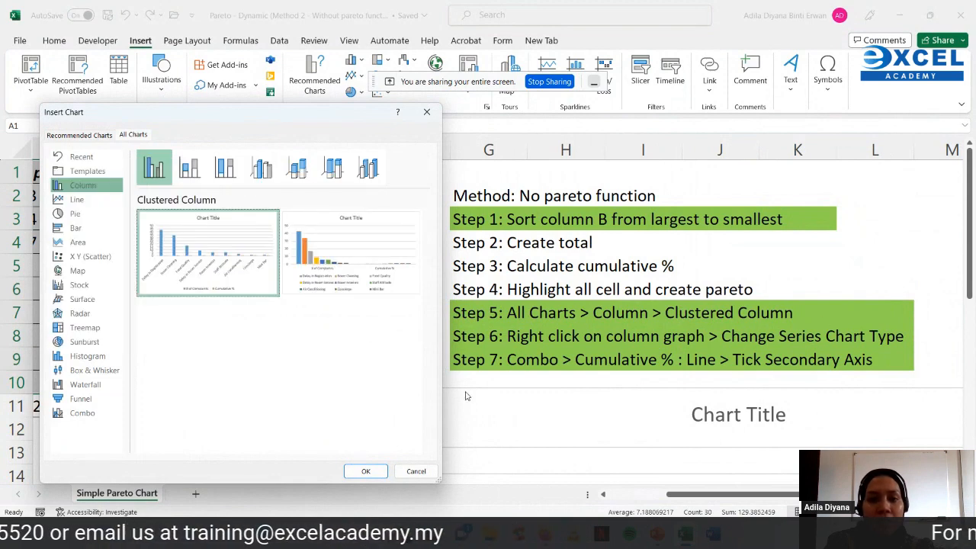
{"action": "left_click", "coordinate": [362, 470]}
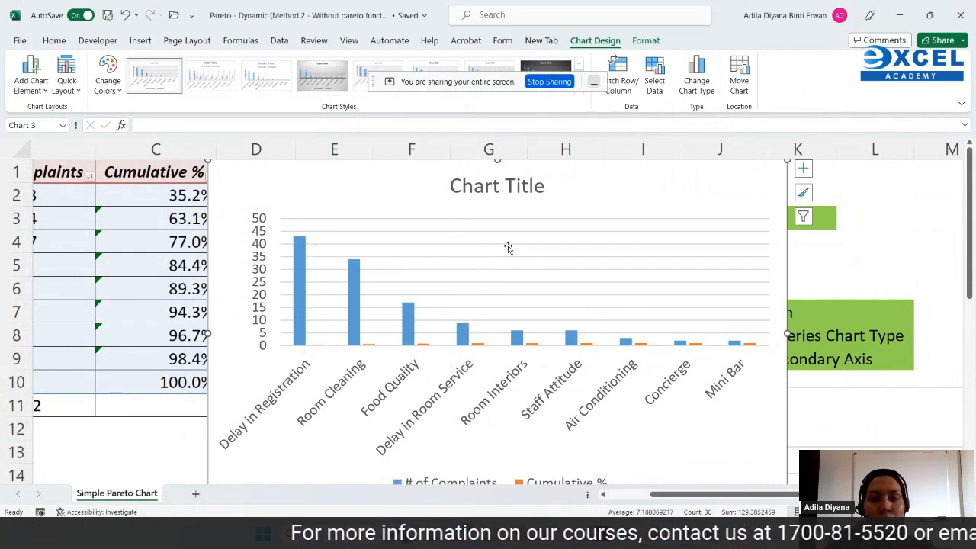
- Move the new clustered column chart over the data table so that it clears the step instructions
{"action": "left_click_drag", "start_coordinate": [617, 181], "coordinate": [290, 152]}
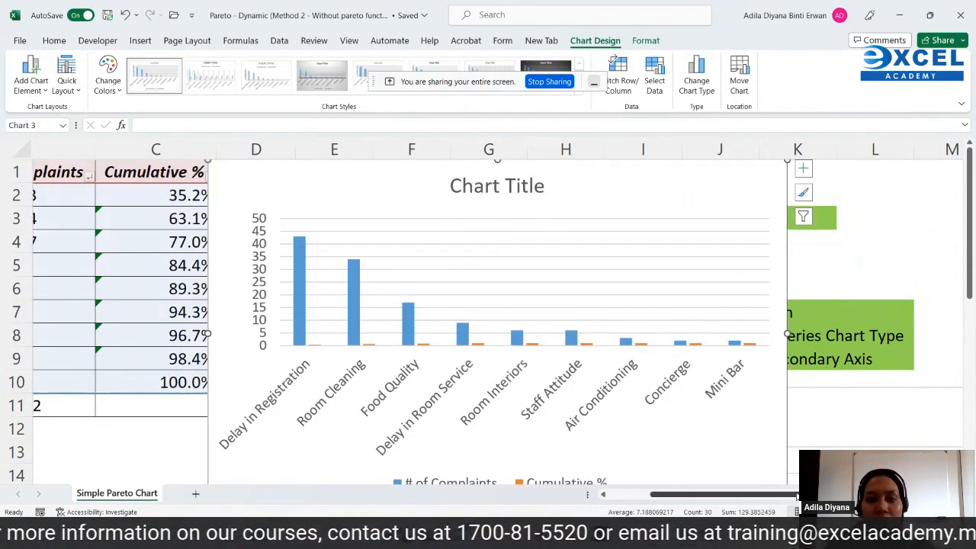
{"action": "scroll", "coordinate": [717, 171], "scroll_direction": "down", "scroll_amount": 3}
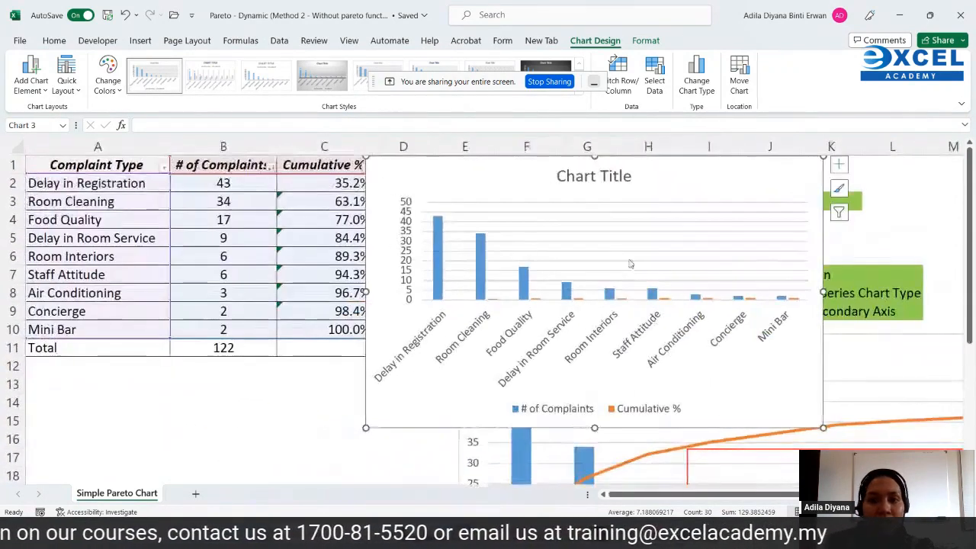
{"action": "left_click_drag", "start_coordinate": [717, 172], "coordinate": [414, 171]}
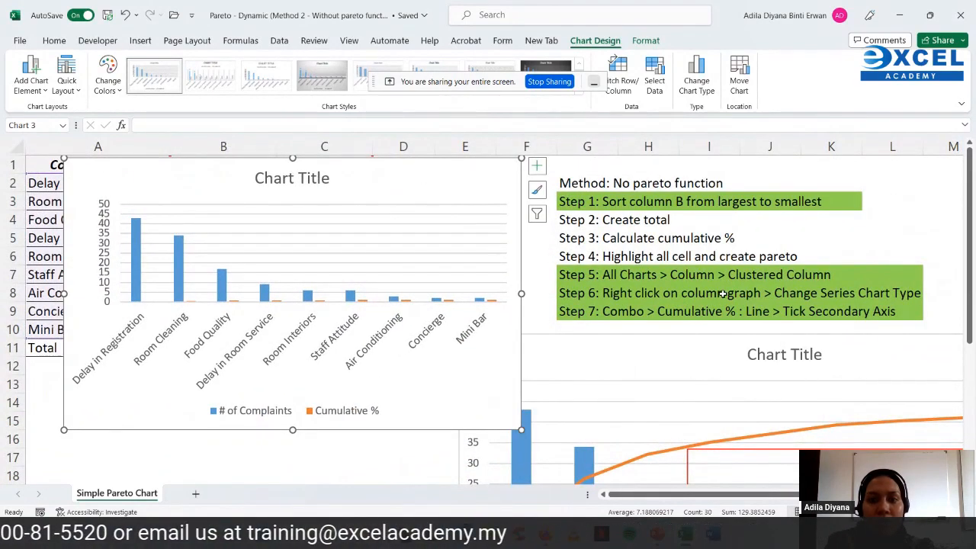
{"action": "right_click", "coordinate": [366, 304]}
{"action": "left_click", "coordinate": [366, 305]}
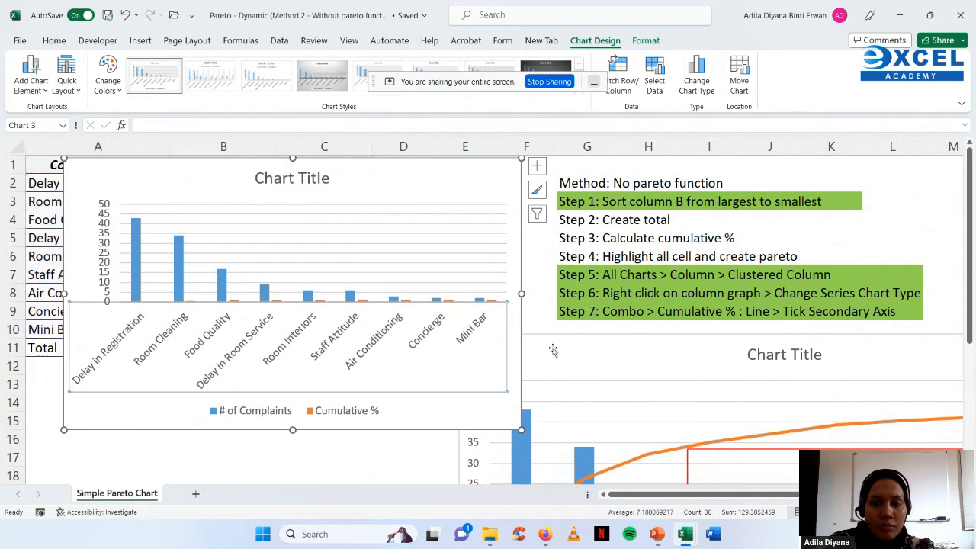
{"action": "left_click", "coordinate": [403, 457]}
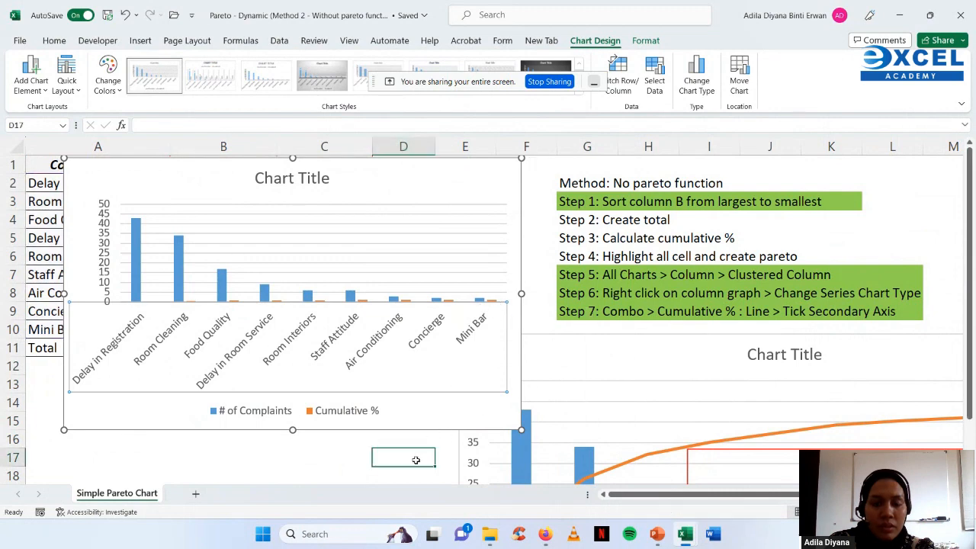
{"action": "left_click", "coordinate": [272, 301]}
{"action": "right_click", "coordinate": [273, 302]}
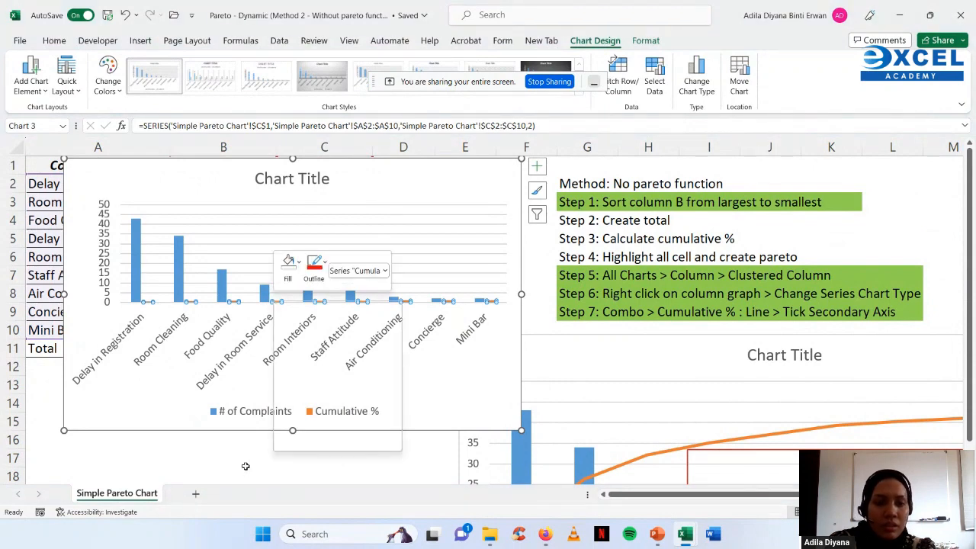
{"action": "left_click", "coordinate": [281, 299]}
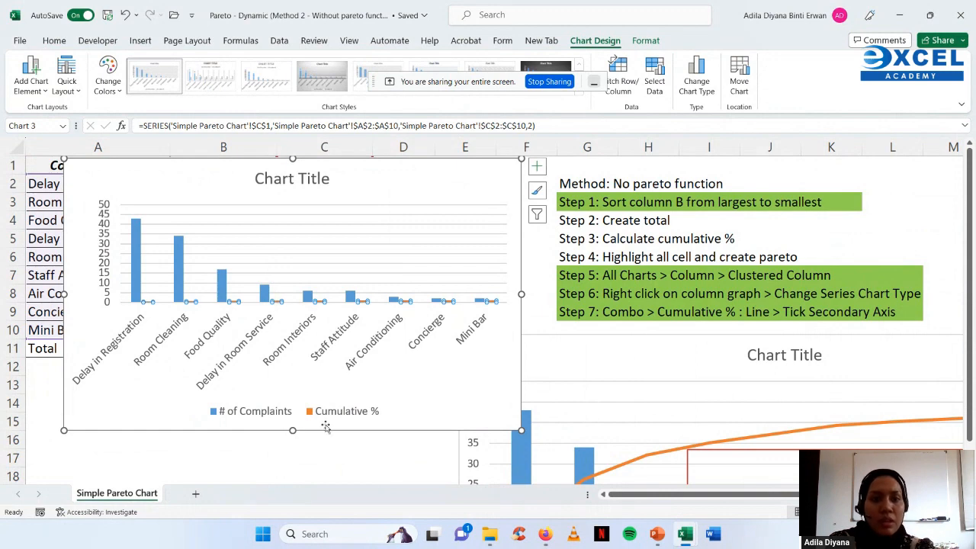
{"action": "left_click", "coordinate": [326, 458]}
{"action": "left_click", "coordinate": [382, 458]}
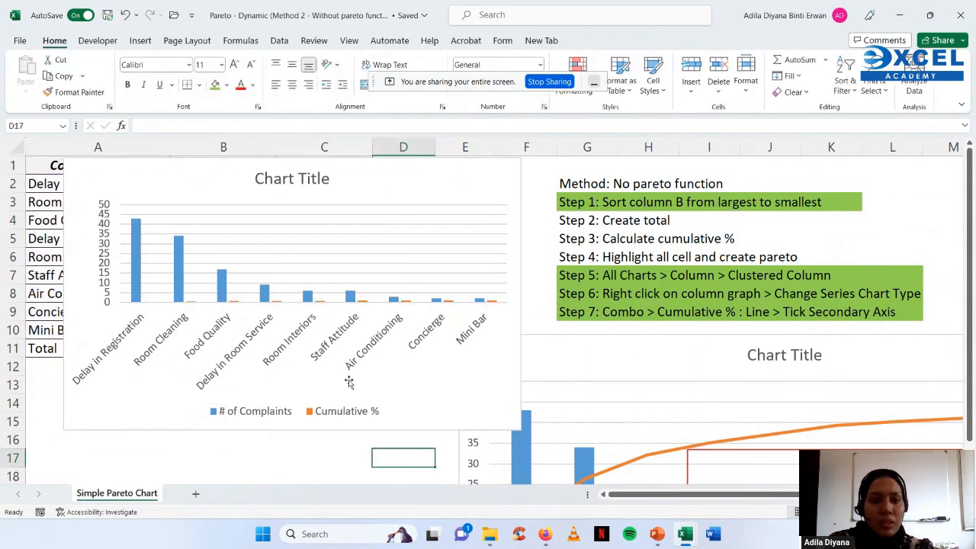
{"action": "right_click", "coordinate": [320, 304]}
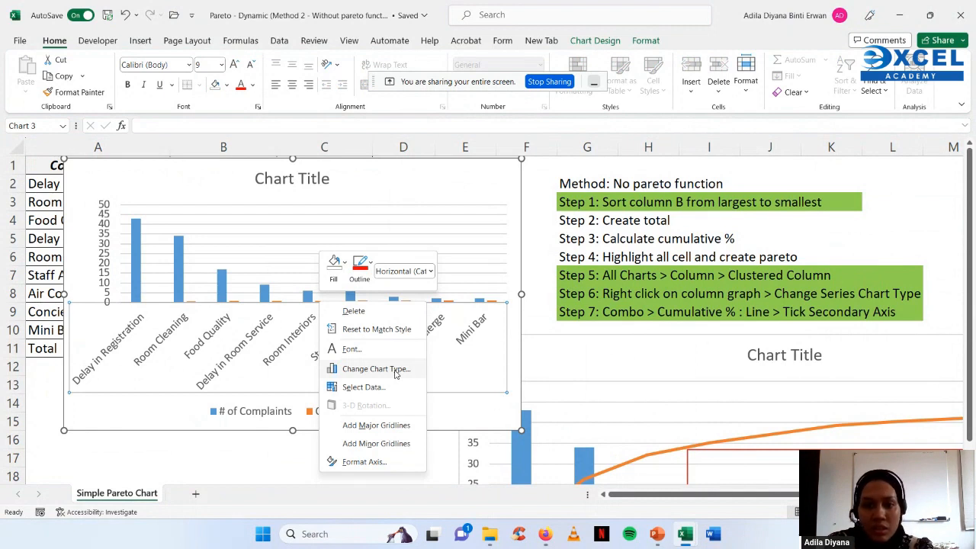
{"action": "key", "text": "Escape"}
- Change the chart to a combo with # of Complaints as clustered columns and Cumulative % as a line on the secondary axis
{"action": "left_click", "coordinate": [309, 297]}
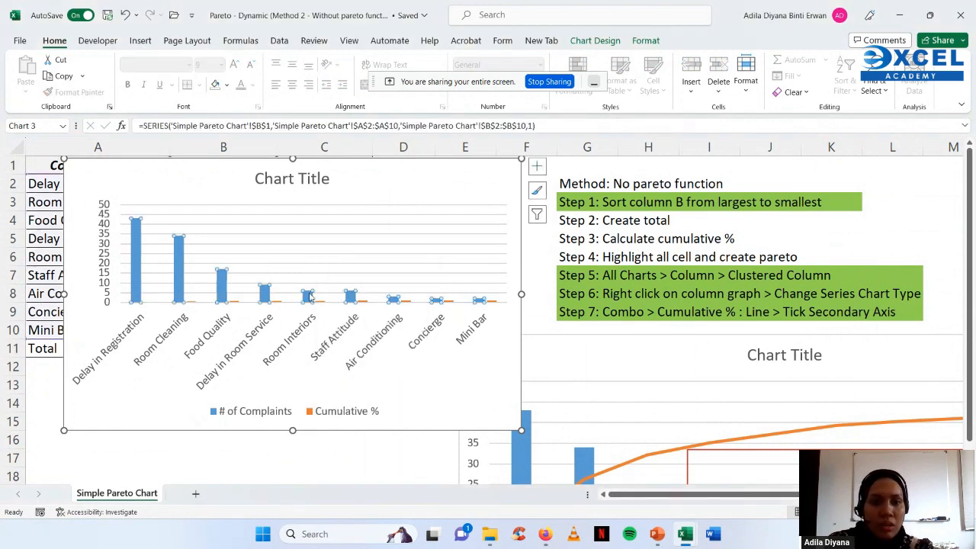
{"action": "right_click", "coordinate": [309, 298]}
{"action": "left_click", "coordinate": [392, 344]}
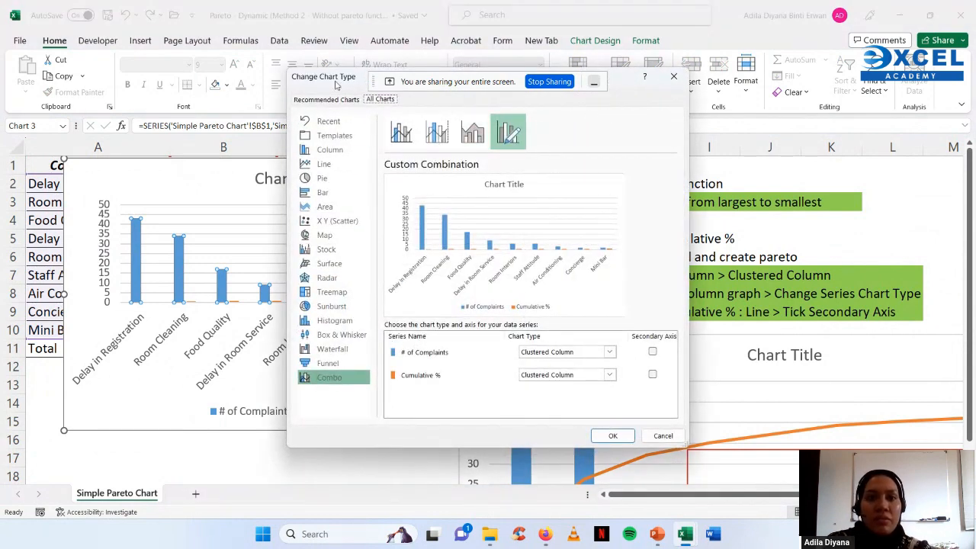
{"action": "left_click_drag", "start_coordinate": [336, 82], "coordinate": [138, 103]}
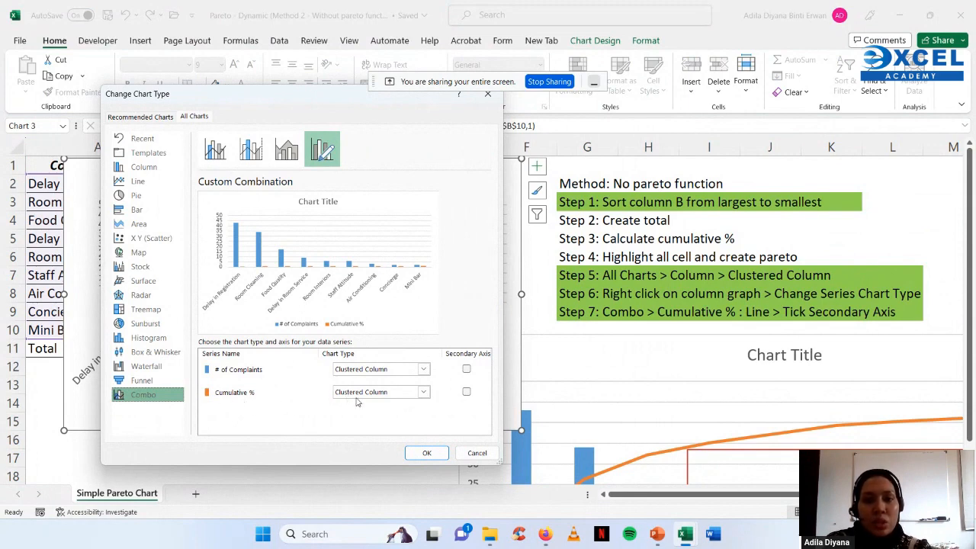
{"action": "left_click", "coordinate": [423, 393]}
{"action": "left_click", "coordinate": [350, 263]}
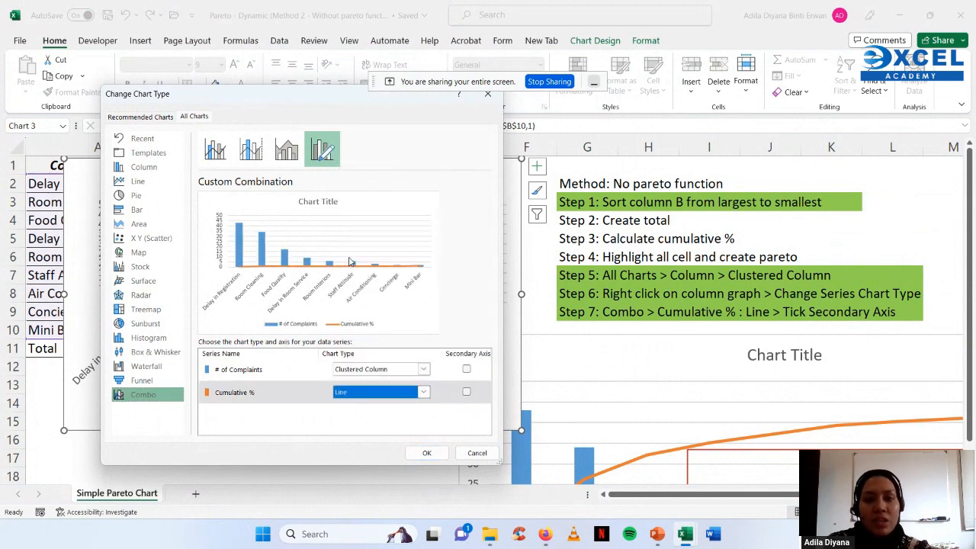
{"action": "left_click", "coordinate": [467, 392]}
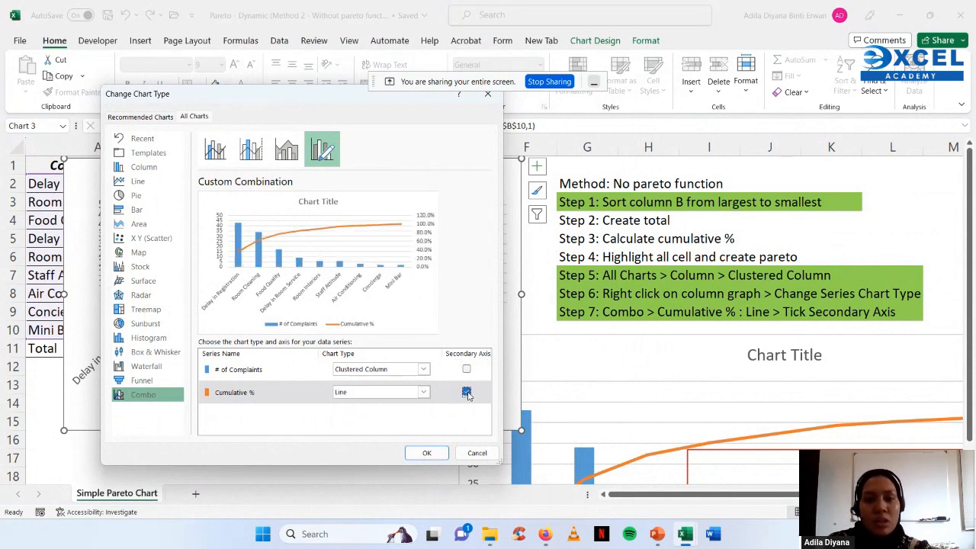
{"action": "left_click", "coordinate": [427, 453]}
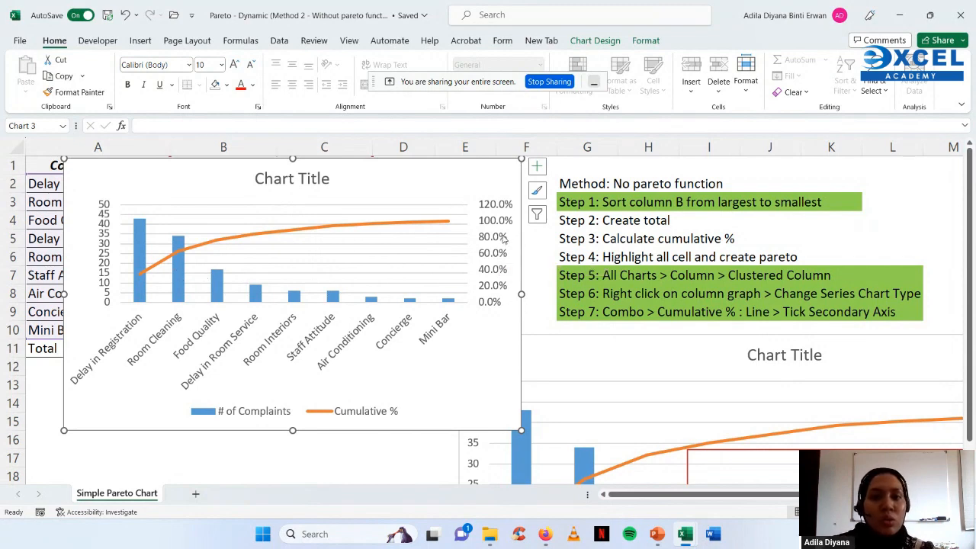
- Draw a rectangle about 7.04 cm wide and 3.58 cm high on the combo chart, from the 80% level down over the less frequent complaint types
{"action": "left_click", "coordinate": [138, 43]}
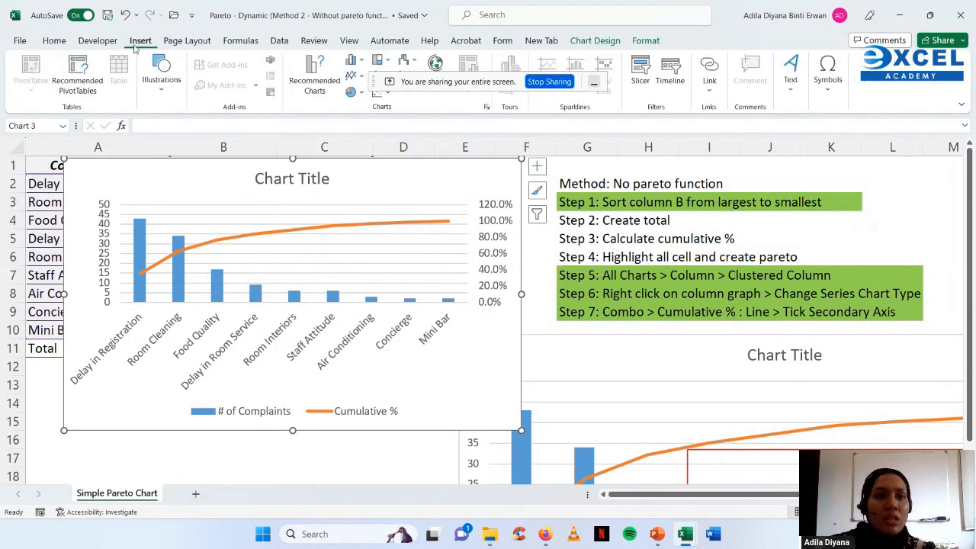
{"action": "left_click", "coordinate": [159, 77]}
{"action": "left_click", "coordinate": [184, 136]}
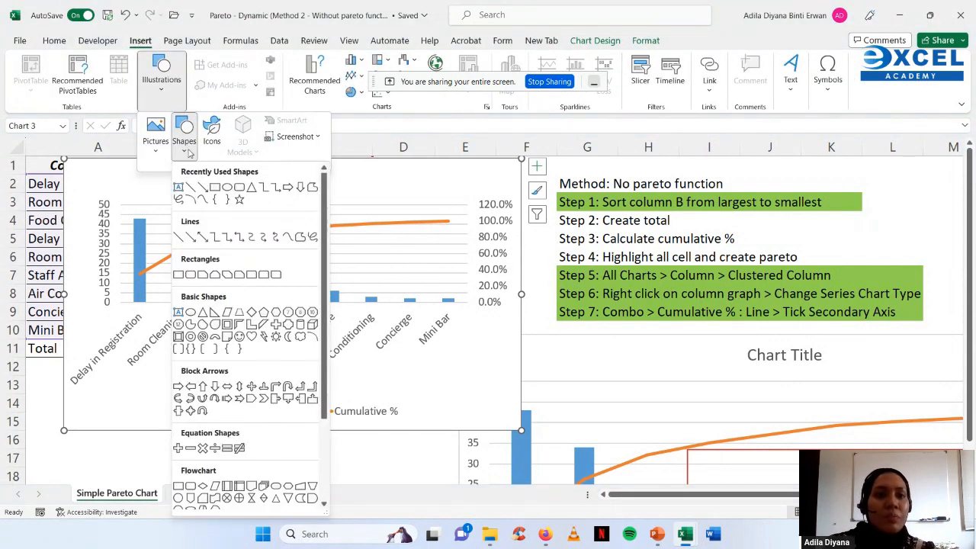
{"action": "left_click", "coordinate": [209, 189]}
{"action": "left_click_drag", "start_coordinate": [254, 234], "coordinate": [509, 364]}
- Remove the rectangle's fill, give it a red outline and deselect the chart
{"action": "right_click", "coordinate": [413, 296]}
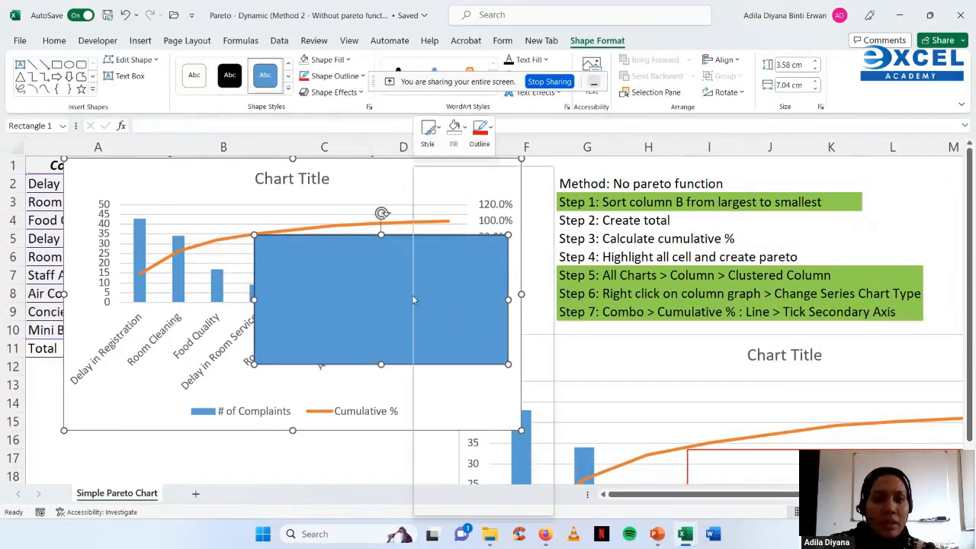
{"action": "left_click", "coordinate": [459, 131]}
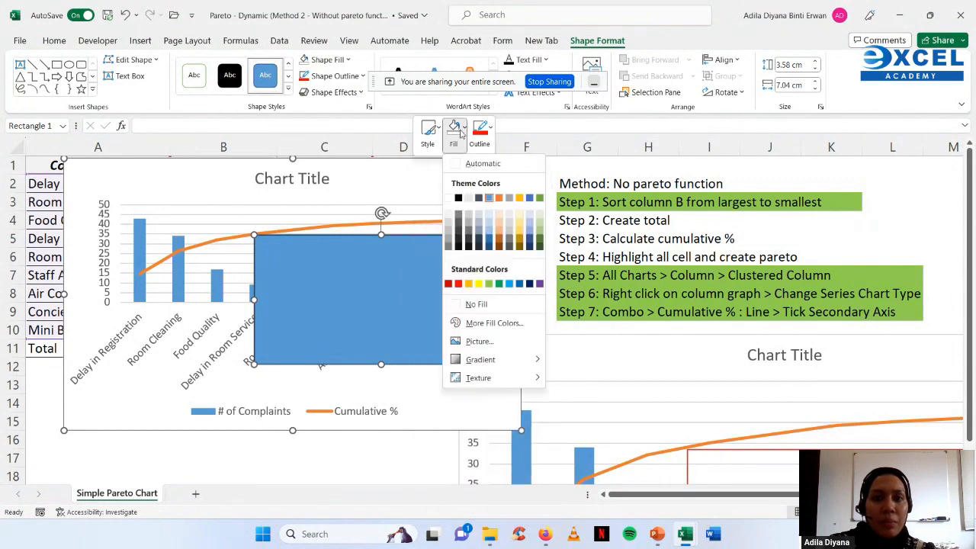
{"action": "left_click", "coordinate": [488, 303]}
{"action": "left_click", "coordinate": [479, 132]}
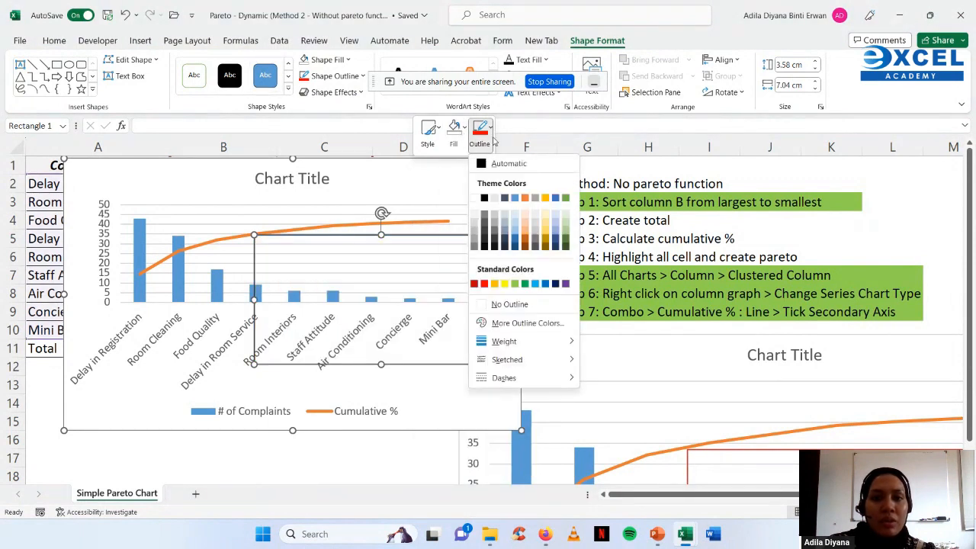
{"action": "left_click", "coordinate": [484, 284]}
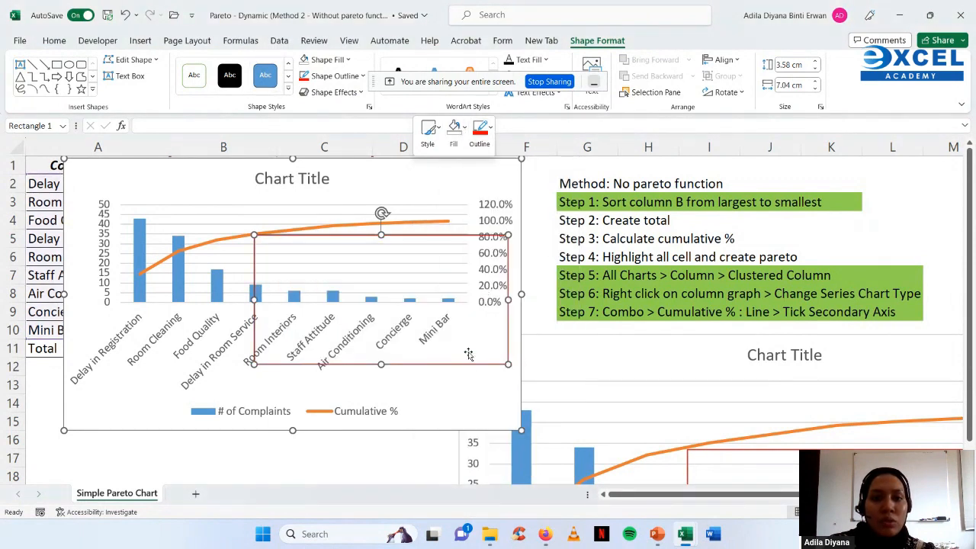
{"action": "left_click", "coordinate": [463, 390]}
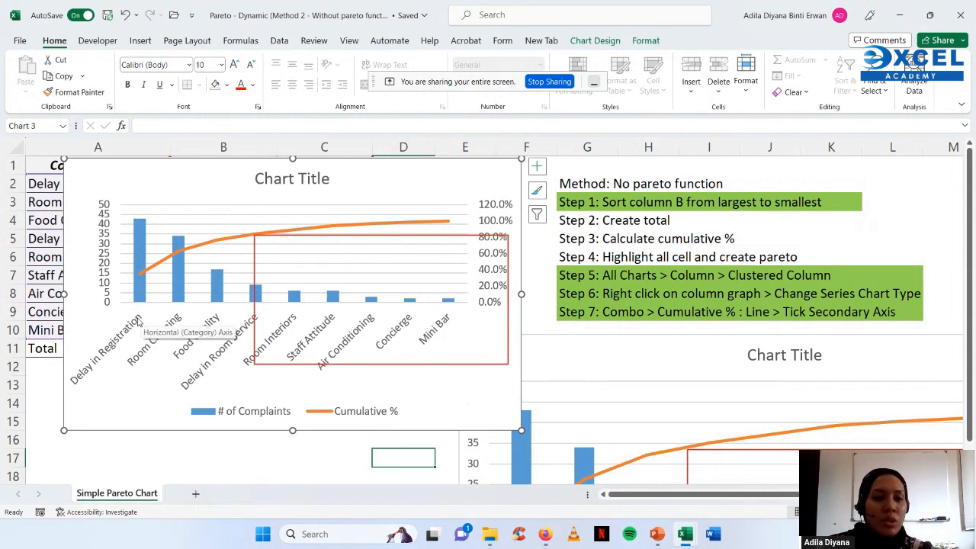
{"action": "left_click", "coordinate": [91, 458]}
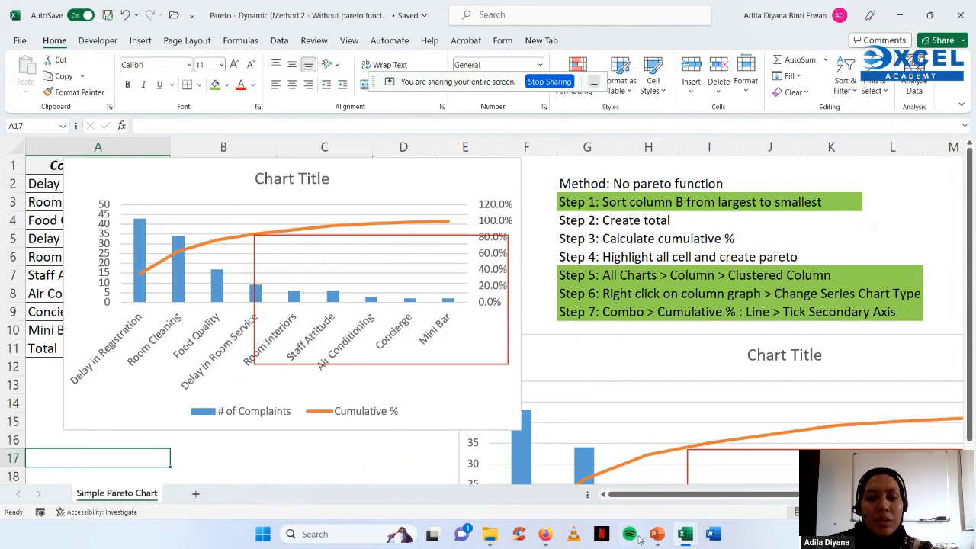
- Recap the chart tiers from the PowerPoint slide using the Excel charts in the Actual vs Target and Pareto Method 1 workbooks
{"action": "left_click", "coordinate": [630, 458]}
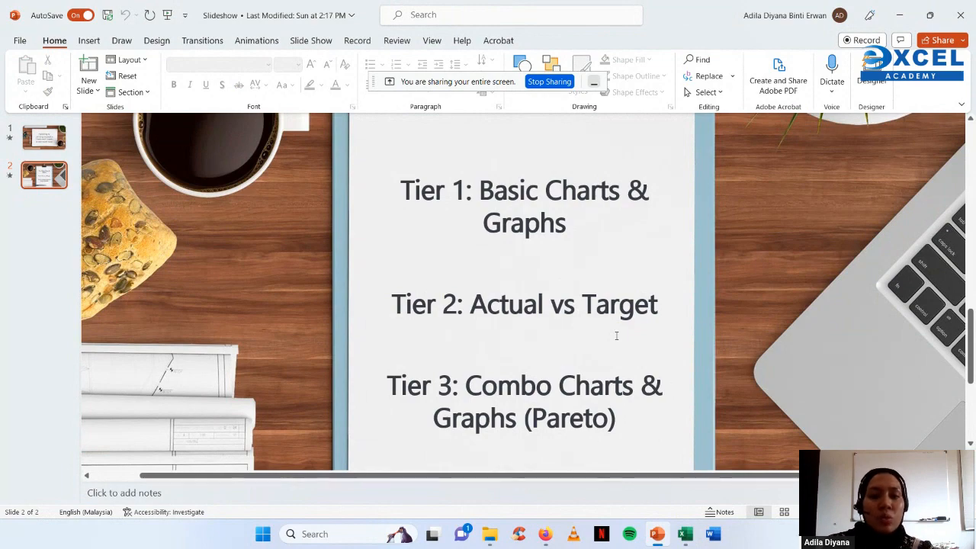
{"action": "left_click", "coordinate": [684, 534]}
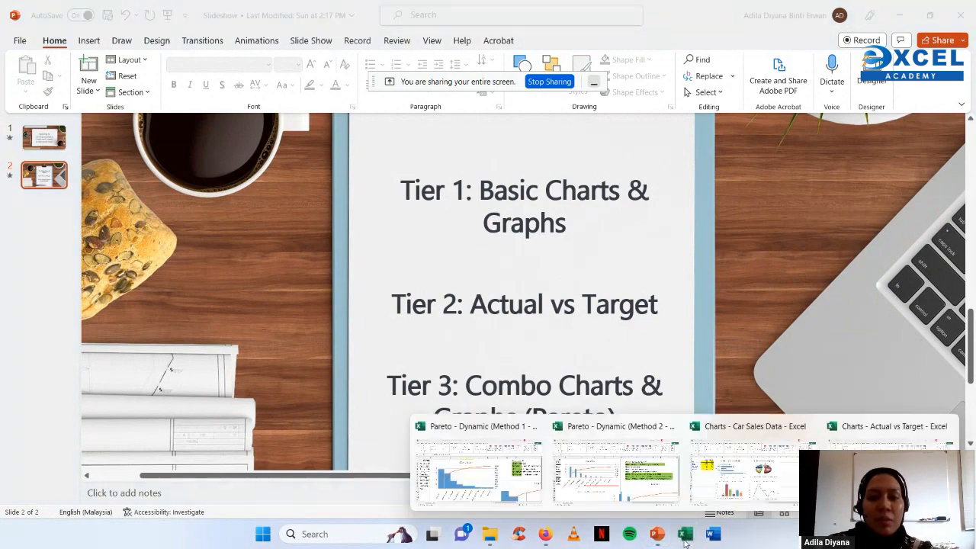
{"action": "left_click", "coordinate": [848, 441]}
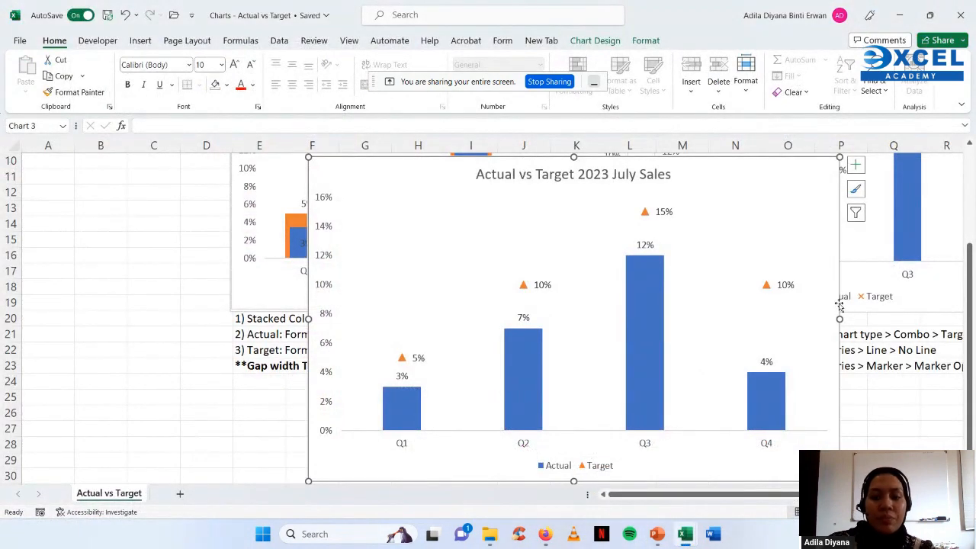
{"action": "scroll", "coordinate": [839, 305], "scroll_direction": "up", "scroll_amount": 3}
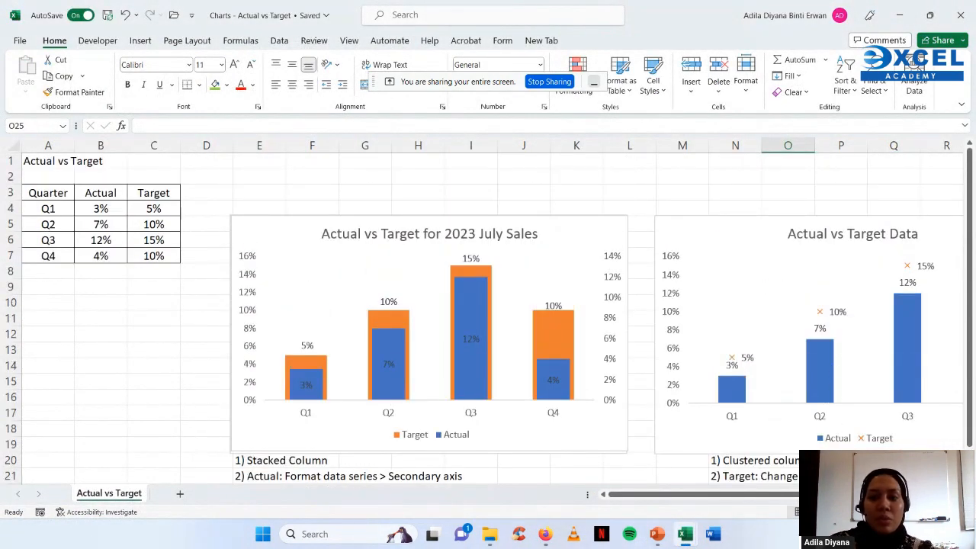
{"action": "scroll", "coordinate": [488, 305], "scroll_direction": "down", "scroll_amount": 1, "text": "ctrl"}
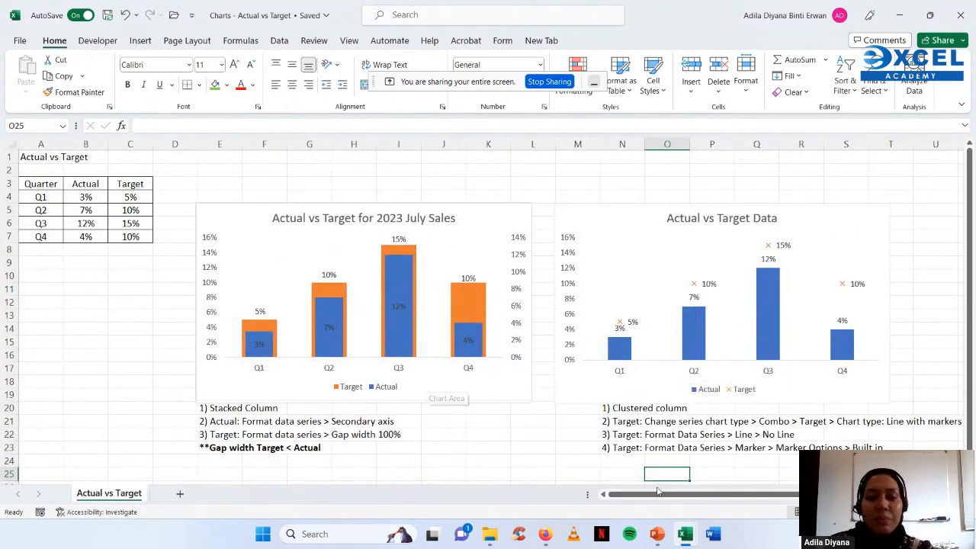
{"action": "mouse_move", "coordinate": [688, 540]}
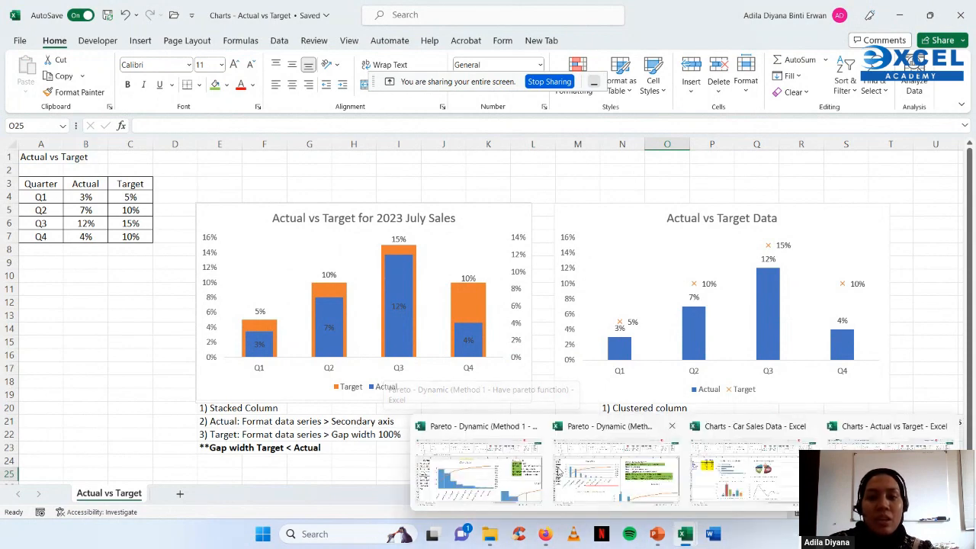
{"action": "left_click", "coordinate": [488, 465]}
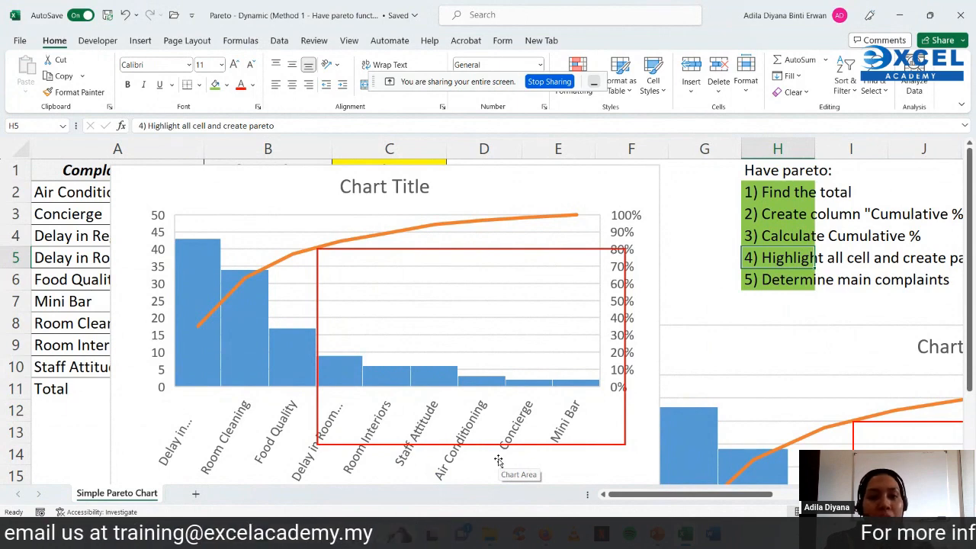
- Switch back to the PowerPoint presentation, show its title slide and stop sharing the screen
{"action": "key", "text": "alt+Tab"}
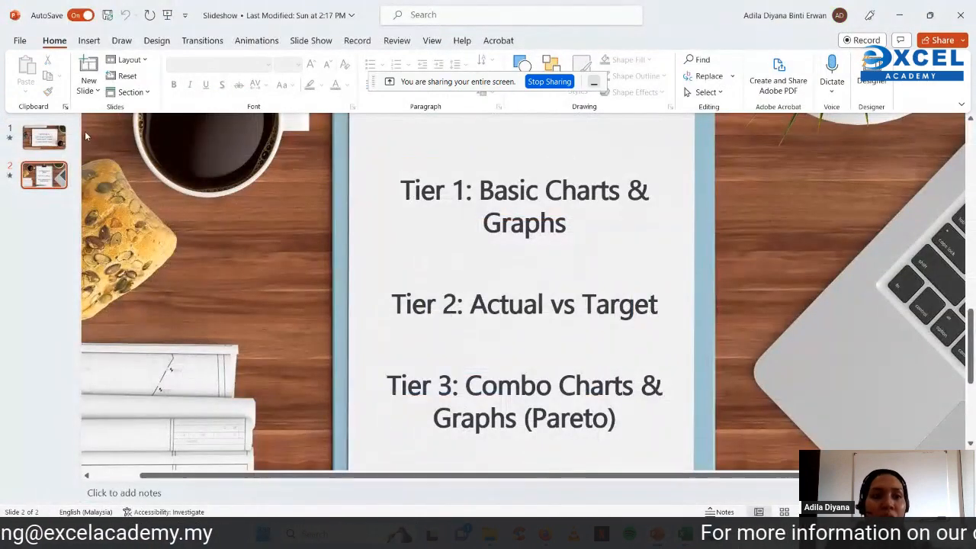
{"action": "left_click", "coordinate": [44, 139]}
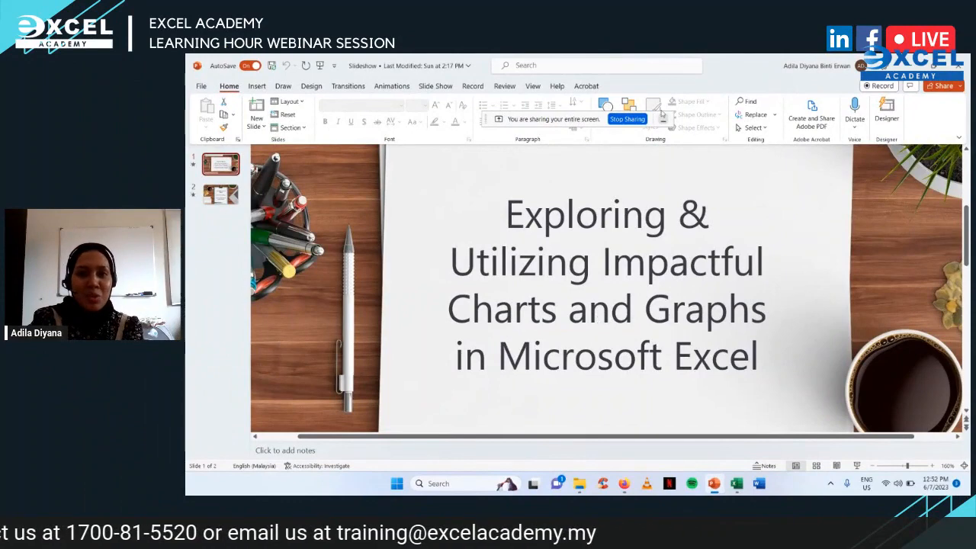
{"action": "left_click", "coordinate": [639, 120]}
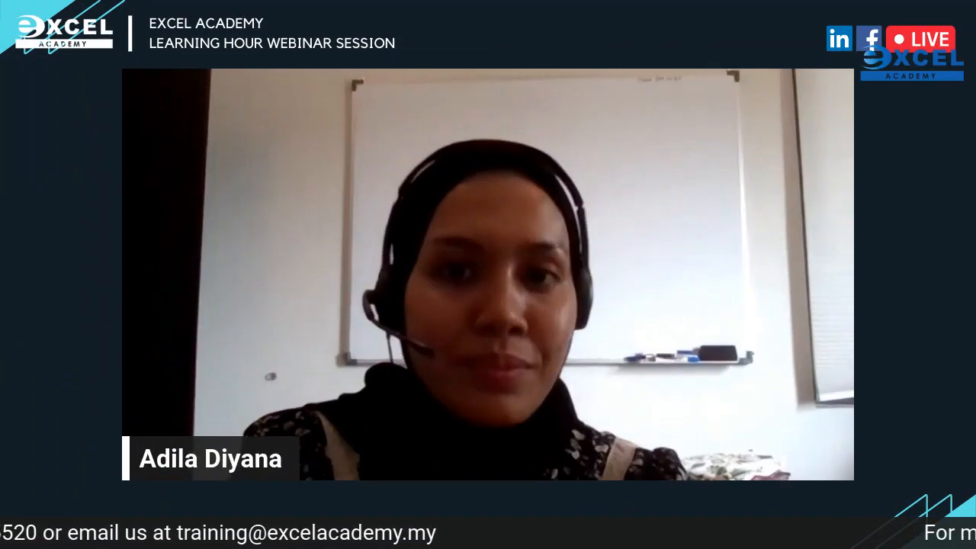